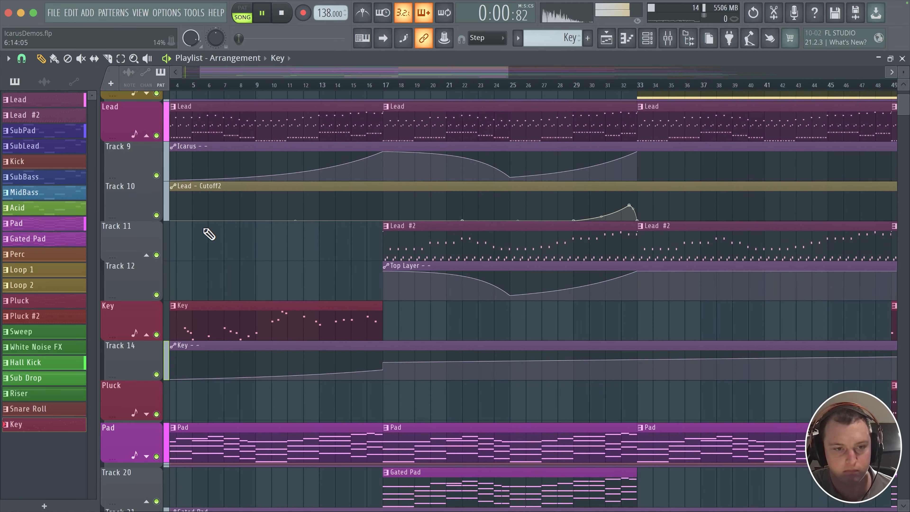
{"action": "scroll", "coordinate": [482, 212], "scroll_direction": "down", "scroll_amount": 1}
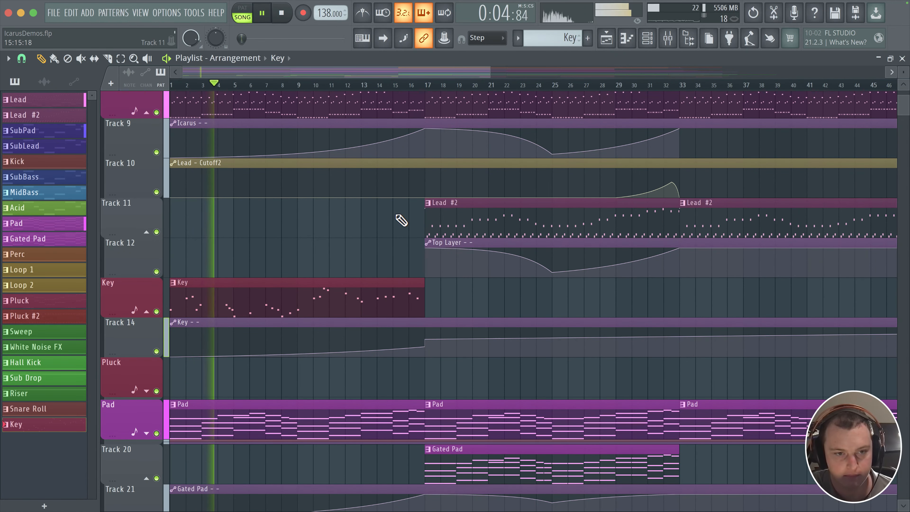
{"action": "scroll", "coordinate": [390, 237], "scroll_direction": "up", "scroll_amount": 1}
{"action": "scroll", "coordinate": [233, 223], "scroll_direction": "up", "scroll_amount": 2}
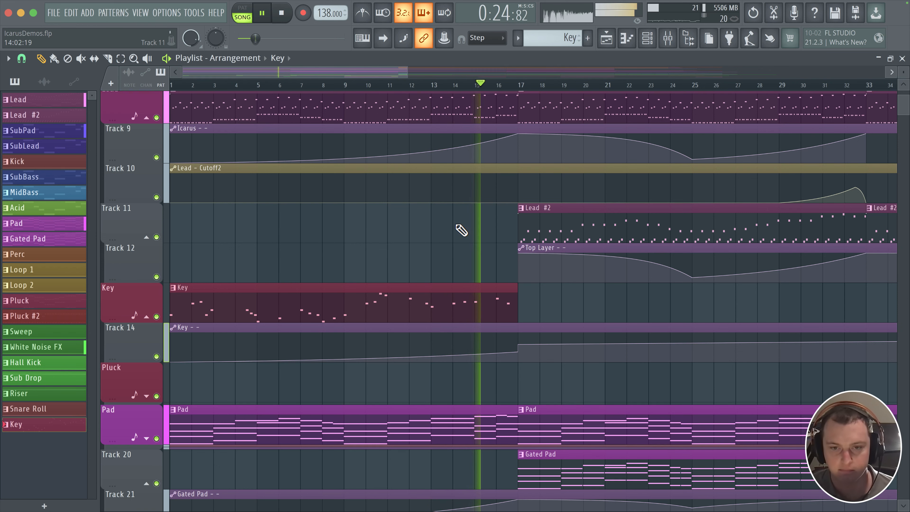
{"action": "scroll", "coordinate": [465, 238], "scroll_direction": "down", "scroll_amount": 2}
{"action": "scroll", "coordinate": [478, 242], "scroll_direction": "down", "scroll_amount": 1}
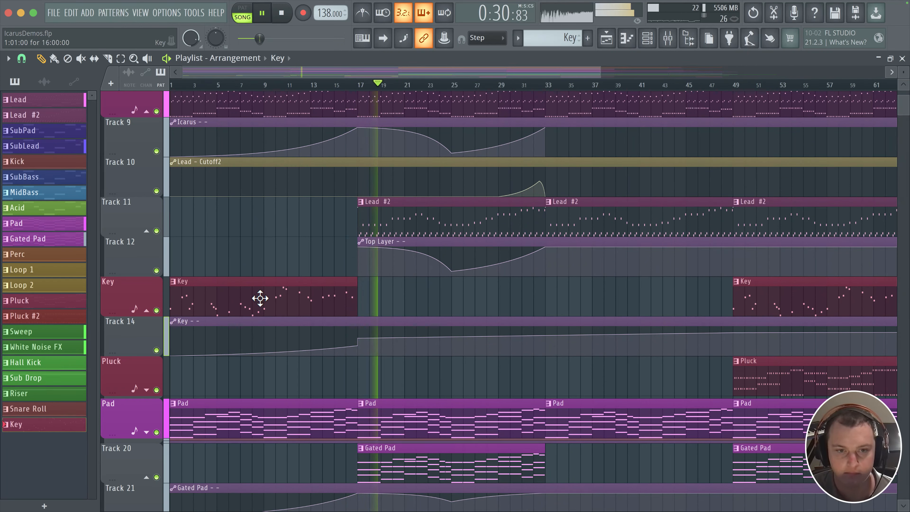
- Try a copy of the Key clip at bar 17 on the Key track, with playback stopped
{"action": "mouse_move", "coordinate": [259, 298]}
{"action": "left_mouse_down"}
{"action": "mouse_move", "coordinate": [496, 299]}
{"action": "mouse_move", "coordinate": [449, 296]}
{"action": "left_mouse_up"}
{"action": "key", "text": "space"}
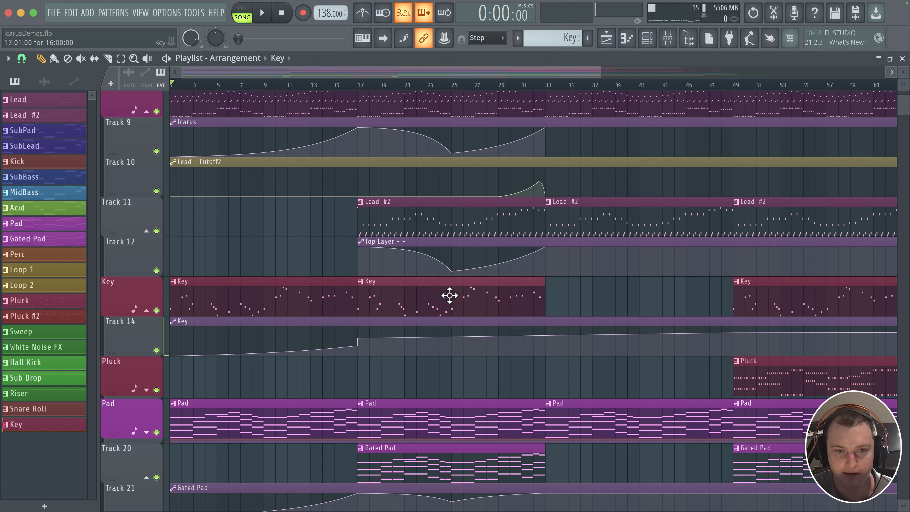
{"action": "right_click", "coordinate": [542, 301]}
{"action": "left_click", "coordinate": [358, 86]}
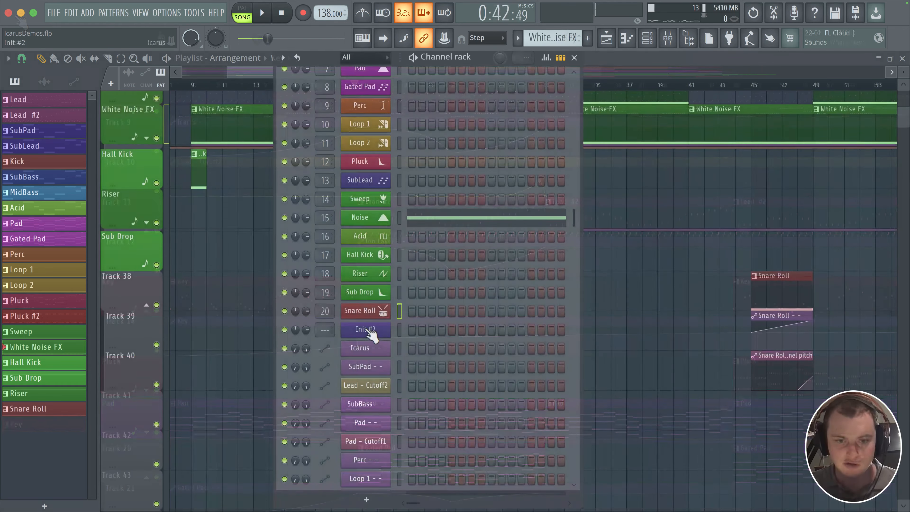
- Add another Icarus instrument channel directly below Init #2 and close its plugin window
{"action": "right_click", "coordinate": [371, 330]}
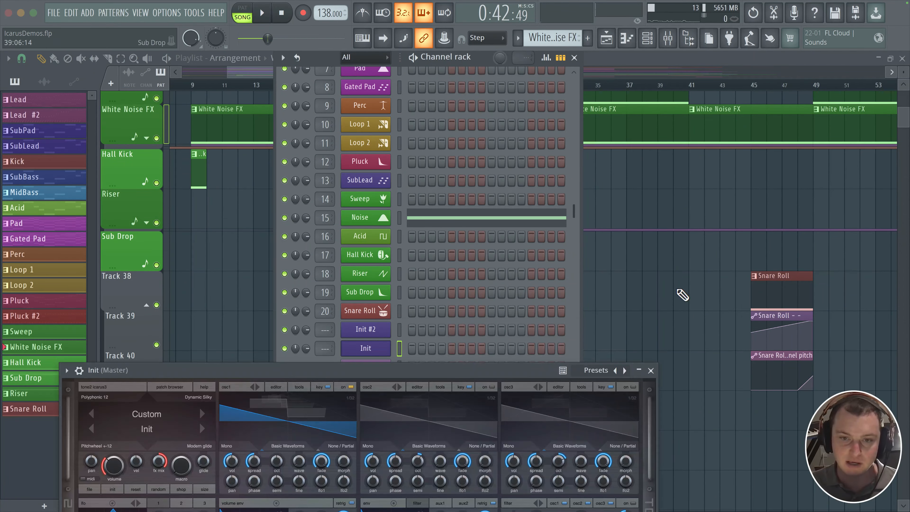
{"action": "left_click", "coordinate": [650, 371]}
- Give the Init #2 channel a piano-key icon, the name Key and the colour #953254, and select it
{"action": "right_click", "coordinate": [378, 332]}
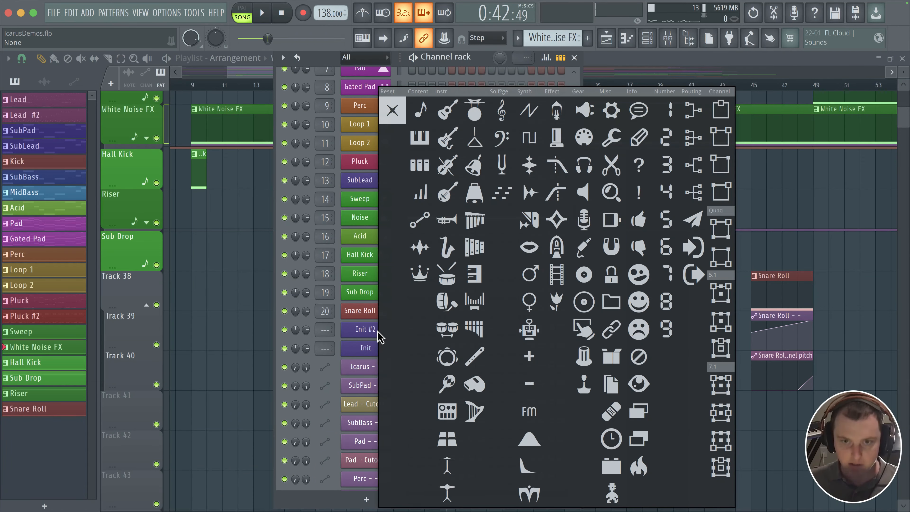
{"action": "left_click", "coordinate": [474, 274]}
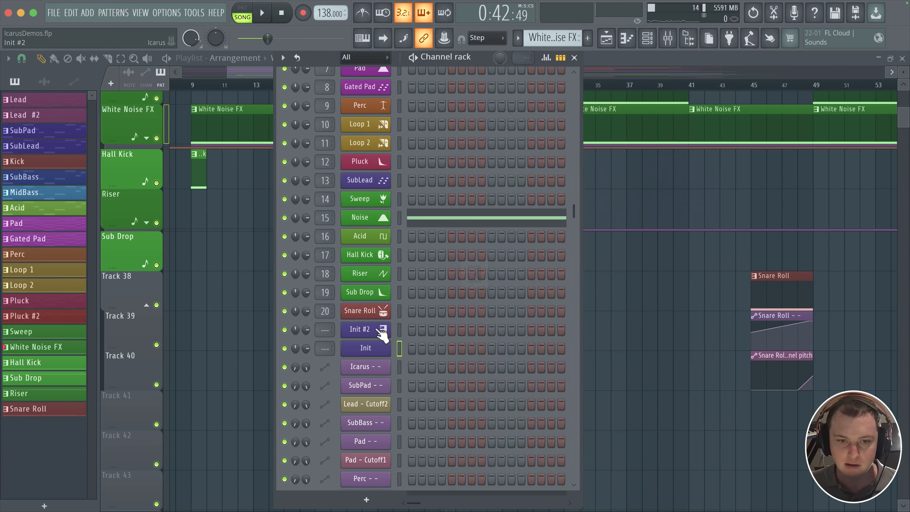
{"action": "key", "text": "F2"}
{"action": "type", "text": "Key"}
{"action": "left_click", "coordinate": [496, 337]}
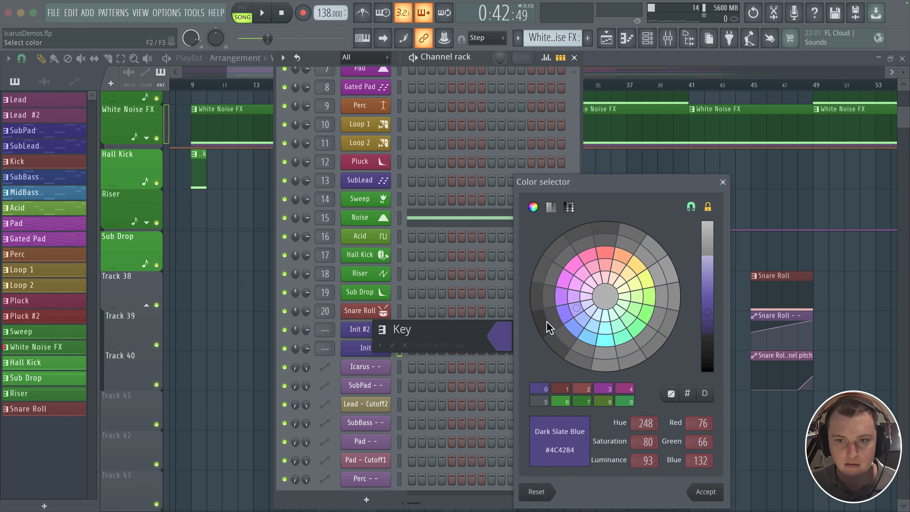
{"action": "left_click_drag", "start_coordinate": [572, 284], "coordinate": [583, 264]}
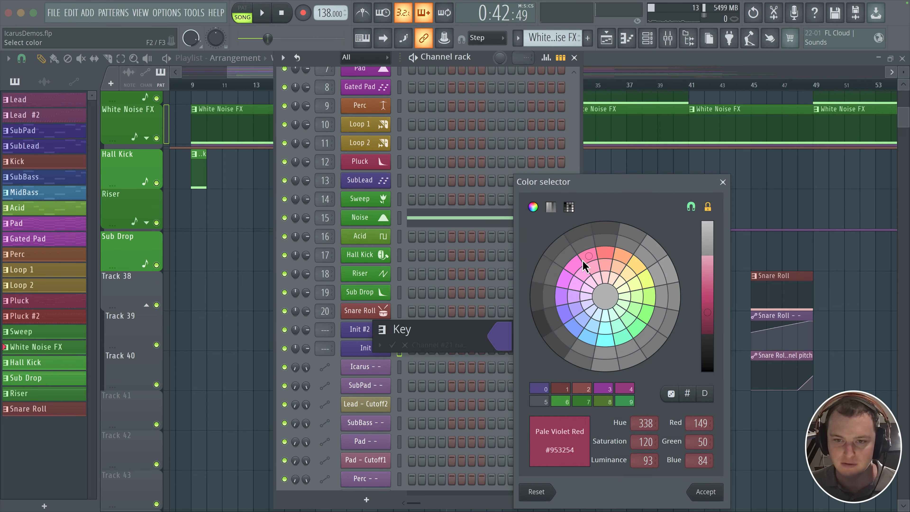
{"action": "key", "text": "Return"}
{"action": "key", "text": "Return"}
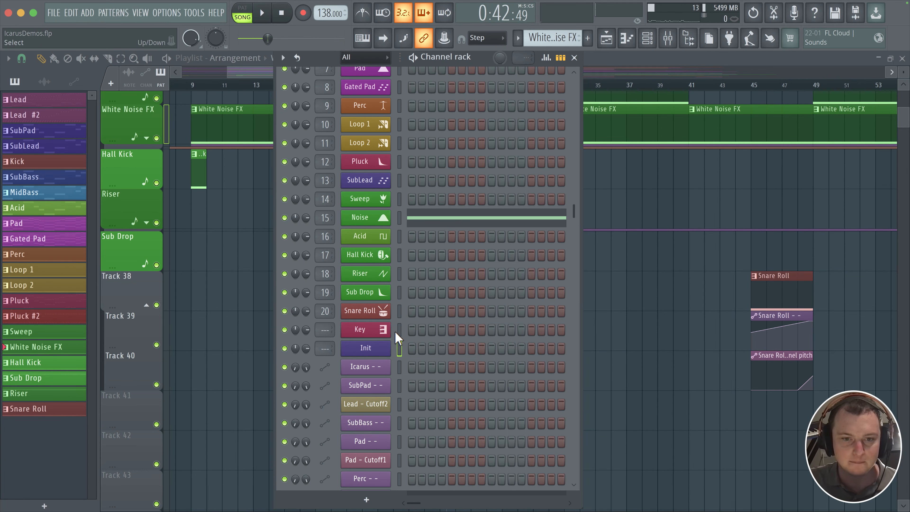
{"action": "left_click", "coordinate": [397, 331]}
- Close the channel rack and start playback of the arrangement from just before bar 17
{"action": "scroll", "coordinate": [645, 222], "scroll_direction": "up", "scroll_amount": 10}
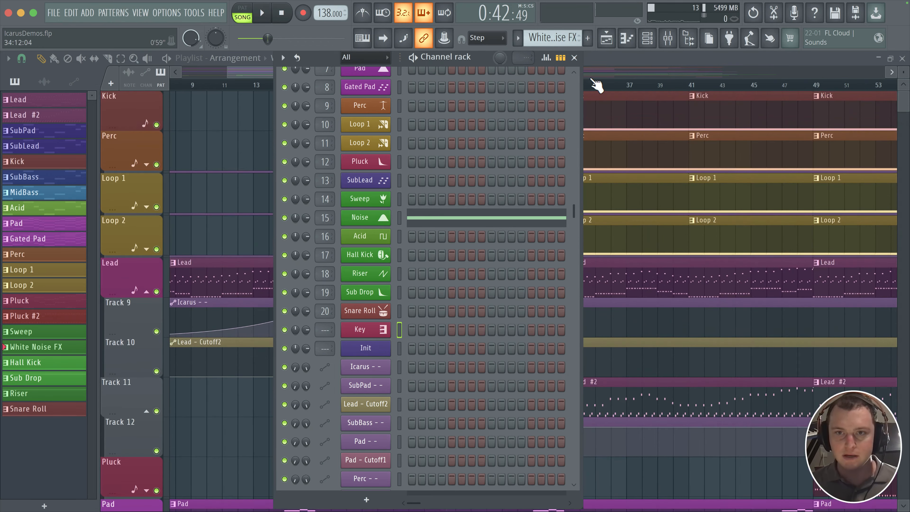
{"action": "left_click", "coordinate": [578, 61]}
{"action": "scroll", "coordinate": [334, 173], "scroll_direction": "right", "scroll_amount": 10}
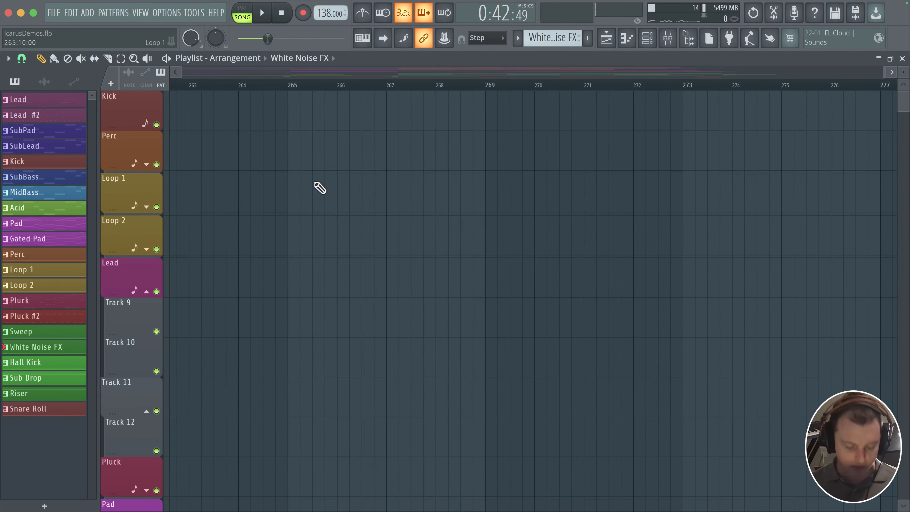
{"action": "scroll", "coordinate": [315, 184], "scroll_direction": "down", "scroll_amount": 10}
{"action": "scroll", "coordinate": [276, 171], "scroll_direction": "up", "scroll_amount": 5}
{"action": "scroll", "coordinate": [279, 172], "scroll_direction": "left", "scroll_amount": 4}
{"action": "scroll", "coordinate": [278, 172], "scroll_direction": "down", "scroll_amount": 2}
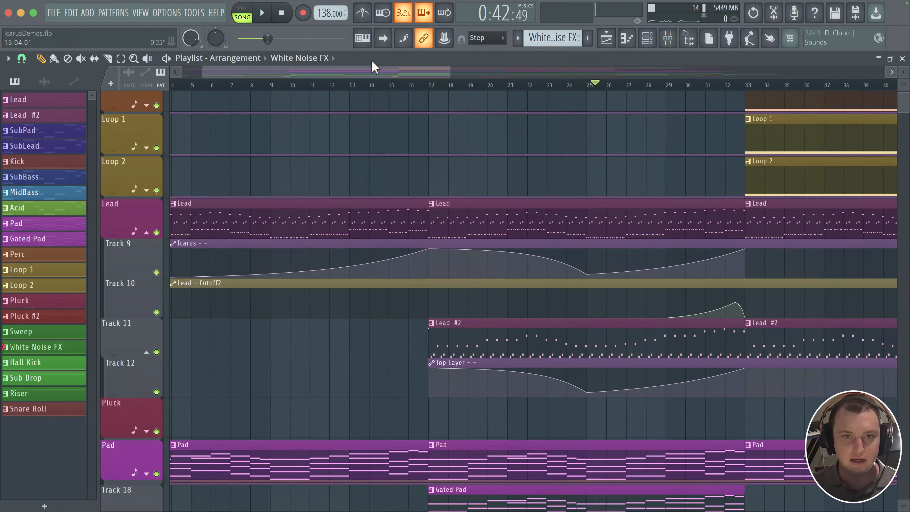
{"action": "left_click", "coordinate": [421, 85]}
{"action": "key", "text": "space"}
- Insert an empty playlist track directly above the Pluck track
{"action": "scroll", "coordinate": [323, 215], "scroll_direction": "down", "scroll_amount": 4}
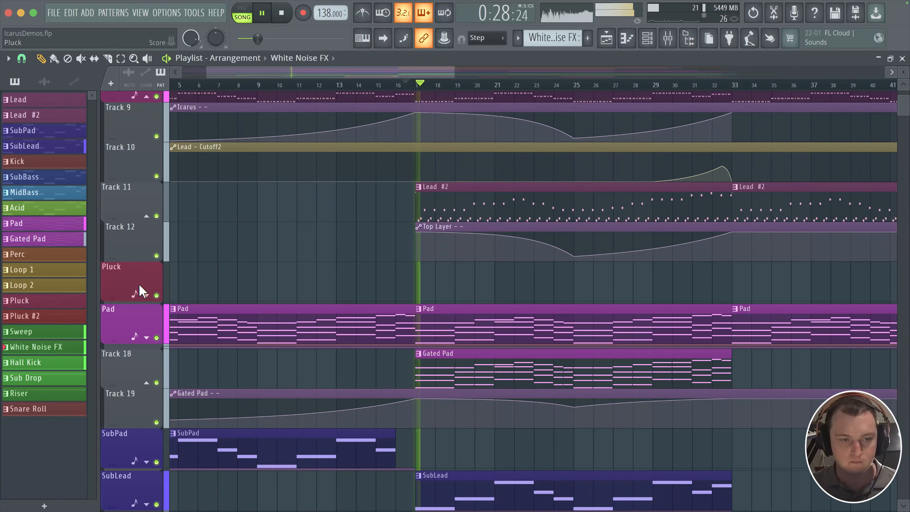
{"action": "right_click", "coordinate": [140, 291]}
{"action": "left_click", "coordinate": [164, 453]}
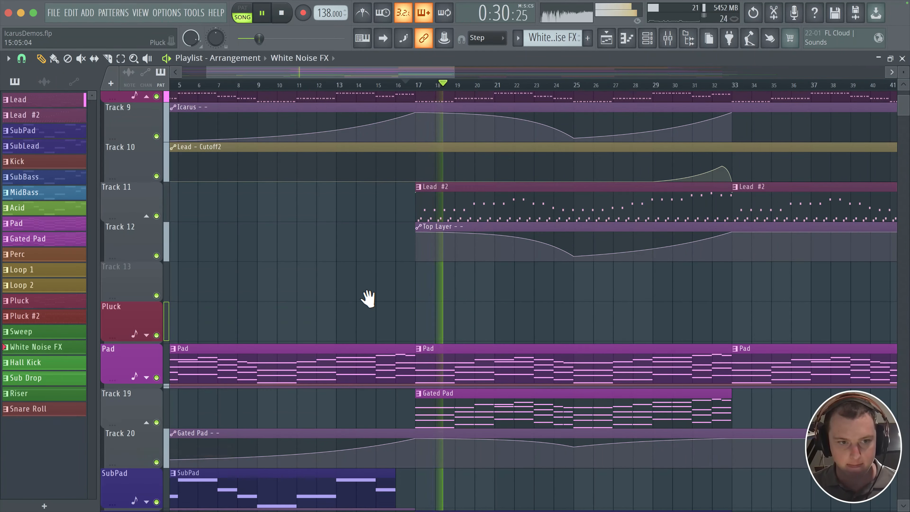
- Replay the arrangement from just before bar 17 and show the mixer
{"action": "scroll", "coordinate": [368, 298], "scroll_direction": "down", "scroll_amount": 6}
{"action": "scroll", "coordinate": [299, 285], "scroll_direction": "down", "scroll_amount": 2}
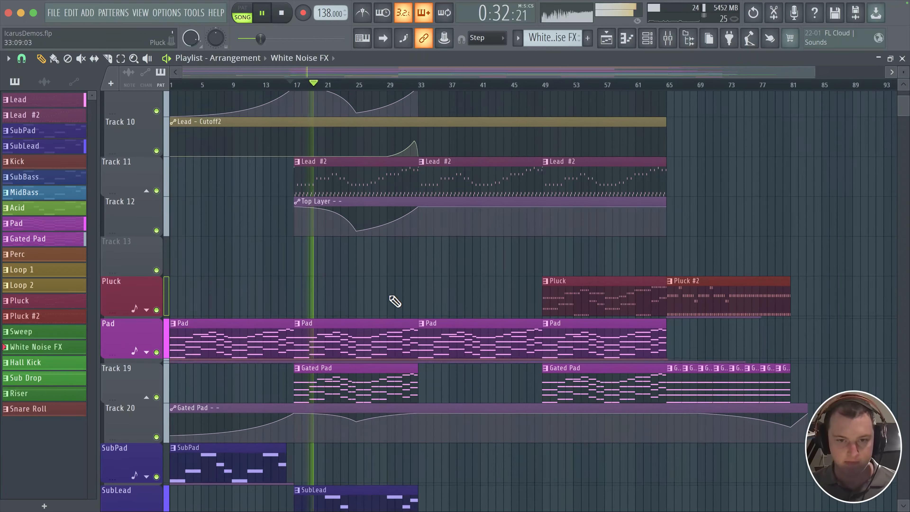
{"action": "scroll", "coordinate": [396, 301], "scroll_direction": "up", "scroll_amount": 10}
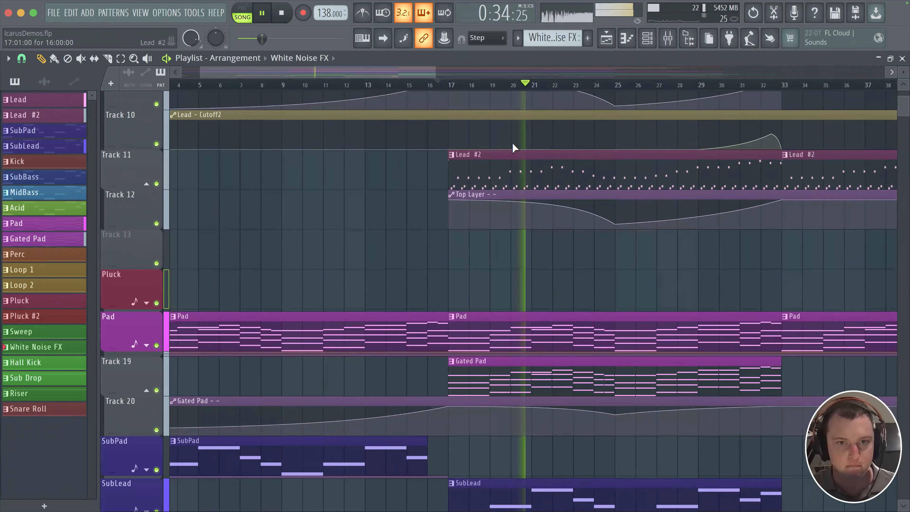
{"action": "left_click", "coordinate": [436, 85]}
{"action": "left_click", "coordinate": [667, 38]}
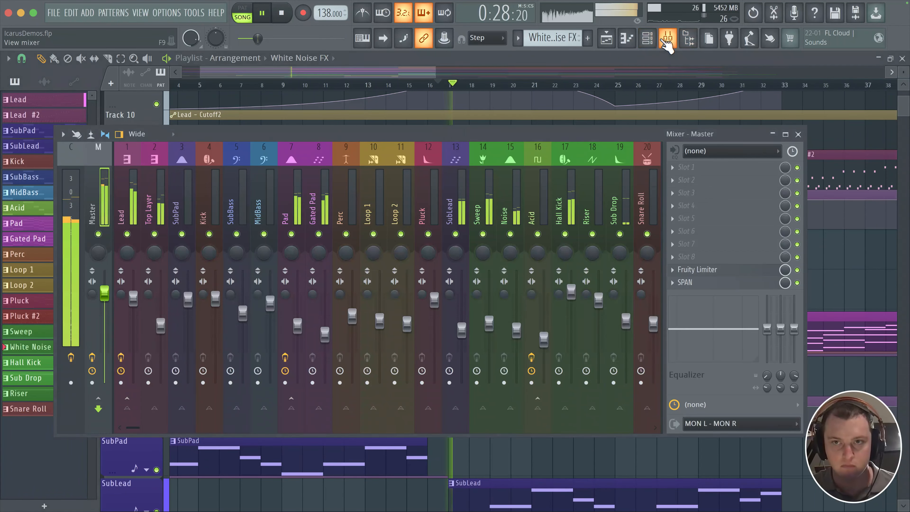
- Stop playback and open the Key channel's Icarus window, placing it so the whole synth is visible
{"action": "left_click", "coordinate": [647, 38]}
{"action": "key", "text": "space"}
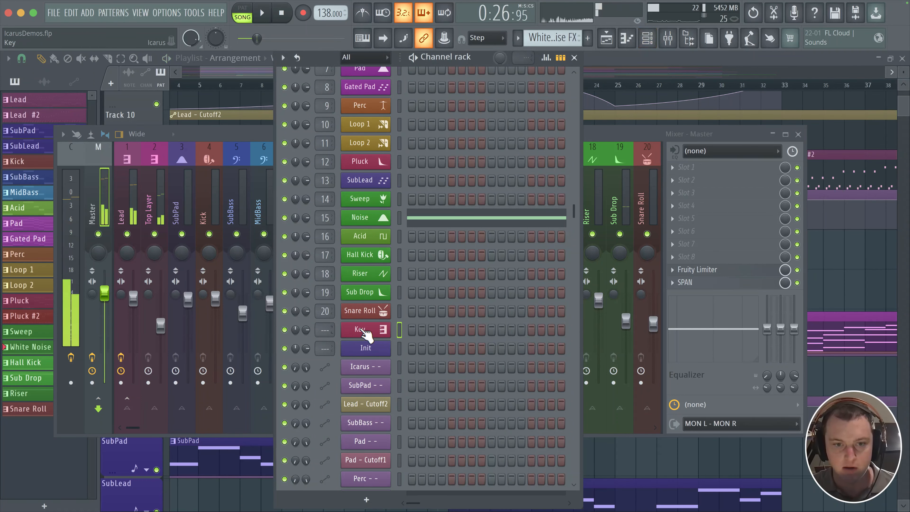
{"action": "left_click", "coordinate": [363, 331]}
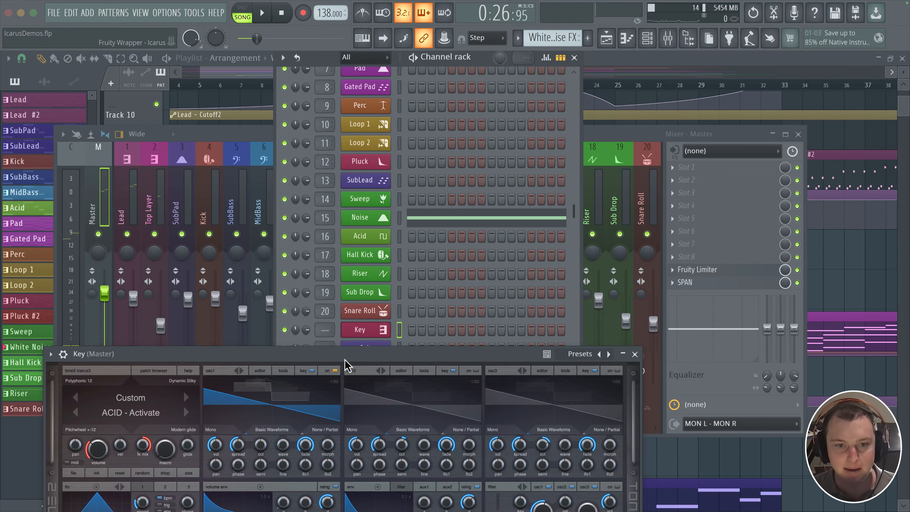
{"action": "left_click_drag", "start_coordinate": [345, 360], "coordinate": [337, 96]}
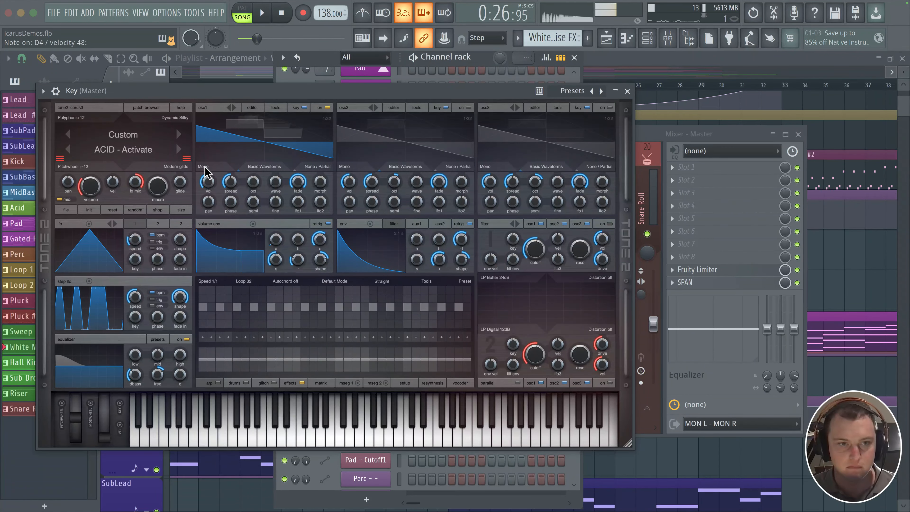
- Set oscillator 1 of the Key synth to Stereo and adjust its spread
{"action": "left_click", "coordinate": [212, 169]}
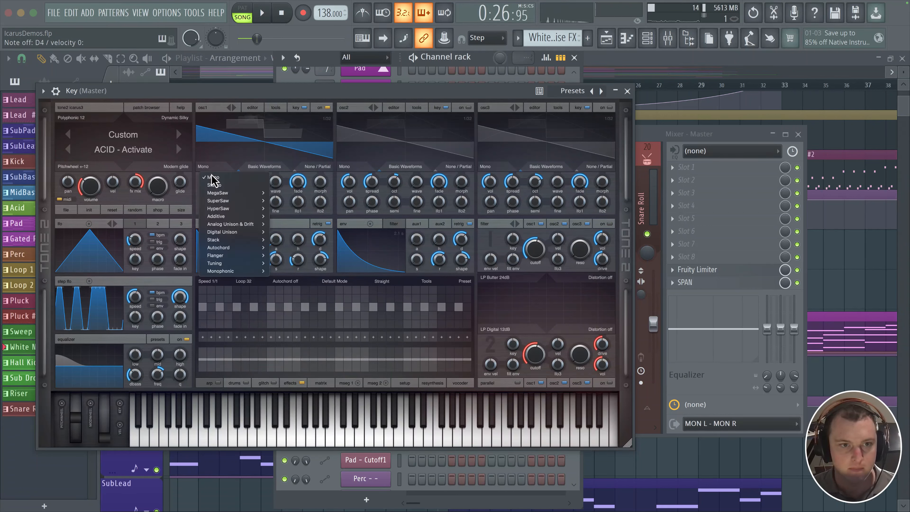
{"action": "left_click", "coordinate": [212, 187]}
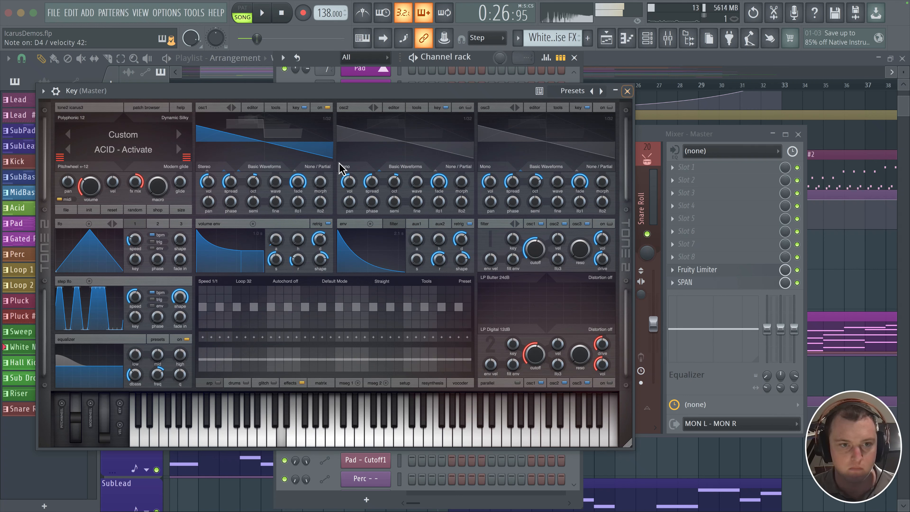
{"action": "left_click_drag", "start_coordinate": [231, 179], "coordinate": [230, 186]}
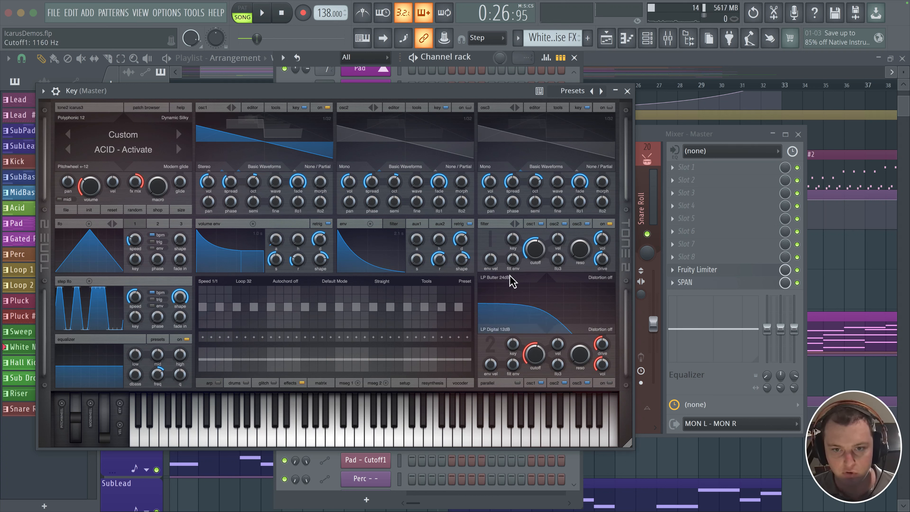
- Try the LP Tone2 Analog lowpass type on filter 1
{"action": "left_click", "coordinate": [495, 277]}
{"action": "mouse_move", "coordinate": [509, 288]}
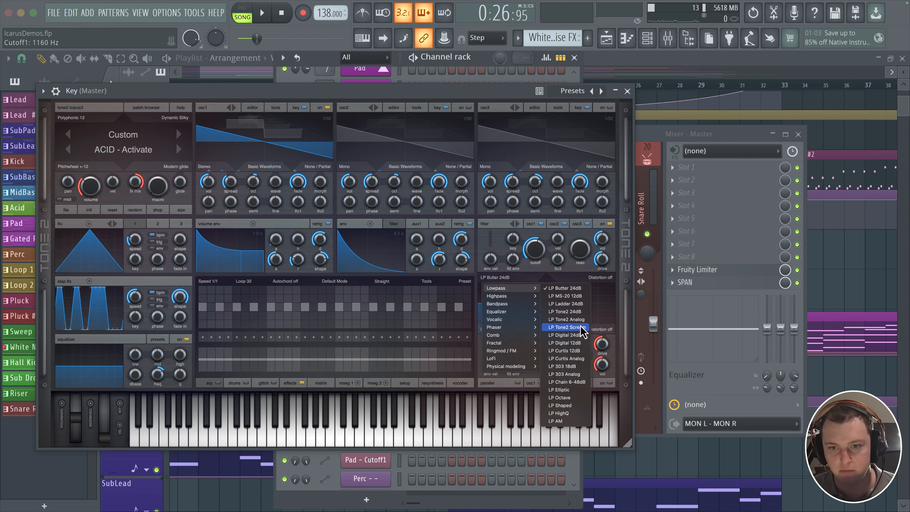
{"action": "left_click", "coordinate": [570, 319]}
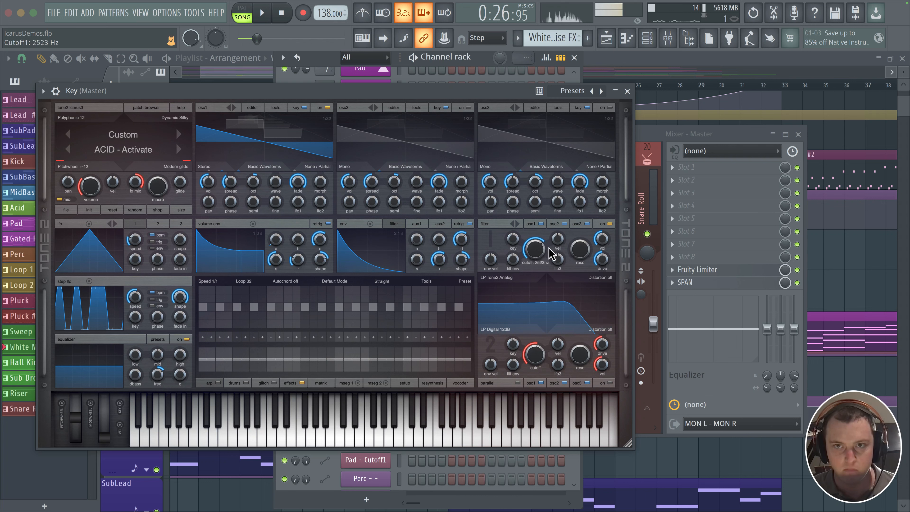
- Set filter 1 to the LP Curtis Analog lowpass type and adjust its resonance and cutoff
{"action": "left_click", "coordinate": [509, 277]}
{"action": "mouse_move", "coordinate": [509, 288]}
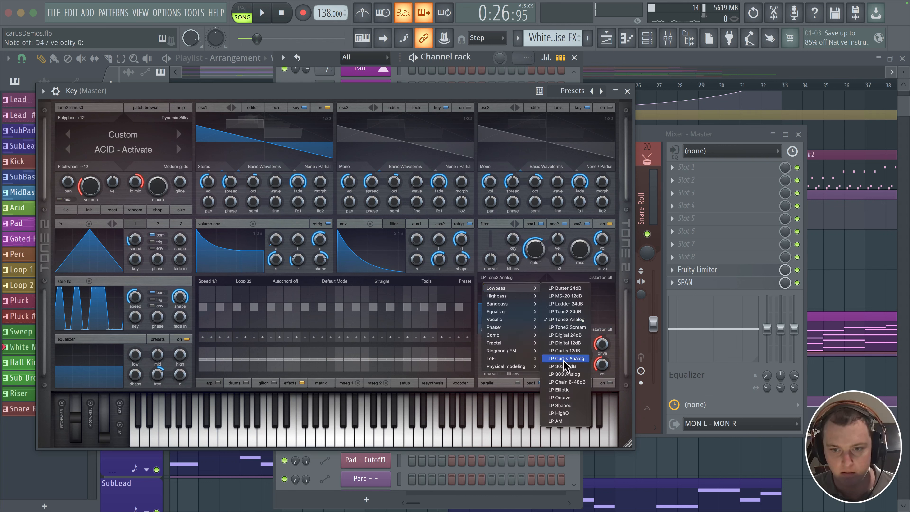
{"action": "left_click", "coordinate": [566, 359]}
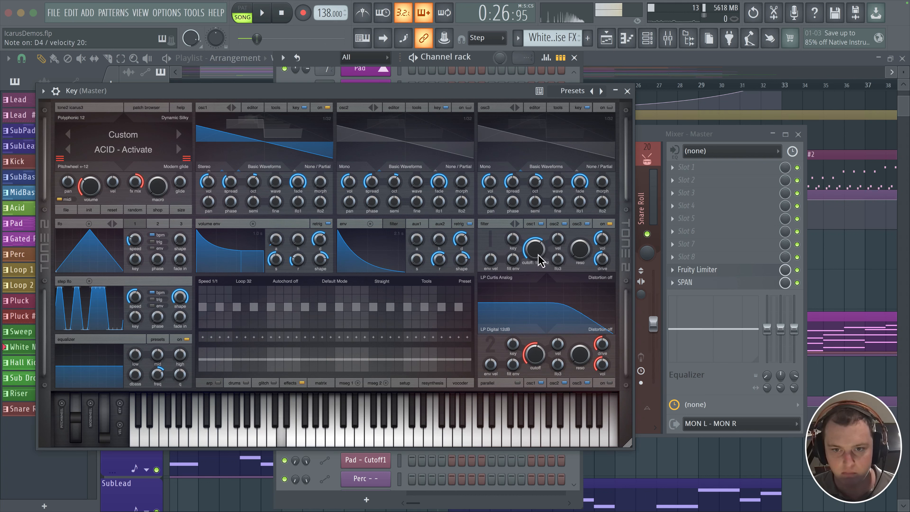
{"action": "left_click_drag", "start_coordinate": [581, 240], "coordinate": [580, 264]}
{"action": "left_click_drag", "start_coordinate": [533, 247], "coordinate": [533, 246]}
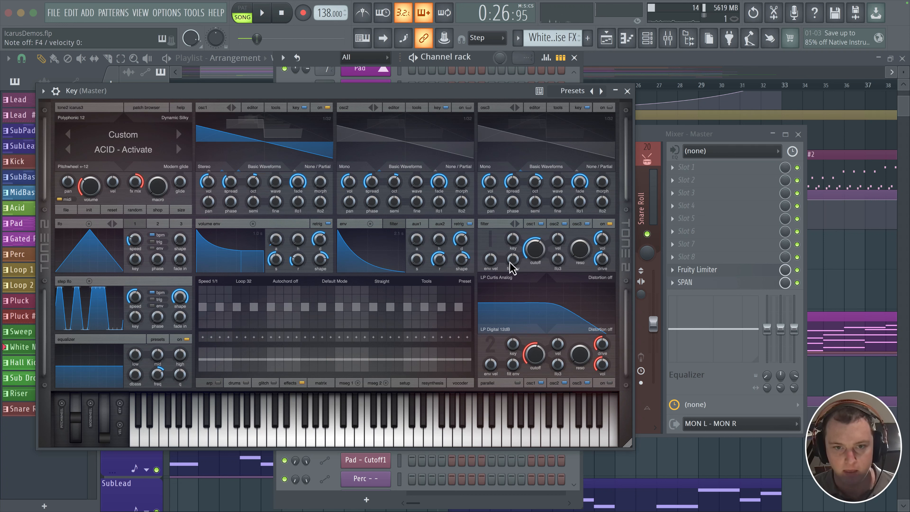
- Adjust the filter envelope's sustain and the volume envelope's decay, and set filter 1's envelope amount to about 17
{"action": "left_click_drag", "start_coordinate": [426, 260], "coordinate": [428, 243]}
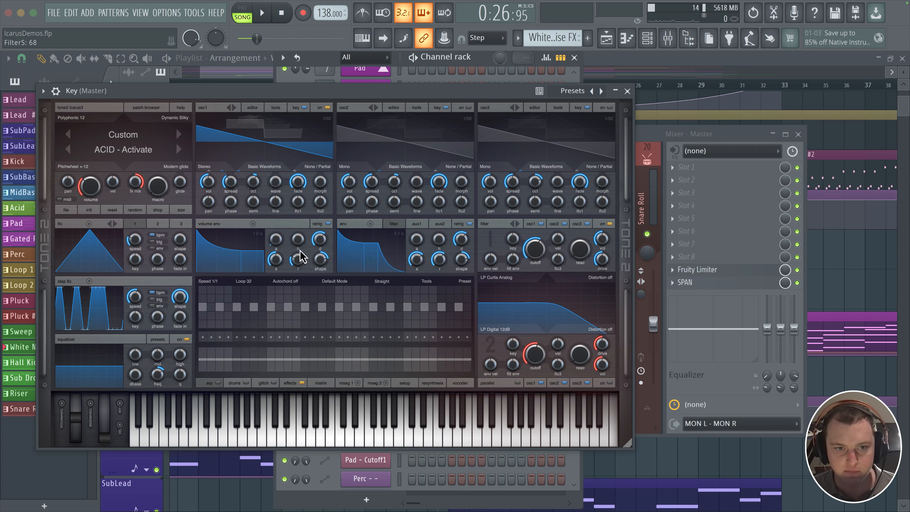
{"action": "left_click_drag", "start_coordinate": [300, 244], "coordinate": [298, 242]}
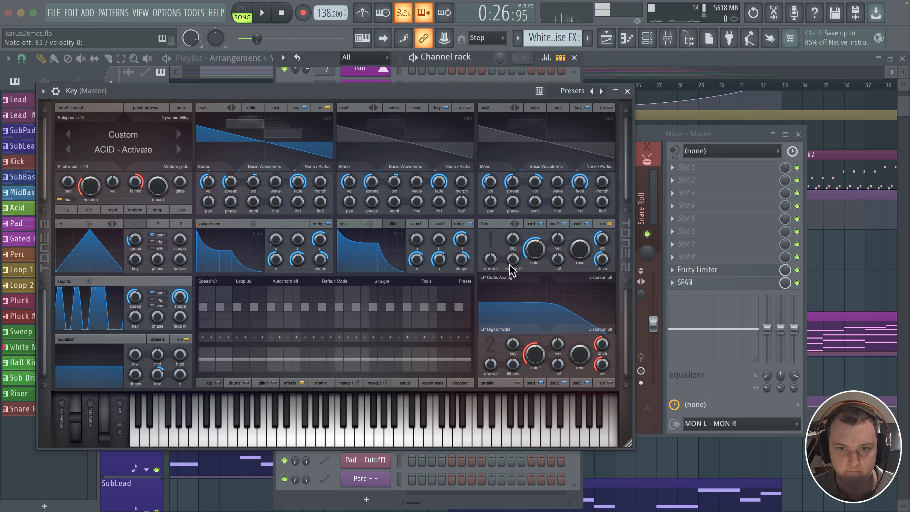
{"action": "left_click_drag", "start_coordinate": [512, 267], "coordinate": [512, 264]}
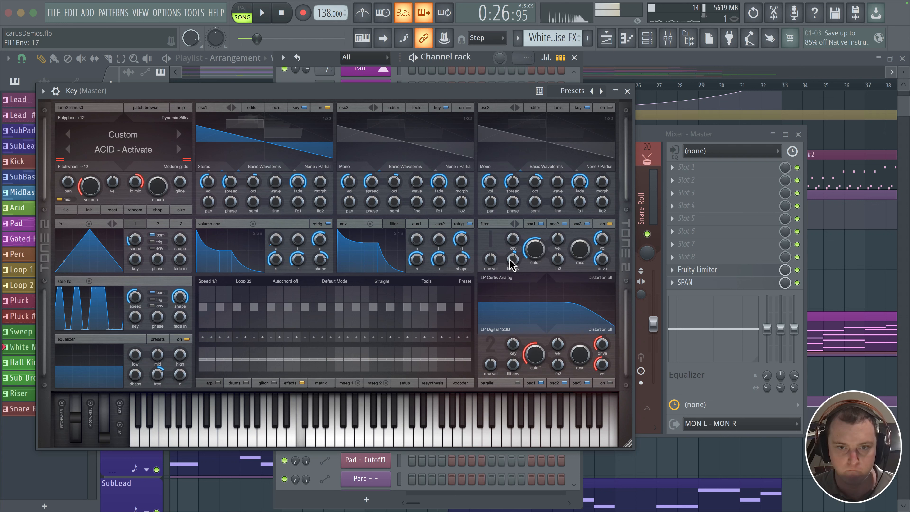
{"action": "left_click_drag", "start_coordinate": [414, 259], "coordinate": [409, 303]}
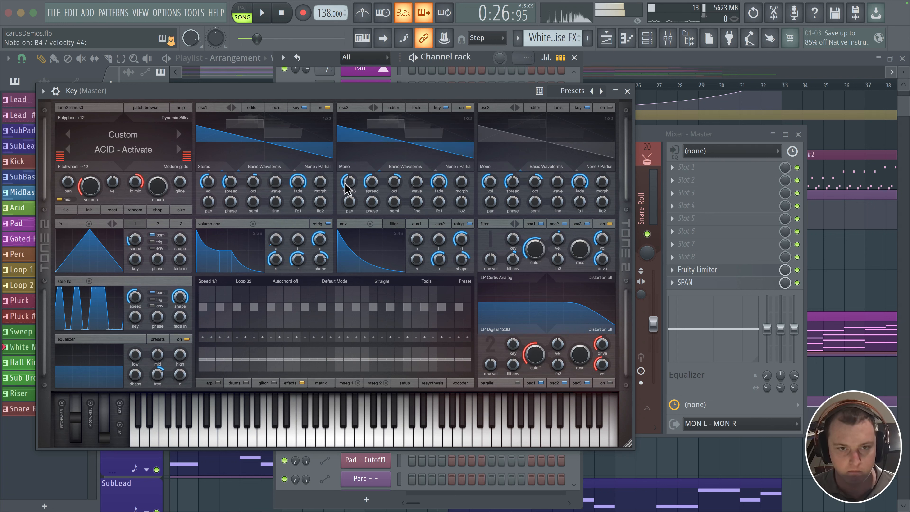
- Adjust oscillator 2's volume and set its mode to Stereo
{"action": "left_click_drag", "start_coordinate": [344, 190], "coordinate": [372, 189]}
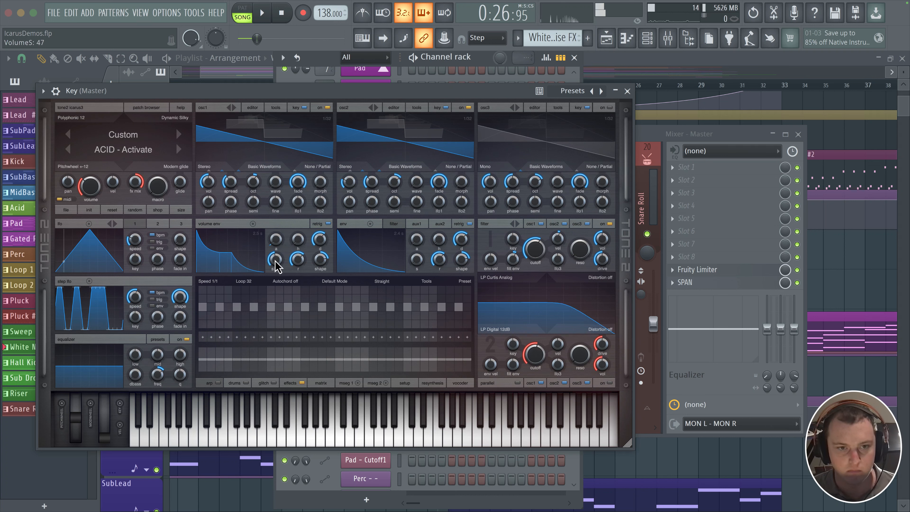
- Adjust the volume envelope's decay and shape the equalizer curve with a slight lift in the highs
{"action": "left_click_drag", "start_coordinate": [324, 245], "coordinate": [325, 241]}
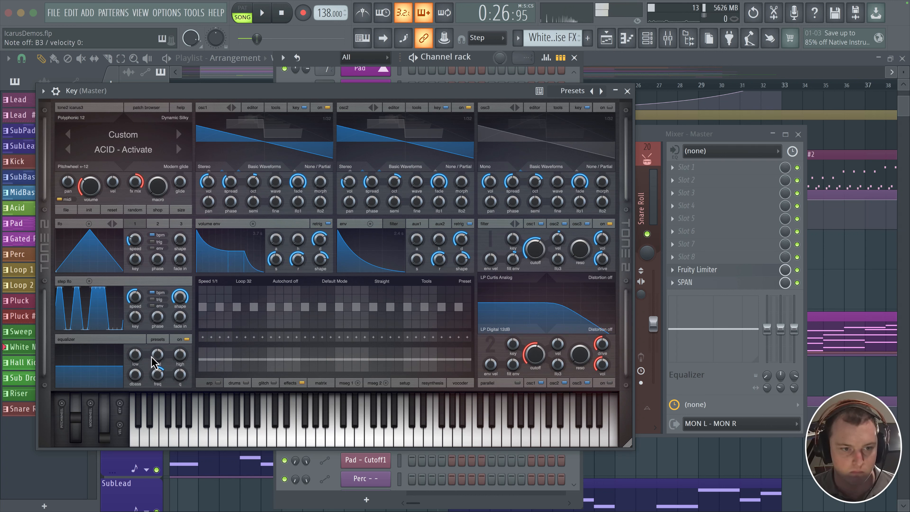
{"action": "left_click_drag", "start_coordinate": [138, 363], "coordinate": [161, 357]}
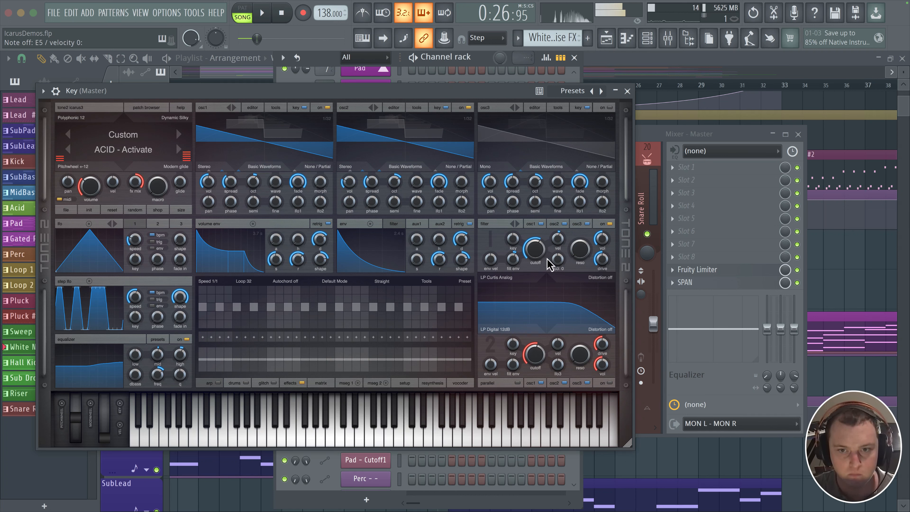
- Lower filter 1's cutoff and modulate it from the mod wheel with an amount of about 39.8
{"action": "left_click_drag", "start_coordinate": [538, 253], "coordinate": [535, 268]}
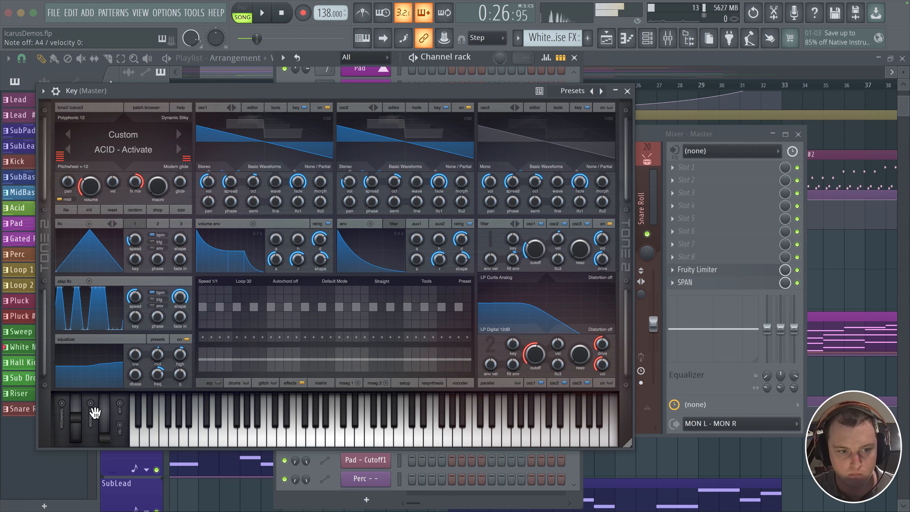
{"action": "left_click_drag", "start_coordinate": [530, 263], "coordinate": [538, 260]}
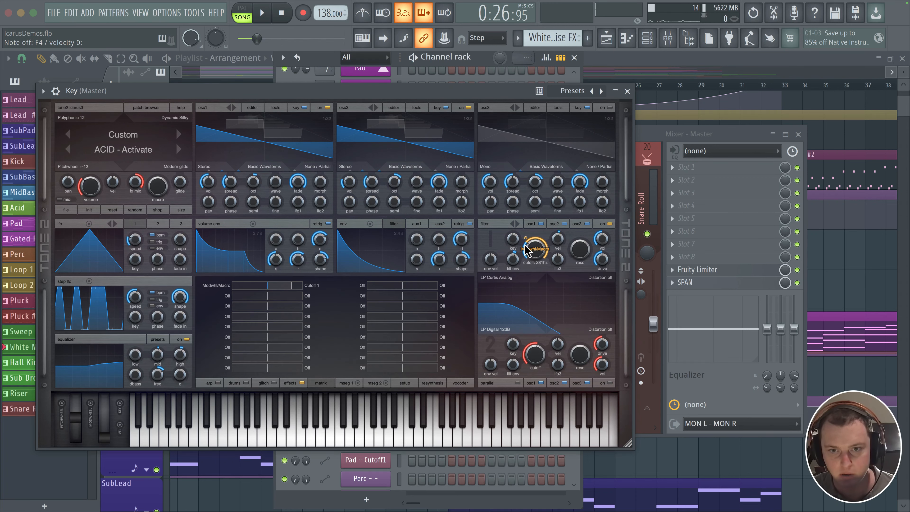
{"action": "left_click_drag", "start_coordinate": [108, 431], "coordinate": [108, 398]}
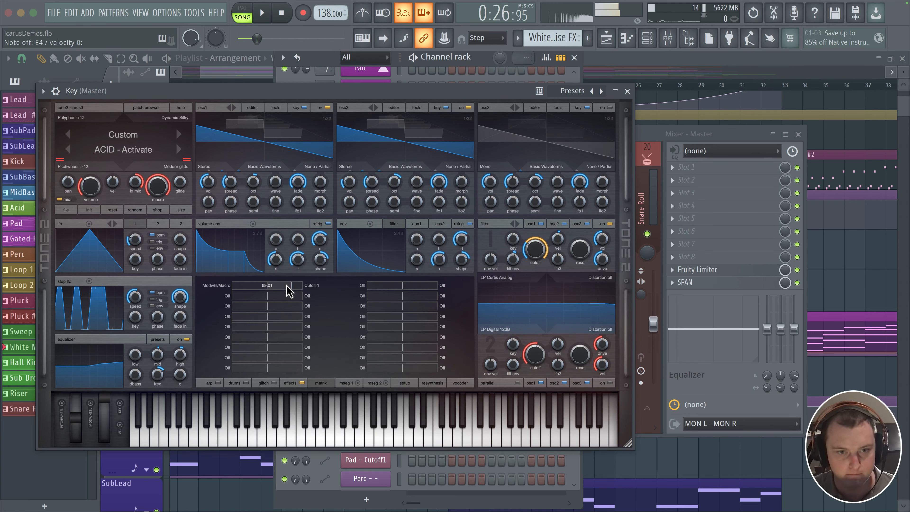
{"action": "left_click_drag", "start_coordinate": [289, 291], "coordinate": [278, 292]}
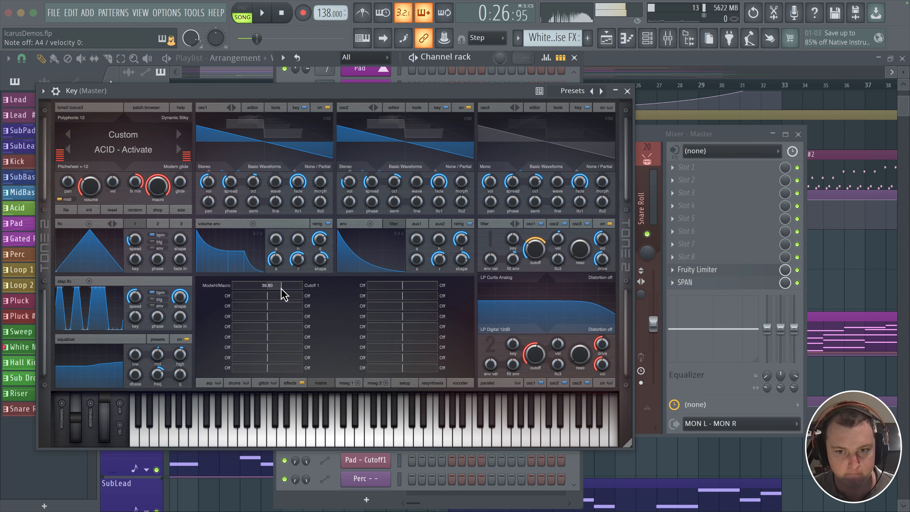
{"action": "left_click", "coordinate": [343, 383]}
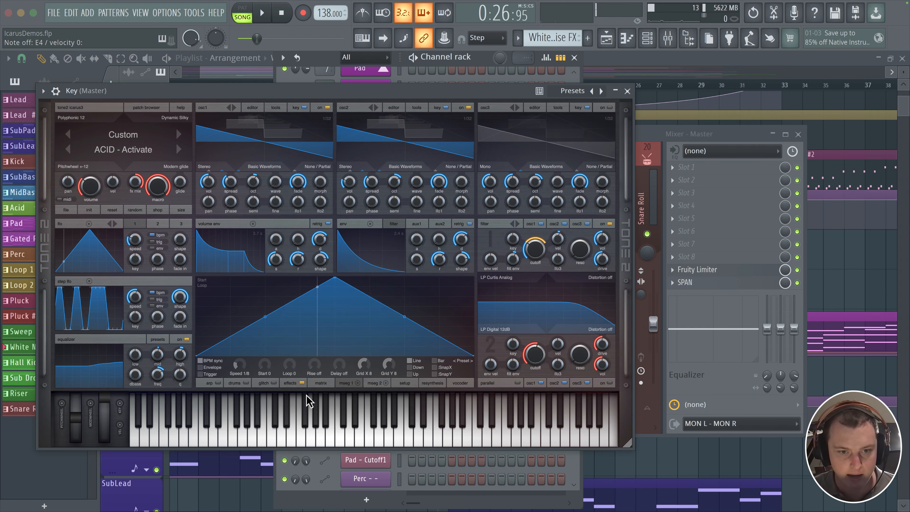
{"action": "left_click", "coordinate": [321, 383]}
{"action": "left_click", "coordinate": [225, 296]}
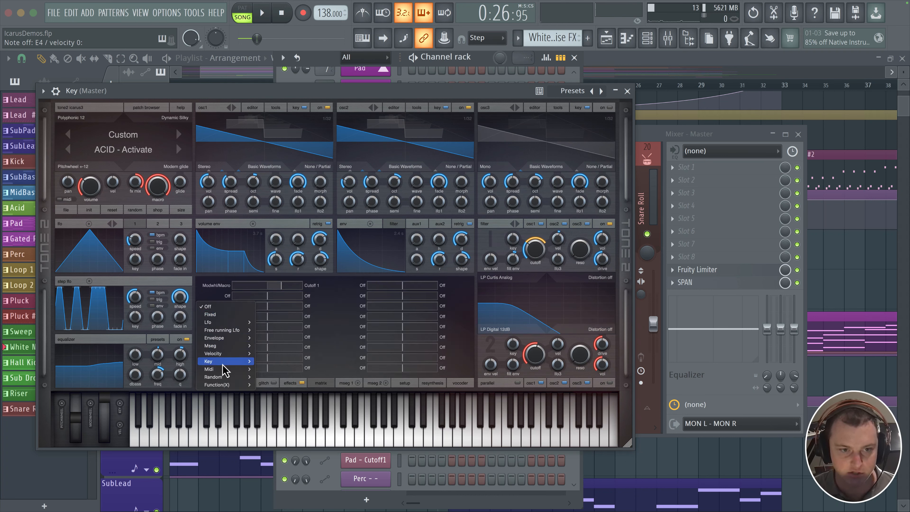
{"action": "left_click", "coordinate": [292, 411]}
- Load Reverb Medium into the second effect slot and set its mix to 32%
{"action": "left_click", "coordinate": [294, 384]}
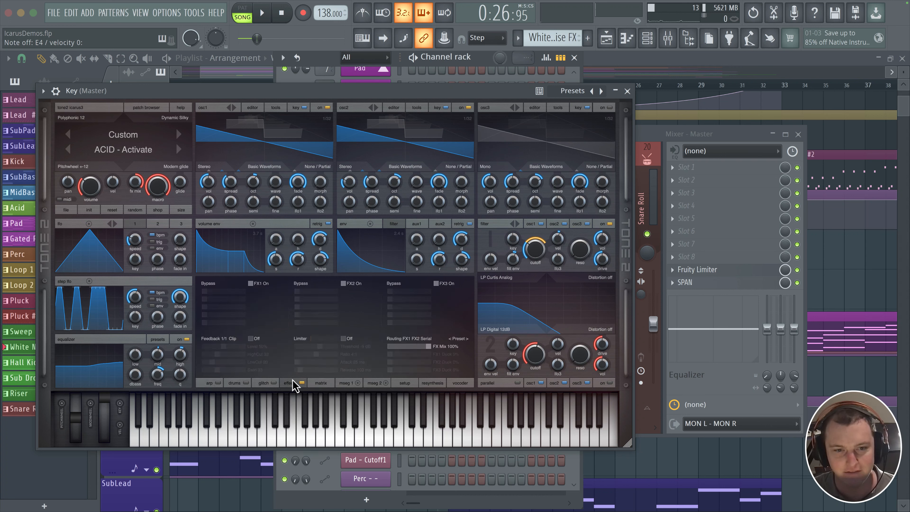
{"action": "left_click", "coordinate": [315, 290]}
{"action": "mouse_move", "coordinate": [315, 303]}
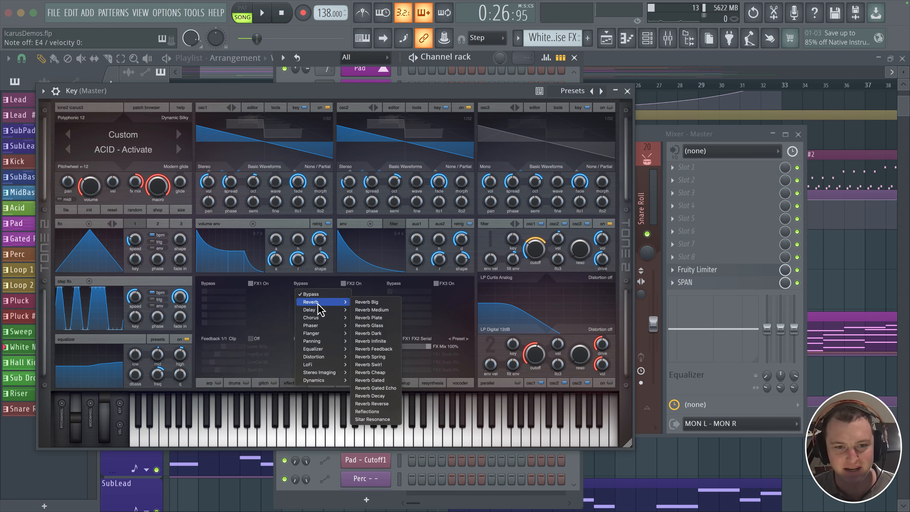
{"action": "left_click", "coordinate": [374, 317]}
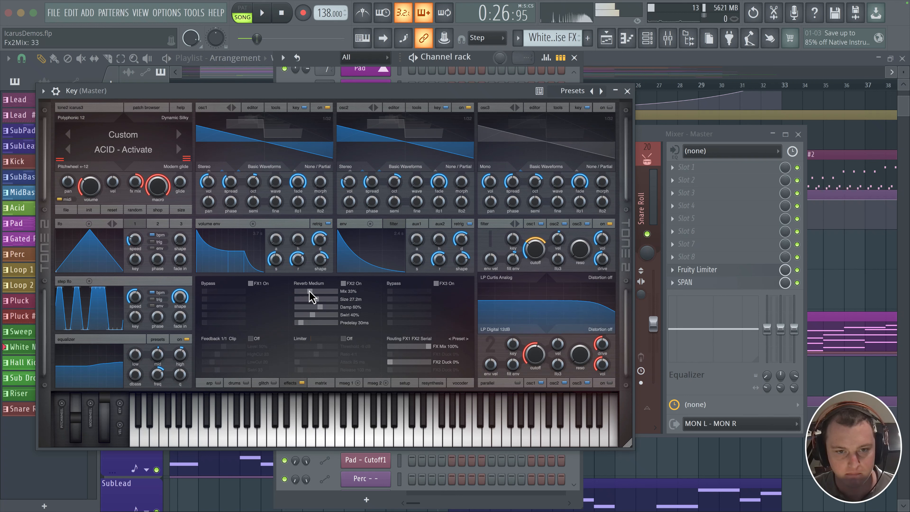
{"action": "left_click_drag", "start_coordinate": [308, 291], "coordinate": [313, 300]}
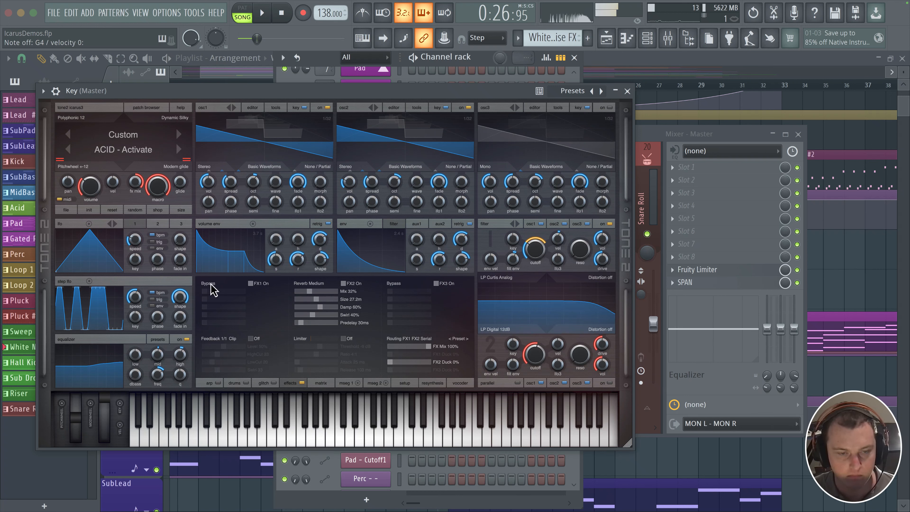
- Add a PingPong delay in FX3 with 27% mix and 2/3 time, and set the reverb to 28% mix, 35.7 m size and 43% damp
{"action": "left_click", "coordinate": [401, 285]}
{"action": "mouse_move", "coordinate": [412, 309]}
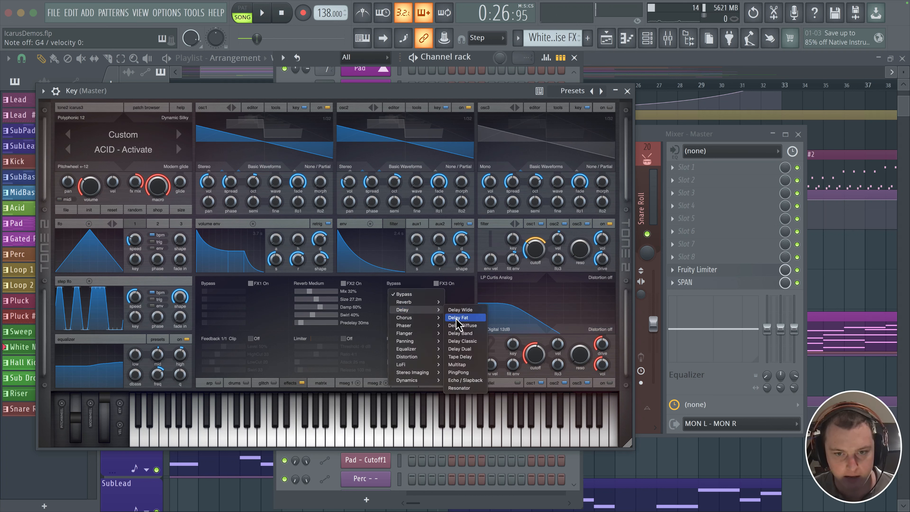
{"action": "left_click", "coordinate": [460, 373]}
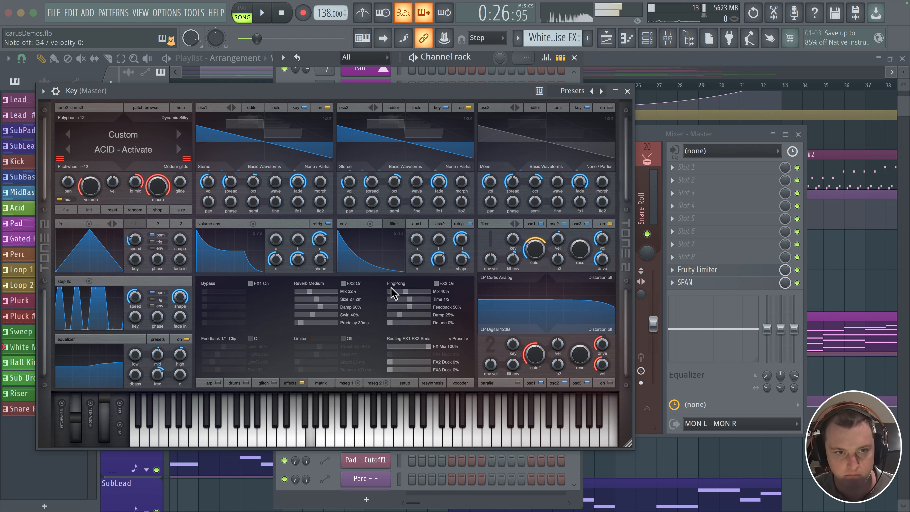
{"action": "left_click_drag", "start_coordinate": [410, 300], "coordinate": [396, 316]}
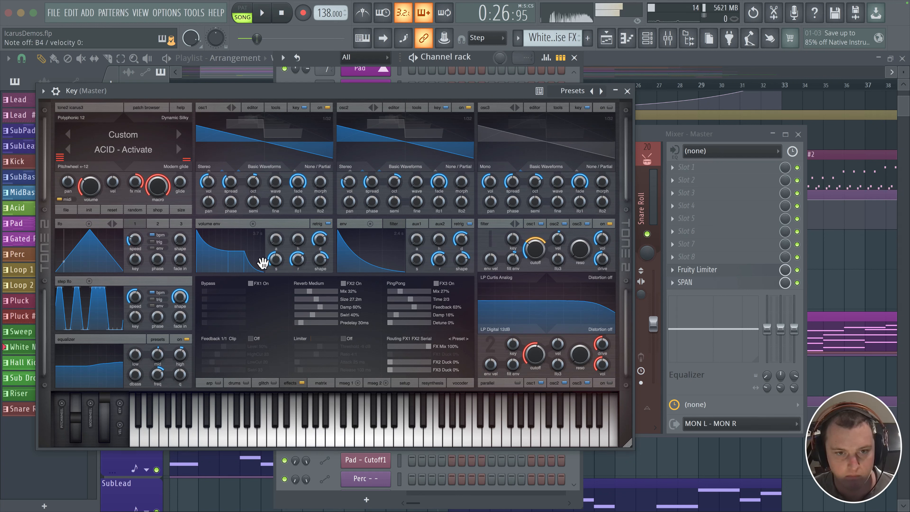
{"action": "mouse_move", "coordinate": [310, 291]}
{"action": "left_mouse_down"}
{"action": "mouse_move", "coordinate": [324, 301]}
{"action": "mouse_move", "coordinate": [308, 307]}
{"action": "mouse_move", "coordinate": [308, 292]}
{"action": "left_mouse_up"}
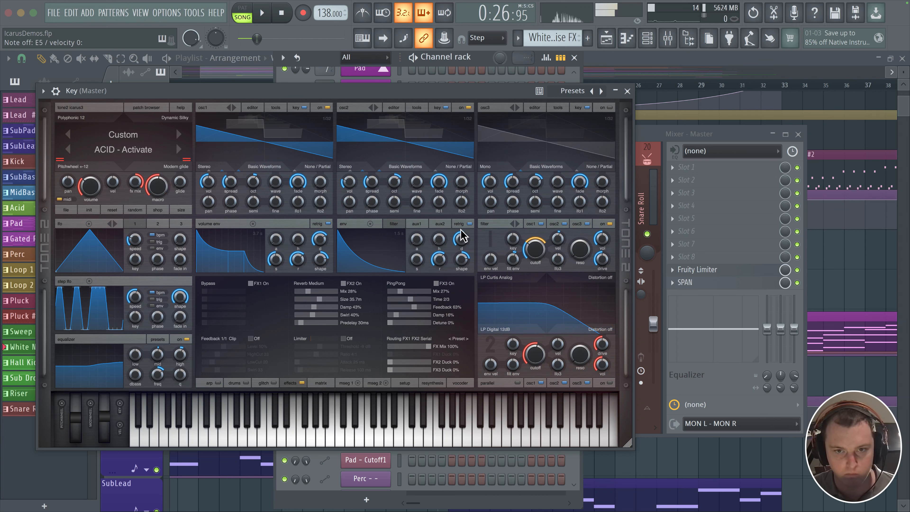
- Adjust the filter envelope's decay and give filter 1 Saturate distortion with slightly more resonance
{"action": "left_click_drag", "start_coordinate": [462, 241], "coordinate": [465, 235]}
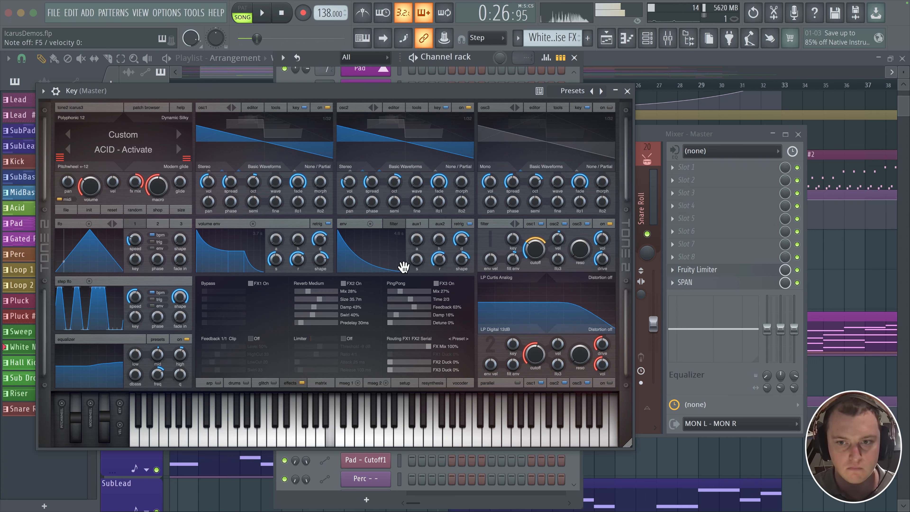
{"action": "left_click", "coordinate": [592, 279]}
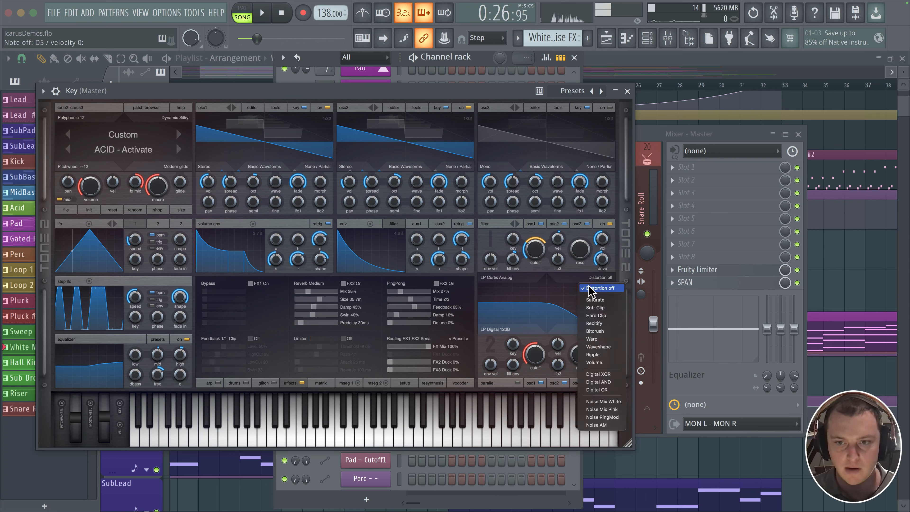
{"action": "left_click", "coordinate": [590, 300]}
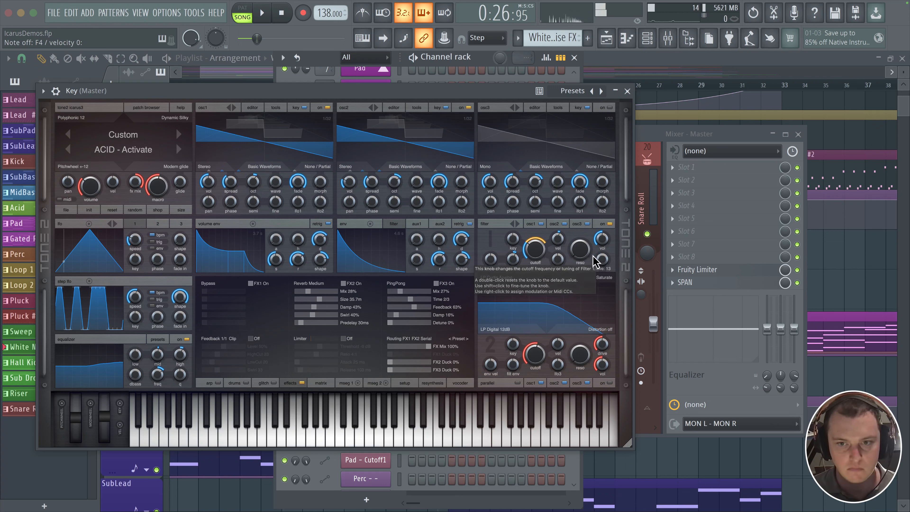
{"action": "left_click_drag", "start_coordinate": [580, 252], "coordinate": [580, 244]}
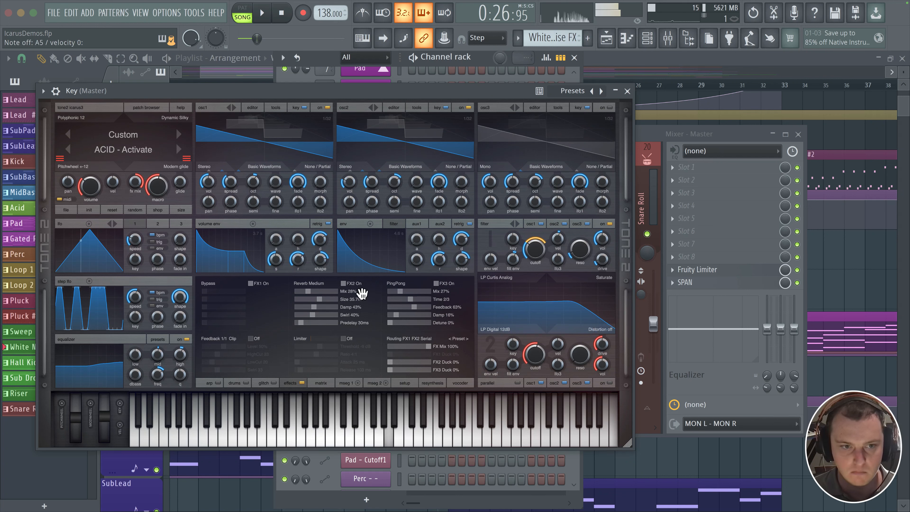
- Load the Chorus effect into the first effect slot and set its mix to 12%
{"action": "left_click", "coordinate": [212, 284]}
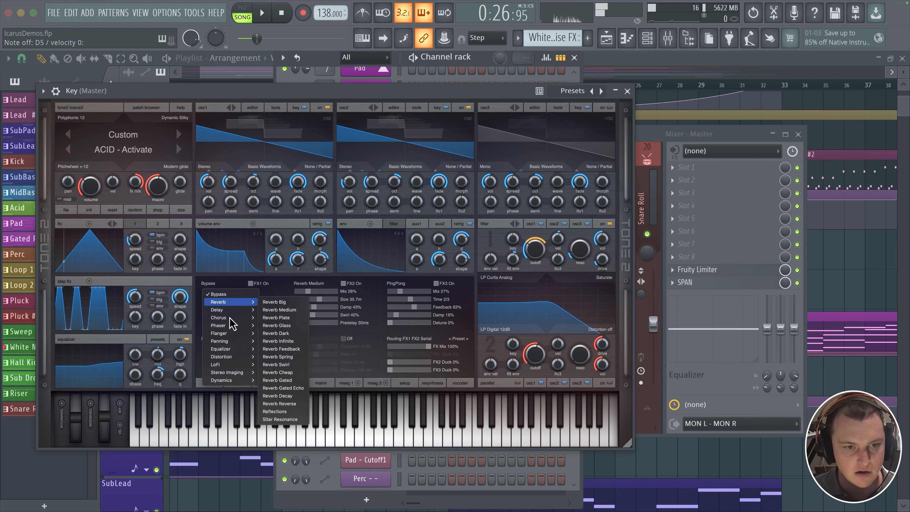
{"action": "mouse_move", "coordinate": [229, 317]}
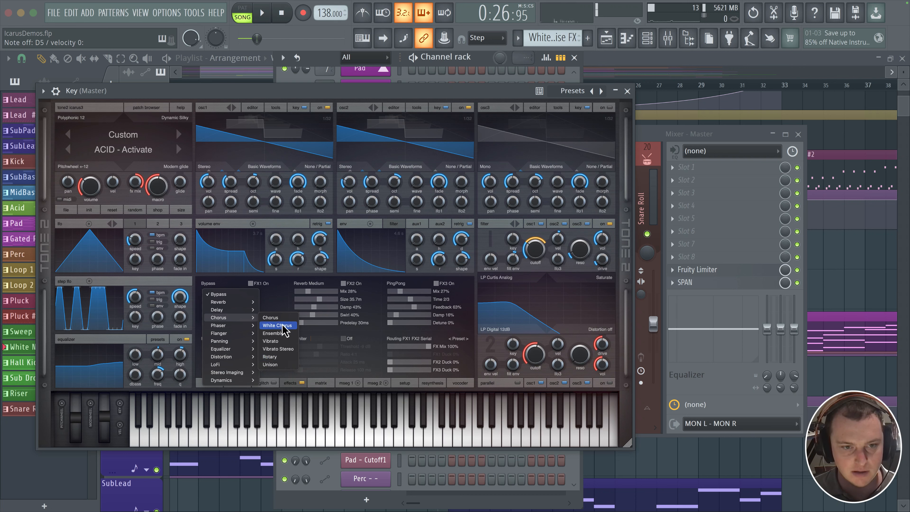
{"action": "left_click", "coordinate": [274, 318]}
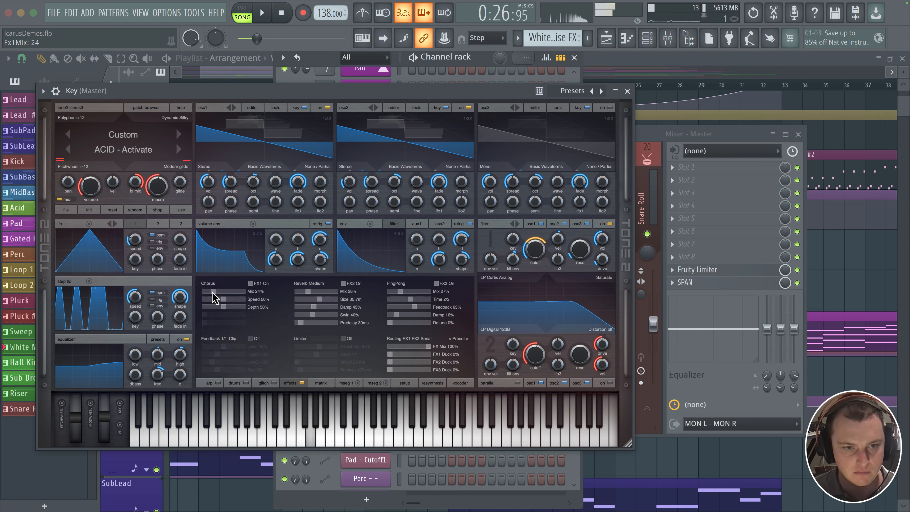
{"action": "left_click_drag", "start_coordinate": [214, 292], "coordinate": [207, 294]}
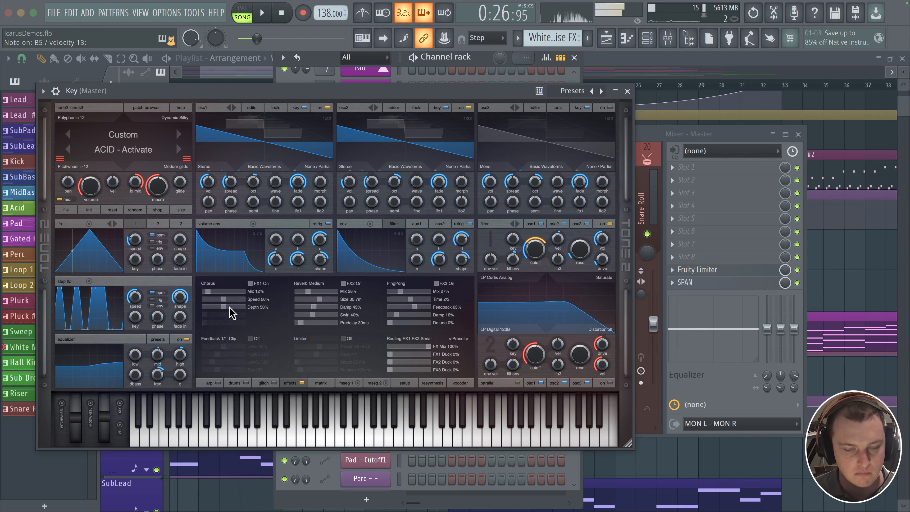
{"action": "left_click", "coordinate": [210, 288]}
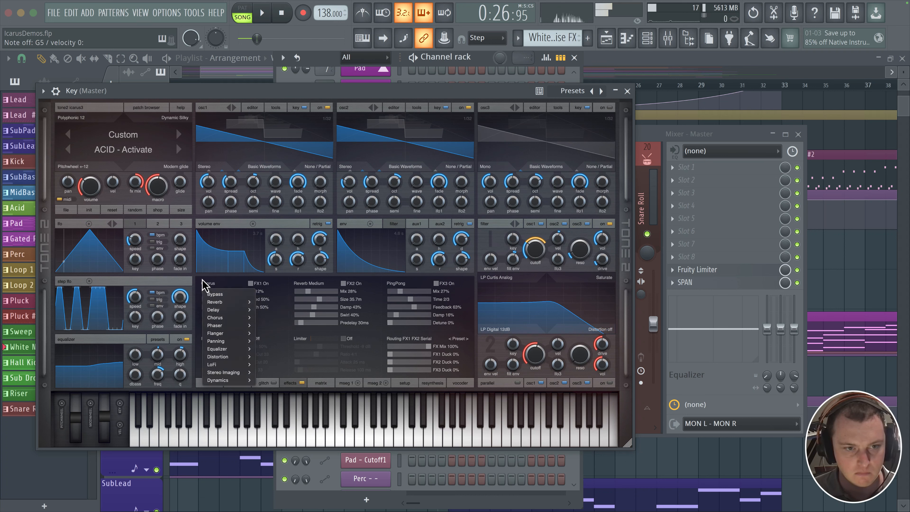
{"action": "left_click", "coordinate": [203, 281]}
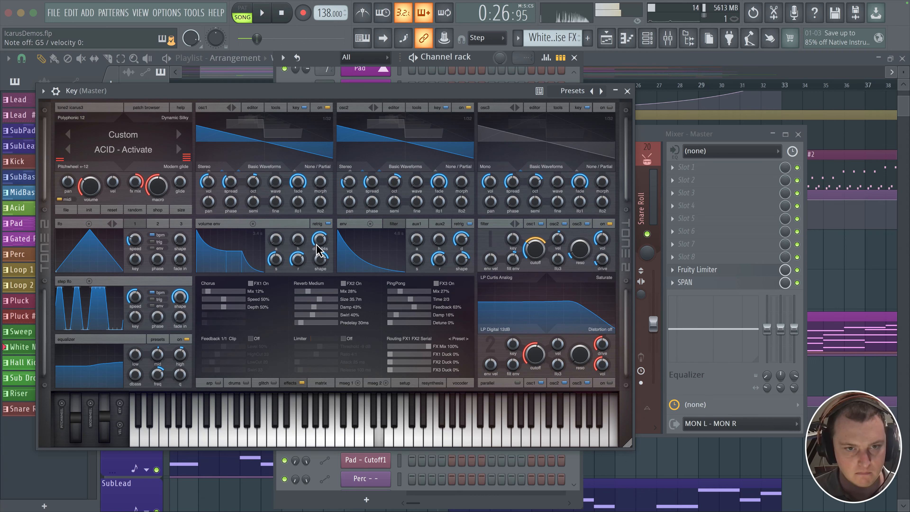
- Refine the volume envelope's decay and release while trying the sound at different mod wheel positions
{"action": "left_click_drag", "start_coordinate": [316, 244], "coordinate": [320, 294]}
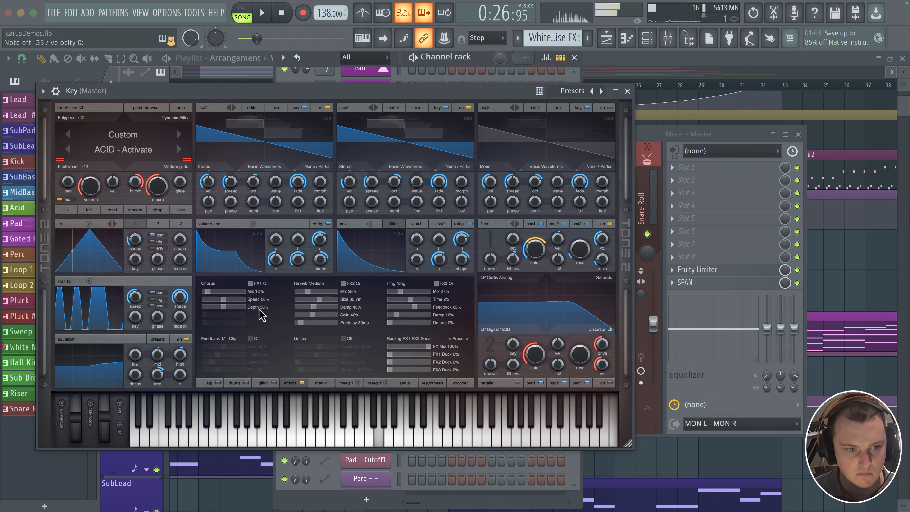
{"action": "left_click_drag", "start_coordinate": [103, 419], "coordinate": [104, 405]}
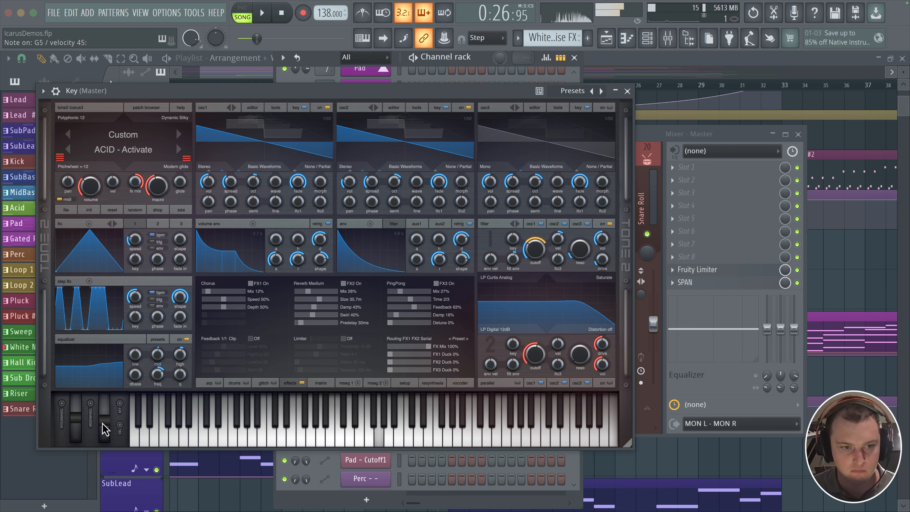
{"action": "left_click_drag", "start_coordinate": [297, 262], "coordinate": [297, 260]}
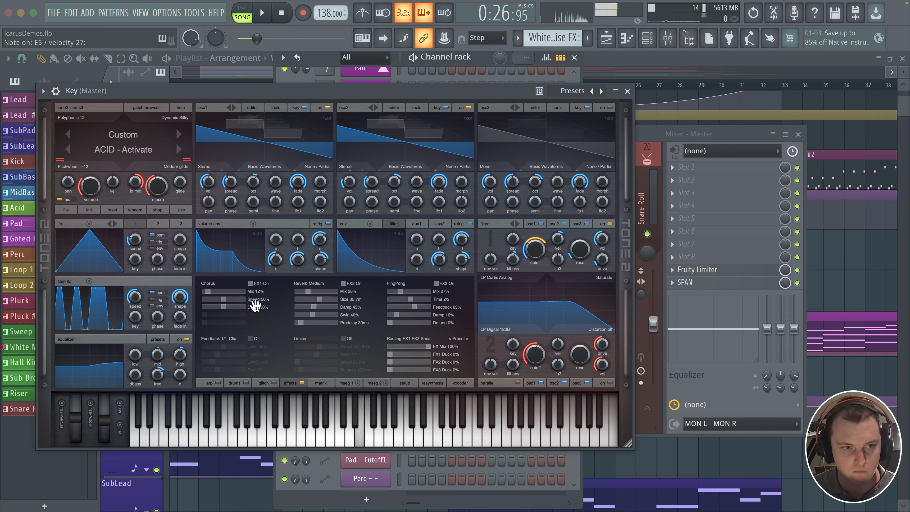
- Route Lfo1+ to oscillator 1's fine tuning (Fine 1) in the second slot of the modulation matrix
{"action": "left_click", "coordinate": [346, 383]}
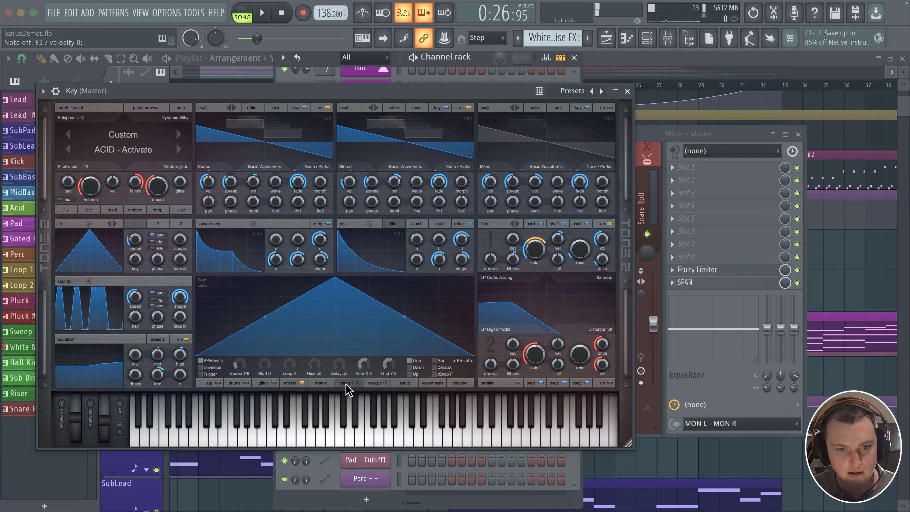
{"action": "left_click", "coordinate": [315, 385]}
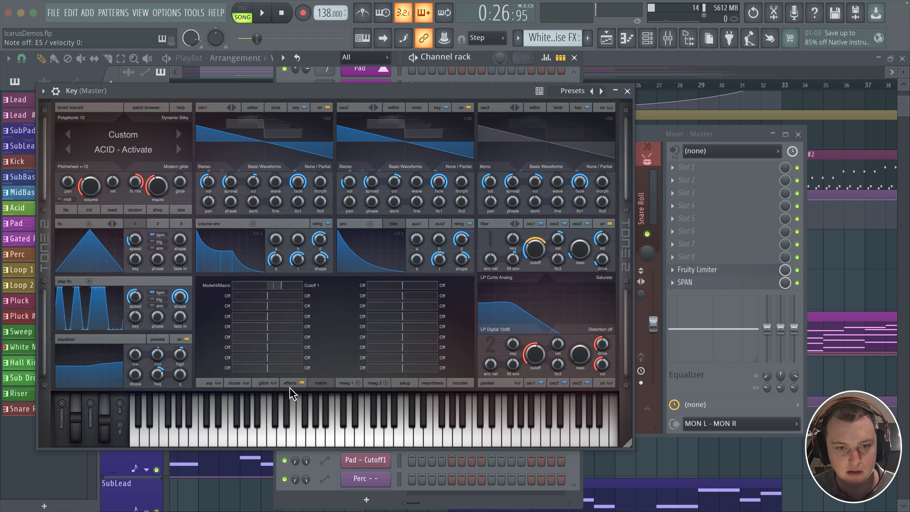
{"action": "left_click", "coordinate": [227, 306]}
{"action": "mouse_move", "coordinate": [230, 322]}
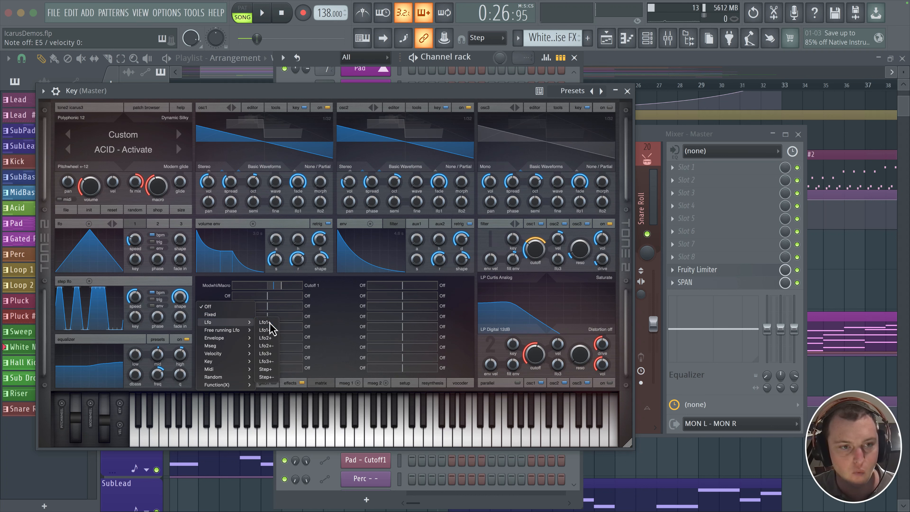
{"action": "left_click", "coordinate": [266, 323]}
{"action": "left_click", "coordinate": [315, 296]}
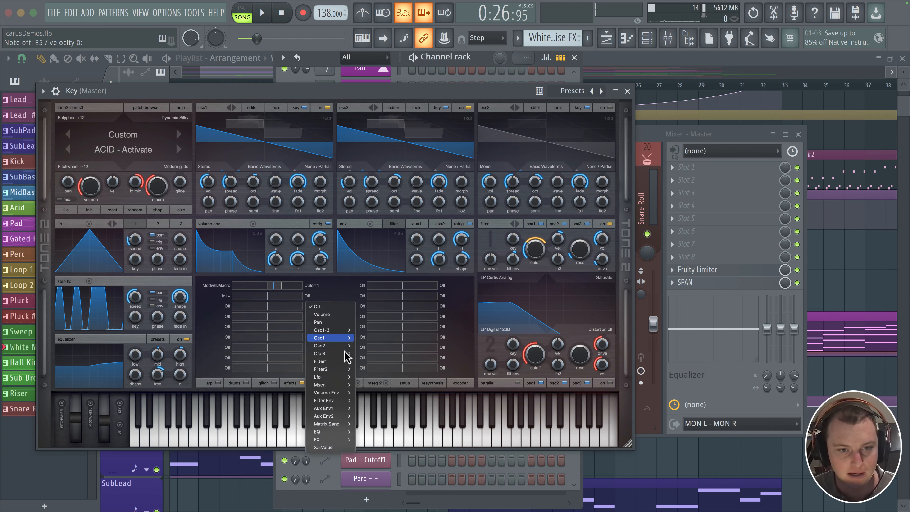
{"action": "mouse_move", "coordinate": [333, 338]}
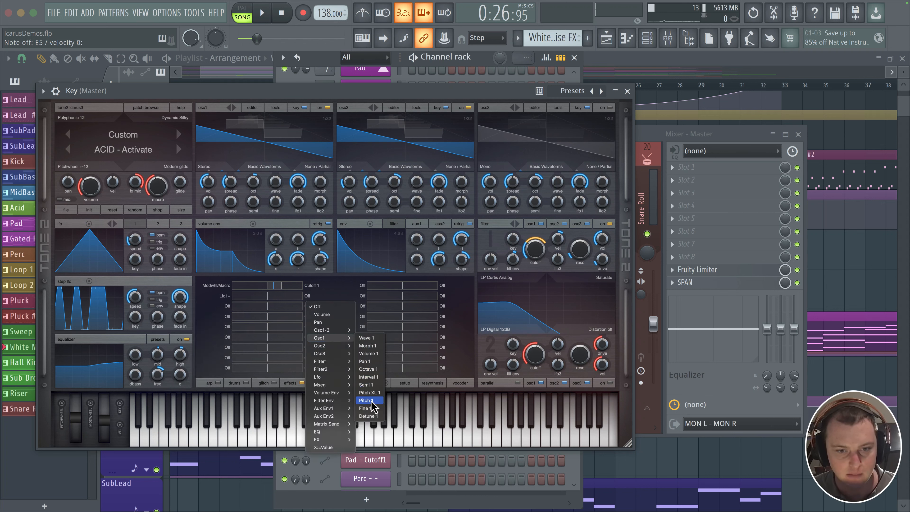
{"action": "left_click", "coordinate": [365, 400]}
{"action": "left_click", "coordinate": [310, 306]}
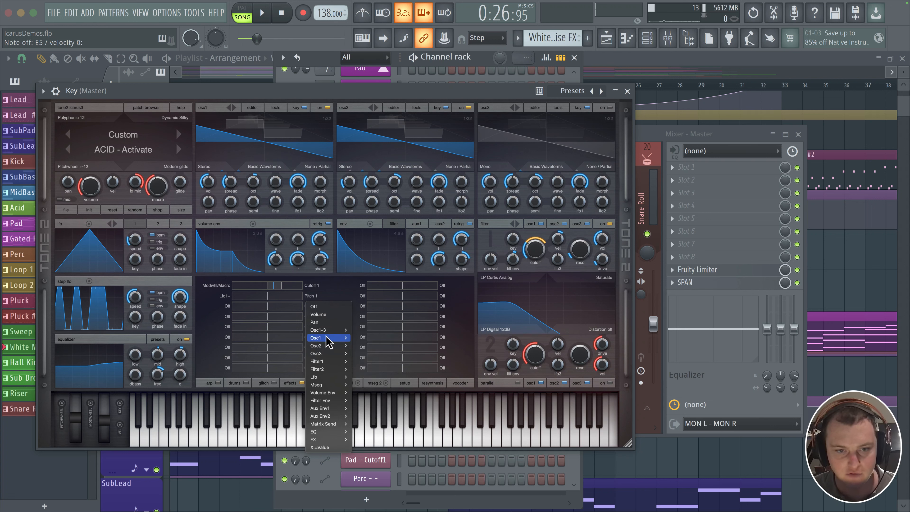
{"action": "mouse_move", "coordinate": [333, 338]}
{"action": "left_click", "coordinate": [373, 408]}
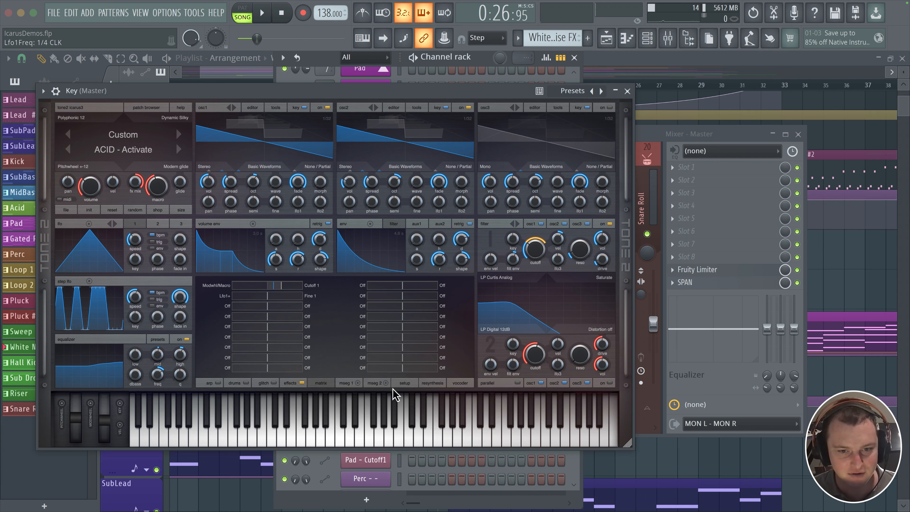
- Set the synth's trigger mode to Arp/Lfo free and play a test note
{"action": "left_click", "coordinate": [405, 384]}
{"action": "left_click", "coordinate": [215, 291]}
{"action": "left_click", "coordinate": [244, 315]}
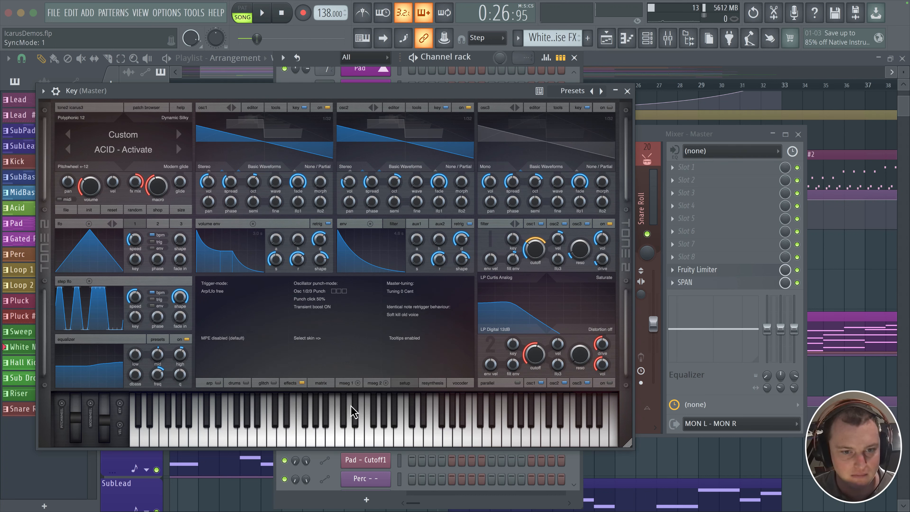
{"action": "left_click", "coordinate": [352, 412]}
- Set the chorus mix to 9%, and run LFO 1 without BPM sync at about 7.56 Hz
{"action": "left_click", "coordinate": [291, 383]}
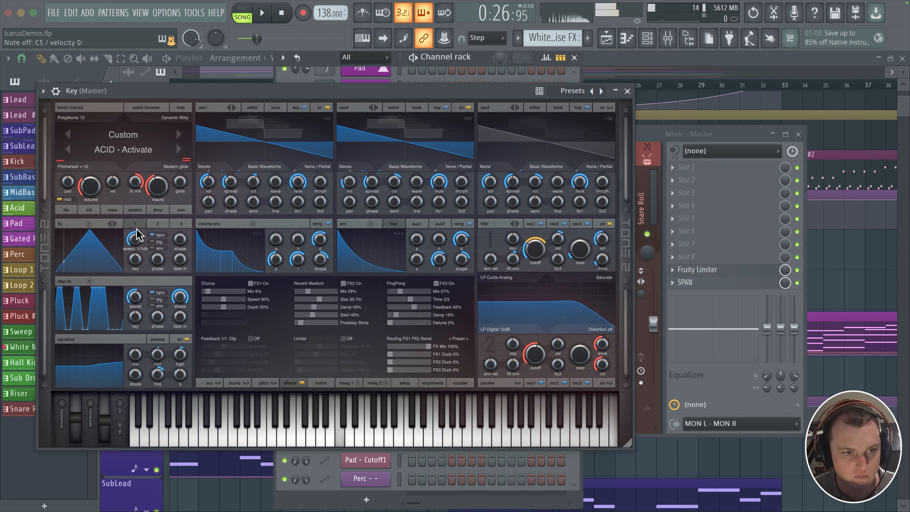
{"action": "left_click", "coordinate": [152, 235]}
{"action": "left_click_drag", "start_coordinate": [143, 244], "coordinate": [143, 240]}
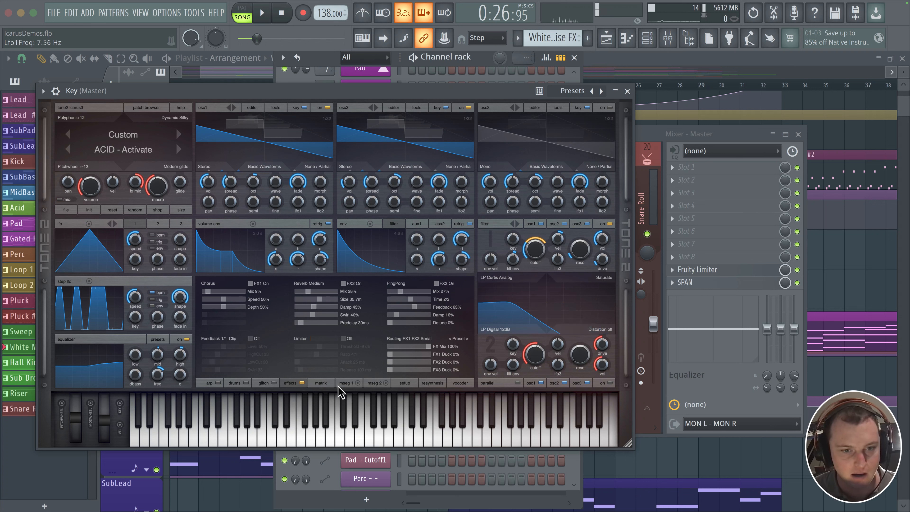
- Change the Fine 1 modulation source to the bipolar Lfo1+- and reduce its modulation amount
{"action": "left_click", "coordinate": [320, 382]}
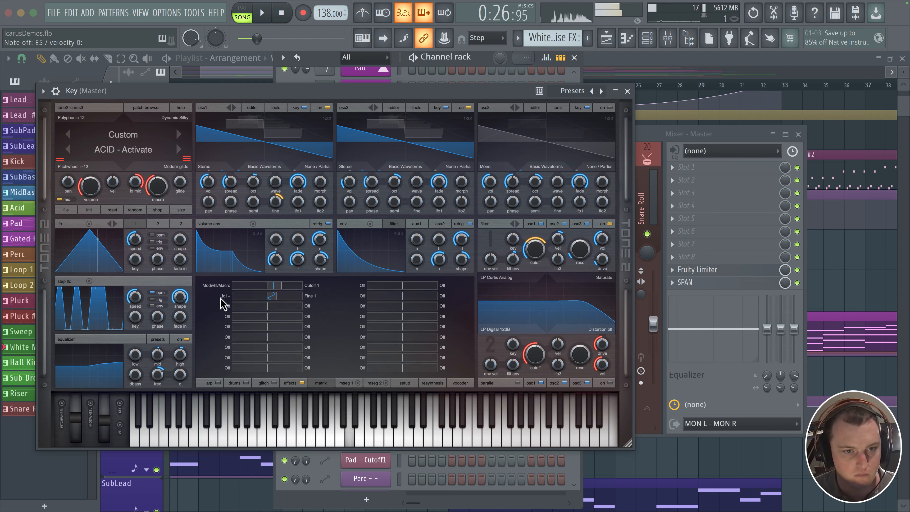
{"action": "left_click", "coordinate": [224, 306]}
{"action": "mouse_move", "coordinate": [232, 324]}
{"action": "left_click", "coordinate": [261, 331]}
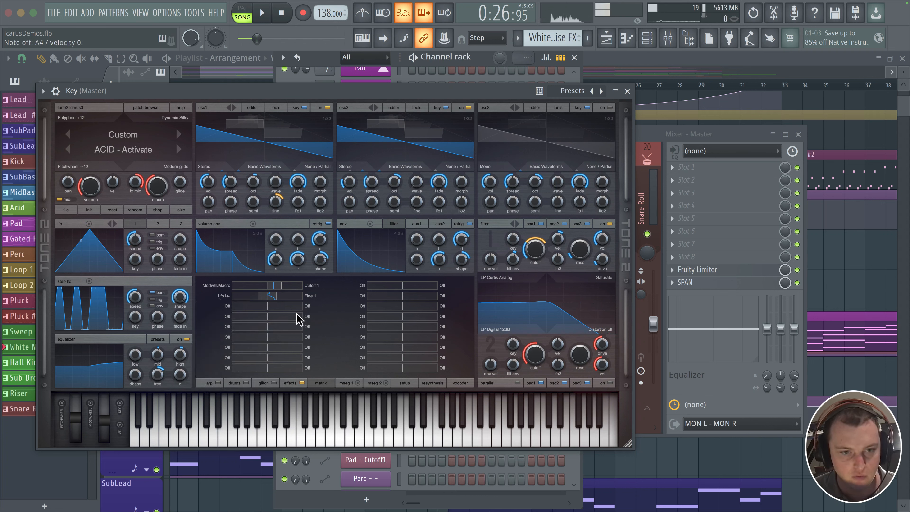
{"action": "left_click_drag", "start_coordinate": [283, 301], "coordinate": [275, 302]}
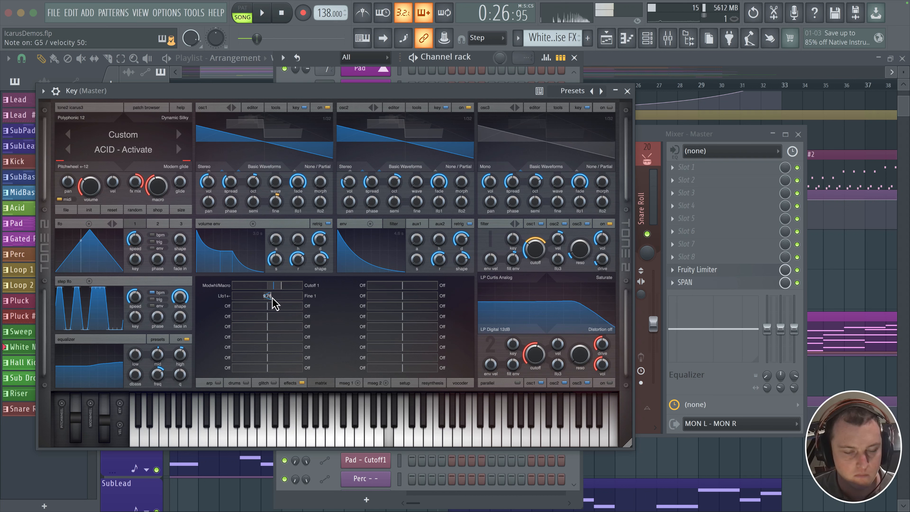
- Route the bipolar Lfo2+- to oscillator 2's Fine 2 in the third matrix slot with a small positive amount
{"action": "left_click", "coordinate": [224, 307]}
{"action": "mouse_move", "coordinate": [232, 333]}
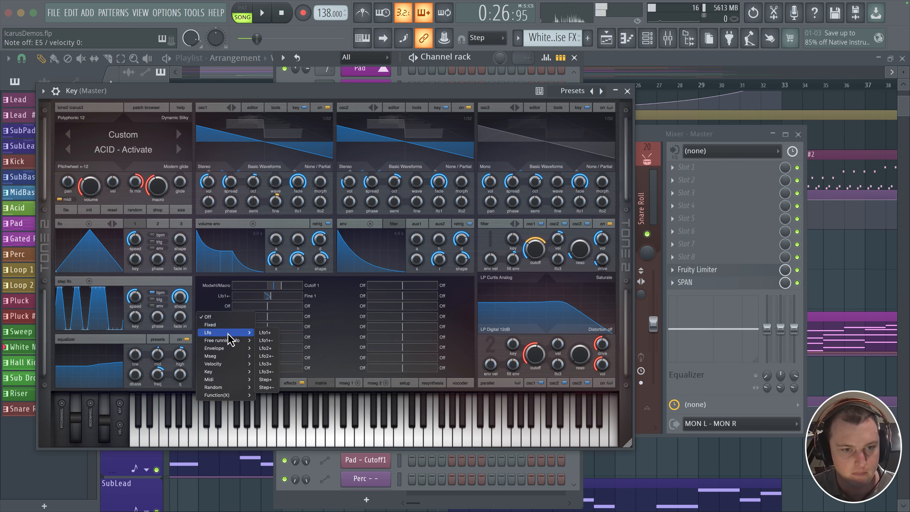
{"action": "left_click", "coordinate": [272, 357]}
{"action": "left_click", "coordinate": [308, 307]}
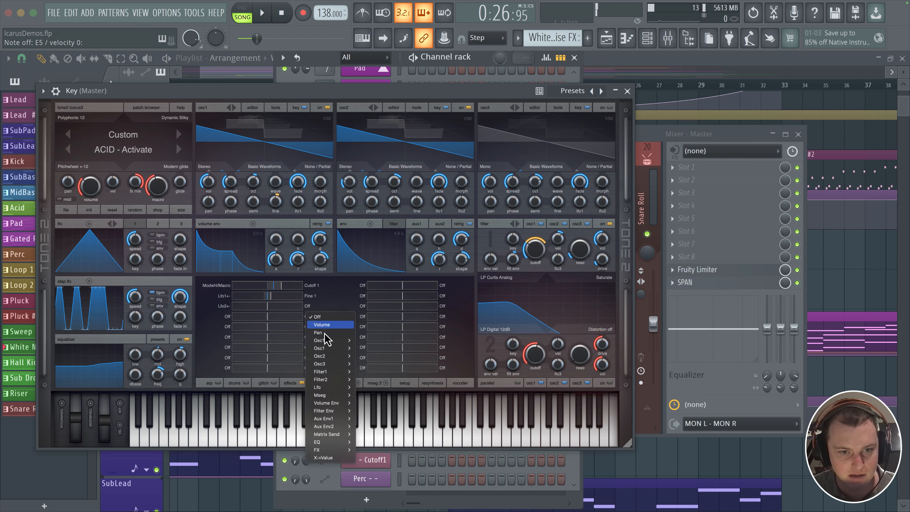
{"action": "mouse_move", "coordinate": [324, 357]}
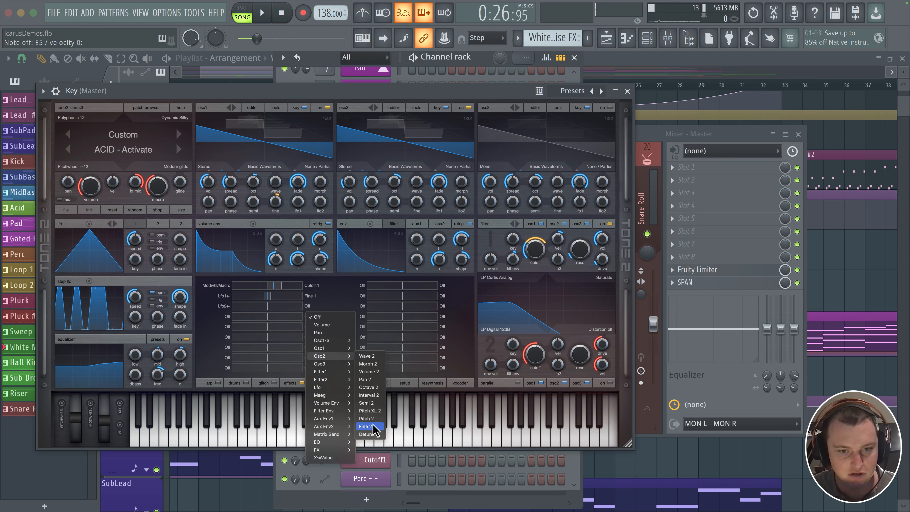
{"action": "left_click", "coordinate": [366, 427]}
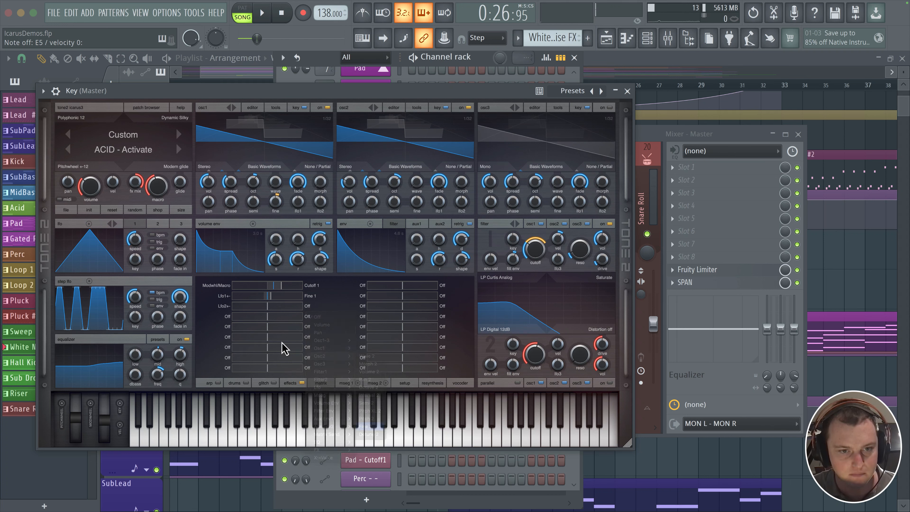
{"action": "left_click", "coordinate": [270, 296]}
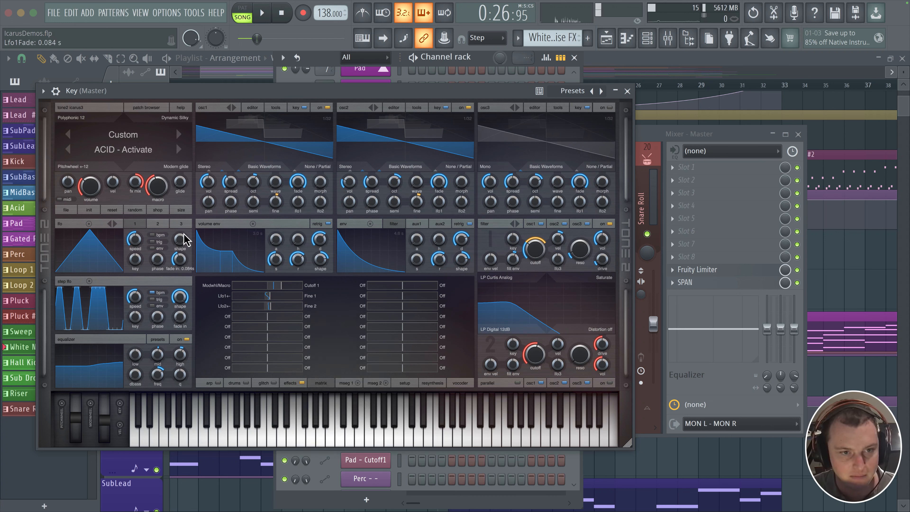
- Run LFO 2 at a free speed without BPM sync, and reduce the LFO amount on the oscillator fine tuning
{"action": "left_click", "coordinate": [158, 224]}
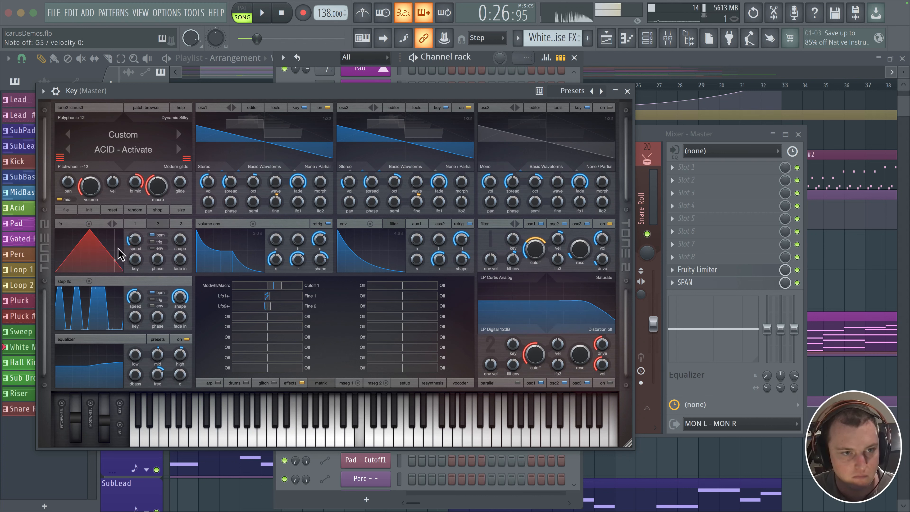
{"action": "left_click_drag", "start_coordinate": [135, 244], "coordinate": [134, 240]}
{"action": "left_click", "coordinate": [150, 236]}
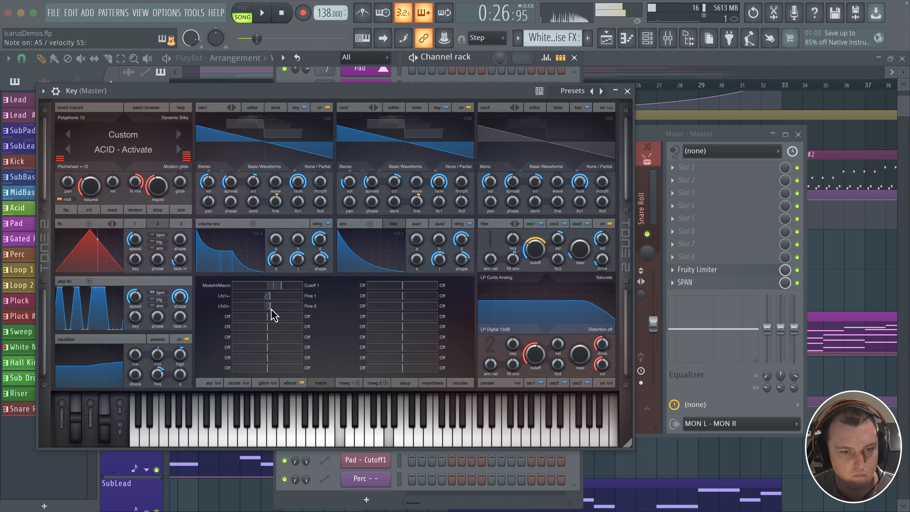
{"action": "mouse_move", "coordinate": [131, 238]}
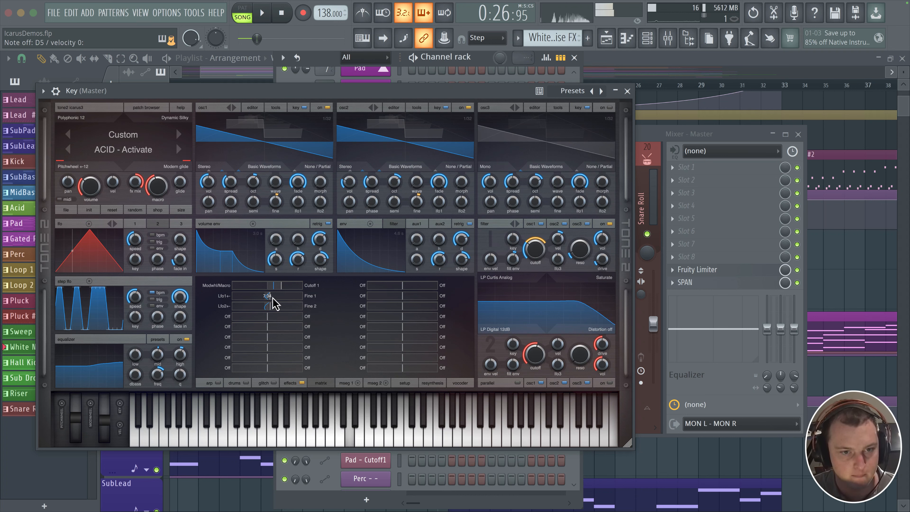
{"action": "left_click_drag", "start_coordinate": [273, 297], "coordinate": [267, 298]}
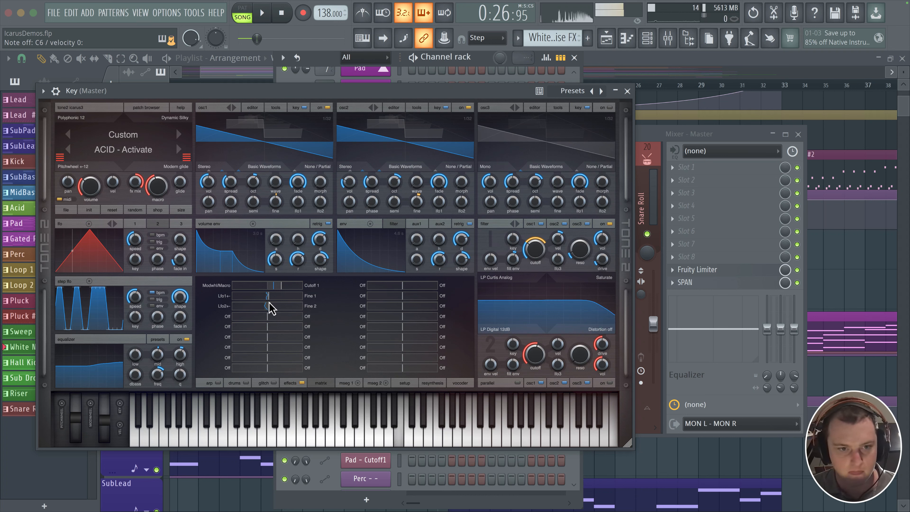
- Set the reverb mix to 40% and fine-tune the synth's main volume
{"action": "left_click", "coordinate": [291, 383]}
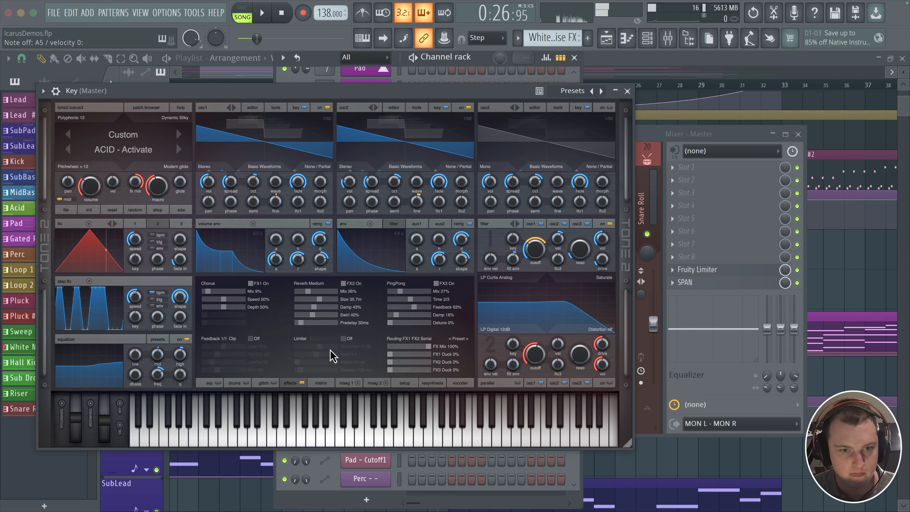
{"action": "left_click", "coordinate": [313, 291]}
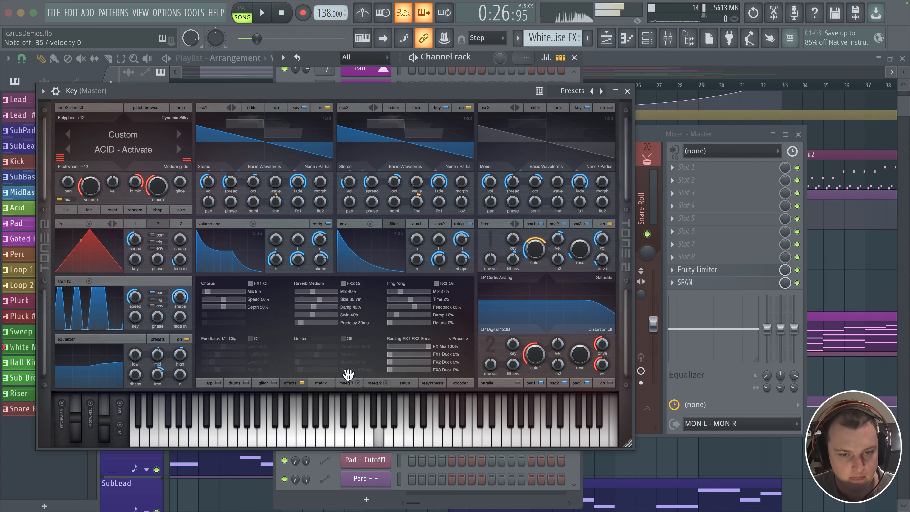
{"action": "left_click_drag", "start_coordinate": [90, 180], "coordinate": [92, 174]}
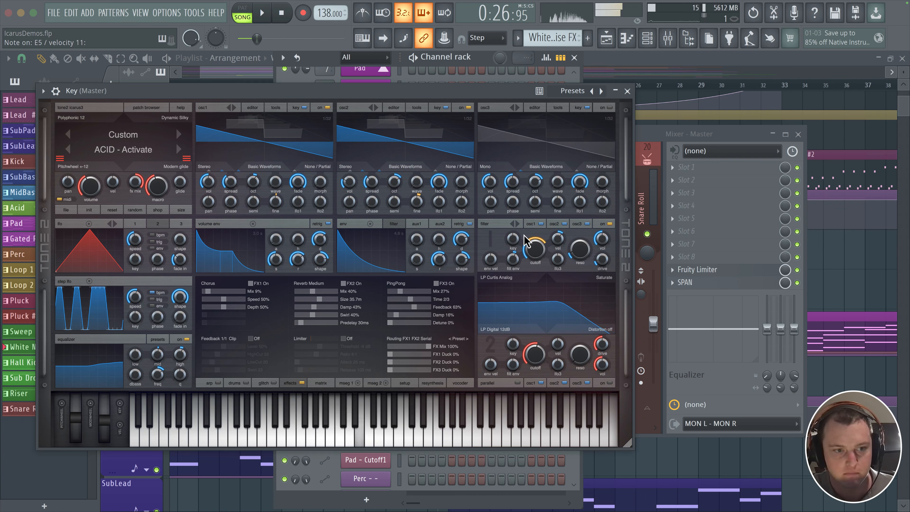
- Enable the oscillator punch mode for oscillators 1 and 2
{"action": "left_click", "coordinate": [407, 383]}
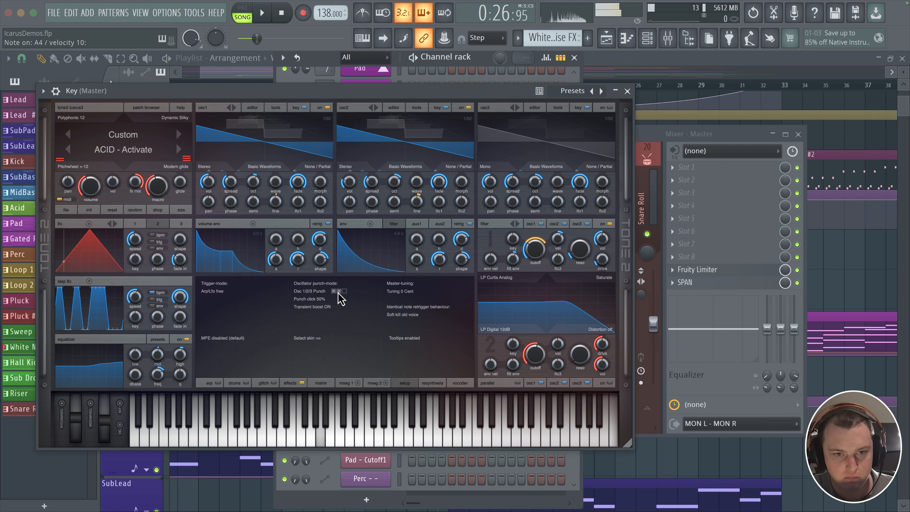
{"action": "left_click", "coordinate": [339, 291]}
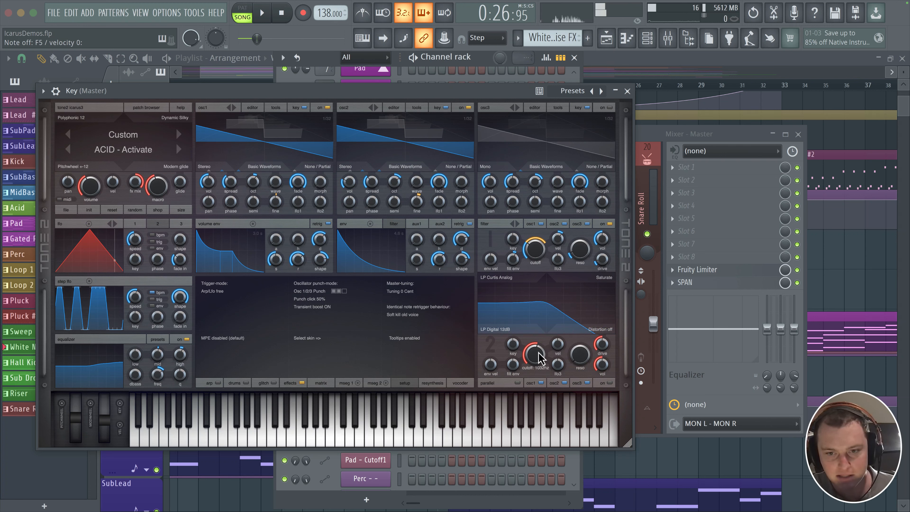
- Turn on filter 2 with its cutoff opened to 19145 Hz and set its distortion type to Bitcrush
{"action": "left_click", "coordinate": [610, 383]}
{"action": "mouse_move", "coordinate": [536, 354]}
{"action": "left_mouse_down"}
{"action": "mouse_move", "coordinate": [533, 321]}
{"action": "mouse_move", "coordinate": [570, 331]}
{"action": "mouse_move", "coordinate": [579, 322]}
{"action": "mouse_move", "coordinate": [536, 354]}
{"action": "left_mouse_up"}
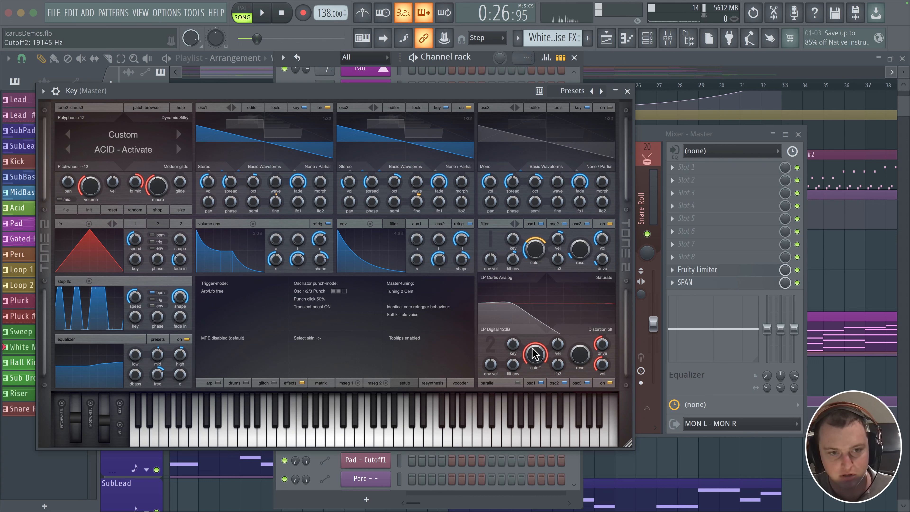
{"action": "left_click", "coordinate": [591, 330]}
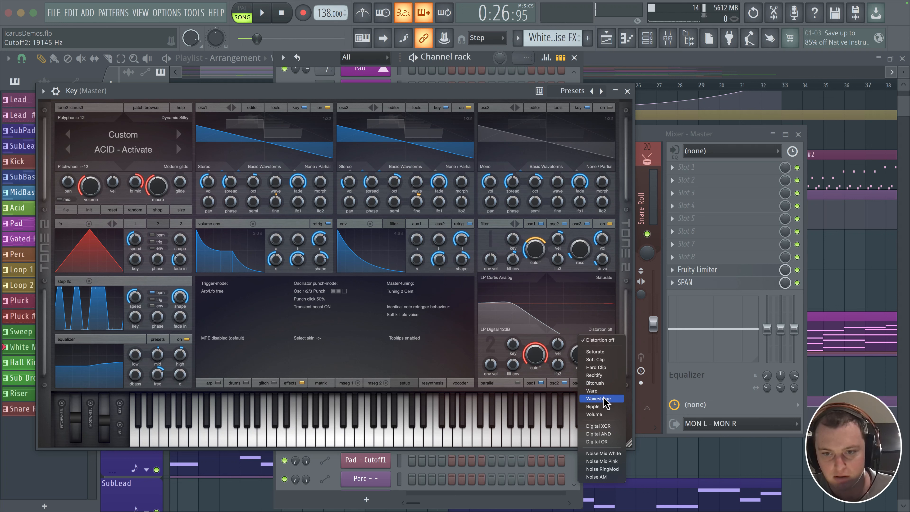
{"action": "left_click", "coordinate": [603, 384]}
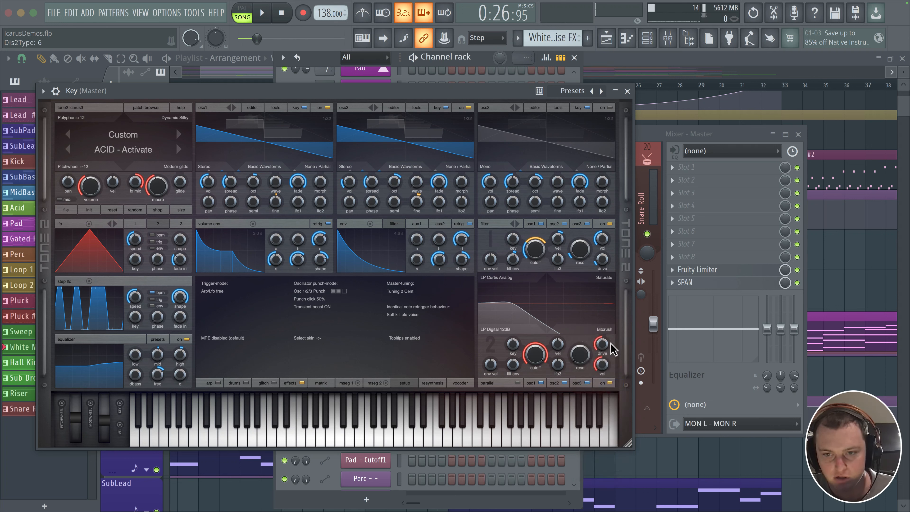
- Adjust the drive of filter 2's Bitcrush distortion while playing test notes
{"action": "scroll", "coordinate": [602, 351], "scroll_direction": "up", "scroll_amount": 3}
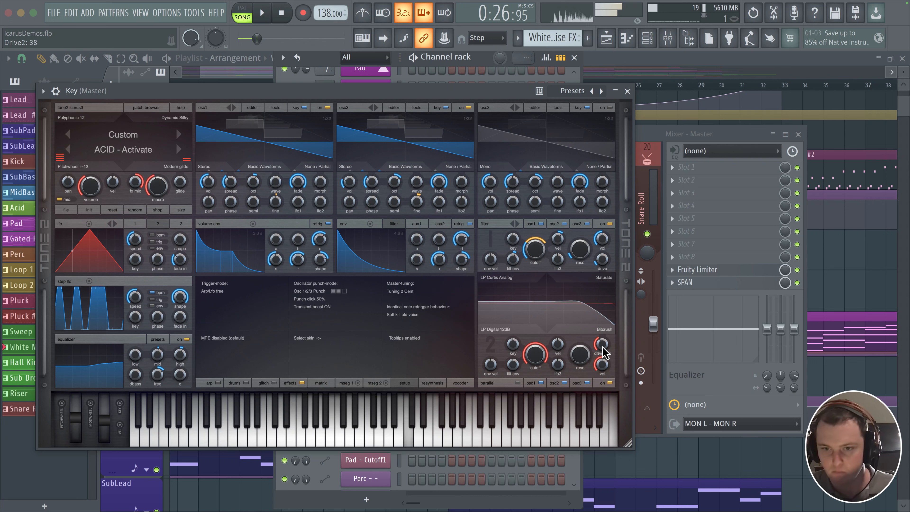
{"action": "scroll", "coordinate": [606, 335], "scroll_direction": "down", "scroll_amount": 5}
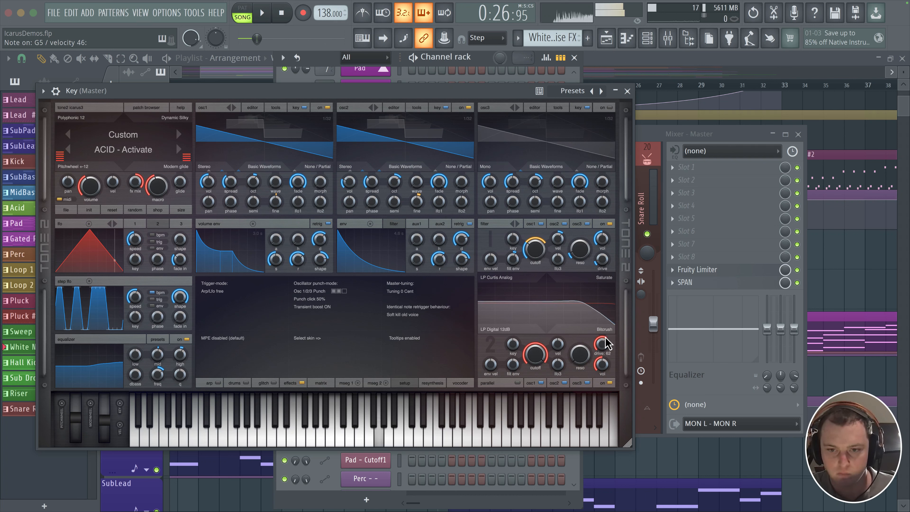
{"action": "scroll", "coordinate": [603, 350], "scroll_direction": "up", "scroll_amount": 1}
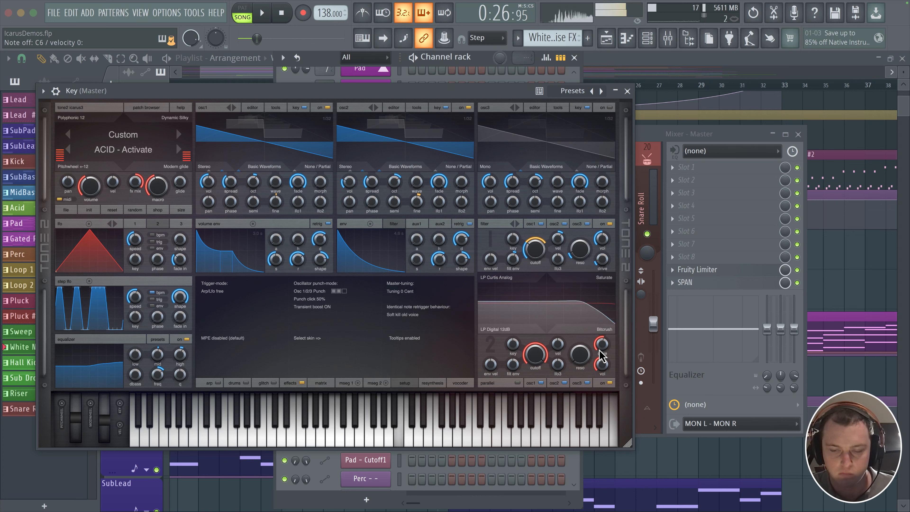
{"action": "left_click", "coordinate": [610, 225]}
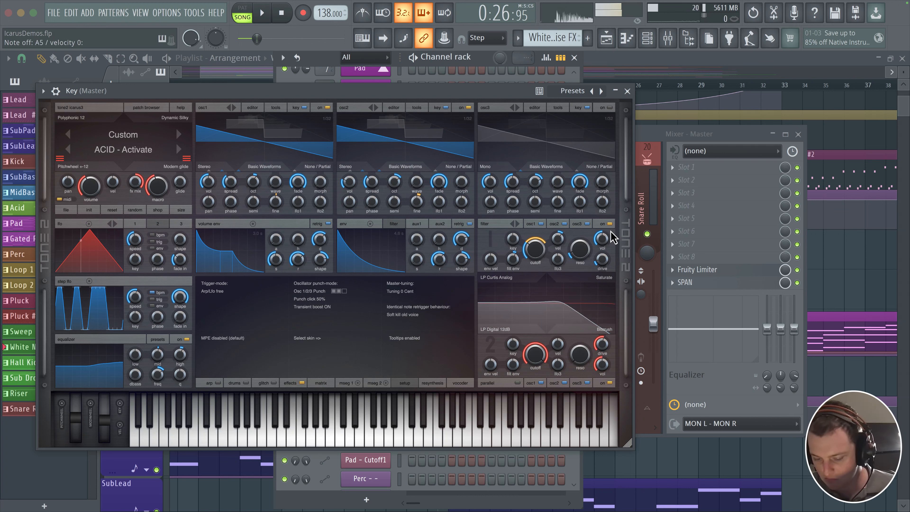
{"action": "right_click", "coordinate": [604, 341]}
{"action": "left_click", "coordinate": [585, 394]}
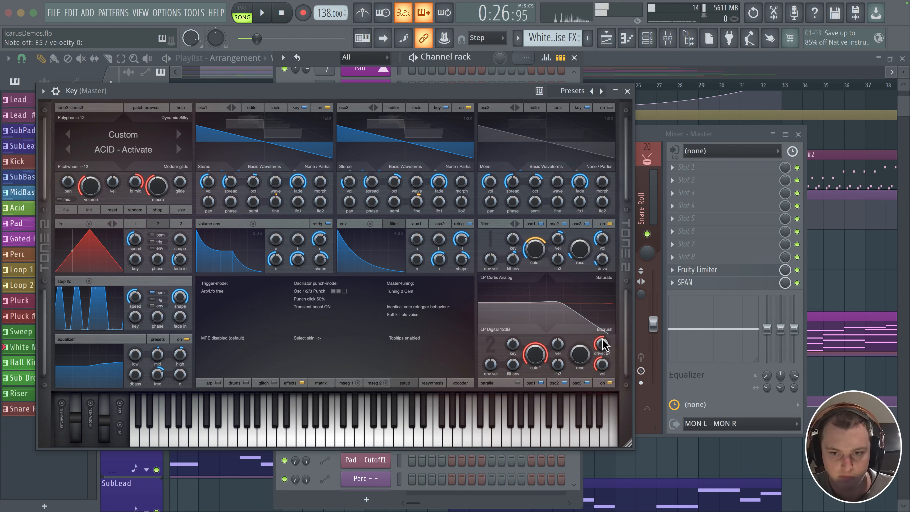
- Finish adjusting filter 2's Bitcrush drive and close the Key synth, channel rack and mixer windows
{"action": "mouse_move", "coordinate": [600, 341]}
{"action": "left_mouse_down"}
{"action": "mouse_move", "coordinate": [599, 333]}
{"action": "mouse_move", "coordinate": [603, 351]}
{"action": "left_mouse_up"}
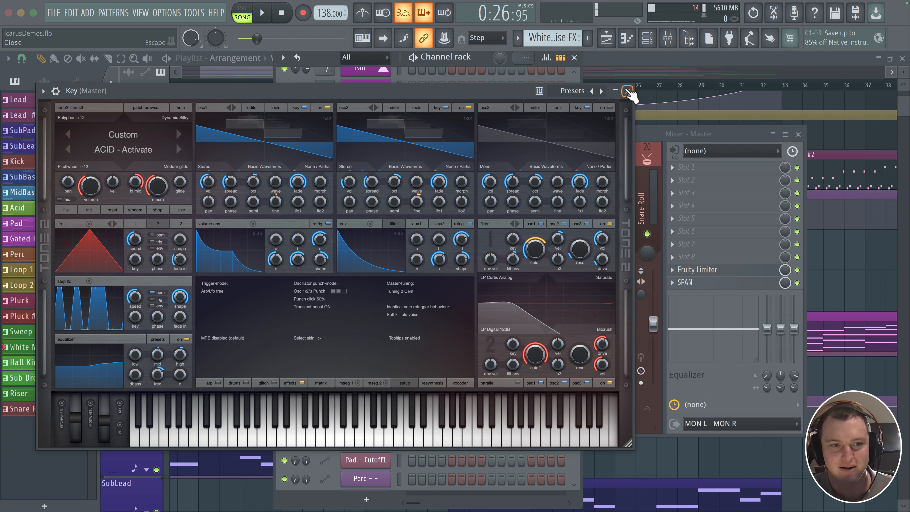
{"action": "left_click", "coordinate": [291, 383]}
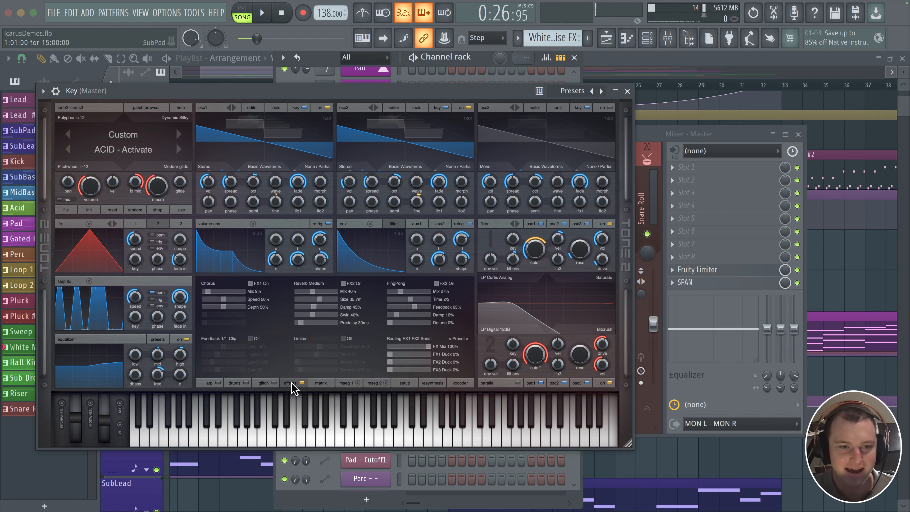
{"action": "left_click", "coordinate": [628, 91]}
{"action": "left_click", "coordinate": [575, 58]}
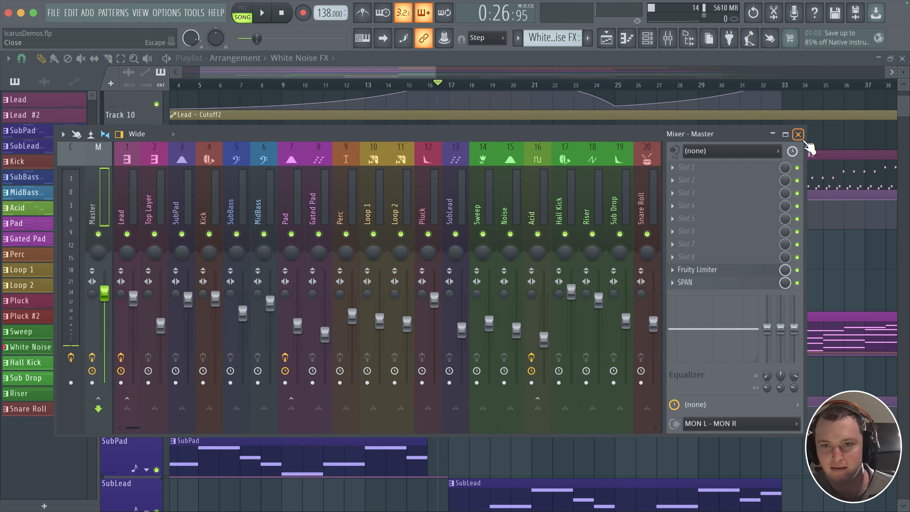
{"action": "left_click", "coordinate": [800, 137]}
- Look at the notes of the Lead #2 clip at bar 17 and return to the playlist's Lead tracks
{"action": "scroll", "coordinate": [482, 195], "scroll_direction": "down", "scroll_amount": 3}
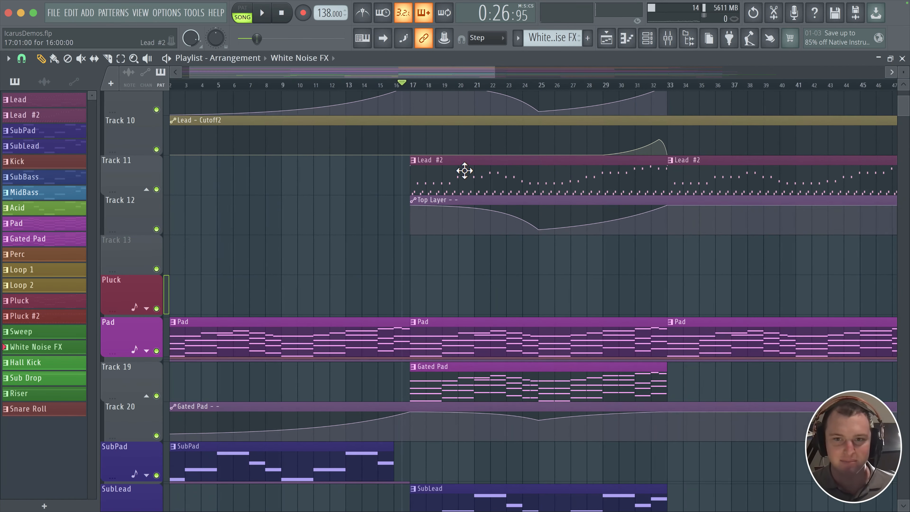
{"action": "double_click", "coordinate": [465, 171]}
{"action": "left_click", "coordinate": [647, 38]}
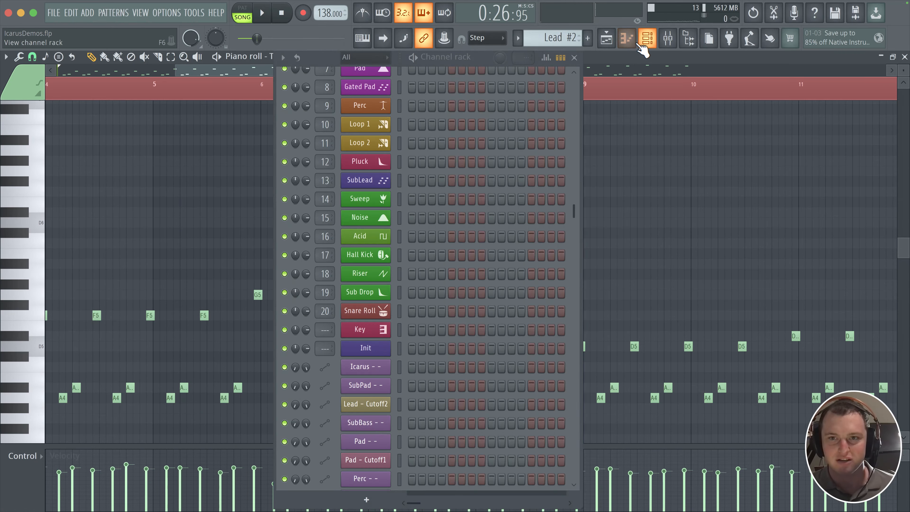
{"action": "left_click", "coordinate": [607, 37]}
{"action": "scroll", "coordinate": [521, 194], "scroll_direction": "up", "scroll_amount": 2}
{"action": "scroll", "coordinate": [522, 194], "scroll_direction": "up", "scroll_amount": 1}
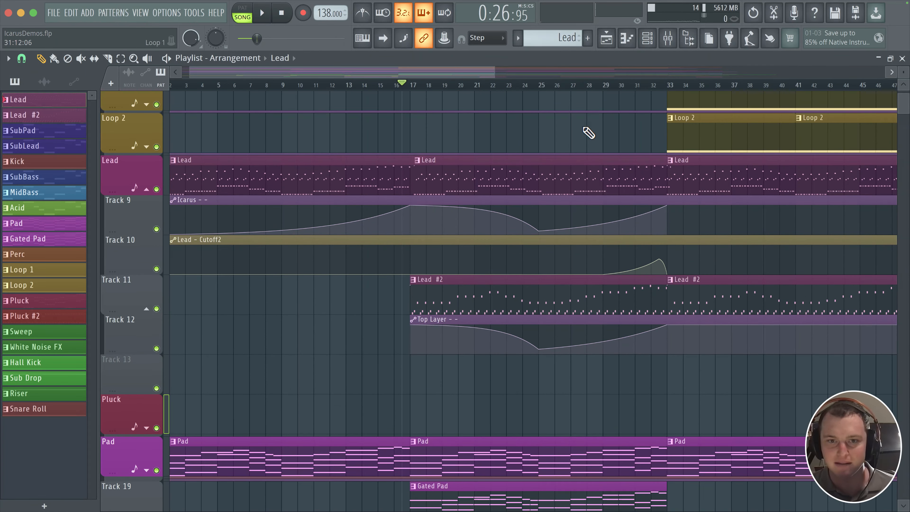
- Open the Key channel's piano roll within the Lead pattern and start song playback
{"action": "left_click", "coordinate": [668, 38]}
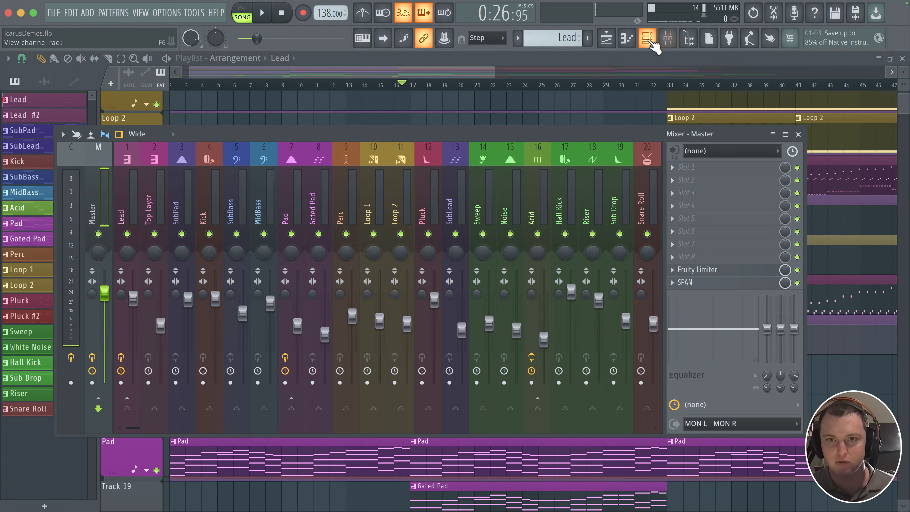
{"action": "left_click", "coordinate": [647, 38]}
{"action": "scroll", "coordinate": [380, 205], "scroll_direction": "down", "scroll_amount": 3}
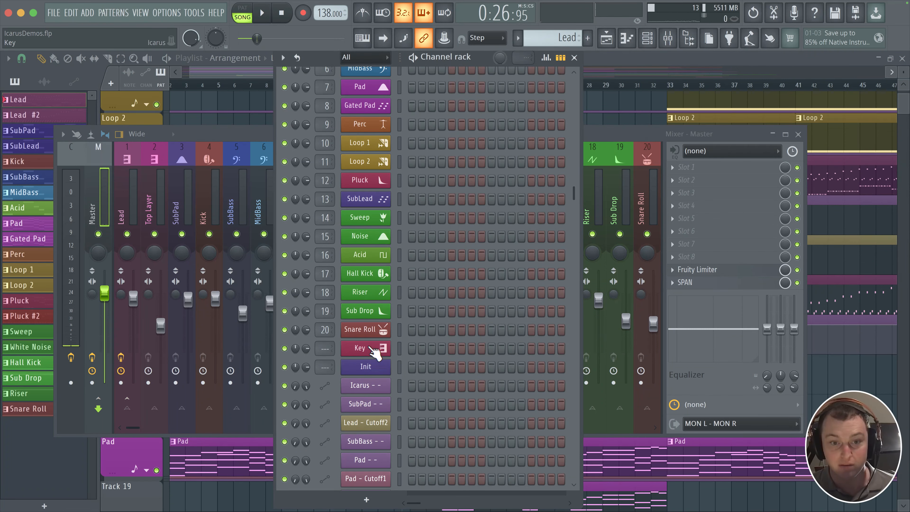
{"action": "right_click", "coordinate": [373, 350]}
{"action": "left_click", "coordinate": [405, 345]}
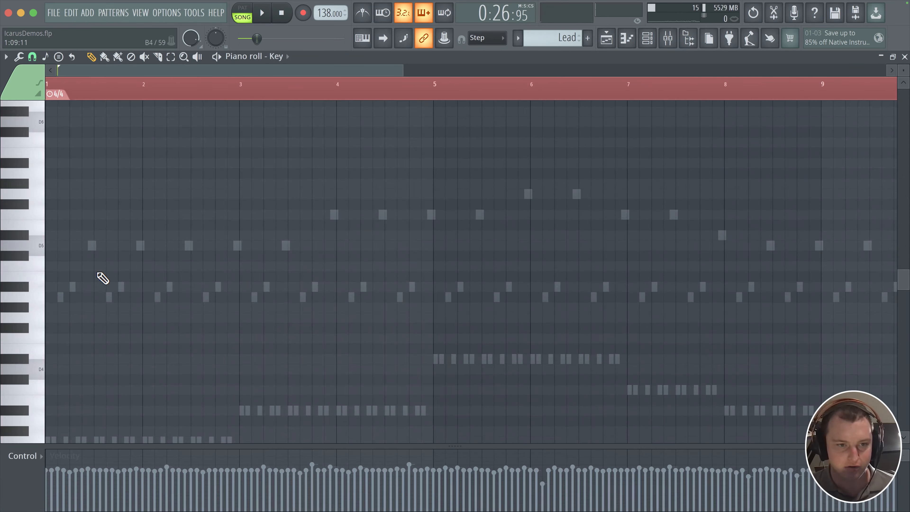
{"action": "left_click_drag", "start_coordinate": [103, 279], "coordinate": [228, 193]}
{"action": "scroll", "coordinate": [80, 260], "scroll_direction": "up", "scroll_amount": 5}
{"action": "key", "text": "space"}
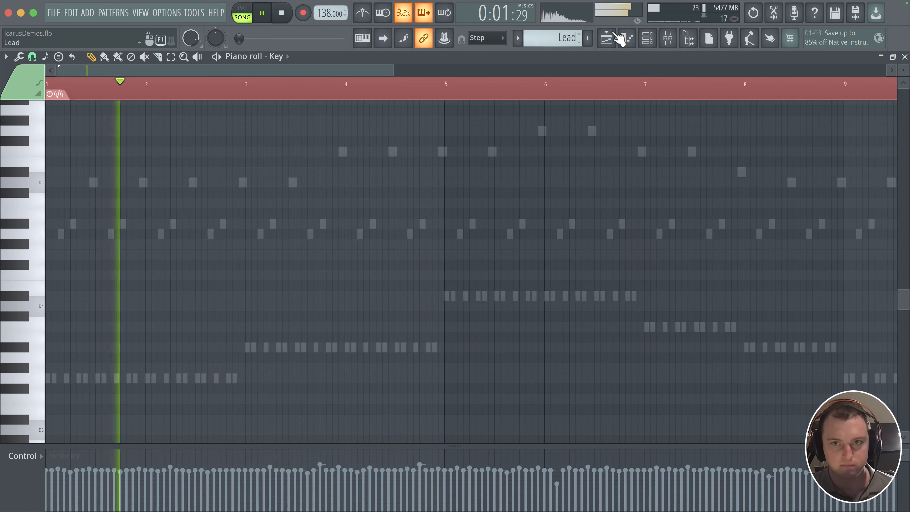
- Move song playback to bar 17 and open the Lead clip there for note editing
{"action": "left_click", "coordinate": [606, 37]}
{"action": "left_click", "coordinate": [413, 87]}
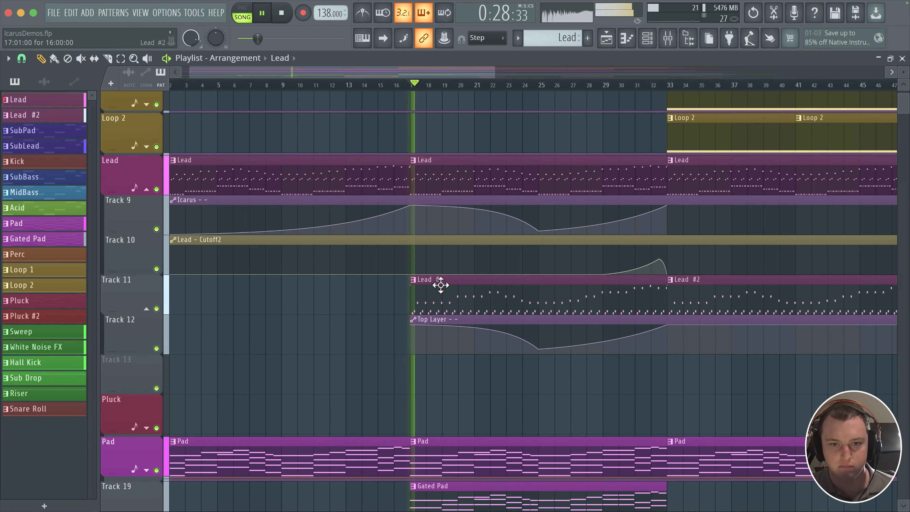
{"action": "double_click", "coordinate": [454, 178]}
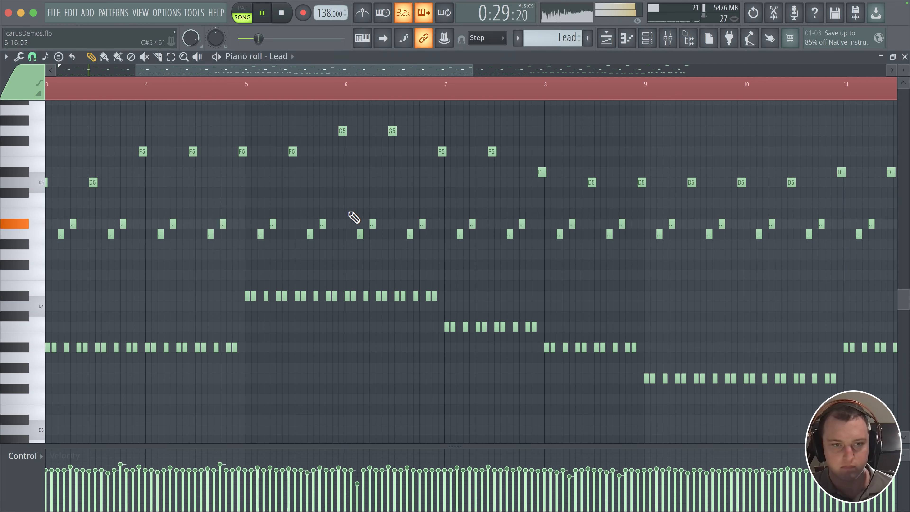
- Switch the piano roll to the Key channel with the lead notes as ghosts and stop playback
{"action": "left_click", "coordinate": [647, 40]}
{"action": "scroll", "coordinate": [495, 232], "scroll_direction": "up", "scroll_amount": 3}
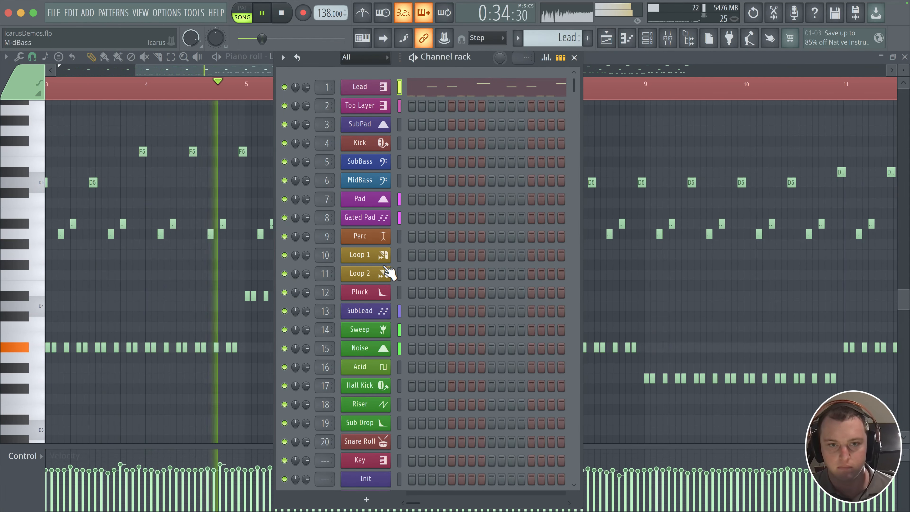
{"action": "right_click", "coordinate": [375, 463]}
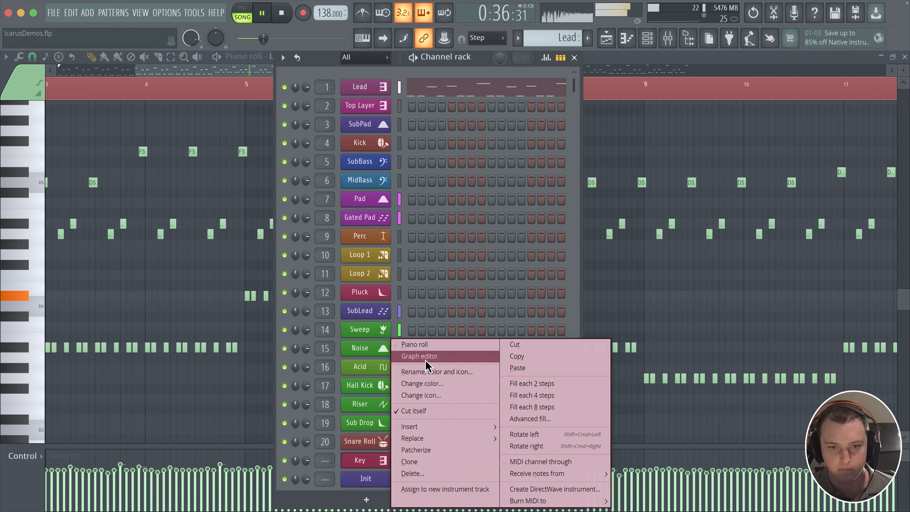
{"action": "left_click", "coordinate": [416, 344]}
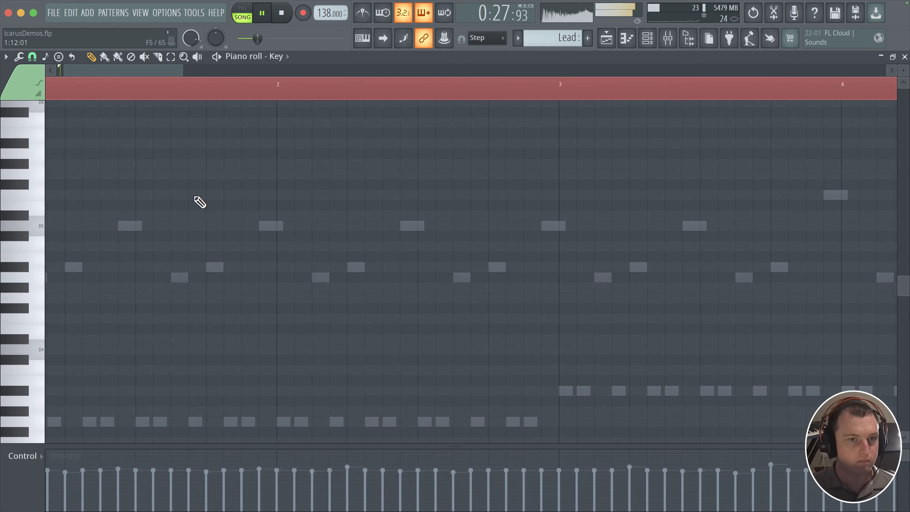
{"action": "scroll", "coordinate": [289, 238], "scroll_direction": "down", "scroll_amount": 2}
{"action": "key", "text": "space"}
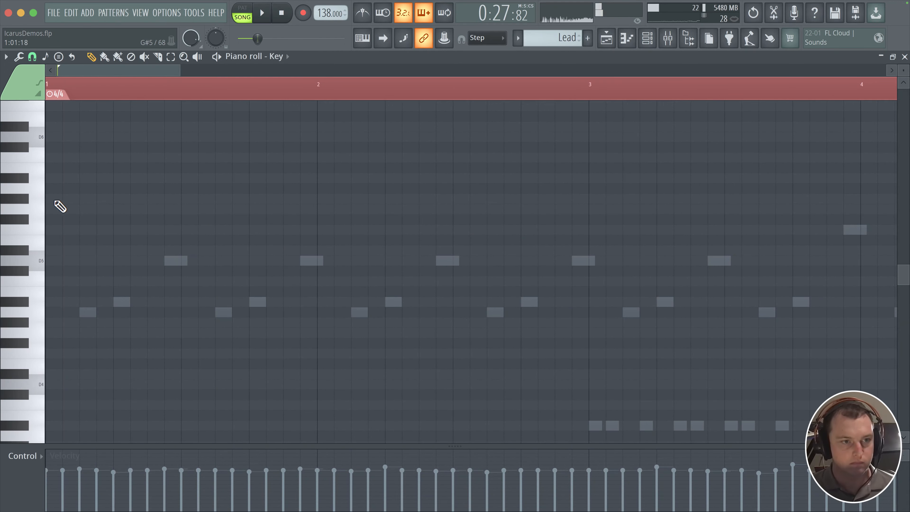
- Place a two-step A5 note at the start of bar 2 for the Key channel while the song plays
{"action": "key", "text": "space"}
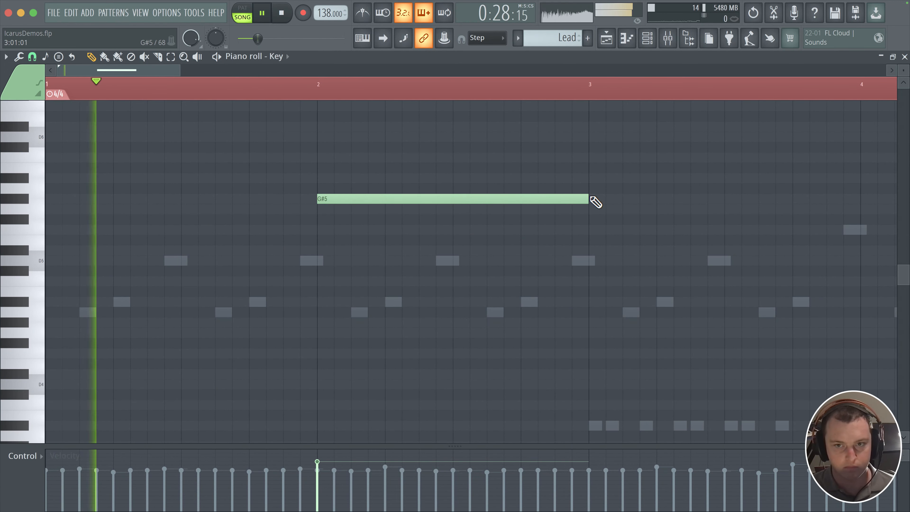
{"action": "left_click_drag", "start_coordinate": [590, 199], "coordinate": [349, 201]}
{"action": "key", "text": "space"}
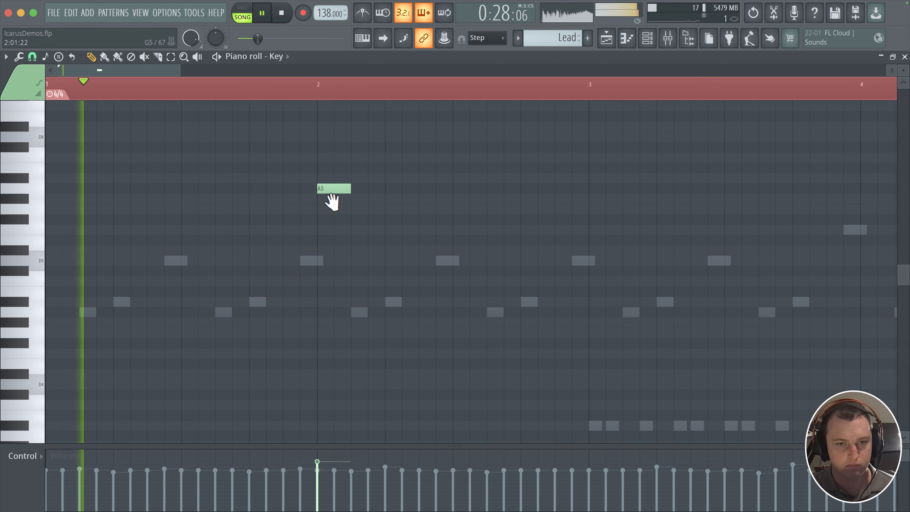
- Add a two-step A#5 note after the A5 in bar 2 and shift it to start at 2:07
{"action": "scroll", "coordinate": [363, 197], "scroll_direction": "down", "scroll_amount": 1}
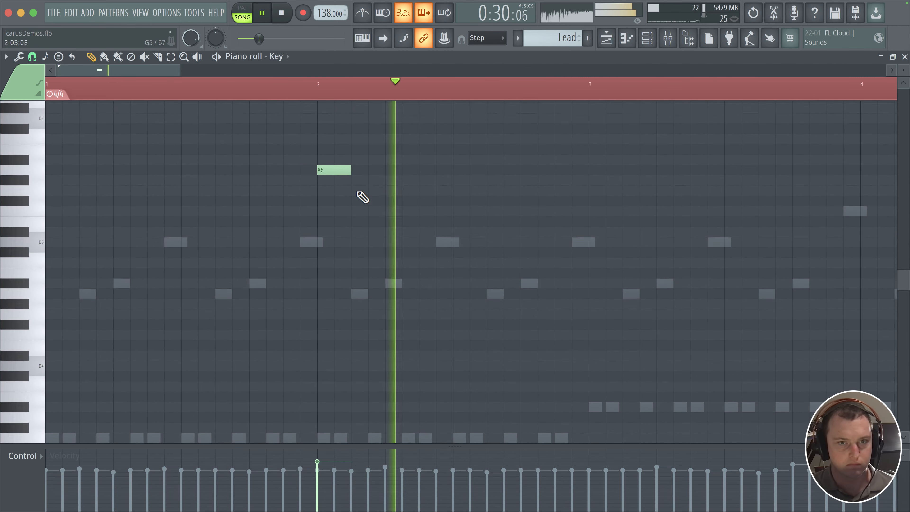
{"action": "key", "text": "space"}
{"action": "left_click", "coordinate": [404, 152]}
{"action": "key", "text": "space"}
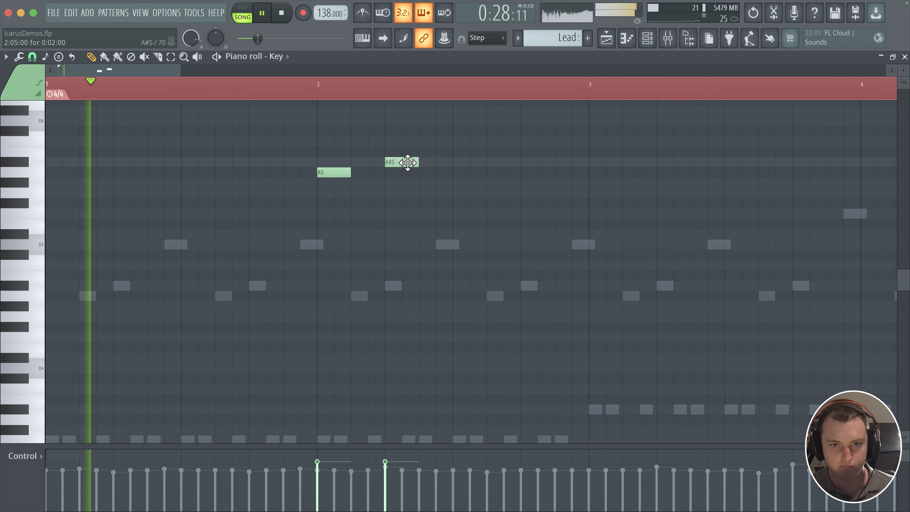
{"action": "left_click_drag", "start_coordinate": [408, 162], "coordinate": [426, 161]}
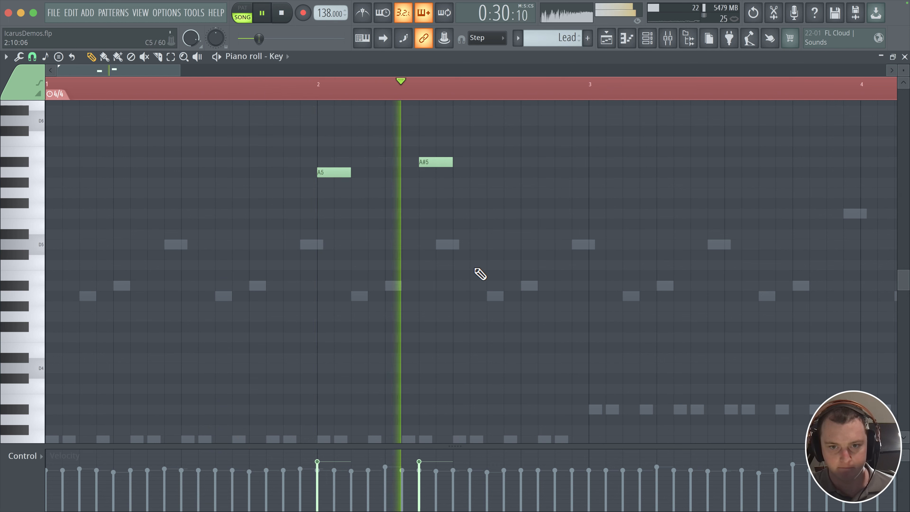
- Add D5 and F5 notes to the Key melody, ending the F5 at bar 3 and raising its velocity slightly
{"action": "left_click", "coordinate": [496, 245]}
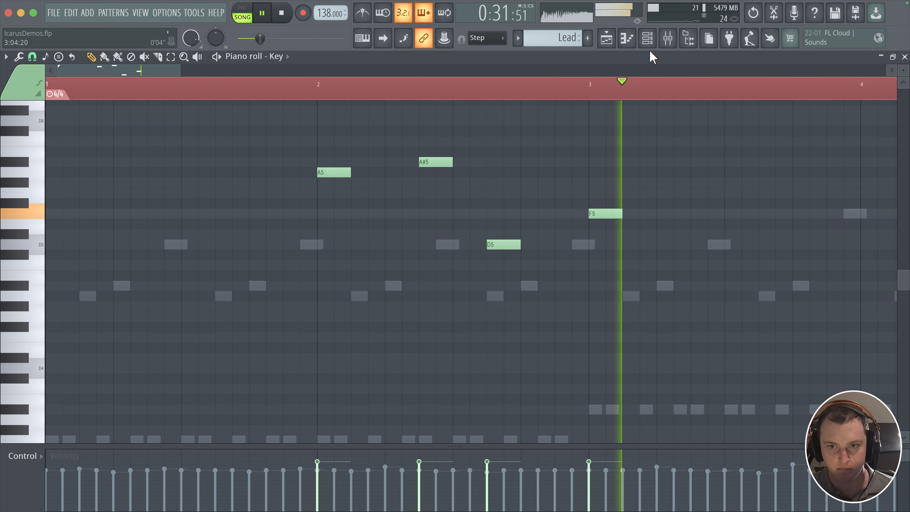
{"action": "left_click_drag", "start_coordinate": [598, 215], "coordinate": [563, 214]}
{"action": "scroll", "coordinate": [619, 247], "scroll_direction": "right", "scroll_amount": 5}
{"action": "left_click", "coordinate": [316, 455]}
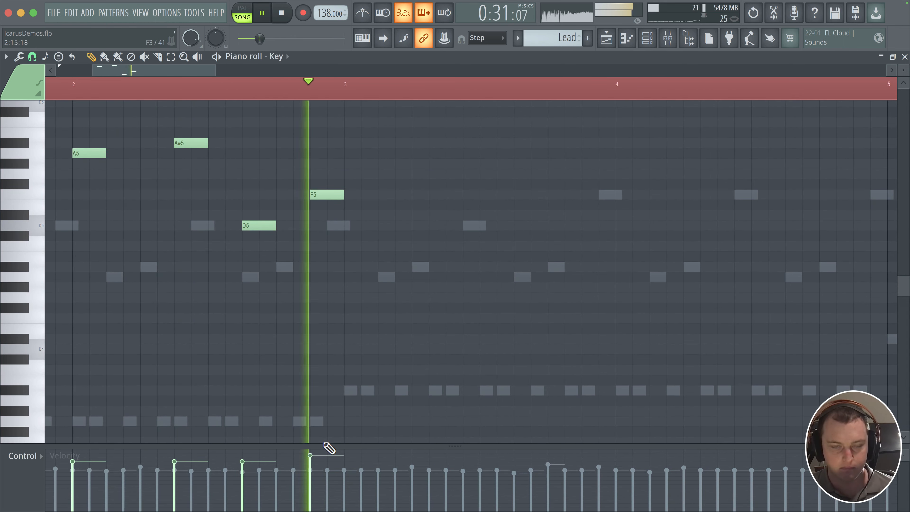
{"action": "scroll", "coordinate": [448, 254], "scroll_direction": "up", "scroll_amount": 3}
{"action": "scroll", "coordinate": [448, 255], "scroll_direction": "left", "scroll_amount": 2}
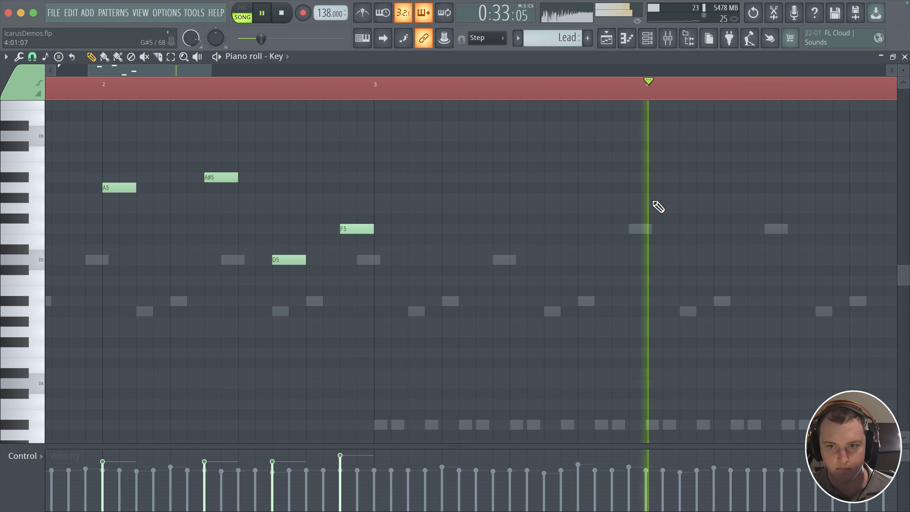
- Replay the Key melody against the song and add a short G5 note in the middle of bar 4
{"action": "left_click_drag", "start_coordinate": [653, 202], "coordinate": [406, 216]}
{"action": "key", "text": "space"}
{"action": "key", "text": "space"}
{"action": "left_click_drag", "start_coordinate": [479, 219], "coordinate": [508, 248]}
{"action": "scroll", "coordinate": [509, 251], "scroll_direction": "down", "scroll_amount": 4}
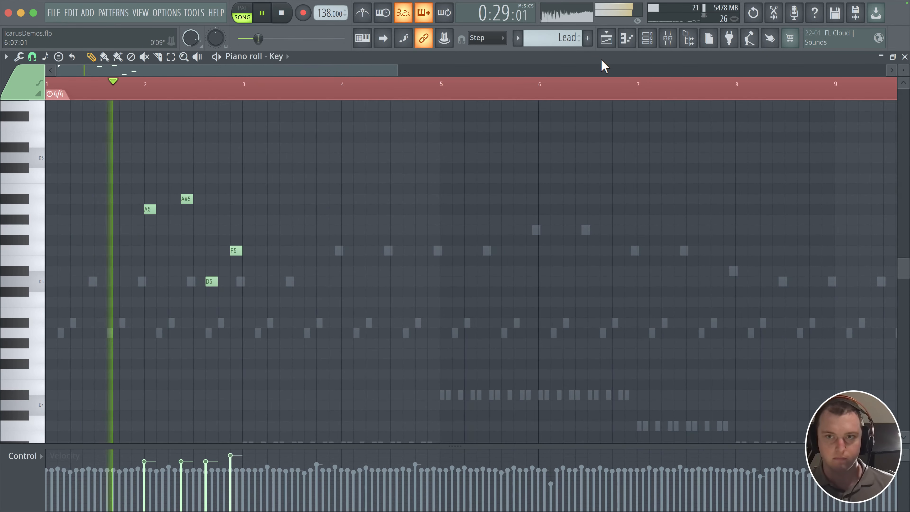
{"action": "left_click", "coordinate": [668, 38]}
{"action": "scroll", "coordinate": [434, 260], "scroll_direction": "down", "scroll_amount": 5}
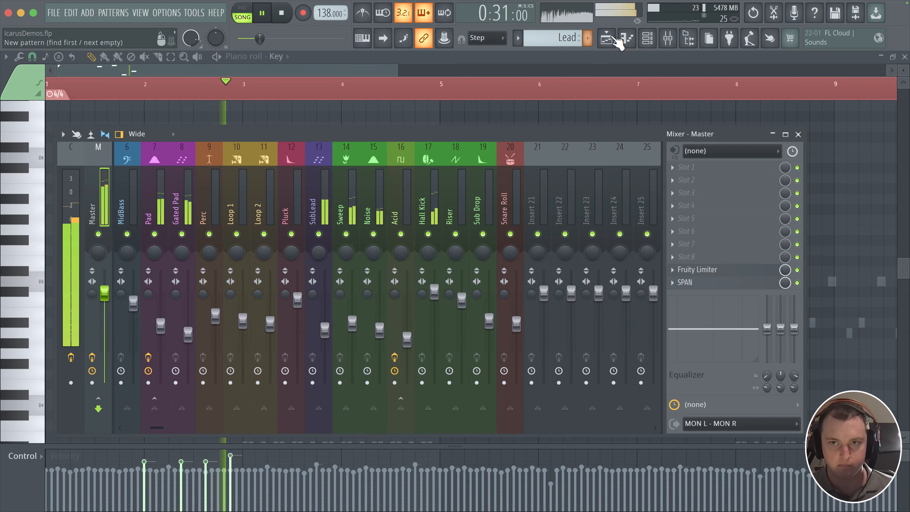
{"action": "left_click", "coordinate": [647, 39]}
{"action": "left_click", "coordinate": [208, 69]}
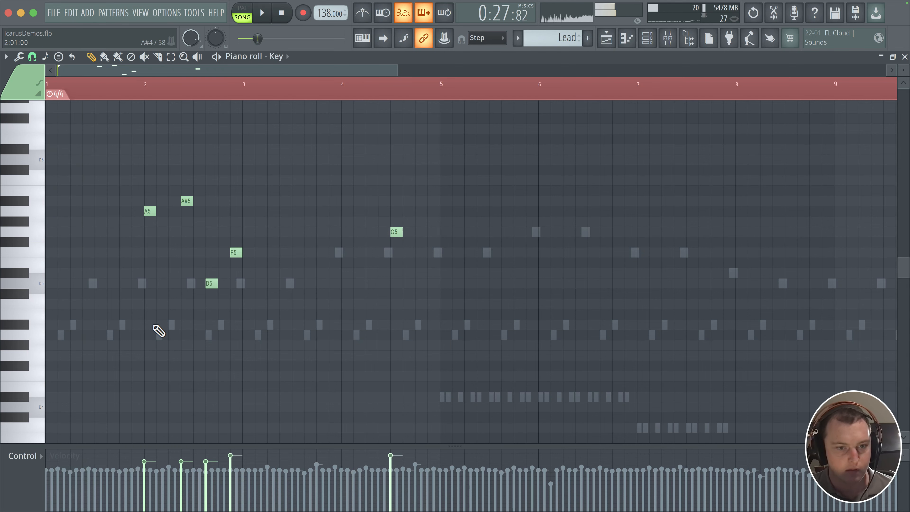
- Switch the piano roll to the Lead channel and examine its notes across the first eight bars
{"action": "scroll", "coordinate": [158, 331], "scroll_direction": "down", "scroll_amount": 5}
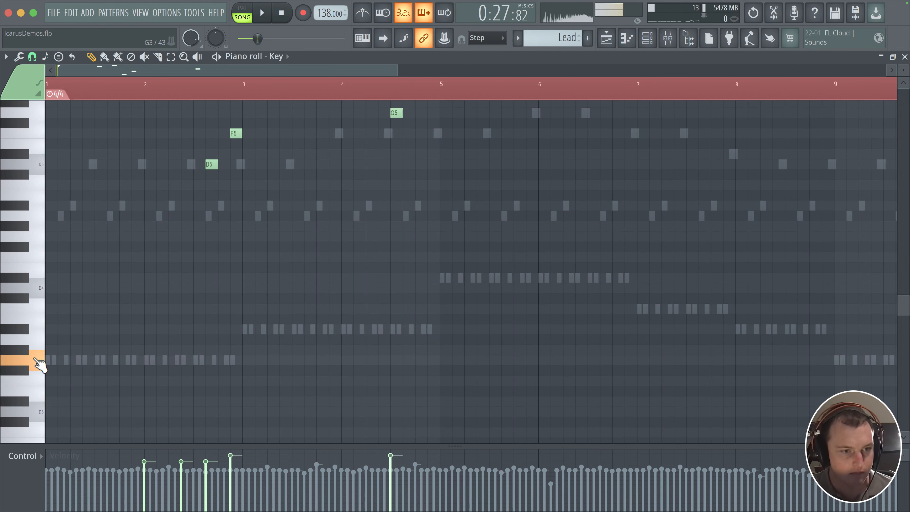
{"action": "scroll", "coordinate": [45, 366], "scroll_direction": "down", "scroll_amount": 1}
{"action": "scroll", "coordinate": [45, 366], "scroll_direction": "up", "scroll_amount": 6}
{"action": "right_click", "coordinate": [66, 362]}
{"action": "right_click", "coordinate": [66, 362]}
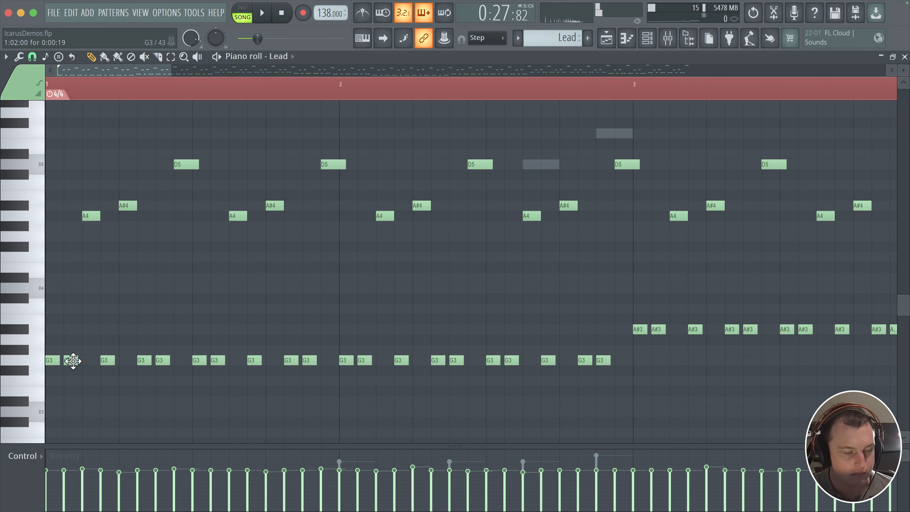
{"action": "scroll", "coordinate": [137, 315], "scroll_direction": "down", "scroll_amount": 2}
{"action": "scroll", "coordinate": [394, 223], "scroll_direction": "down", "scroll_amount": 3}
{"action": "scroll", "coordinate": [376, 230], "scroll_direction": "down", "scroll_amount": 1}
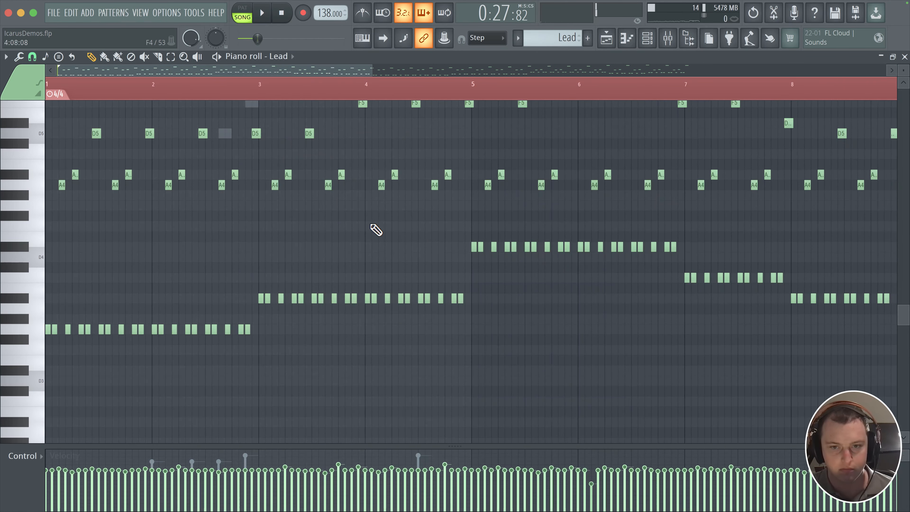
- Listen to the passage against the Lead notes and switch the piano roll back to the Key channel
{"action": "key", "text": "space"}
{"action": "scroll", "coordinate": [260, 201], "scroll_direction": "up", "scroll_amount": 3}
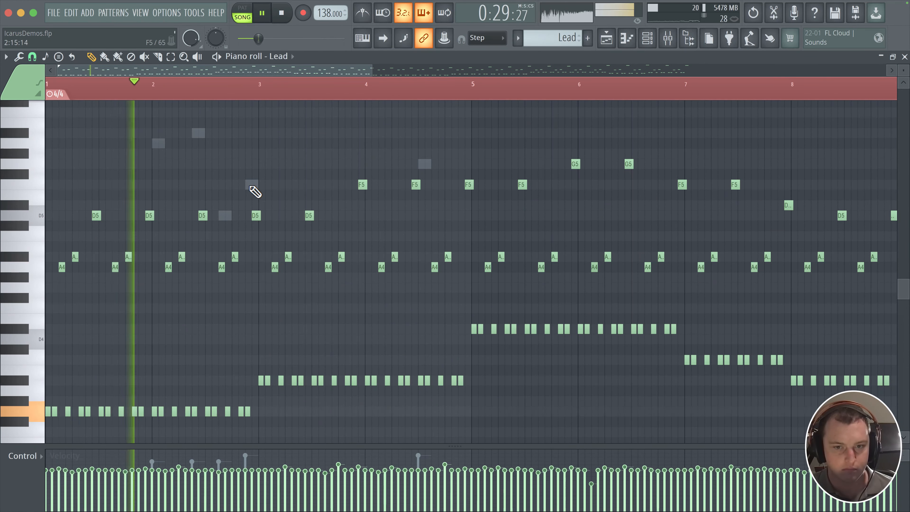
{"action": "double_click", "coordinate": [254, 189]}
{"action": "scroll", "coordinate": [250, 232], "scroll_direction": "up", "scroll_amount": 1}
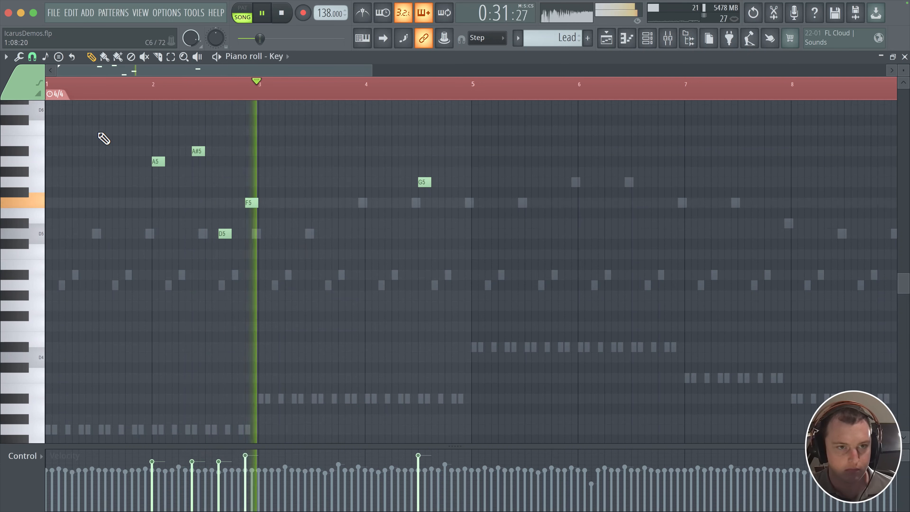
{"action": "key", "text": "space"}
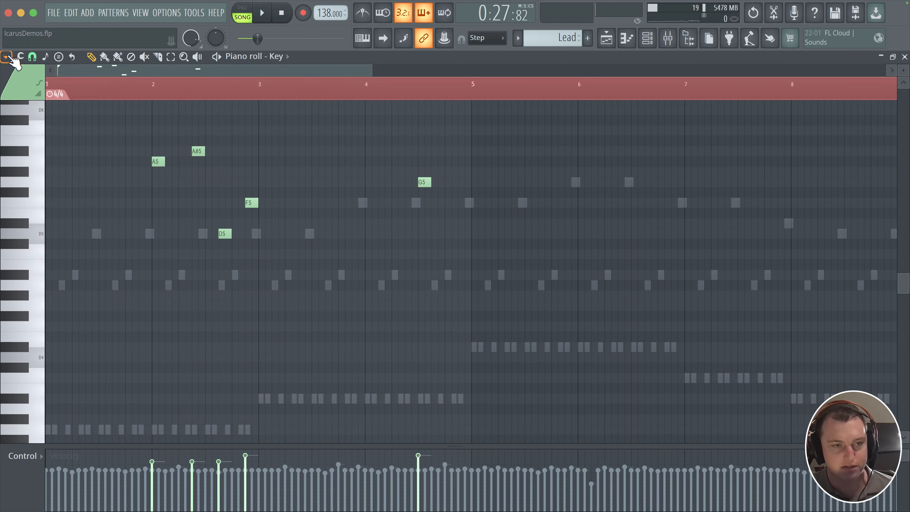
- Route the Key channel to its own mixer track 21, lower that track's fader slightly and return to the Key piano roll
{"action": "scroll", "coordinate": [288, 221], "scroll_direction": "up", "scroll_amount": 1}
{"action": "scroll", "coordinate": [287, 221], "scroll_direction": "left", "scroll_amount": 1}
{"action": "scroll", "coordinate": [288, 220], "scroll_direction": "up", "scroll_amount": 2}
{"action": "key", "text": "space"}
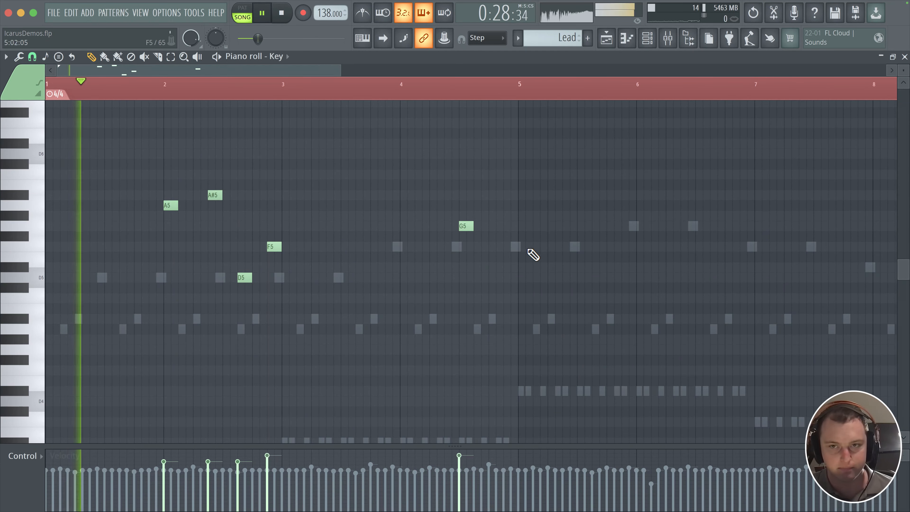
{"action": "left_click", "coordinate": [648, 38]}
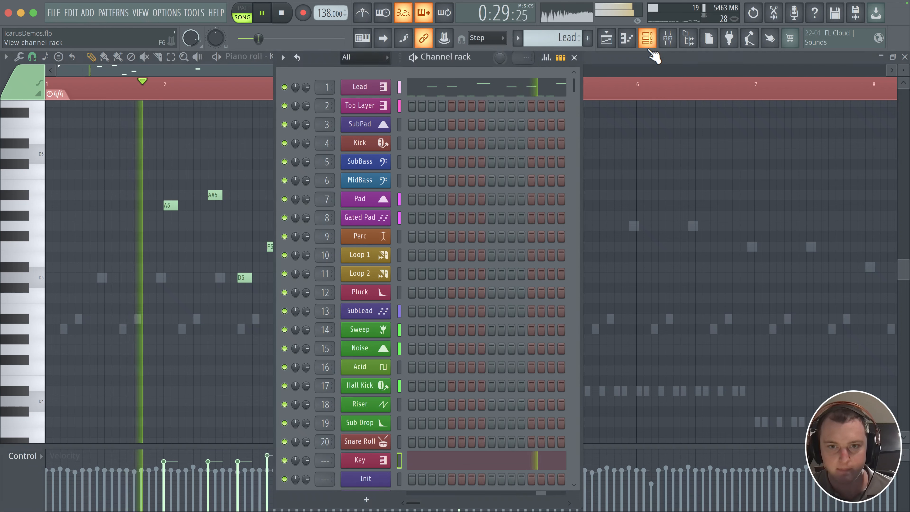
{"action": "left_click", "coordinate": [369, 463]}
{"action": "key", "text": "ctrl+l"}
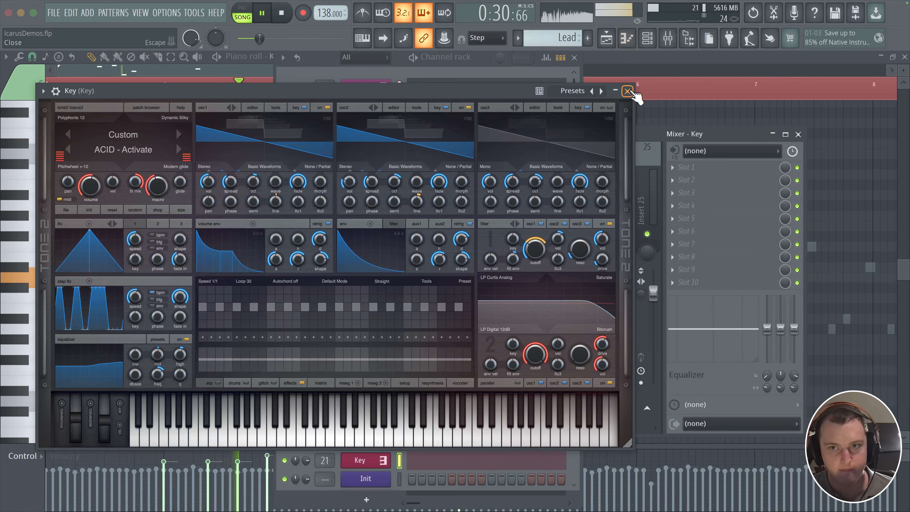
{"action": "left_click", "coordinate": [628, 91]}
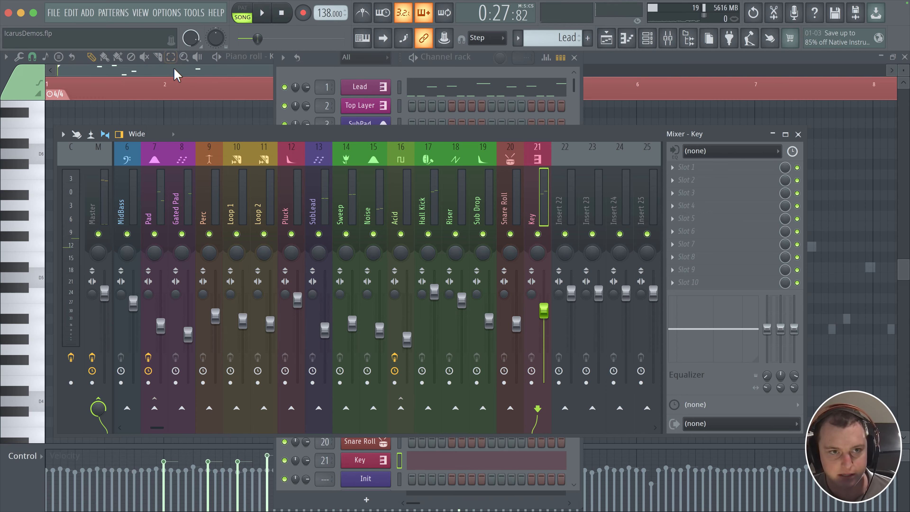
{"action": "left_click", "coordinate": [174, 75]}
- Change the bar 4 G5 to F5 and follow it with D#5, D5 and an A#4 at the start of bar 5
{"action": "key", "text": "space"}
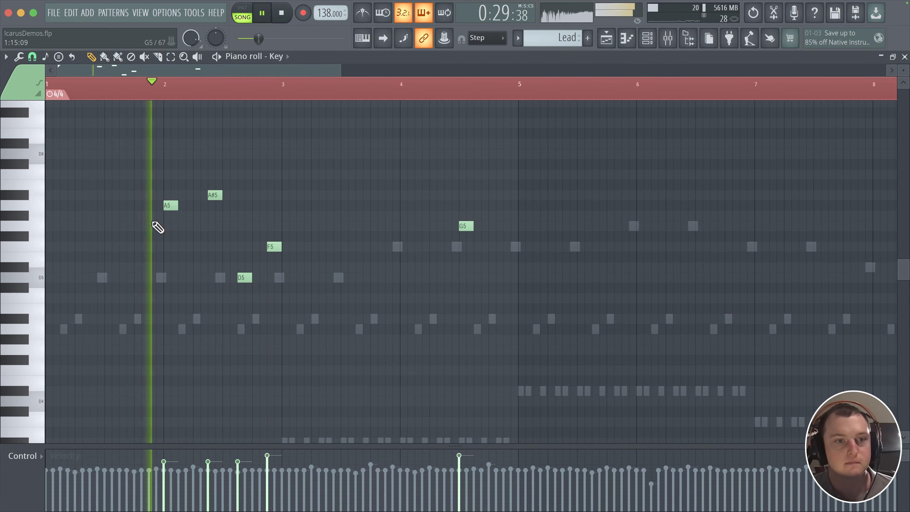
{"action": "scroll", "coordinate": [260, 244], "scroll_direction": "up", "scroll_amount": 2}
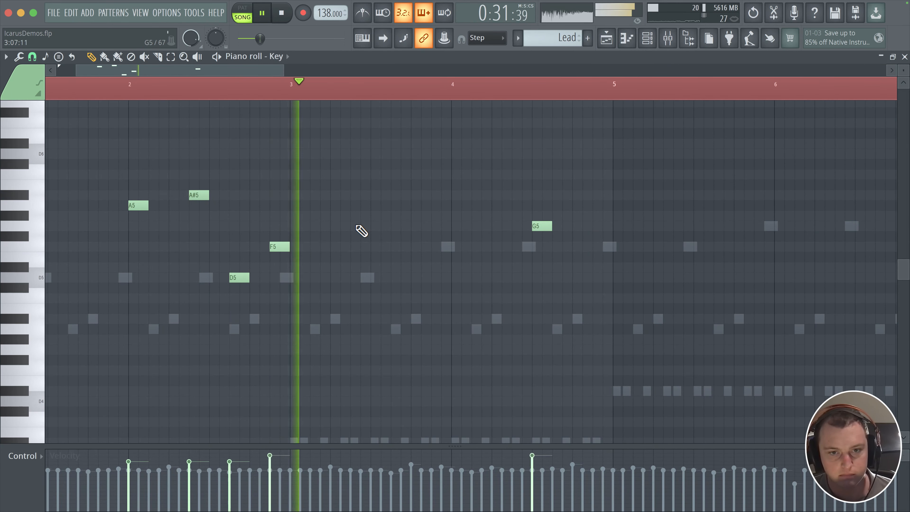
{"action": "left_click", "coordinate": [565, 246]}
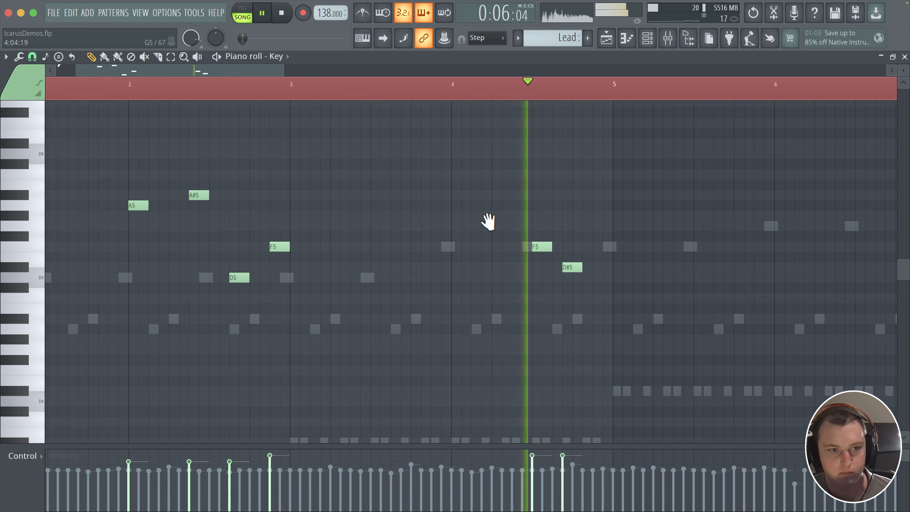
{"action": "scroll", "coordinate": [487, 221], "scroll_direction": "down", "scroll_amount": 2}
{"action": "scroll", "coordinate": [424, 189], "scroll_direction": "up", "scroll_amount": 2}
{"action": "key", "text": "space"}
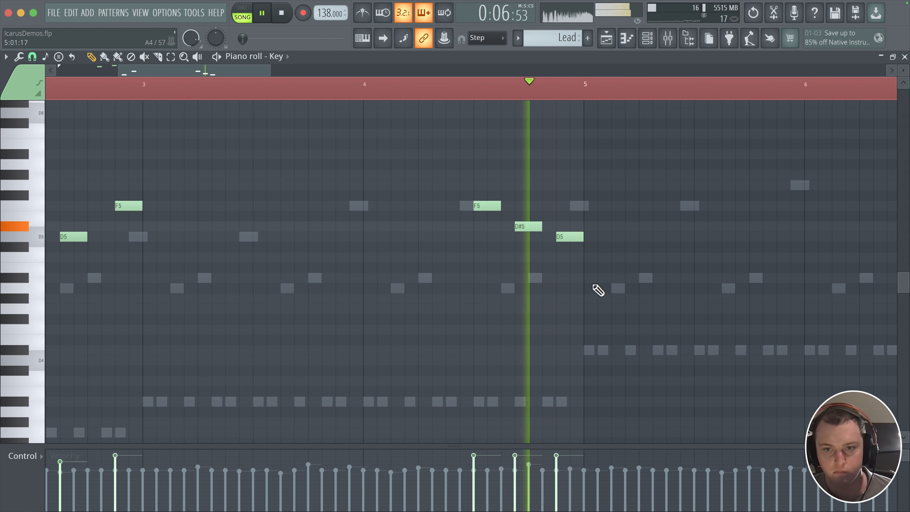
{"action": "left_click_drag", "start_coordinate": [597, 289], "coordinate": [355, 222]}
- Replay the passage, add a note at the start of bar 6 and set its pitch to D#5
{"action": "key", "text": "space"}
{"action": "scroll", "coordinate": [569, 248], "scroll_direction": "down", "scroll_amount": 2}
{"action": "scroll", "coordinate": [379, 224], "scroll_direction": "up", "scroll_amount": 1}
{"action": "left_click", "coordinate": [511, 213]}
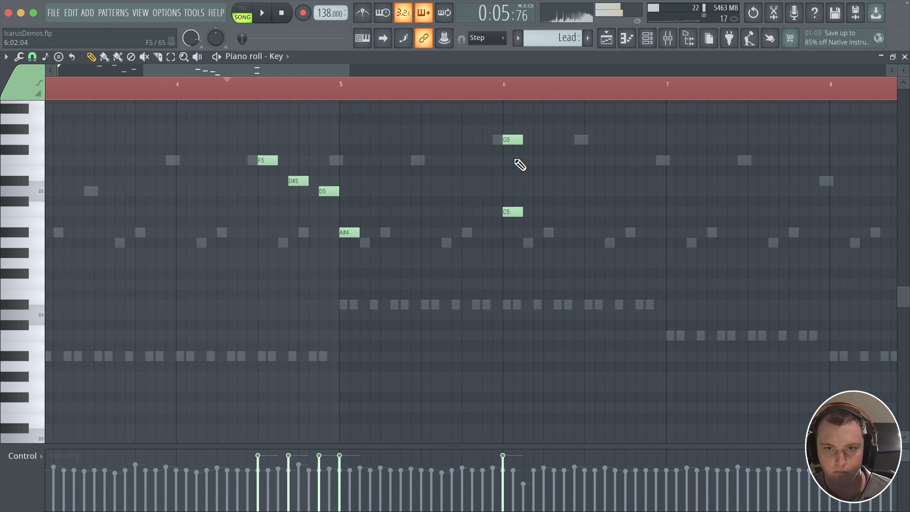
{"action": "left_click_drag", "start_coordinate": [518, 211], "coordinate": [520, 175]}
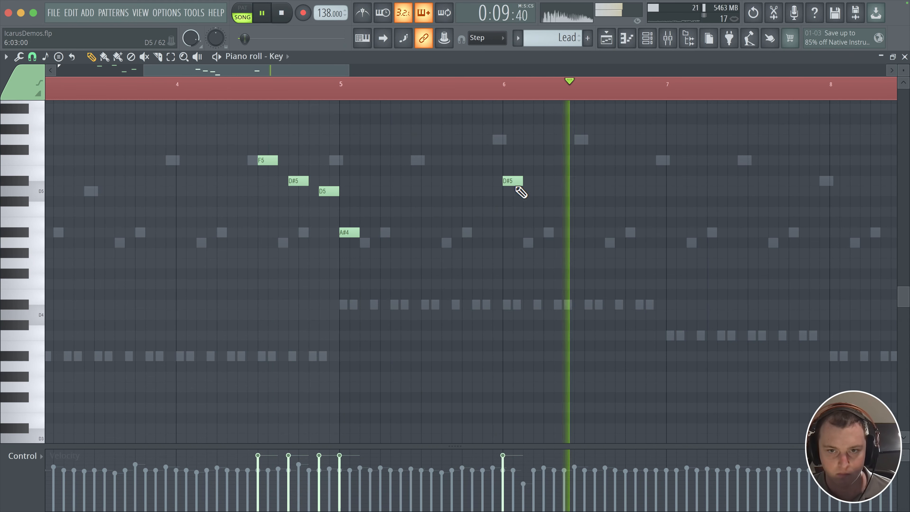
- Add a C5 note at the start of bar 7 and a D5 note at the start of bar 8
{"action": "left_click", "coordinate": [659, 200]}
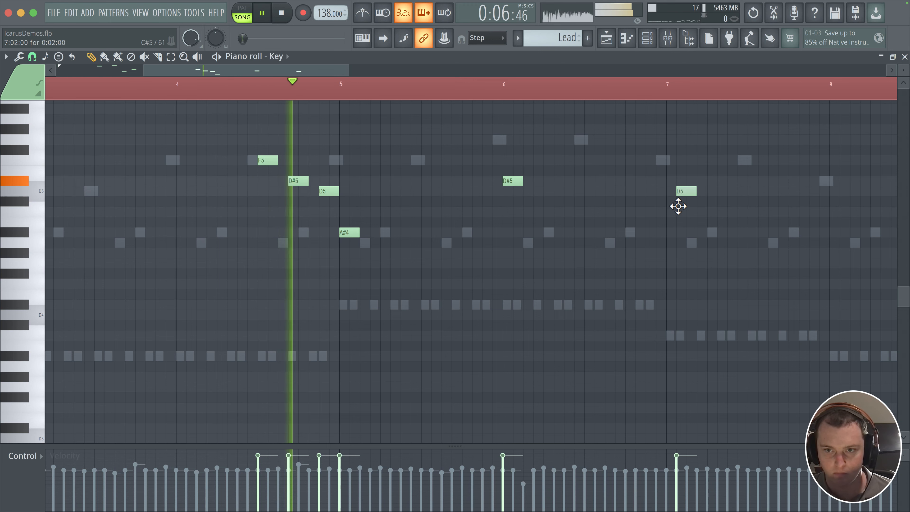
{"action": "left_click_drag", "start_coordinate": [677, 194], "coordinate": [670, 214]}
{"action": "left_click", "coordinate": [512, 306]}
{"action": "right_click", "coordinate": [511, 309]}
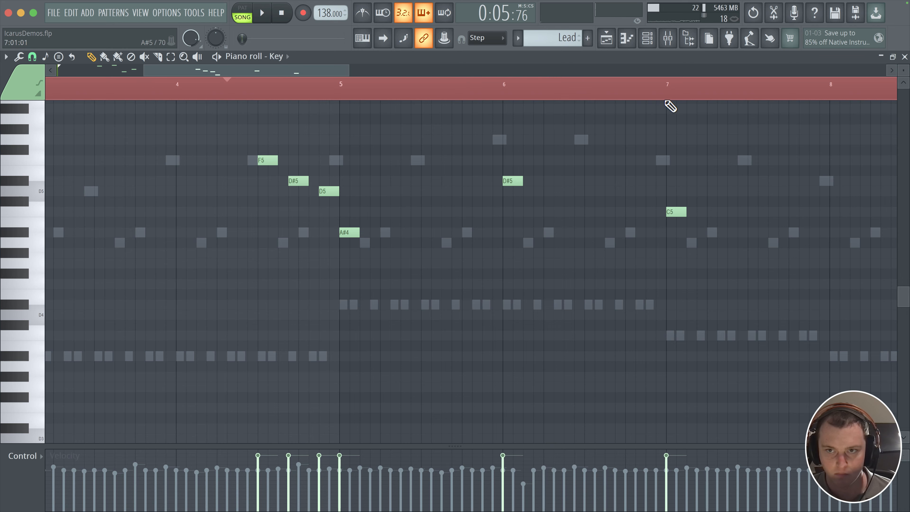
{"action": "left_click_drag", "start_coordinate": [681, 208], "coordinate": [530, 211]}
{"action": "left_click", "coordinate": [659, 196]}
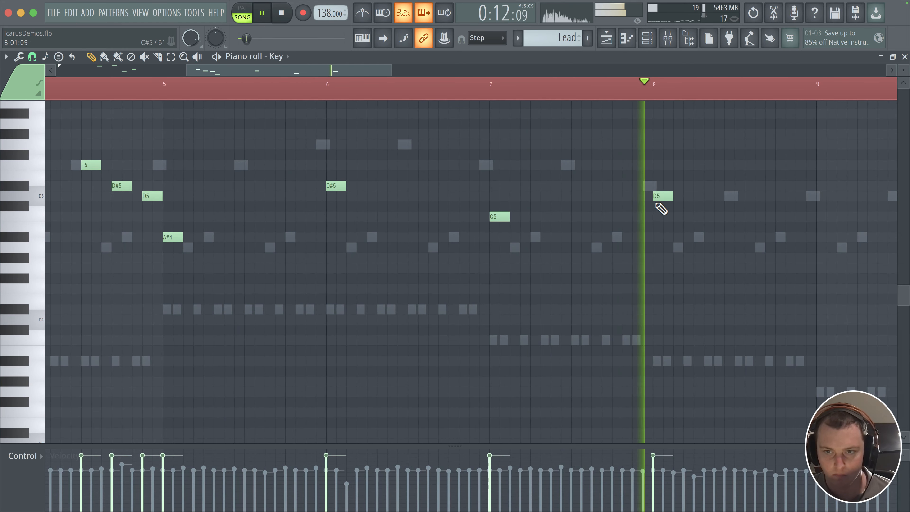
{"action": "key", "text": "space"}
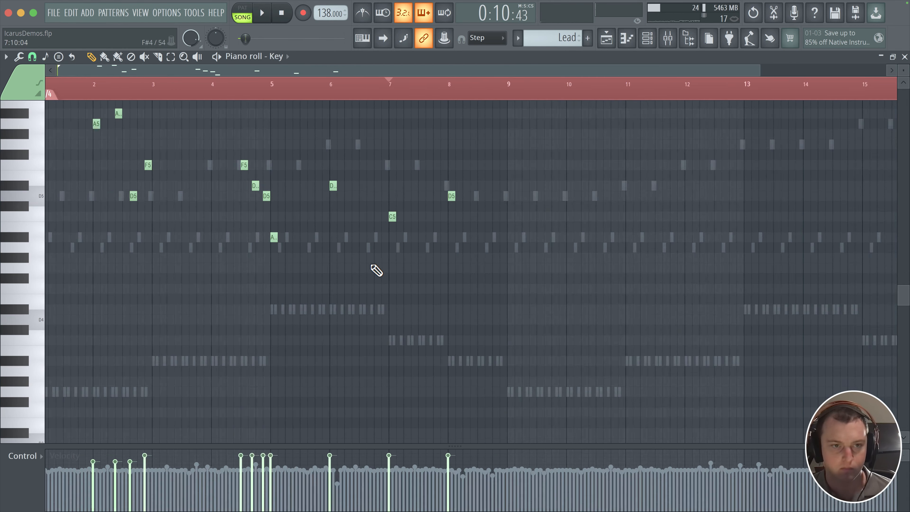
- Replay the Key melody against the Lead notes and lower the bar 6 note to C5
{"action": "scroll", "coordinate": [372, 266], "scroll_direction": "down", "scroll_amount": 2}
{"action": "scroll", "coordinate": [88, 190], "scroll_direction": "up", "scroll_amount": 3}
{"action": "left_click_drag", "start_coordinate": [265, 169], "coordinate": [319, 294]}
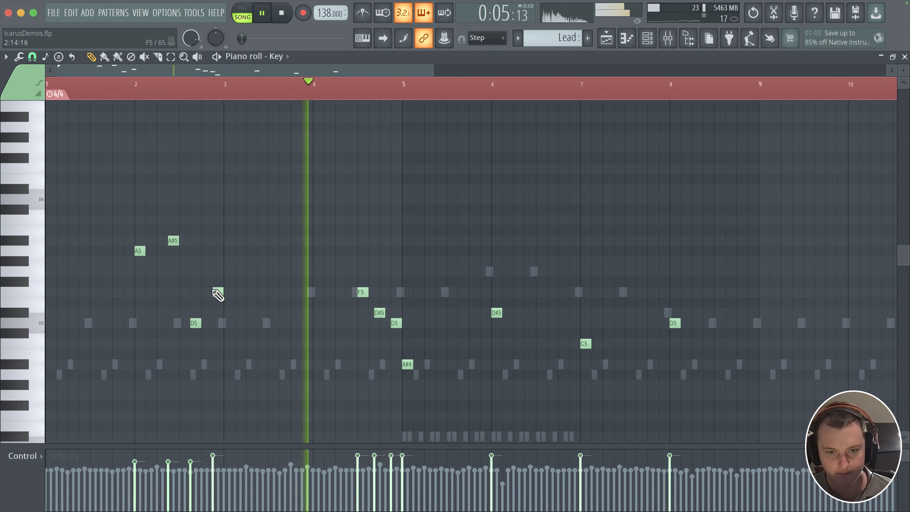
{"action": "scroll", "coordinate": [394, 298], "scroll_direction": "up", "scroll_amount": 1}
{"action": "left_click_drag", "start_coordinate": [363, 263], "coordinate": [310, 166]}
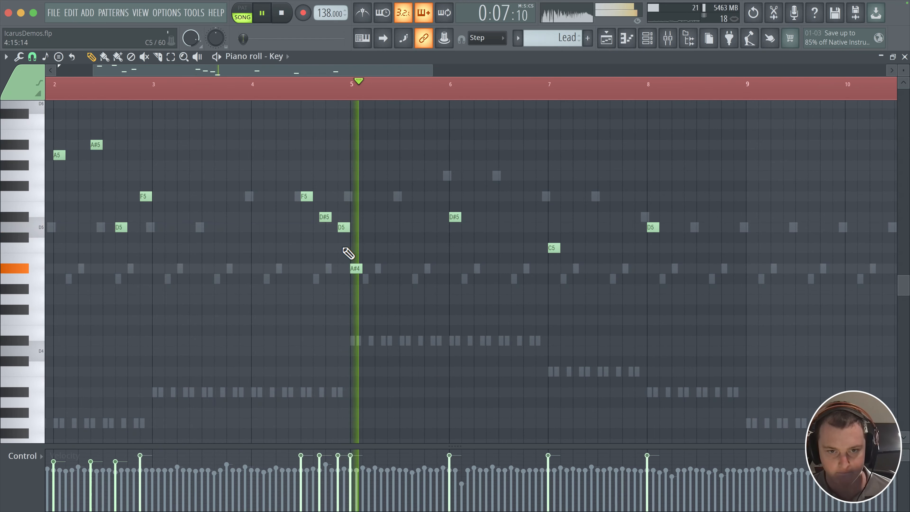
{"action": "scroll", "coordinate": [457, 252], "scroll_direction": "up", "scroll_amount": 1}
{"action": "scroll", "coordinate": [463, 257], "scroll_direction": "up", "scroll_amount": 1}
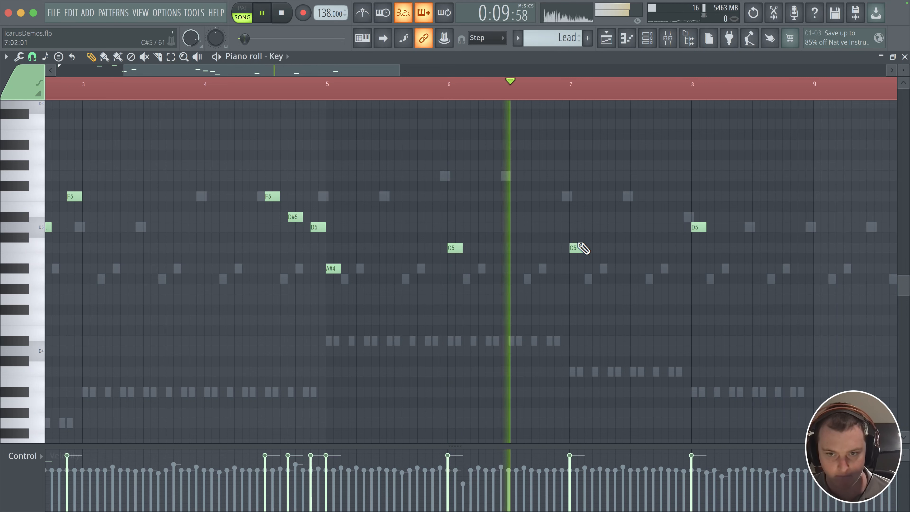
- Remove the note at the start of bar 7 and try the bar 6 note at D5
{"action": "left_click_drag", "start_coordinate": [579, 246], "coordinate": [575, 224]}
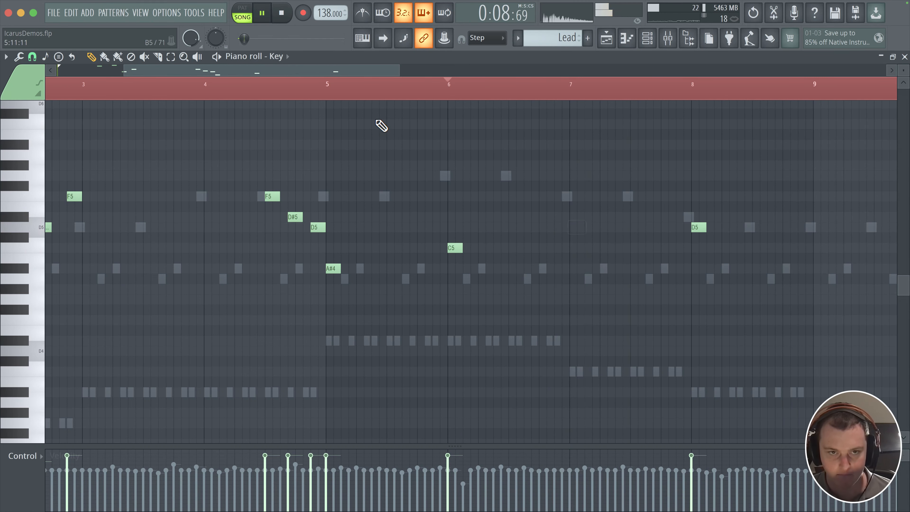
{"action": "left_click", "coordinate": [286, 91]}
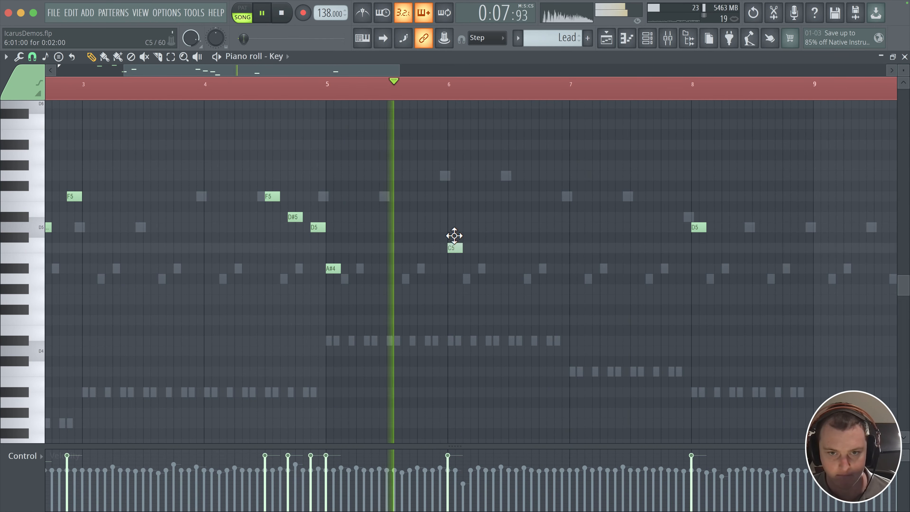
{"action": "left_click_drag", "start_coordinate": [453, 246], "coordinate": [458, 215]}
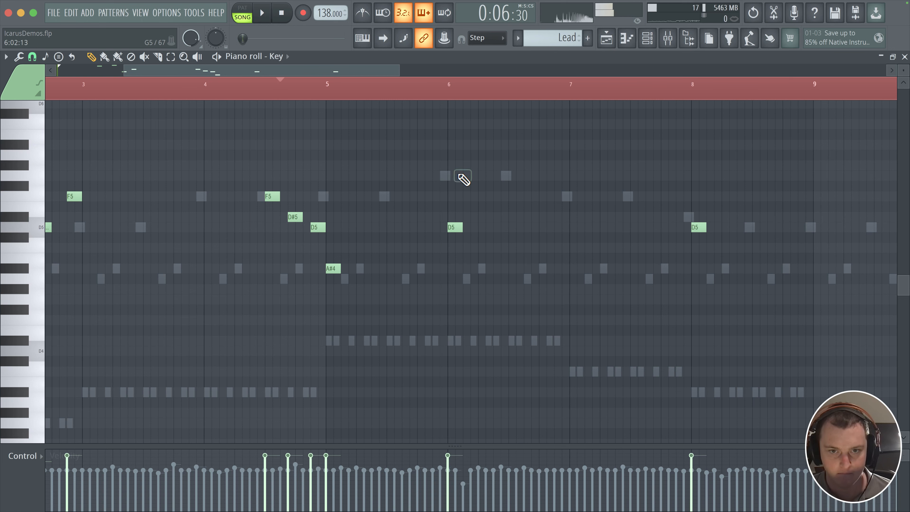
- Replace the bar 6 note with an A4 and add an A#4 at the start of bar 7
{"action": "key", "text": "space"}
{"action": "left_click", "coordinate": [450, 288]}
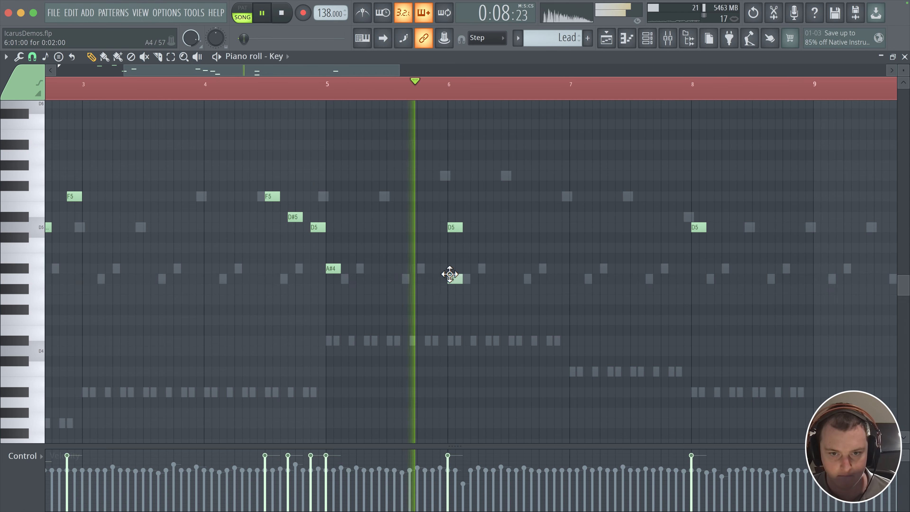
{"action": "left_click", "coordinate": [580, 248]}
{"action": "key", "text": "space"}
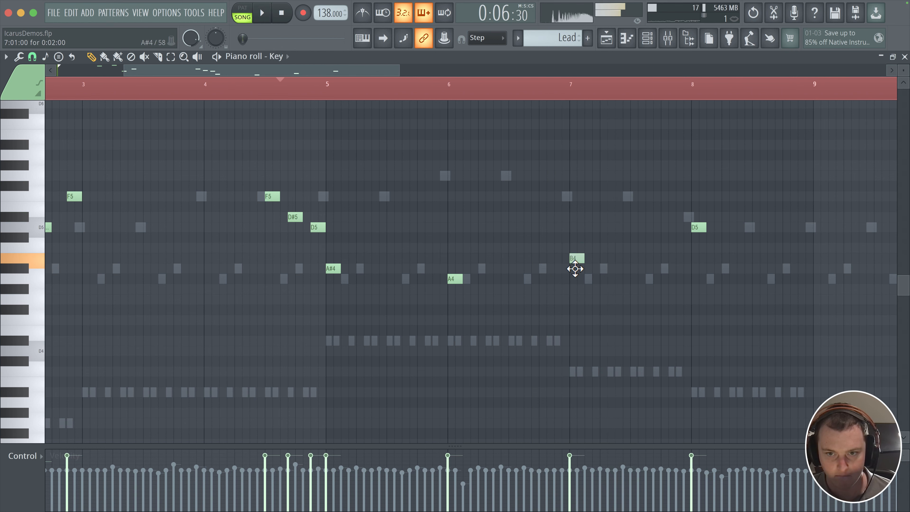
- Listen on through bar 7 and lower the note at the start of bar 8 to C5
{"action": "scroll", "coordinate": [539, 277], "scroll_direction": "right", "scroll_amount": 4}
{"action": "scroll", "coordinate": [431, 305], "scroll_direction": "up", "scroll_amount": 1}
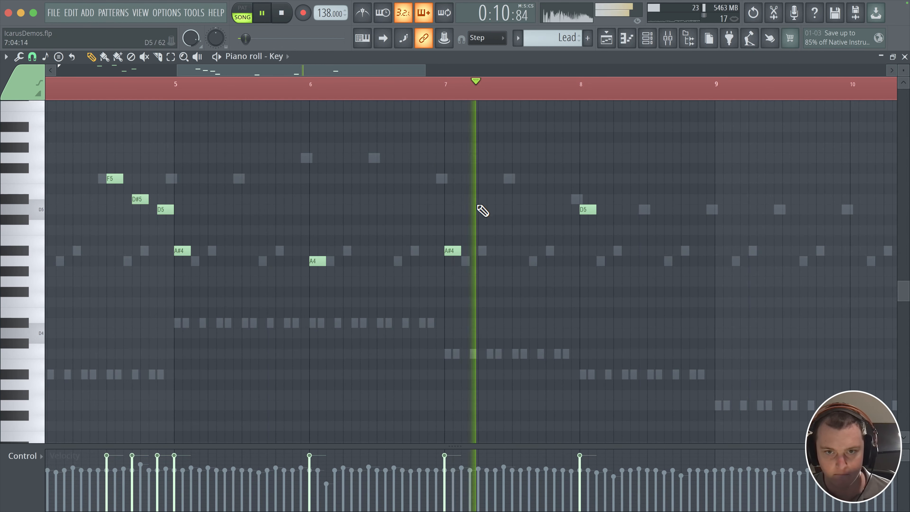
{"action": "key", "text": "space"}
{"action": "left_click", "coordinate": [588, 211]}
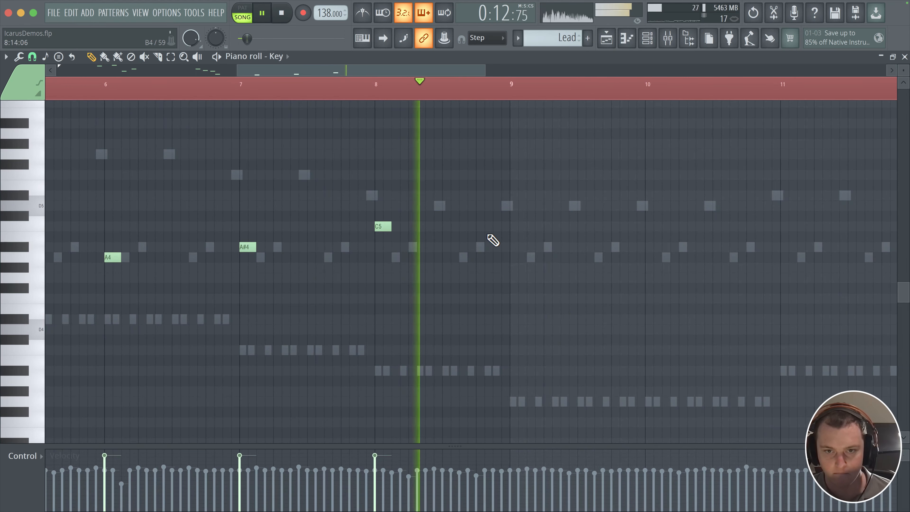
- Remove the note at the start of bar 8 and replay the Key melody from the beginning
{"action": "scroll", "coordinate": [518, 243], "scroll_direction": "down", "scroll_amount": 4}
{"action": "key", "text": "space"}
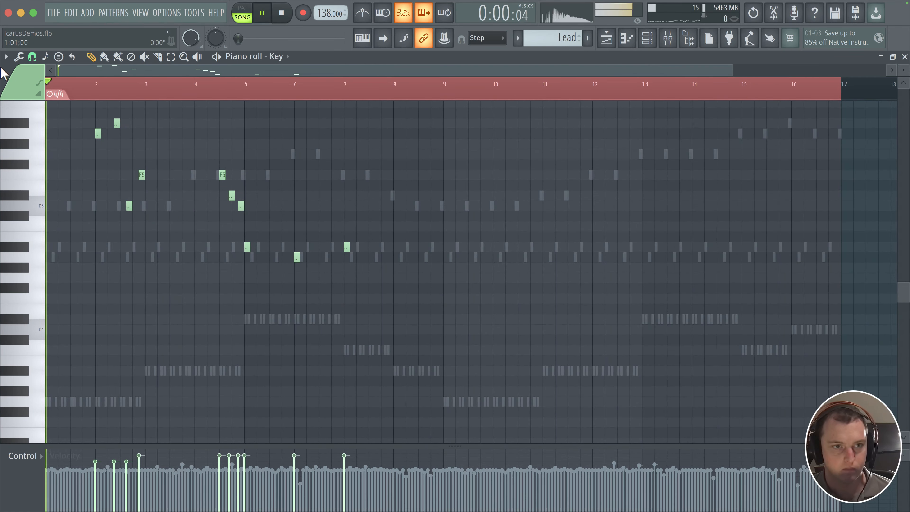
{"action": "scroll", "coordinate": [145, 111], "scroll_direction": "up", "scroll_amount": 1}
{"action": "left_click", "coordinate": [92, 87]}
{"action": "left_click", "coordinate": [647, 38]}
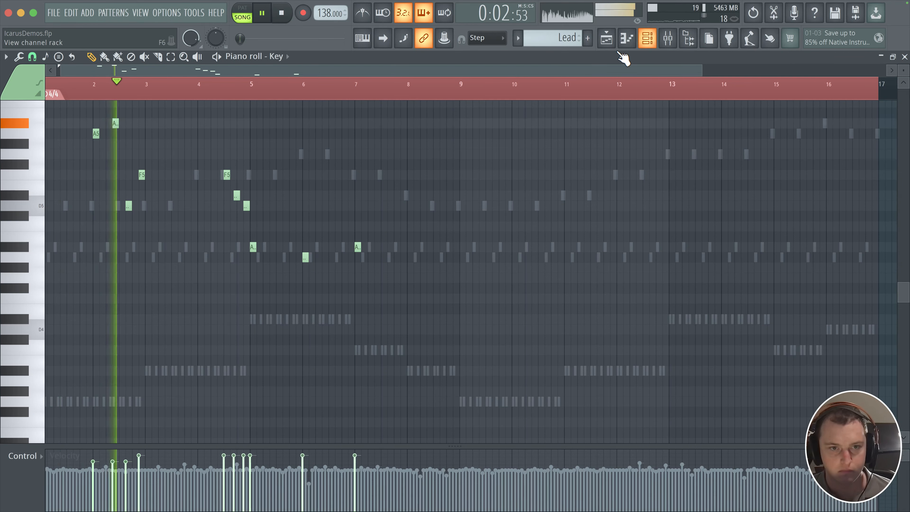
{"action": "scroll", "coordinate": [482, 209], "scroll_direction": "up", "scroll_amount": 2}
{"action": "scroll", "coordinate": [213, 233], "scroll_direction": "up", "scroll_amount": 3}
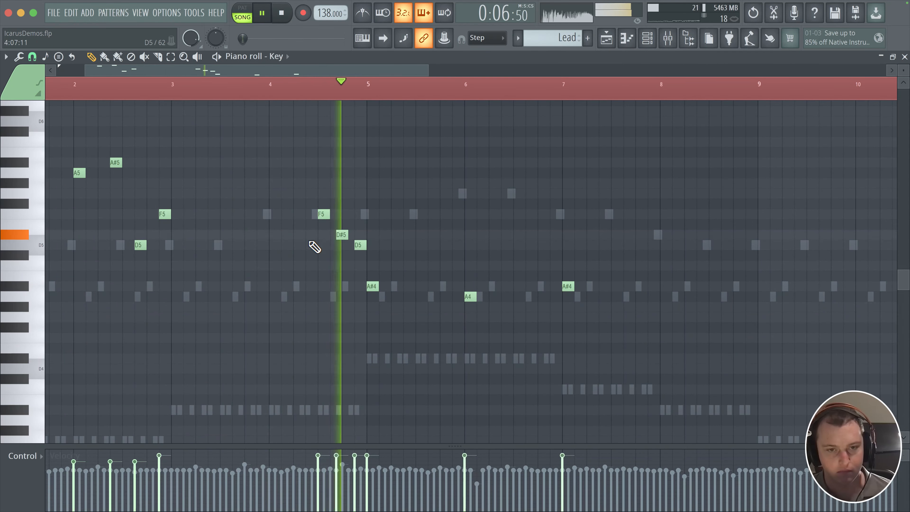
- Add a very short D#5 grace note leading into the F5 in bar 4
{"action": "scroll", "coordinate": [311, 244], "scroll_direction": "up", "scroll_amount": 3}
{"action": "key", "text": "space"}
{"action": "left_click", "coordinate": [337, 234]}
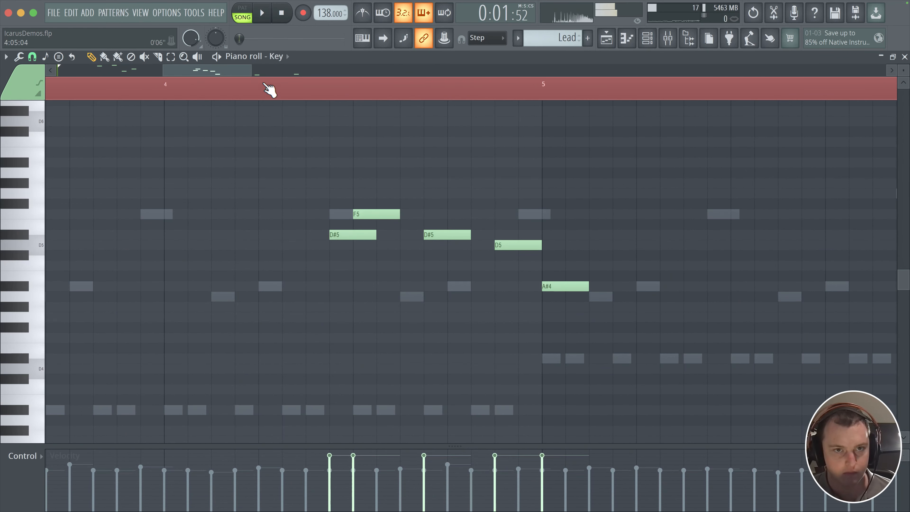
{"action": "left_click", "coordinate": [269, 89]}
{"action": "left_click_drag", "start_coordinate": [377, 235], "coordinate": [341, 239]}
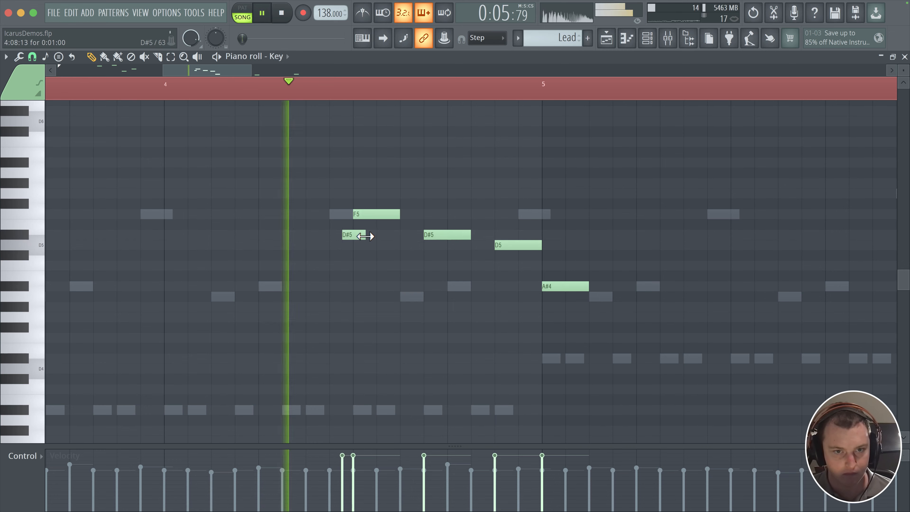
- Raise the bar 6 note to C5 and lower the velocity of the D#5 grace note in bar 4
{"action": "scroll", "coordinate": [430, 248], "scroll_direction": "down", "scroll_amount": 4}
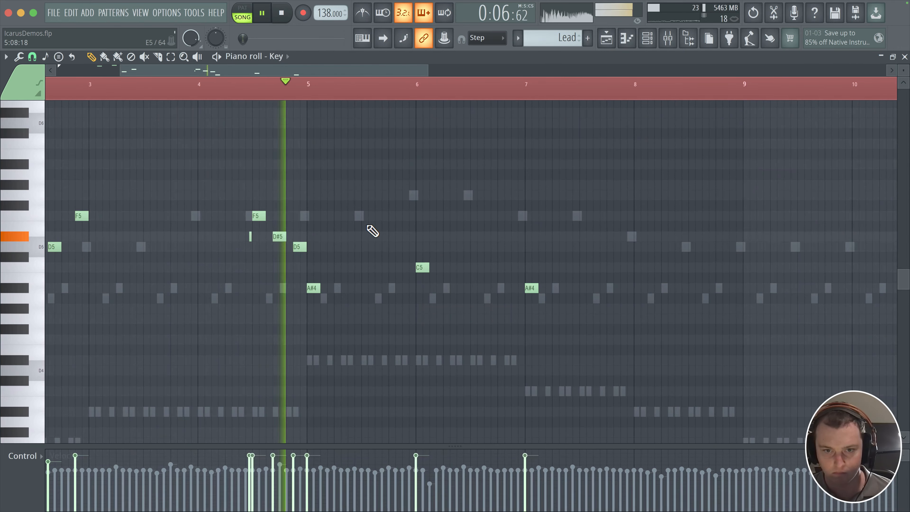
{"action": "scroll", "coordinate": [475, 258], "scroll_direction": "up", "scroll_amount": 3}
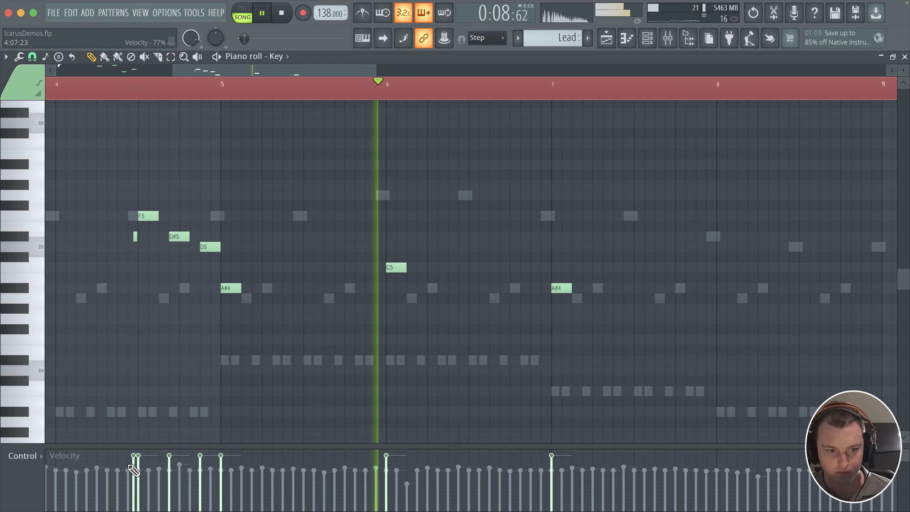
- Raise the bar 7 note to D#5 and add a D5 at the start of bar 8
{"action": "left_click_drag", "start_coordinate": [568, 290], "coordinate": [551, 236]}
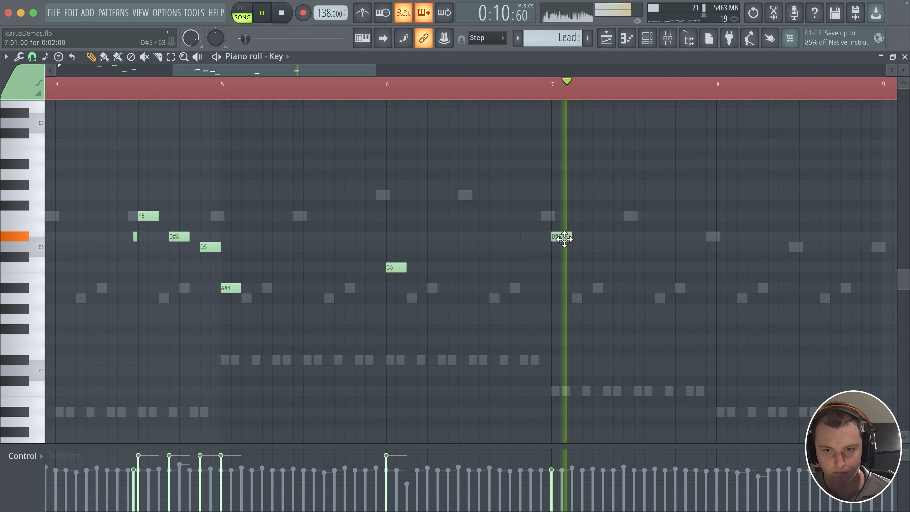
{"action": "left_click", "coordinate": [543, 244]}
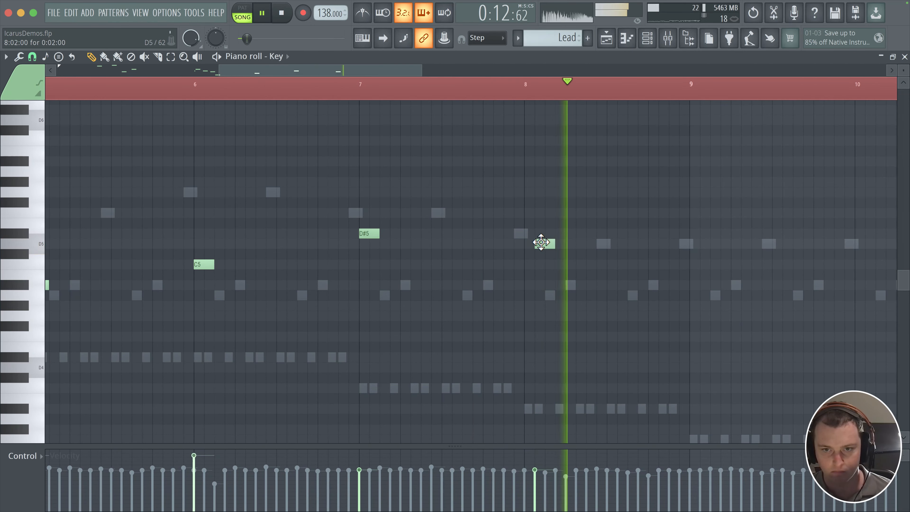
{"action": "left_click_drag", "start_coordinate": [541, 243], "coordinate": [531, 242]}
- Select all notes of the Key melody and duplicate them eight bars further on, into bars 9 to 16
{"action": "scroll", "coordinate": [502, 248], "scroll_direction": "down", "scroll_amount": 5}
{"action": "left_click_drag", "start_coordinate": [419, 317], "coordinate": [61, 138]}
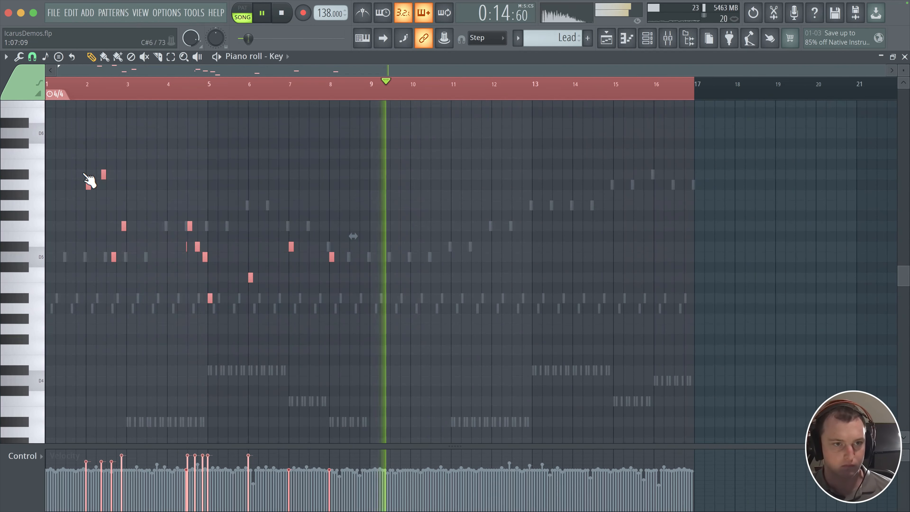
{"action": "left_click_drag", "start_coordinate": [89, 184], "coordinate": [413, 181]}
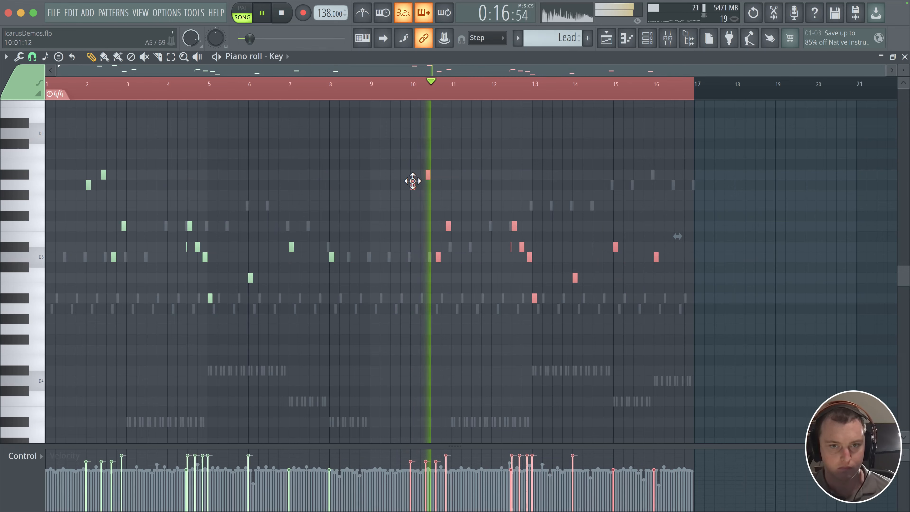
- Play the Key melody from bar 1 and check bars 1 to 6 against the Lead ghost notes
{"action": "scroll", "coordinate": [412, 124], "scroll_direction": "up", "scroll_amount": 3}
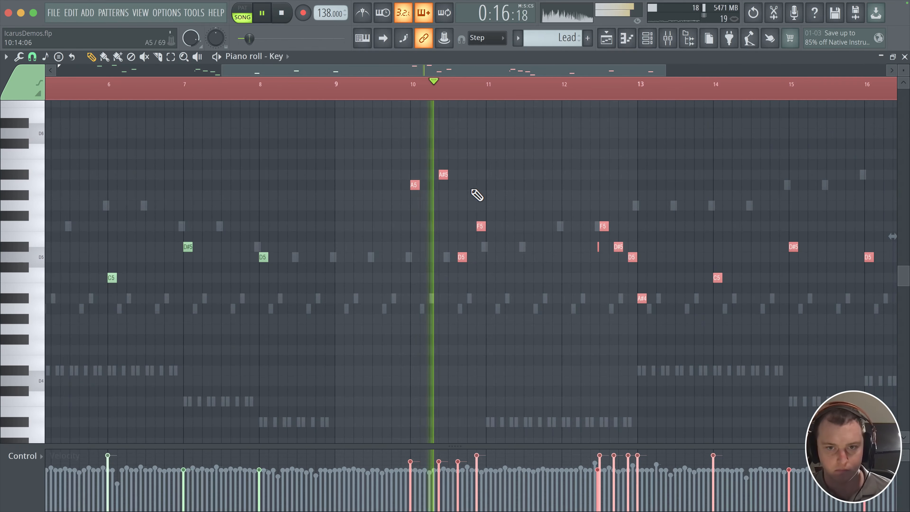
{"action": "key", "text": "space"}
{"action": "key", "text": "space"}
{"action": "scroll", "coordinate": [411, 172], "scroll_direction": "up", "scroll_amount": 3}
{"action": "key", "text": "space"}
{"action": "left_click_drag", "start_coordinate": [426, 183], "coordinate": [153, 140]}
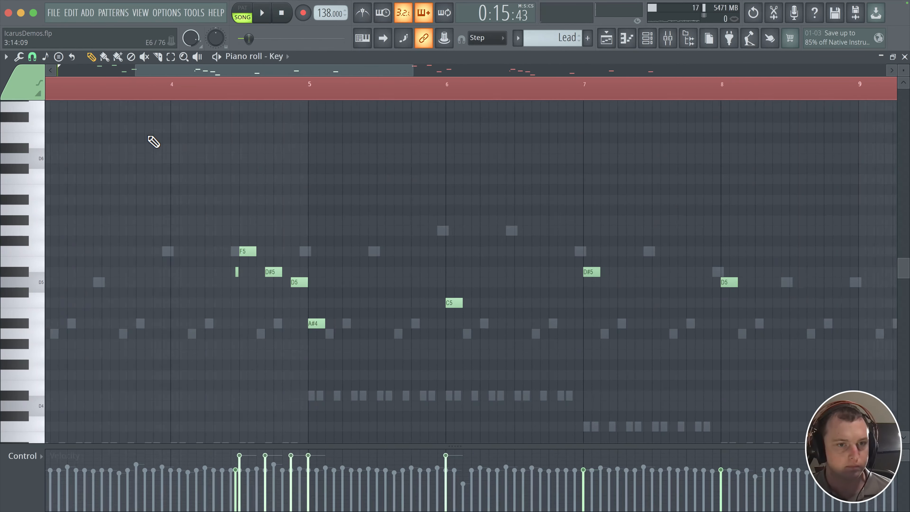
{"action": "scroll", "coordinate": [153, 140], "scroll_direction": "down", "scroll_amount": 4}
{"action": "left_click_drag", "start_coordinate": [68, 88], "coordinate": [6, 89]}
{"action": "key", "text": "space"}
{"action": "left_click_drag", "start_coordinate": [293, 177], "coordinate": [353, 196]}
{"action": "scroll", "coordinate": [70, 188], "scroll_direction": "up", "scroll_amount": 1}
{"action": "scroll", "coordinate": [64, 184], "scroll_direction": "up", "scroll_amount": 3}
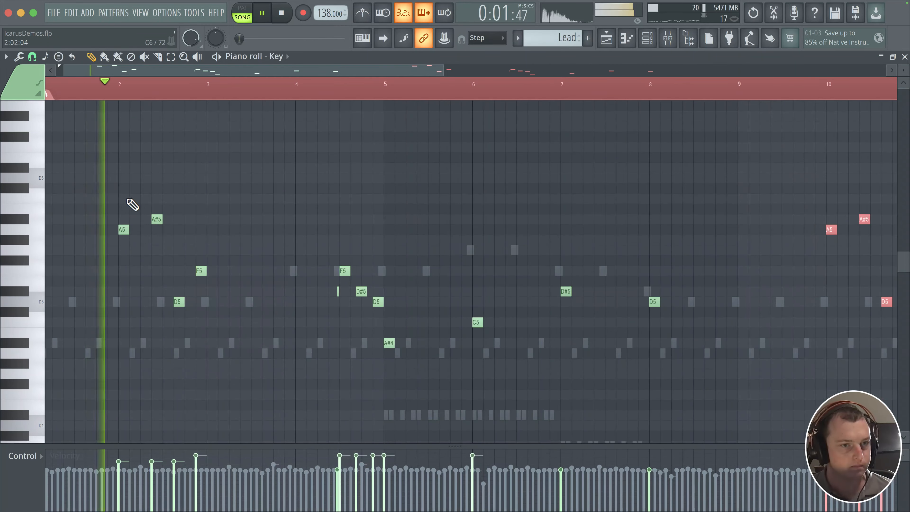
{"action": "left_click_drag", "start_coordinate": [211, 208], "coordinate": [278, 185]}
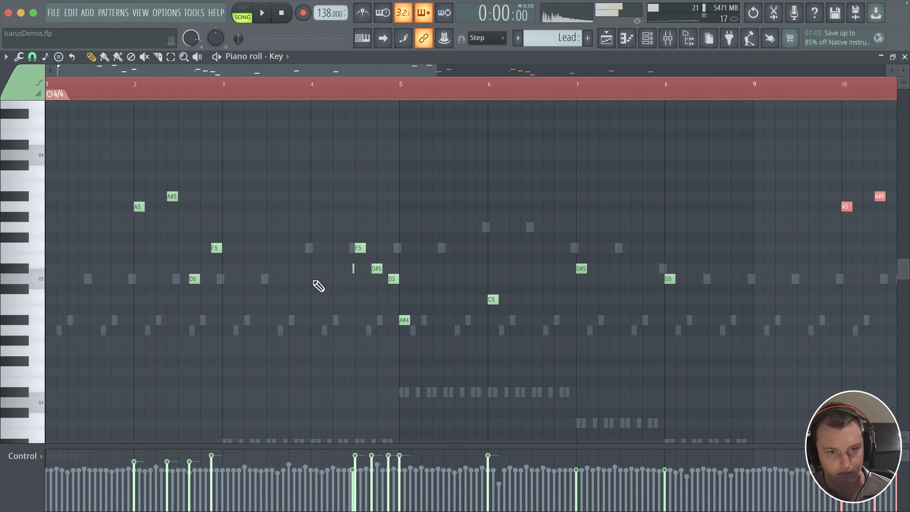
{"action": "scroll", "coordinate": [262, 276], "scroll_direction": "down", "scroll_amount": 1}
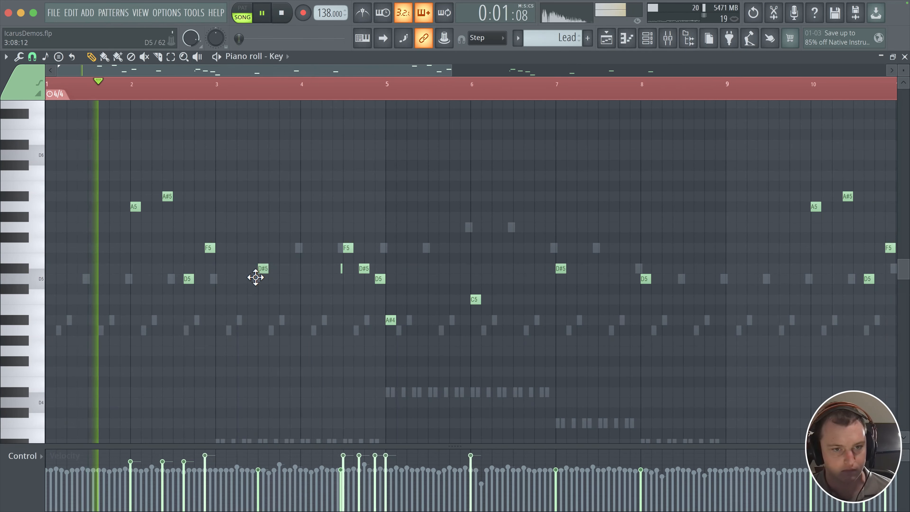
{"action": "scroll", "coordinate": [230, 283], "scroll_direction": "up", "scroll_amount": 2}
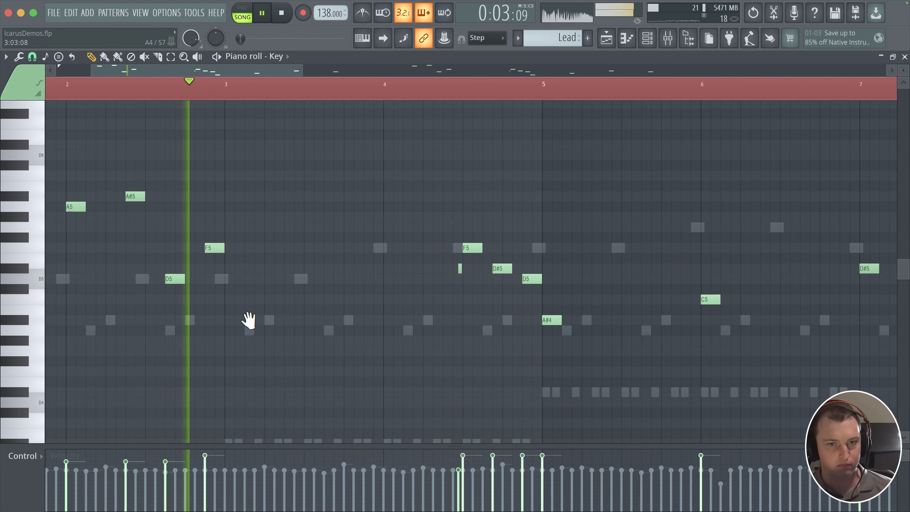
{"action": "scroll", "coordinate": [347, 245], "scroll_direction": "down", "scroll_amount": 2}
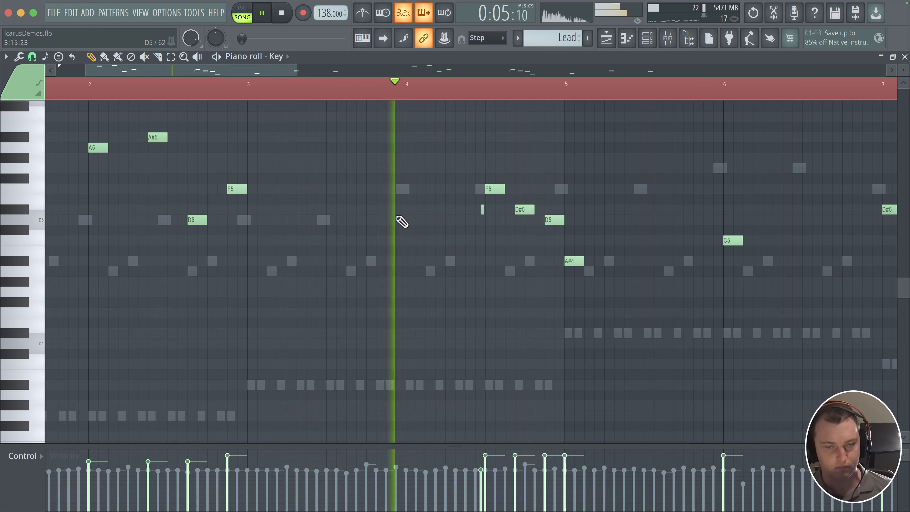
{"action": "left_click_drag", "start_coordinate": [501, 250], "coordinate": [283, 244]}
{"action": "left_click_drag", "start_coordinate": [365, 238], "coordinate": [233, 238]}
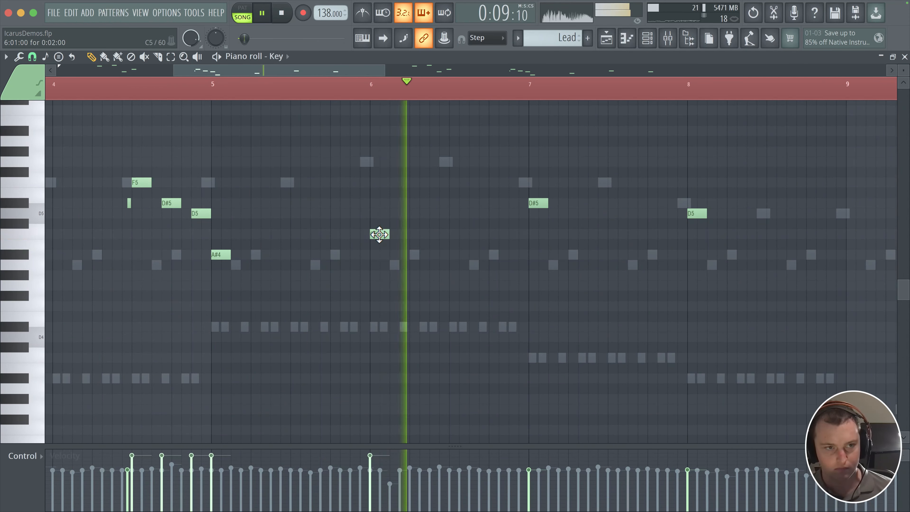
{"action": "left_click_drag", "start_coordinate": [433, 245], "coordinate": [288, 276]}
- Replace the D#5 at the start of bar 7 with F5 and add a D5 halfway through bar 8
{"action": "left_click", "coordinate": [390, 204]}
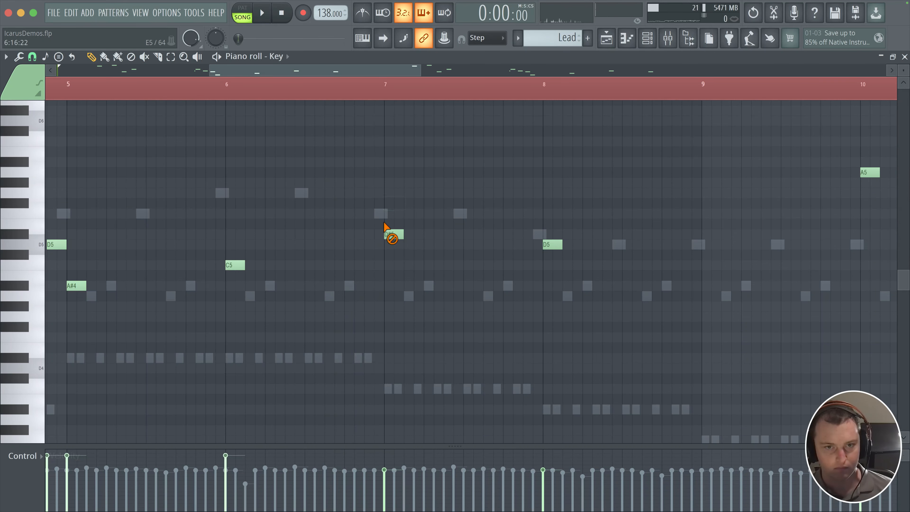
{"action": "left_click", "coordinate": [365, 89]}
{"action": "left_click_drag", "start_coordinate": [379, 196], "coordinate": [380, 207]}
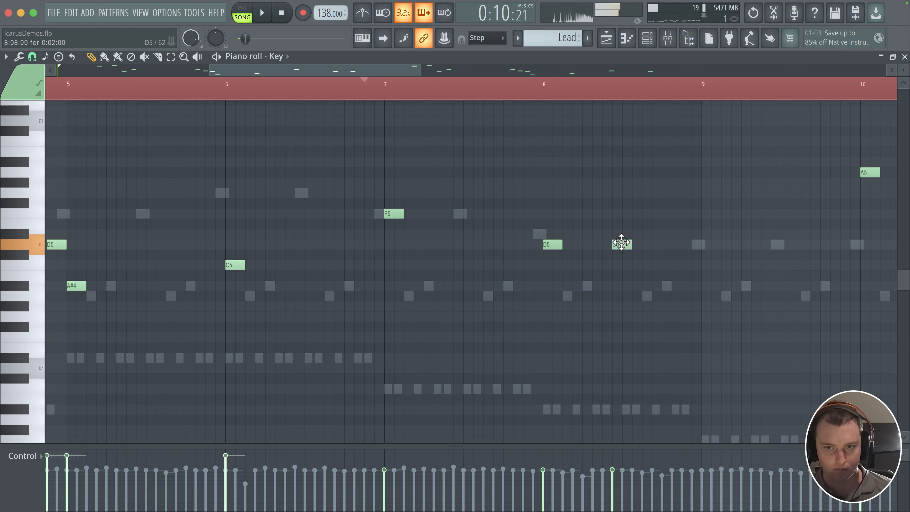
- Raise the note at the start of bar 8 to D#5 and add a D5 at the start of bars 9 and 1
{"action": "key", "text": "space"}
{"action": "mouse_move", "coordinate": [621, 242]}
{"action": "left_mouse_down"}
{"action": "mouse_move", "coordinate": [631, 243]}
{"action": "mouse_move", "coordinate": [406, 215]}
{"action": "left_mouse_up"}
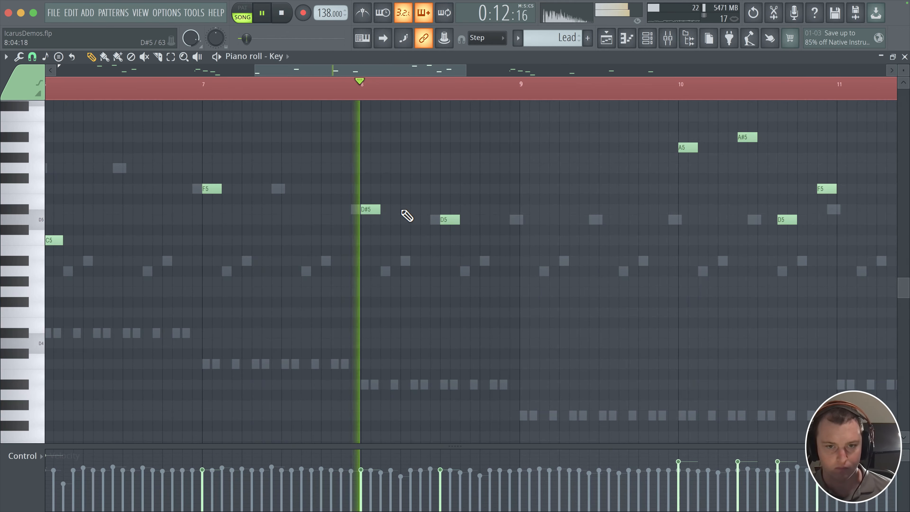
{"action": "scroll", "coordinate": [435, 220], "scroll_direction": "down", "scroll_amount": 2}
{"action": "left_click", "coordinate": [500, 219]}
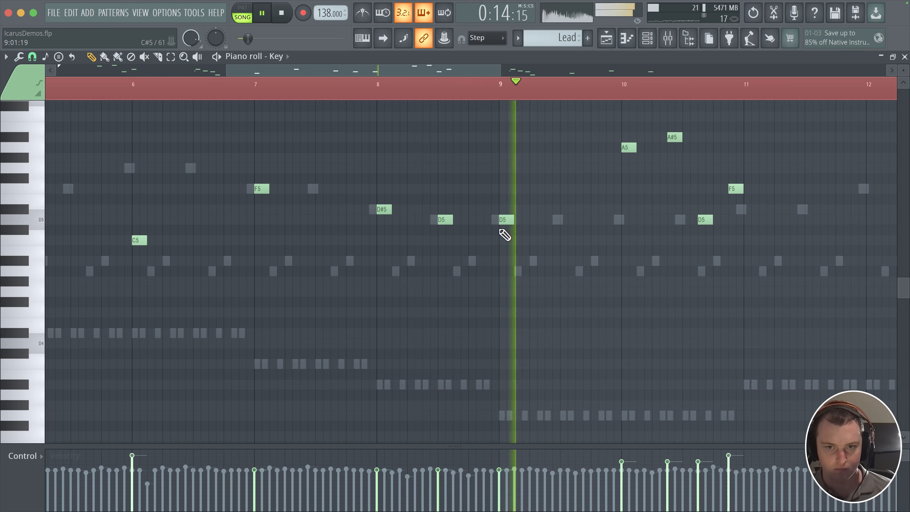
{"action": "scroll", "coordinate": [51, 224], "scroll_direction": "down", "scroll_amount": 3}
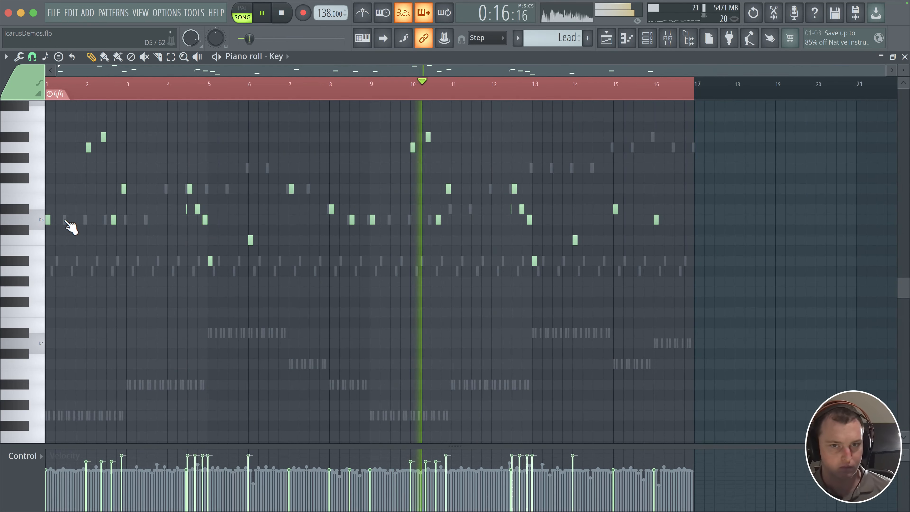
- Start playback from bar 9 and lower the F5 at the end of bar 10 to D#5
{"action": "scroll", "coordinate": [396, 202], "scroll_direction": "up", "scroll_amount": 3}
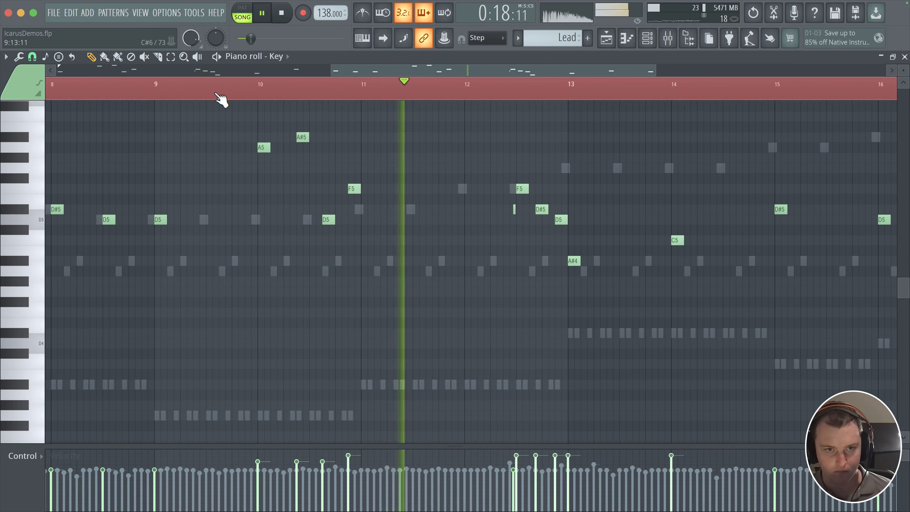
{"action": "left_click", "coordinate": [196, 88]}
{"action": "left_click_drag", "start_coordinate": [249, 161], "coordinate": [319, 244]}
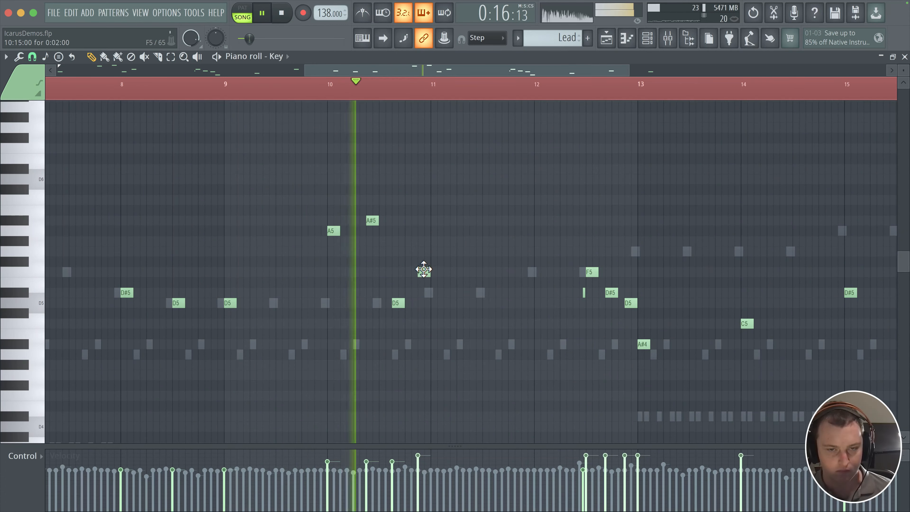
{"action": "left_click_drag", "start_coordinate": [424, 269], "coordinate": [421, 299]}
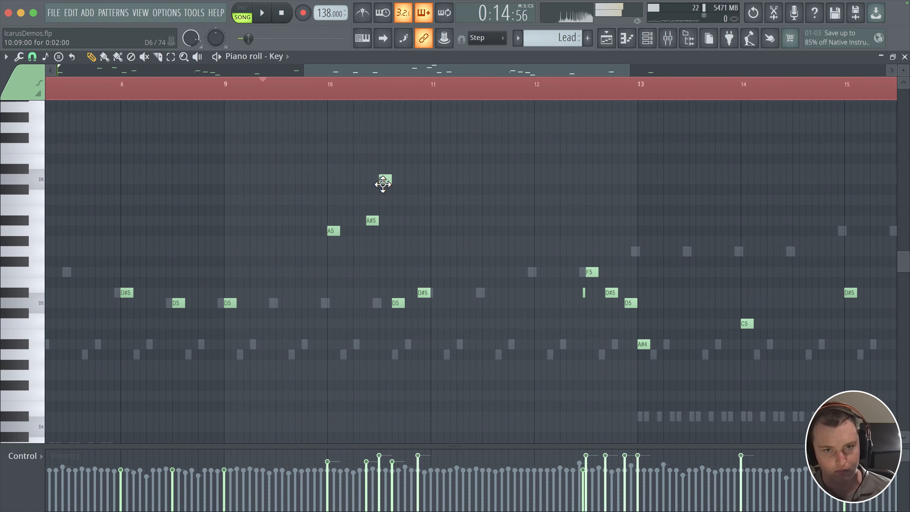
- Try replacing the D5 and D#5 at the end of bar 10 with a D6 and a C6
{"action": "scroll", "coordinate": [412, 214], "scroll_direction": "up", "scroll_amount": 2}
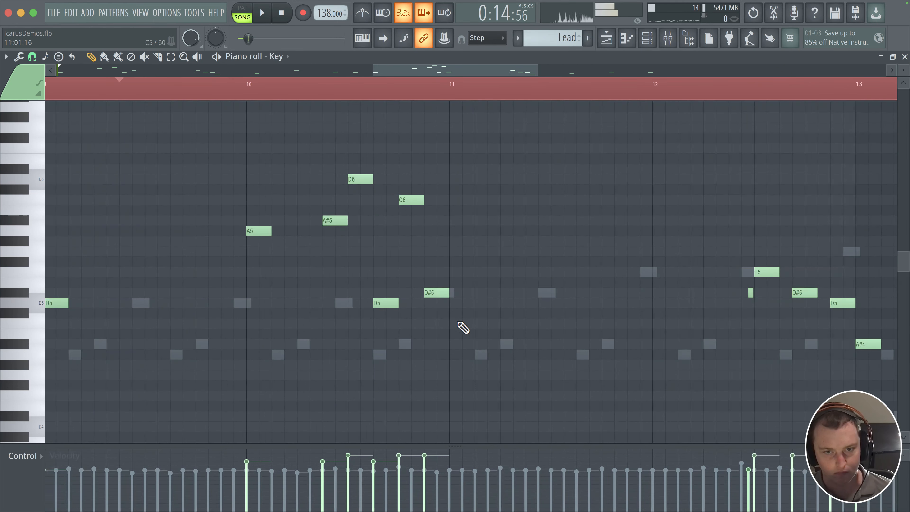
{"action": "right_click", "coordinate": [392, 304]}
{"action": "right_click", "coordinate": [432, 294]}
{"action": "left_click_drag", "start_coordinate": [408, 201], "coordinate": [432, 200]}
{"action": "left_click_drag", "start_coordinate": [377, 178], "coordinate": [393, 177]}
{"action": "key", "text": "space"}
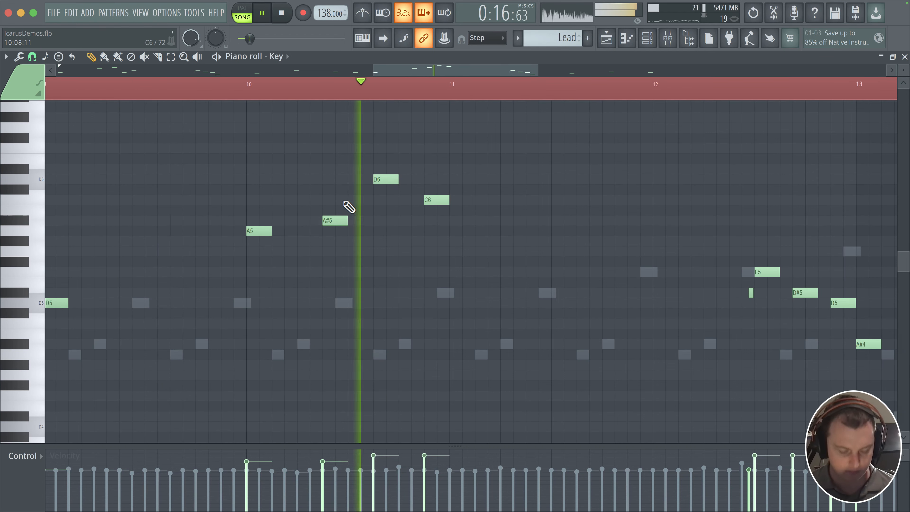
- Delete the D6 and C6 in bar 10 and put the D5 and D#5 back at the end of the bar
{"action": "key", "text": "space"}
{"action": "right_click", "coordinate": [436, 201]}
{"action": "right_click", "coordinate": [386, 180]}
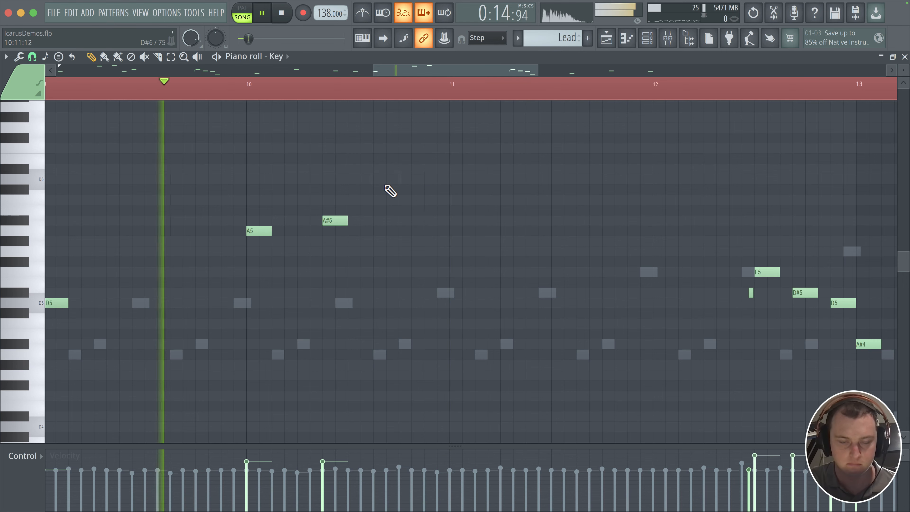
{"action": "scroll", "coordinate": [384, 219], "scroll_direction": "down", "scroll_amount": 1}
{"action": "left_click", "coordinate": [394, 294]}
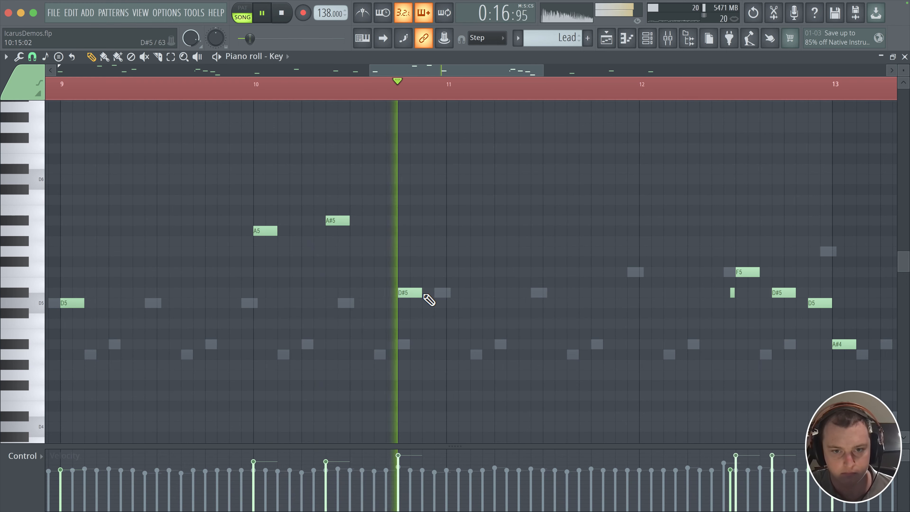
{"action": "key", "text": "space"}
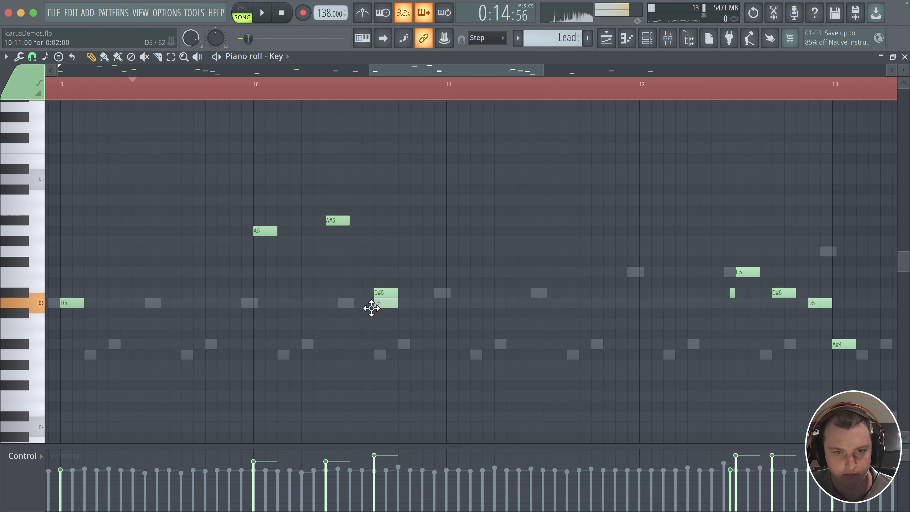
{"action": "left_click", "coordinate": [428, 293]}
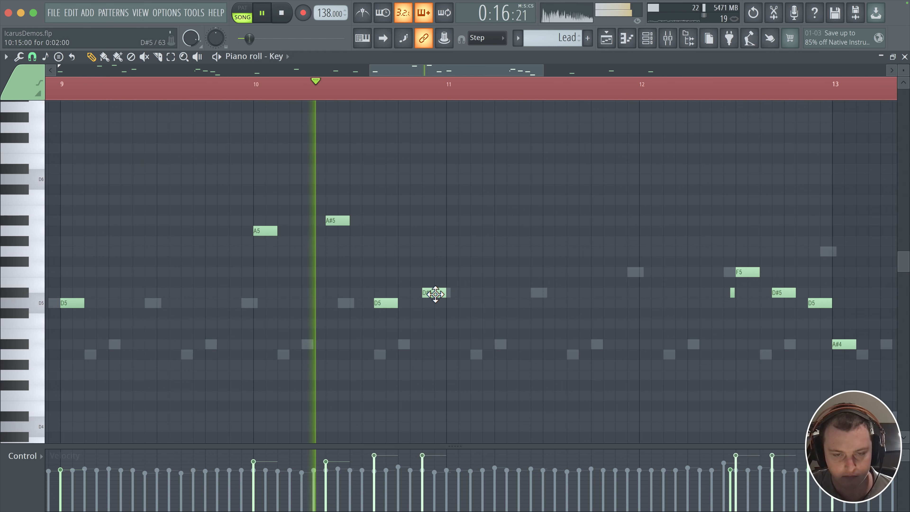
- Add an F5 note at the start of bar 12
{"action": "scroll", "coordinate": [436, 293], "scroll_direction": "up", "scroll_amount": 1}
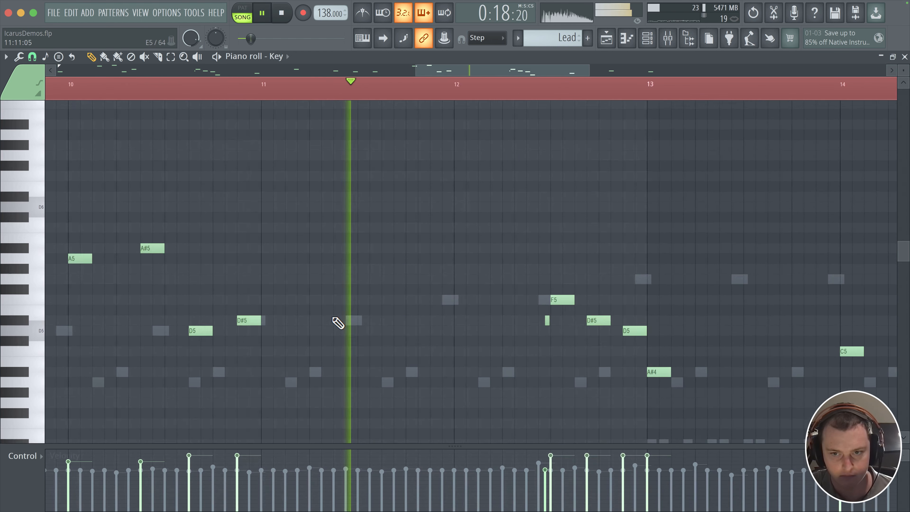
{"action": "left_click", "coordinate": [408, 305]}
{"action": "key", "text": "space"}
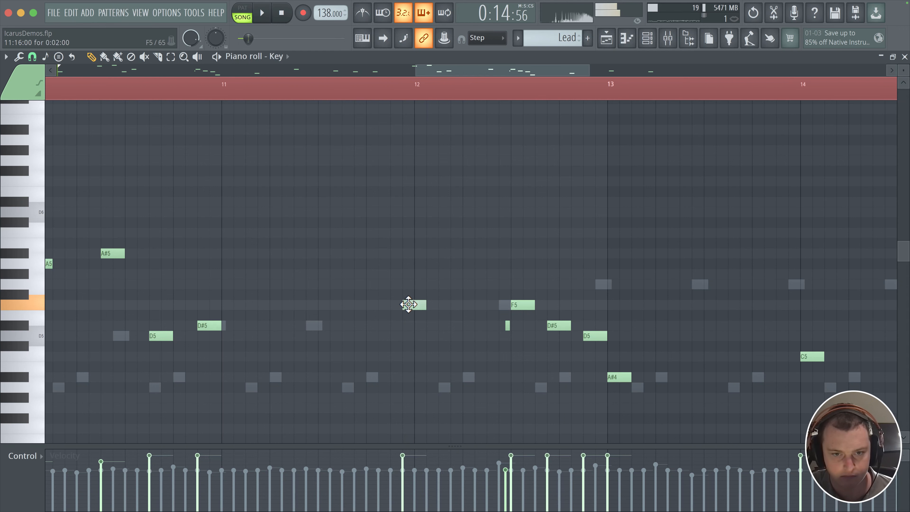
- Delete the copied run and its grace note in the second half of bar 12, and replace the A#4 in bar 13 with G5
{"action": "right_click", "coordinate": [560, 326]}
{"action": "right_click", "coordinate": [598, 337]}
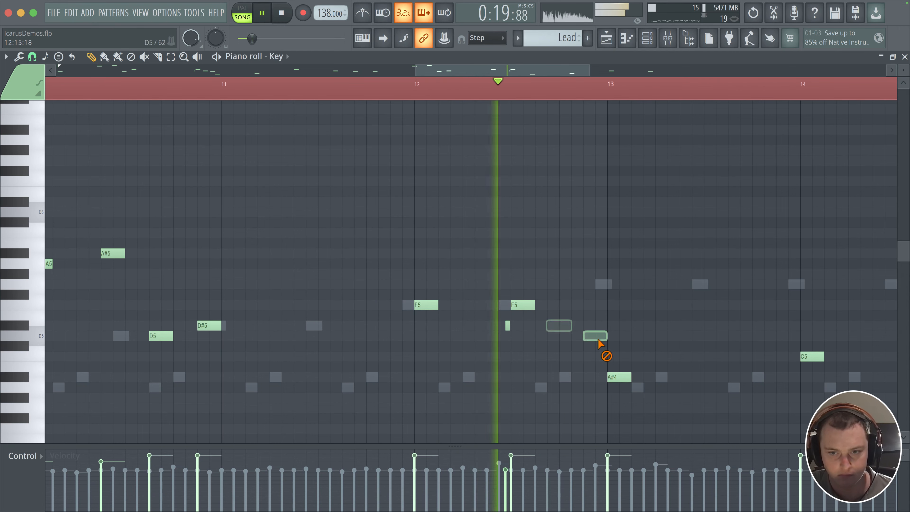
{"action": "right_click", "coordinate": [616, 377]}
{"action": "right_click", "coordinate": [519, 305]}
{"action": "key", "text": "space"}
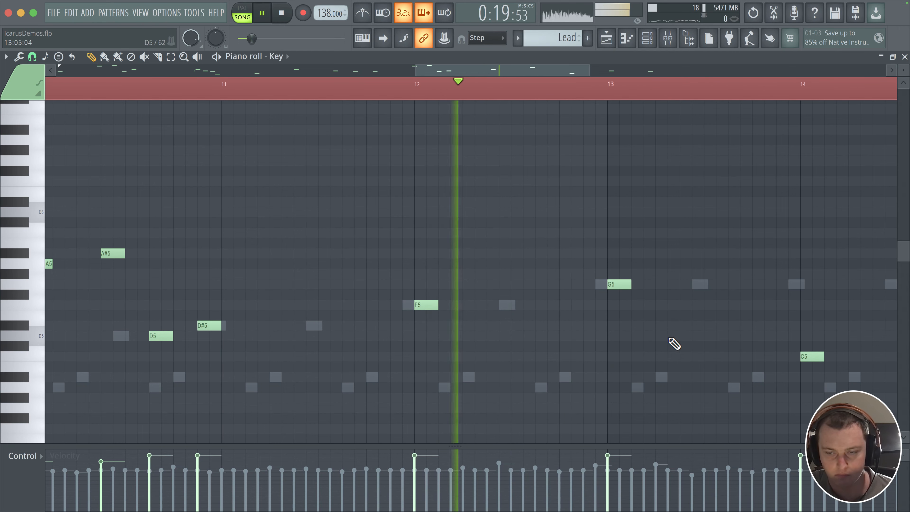
- Raise the bar 14 note to A5, and place A#5 notes halfway through bar 14 and at the start of bar 15 instead of D#5
{"action": "scroll", "coordinate": [434, 303], "scroll_direction": "down", "scroll_amount": 1}
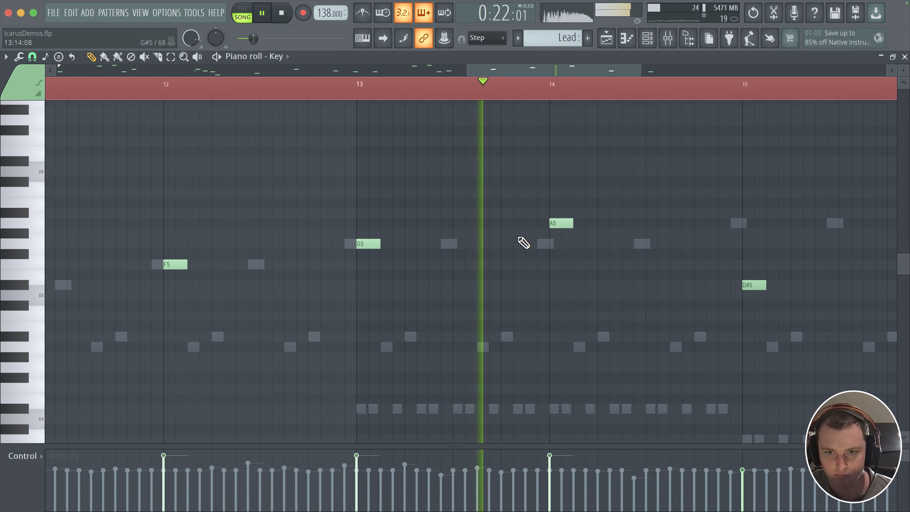
{"action": "left_click_drag", "start_coordinate": [747, 286], "coordinate": [409, 213]}
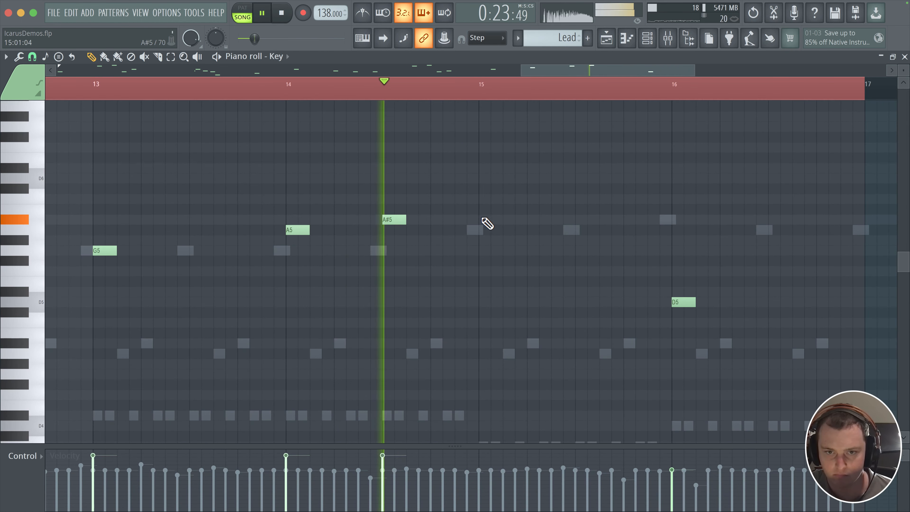
{"action": "left_click", "coordinate": [482, 219]}
- Replace the D5 at the start of bar 16 with C6 and add an A5 halfway through the bar
{"action": "right_click", "coordinate": [683, 304]}
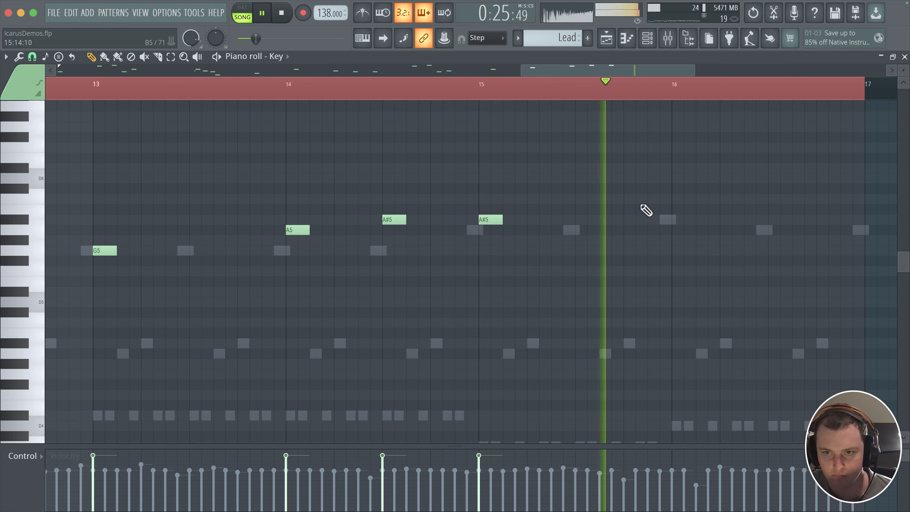
{"action": "left_click", "coordinate": [675, 199]}
{"action": "left_click", "coordinate": [759, 230]}
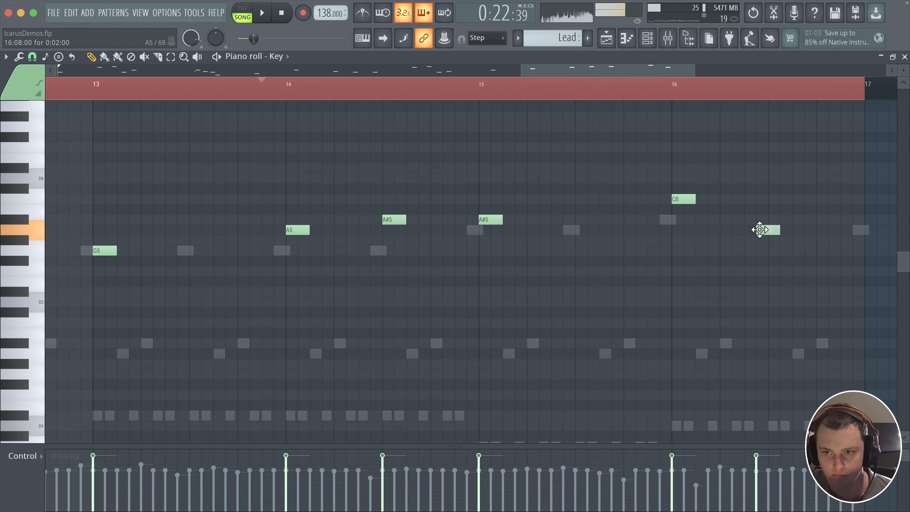
{"action": "left_click_drag", "start_coordinate": [680, 241], "coordinate": [403, 238]}
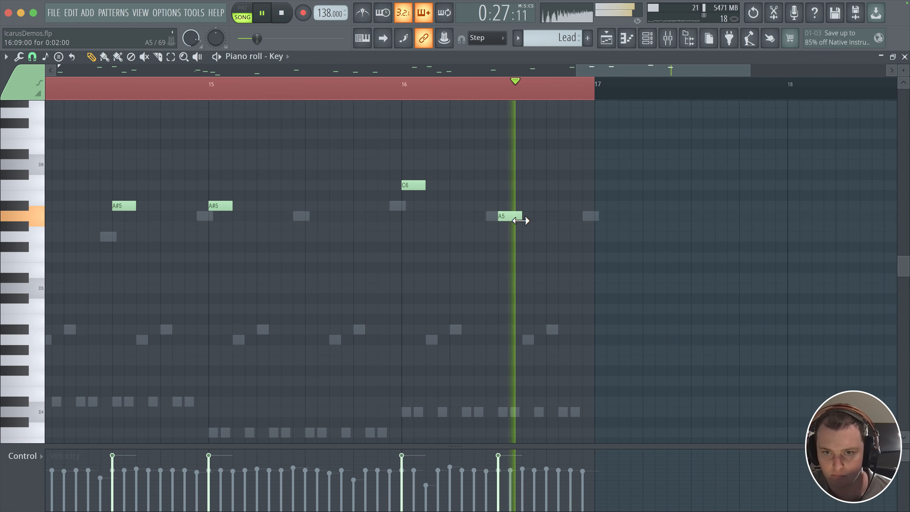
- Play the Key melody from the start and examine the notes around the bar 4 grace note
{"action": "scroll", "coordinate": [230, 254], "scroll_direction": "down", "scroll_amount": 5}
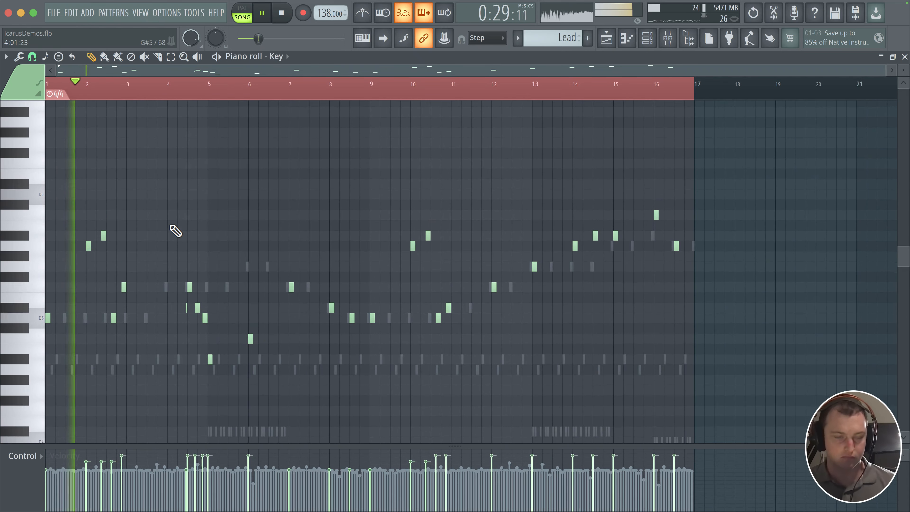
{"action": "scroll", "coordinate": [173, 234], "scroll_direction": "up", "scroll_amount": 3}
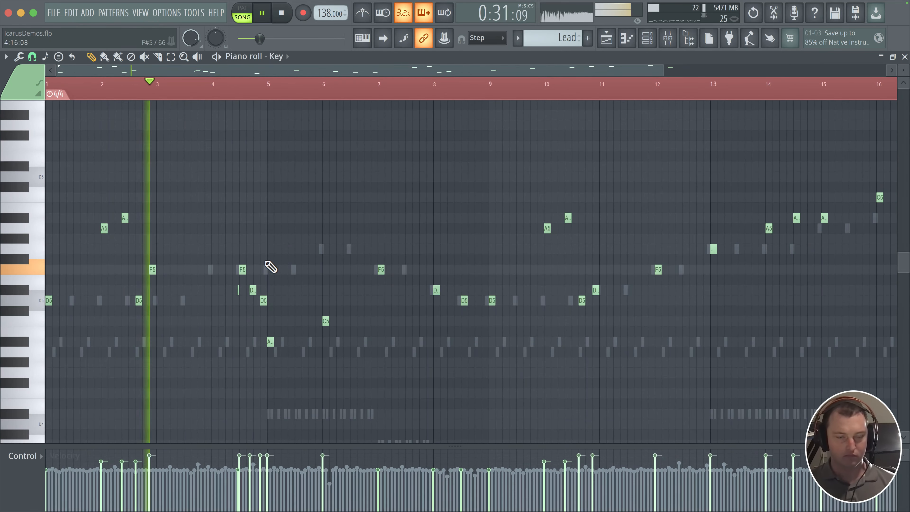
{"action": "scroll", "coordinate": [225, 256], "scroll_direction": "down", "scroll_amount": 2}
{"action": "scroll", "coordinate": [185, 265], "scroll_direction": "up", "scroll_amount": 5}
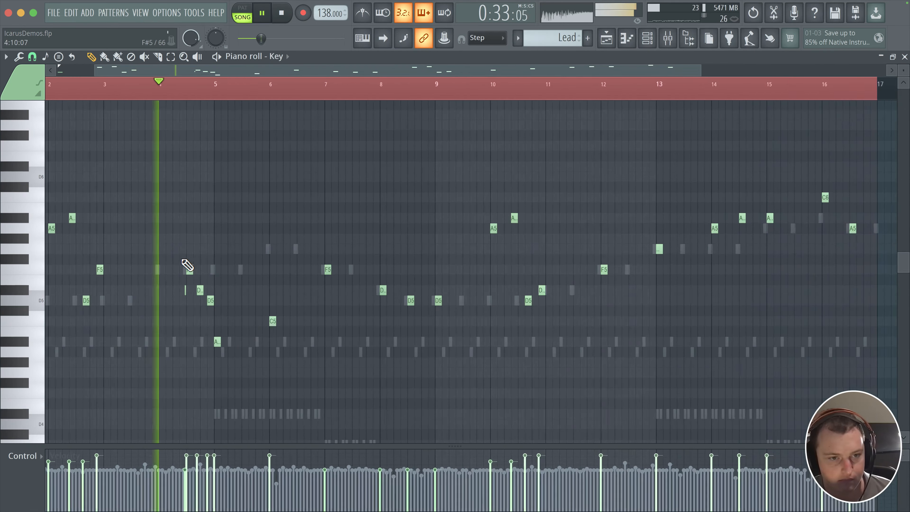
{"action": "scroll", "coordinate": [271, 265], "scroll_direction": "up", "scroll_amount": 2}
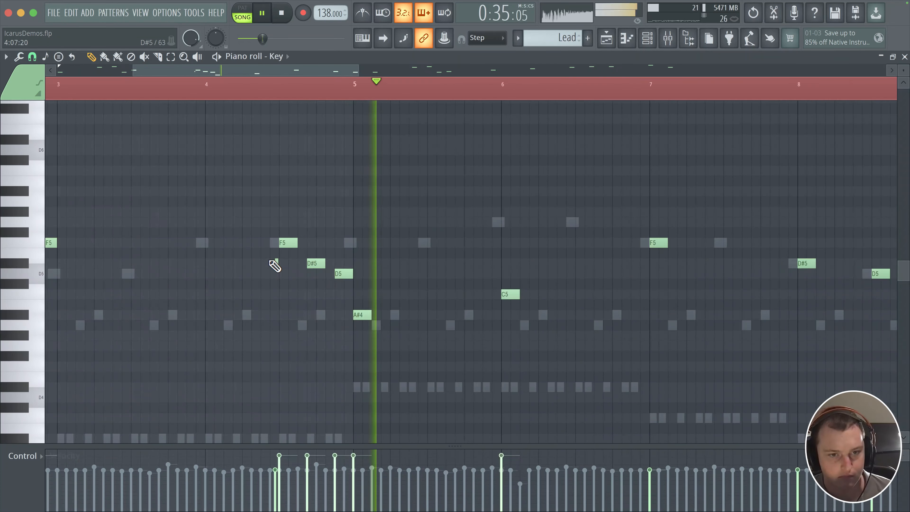
- Slightly lower the velocity of the C5 note at the start of bar 6, and add a D#5 after the F5 in bar 7
{"action": "left_click_drag", "start_coordinate": [551, 361], "coordinate": [372, 347]}
{"action": "left_click", "coordinate": [351, 460]}
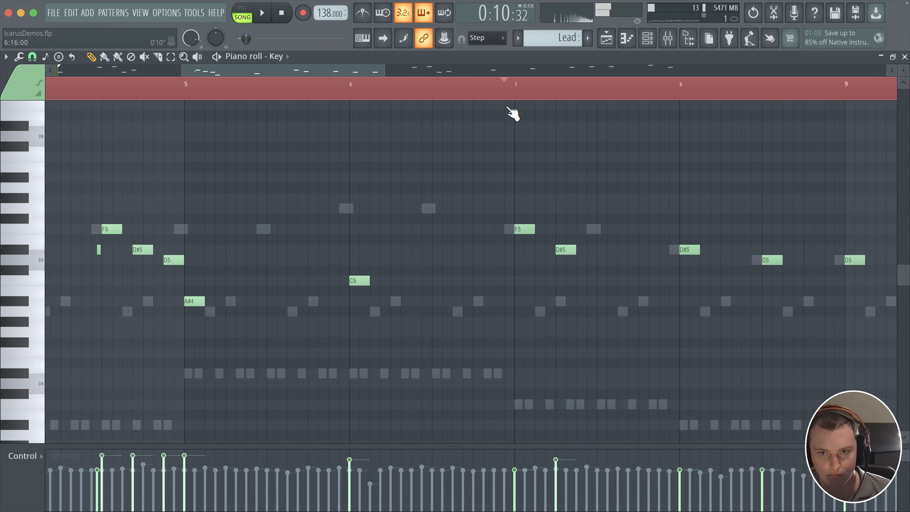
{"action": "key", "text": "space"}
{"action": "key", "text": "space"}
{"action": "key", "text": "space"}
- Move the D#5 in bar 7 slightly earlier, and follow it with a D5 and an A#4 placed halfway through the bar
{"action": "left_click_drag", "start_coordinate": [566, 250], "coordinate": [579, 262]}
{"action": "left_click", "coordinate": [592, 264]}
{"action": "key", "text": "space"}
{"action": "key", "text": "space"}
{"action": "left_click", "coordinate": [601, 312]}
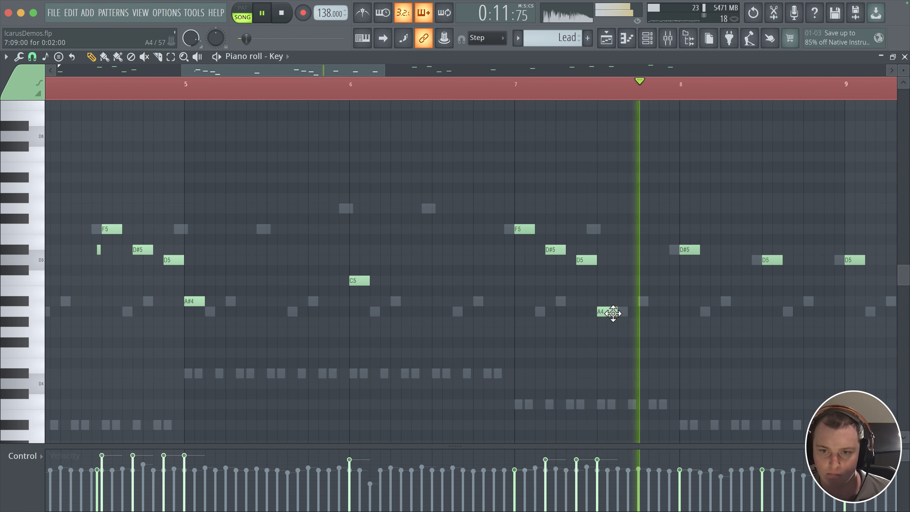
{"action": "key", "text": "space"}
{"action": "left_click_drag", "start_coordinate": [646, 298], "coordinate": [436, 287]}
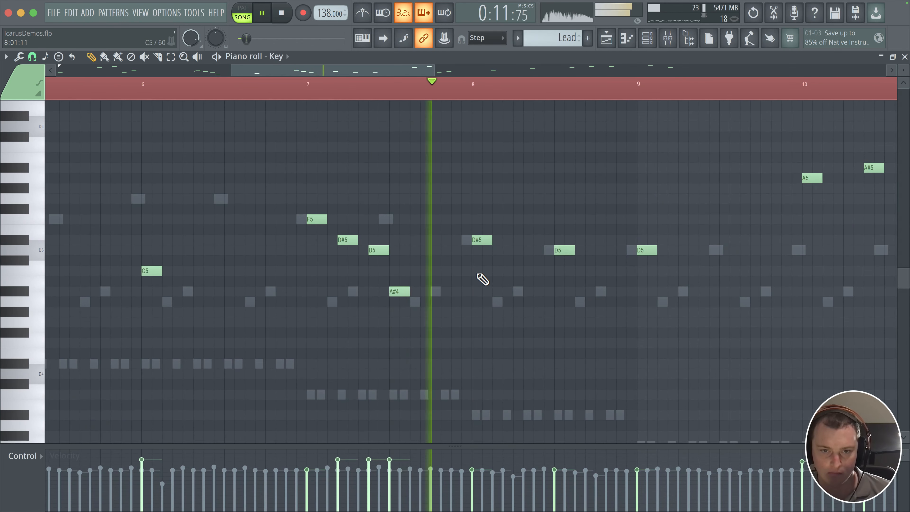
- Play the song from the start, and show the playlist arrangement and the channel rack with the Key channel
{"action": "scroll", "coordinate": [479, 275], "scroll_direction": "down", "scroll_amount": 1}
{"action": "scroll", "coordinate": [369, 162], "scroll_direction": "down", "scroll_amount": 5}
{"action": "key", "text": "space"}
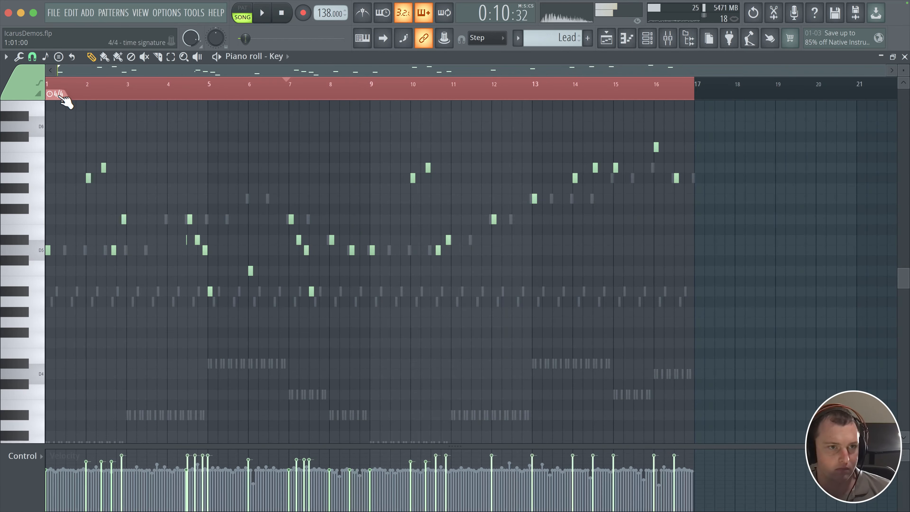
{"action": "left_click", "coordinate": [608, 46]}
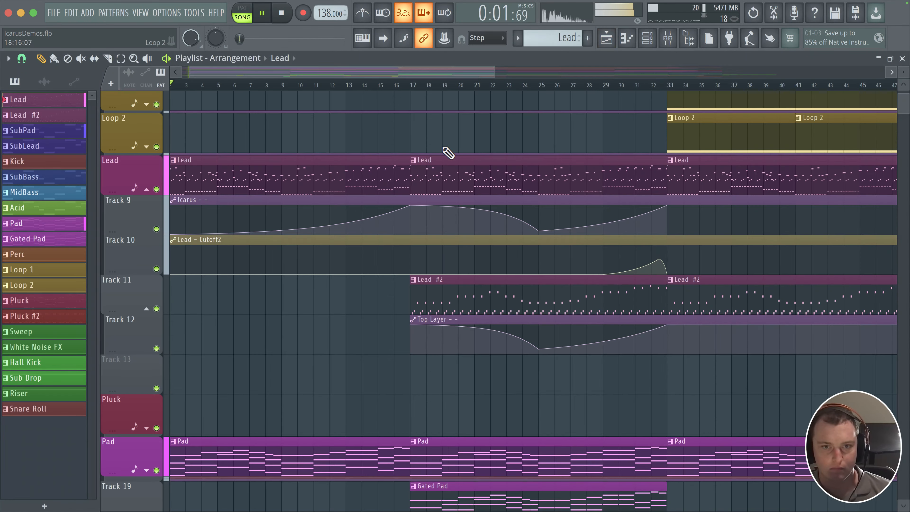
{"action": "left_click", "coordinate": [658, 36]}
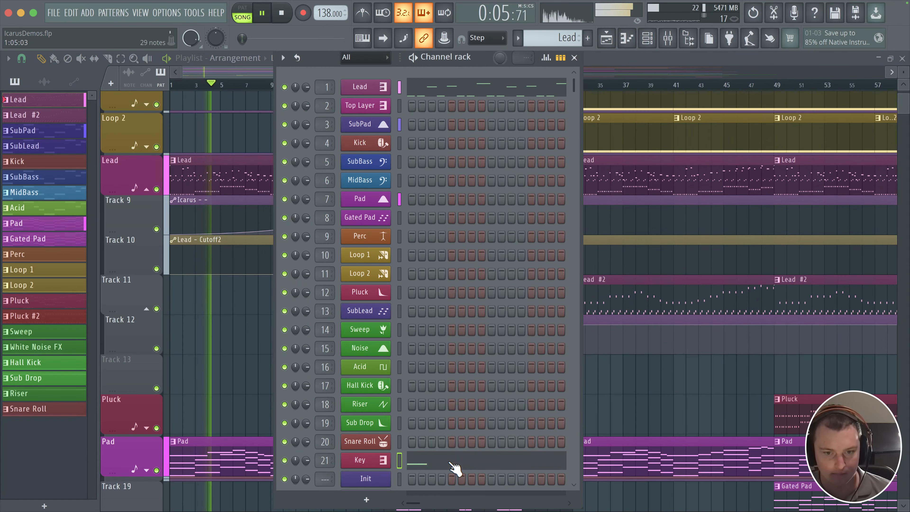
- Open the Key channel's piano roll and replace the A#4 in the middle of bar 7 with a D#5 at 7:07
{"action": "left_click", "coordinate": [454, 467]}
{"action": "scroll", "coordinate": [231, 277], "scroll_direction": "up", "scroll_amount": 5}
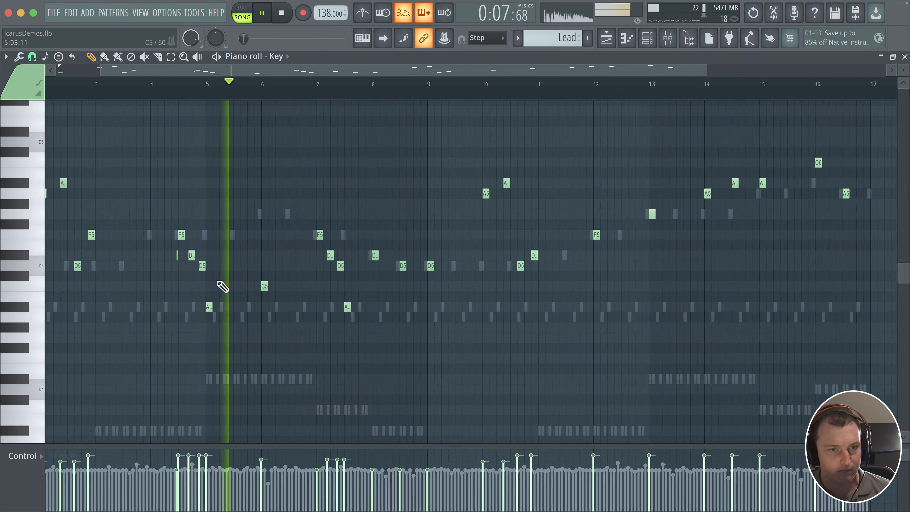
{"action": "scroll", "coordinate": [385, 267], "scroll_direction": "up", "scroll_amount": 1}
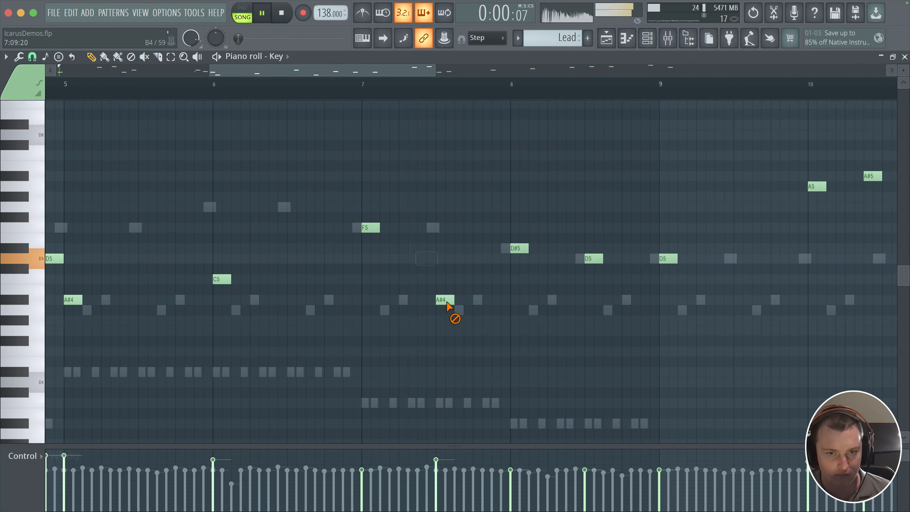
{"action": "left_click", "coordinate": [405, 248]}
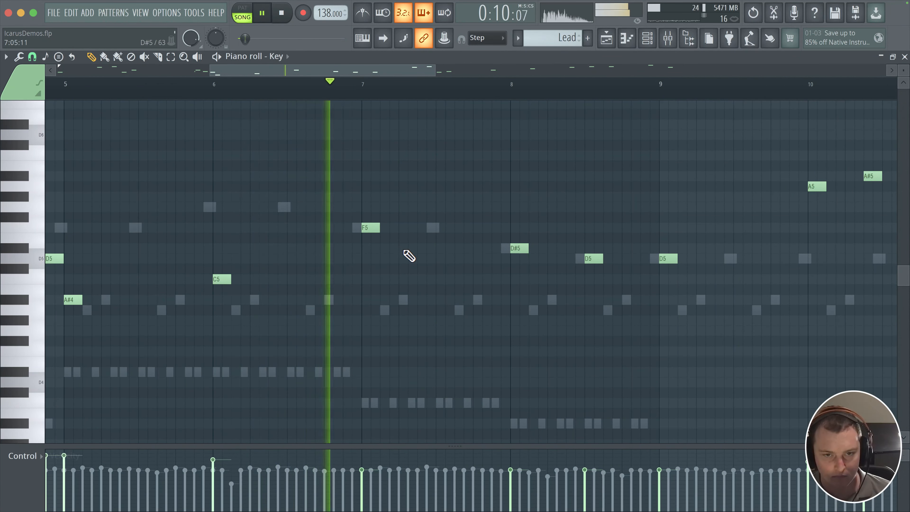
{"action": "left_click_drag", "start_coordinate": [406, 248], "coordinate": [429, 250]}
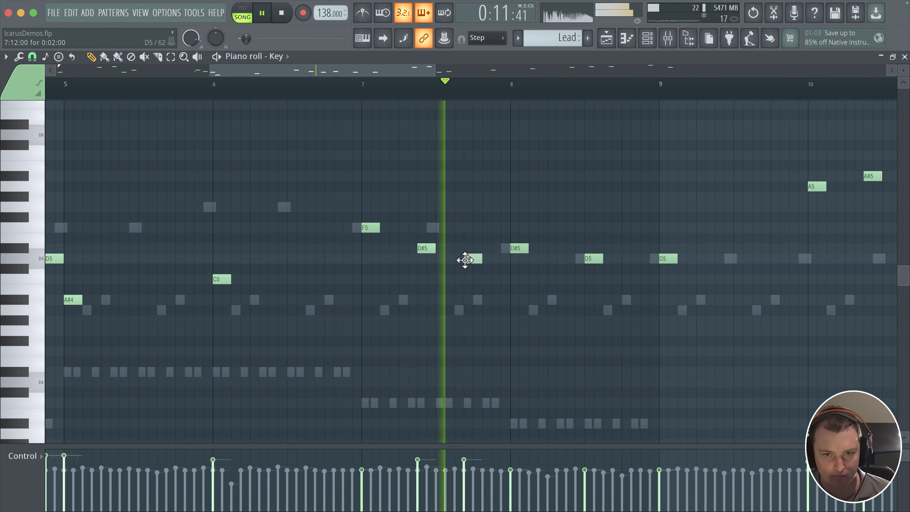
- Add a D5 at 7:13 and replace bar 8's two notes with a single A#4 on its first beat
{"action": "left_click", "coordinate": [465, 259]}
{"action": "left_click_drag", "start_coordinate": [478, 261], "coordinate": [520, 309]}
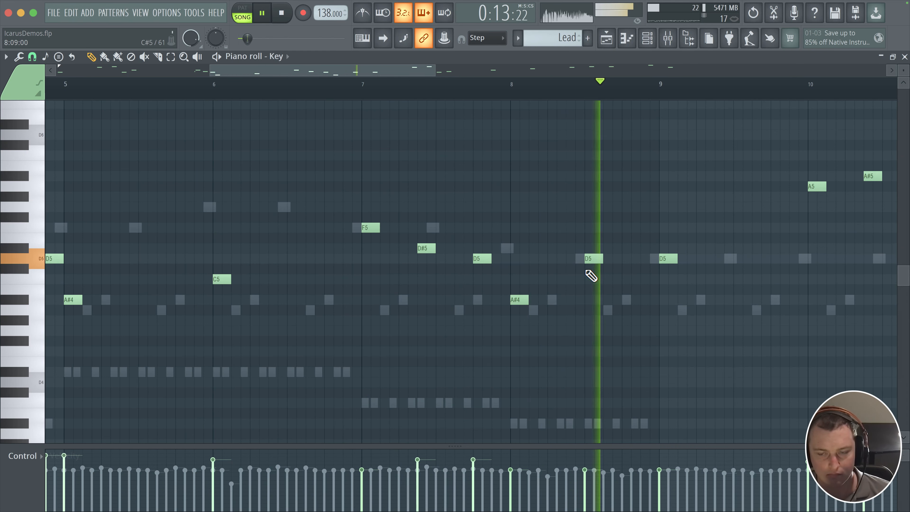
{"action": "right_click", "coordinate": [594, 257]}
- Listen to the Key melody over the full 16 bars and examine how its notes fit the ghost notes
{"action": "scroll", "coordinate": [594, 257], "scroll_direction": "down", "scroll_amount": 5}
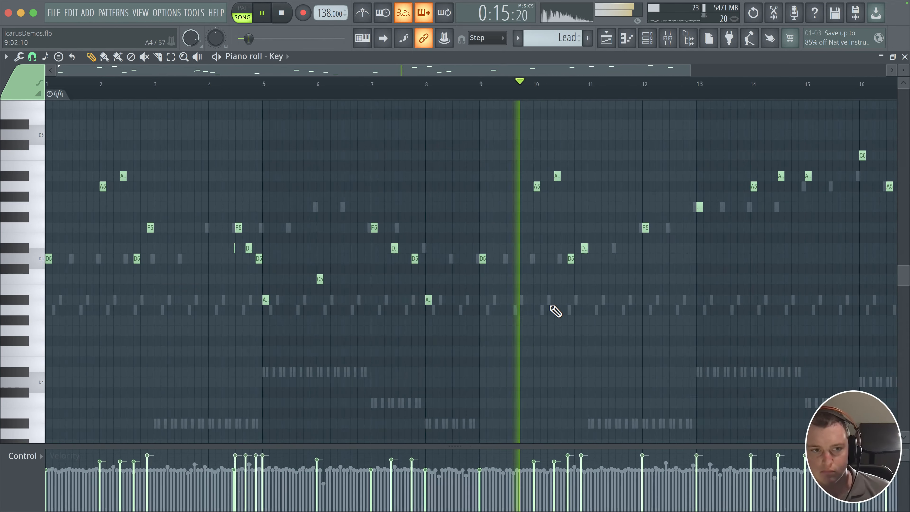
{"action": "left_click_drag", "start_coordinate": [558, 283], "coordinate": [429, 293]}
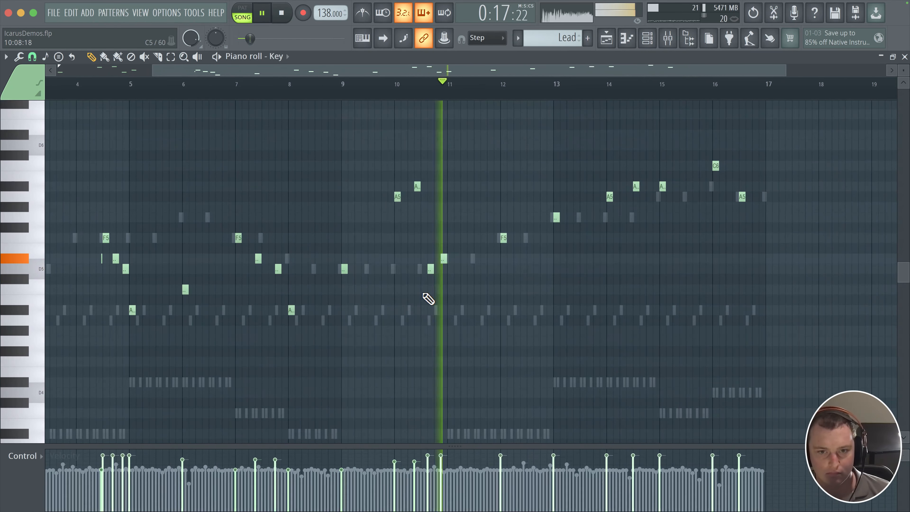
{"action": "scroll", "coordinate": [441, 298], "scroll_direction": "up", "scroll_amount": 4}
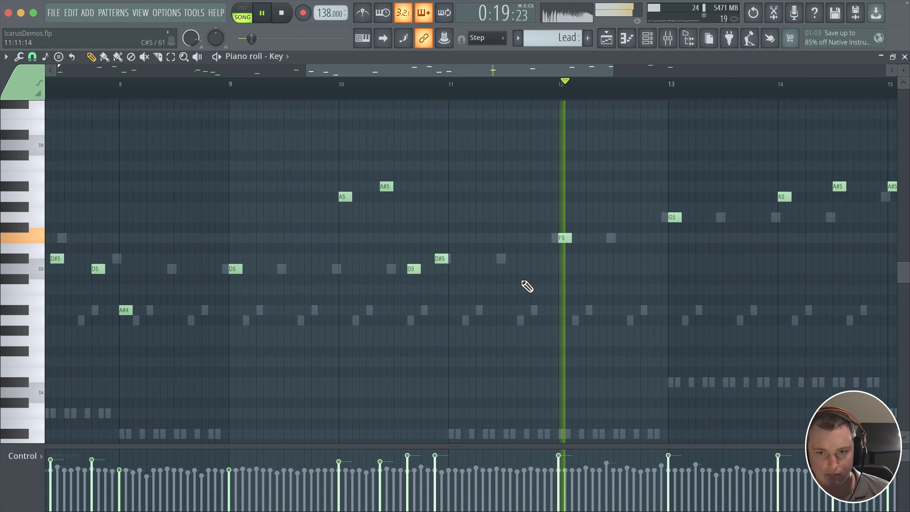
{"action": "scroll", "coordinate": [650, 254], "scroll_direction": "down", "scroll_amount": 3}
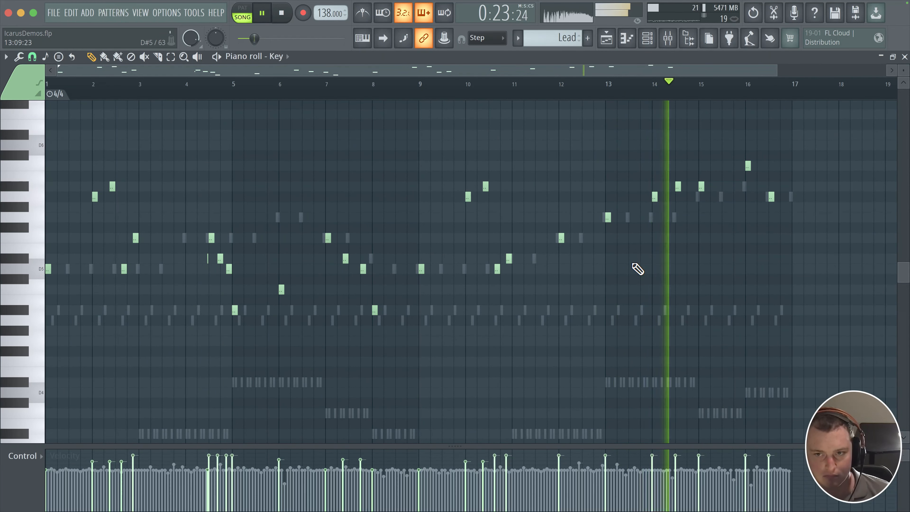
{"action": "scroll", "coordinate": [570, 232], "scroll_direction": "down", "scroll_amount": 1}
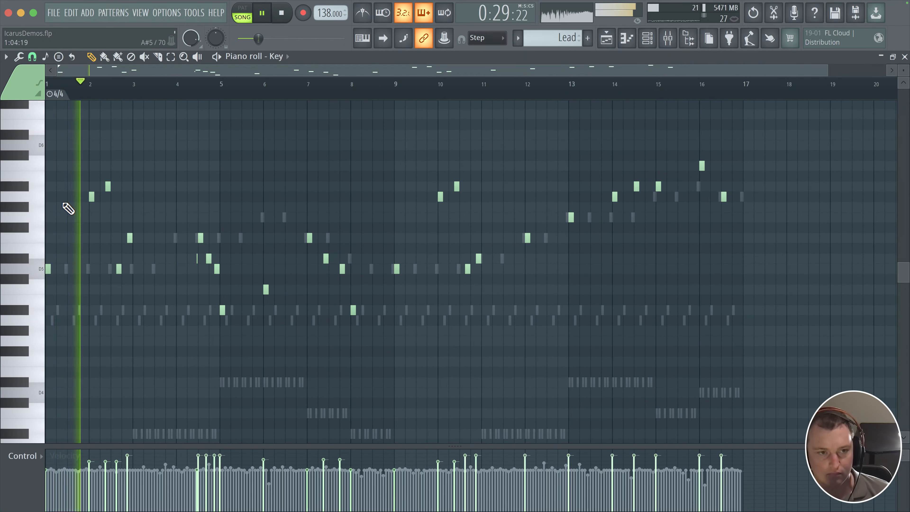
{"action": "scroll", "coordinate": [68, 209], "scroll_direction": "up", "scroll_amount": 4}
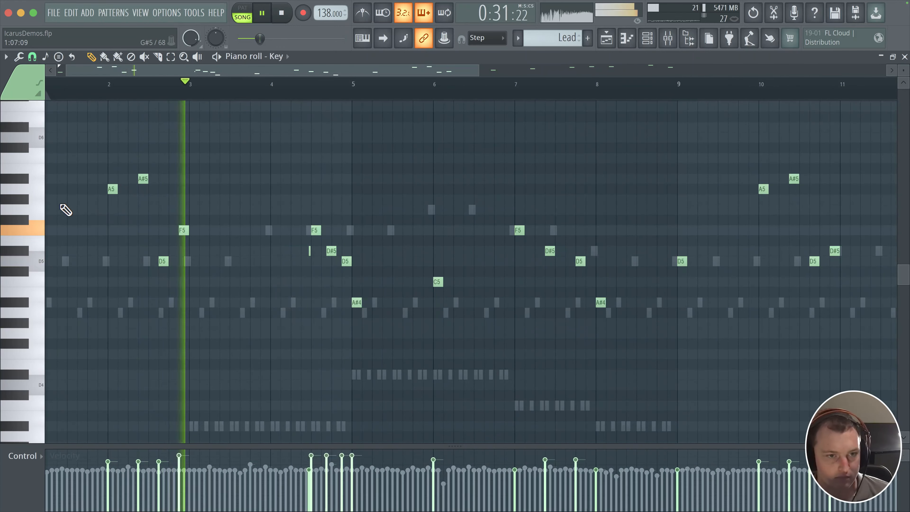
{"action": "left_click_drag", "start_coordinate": [60, 205], "coordinate": [180, 211]}
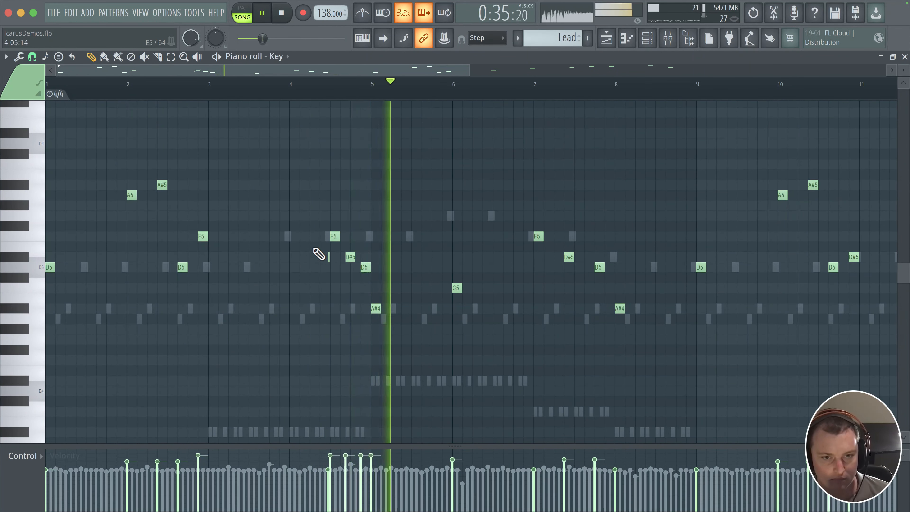
{"action": "scroll", "coordinate": [284, 265], "scroll_direction": "down", "scroll_amount": 1}
- Raise bar 7's first two notes to G5 and G#5, and delete the following D5 and bar 8's A#4
{"action": "scroll", "coordinate": [408, 255], "scroll_direction": "up", "scroll_amount": 3}
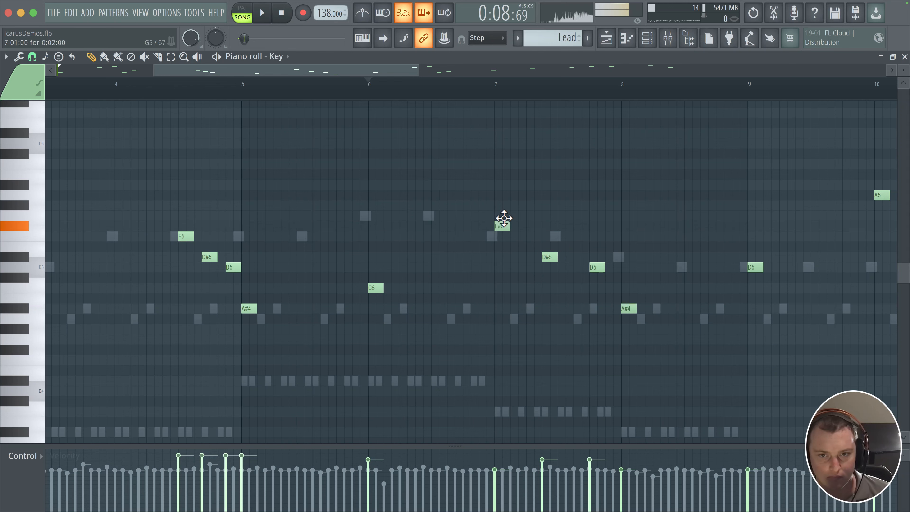
{"action": "left_click", "coordinate": [550, 205]}
{"action": "scroll", "coordinate": [537, 235], "scroll_direction": "right", "scroll_amount": 2}
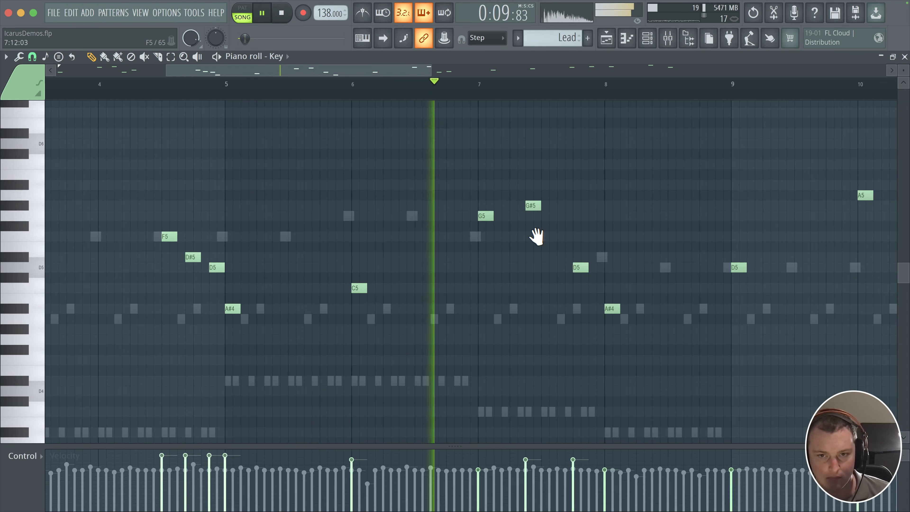
{"action": "right_click", "coordinate": [583, 309]}
{"action": "key", "text": "slash"}
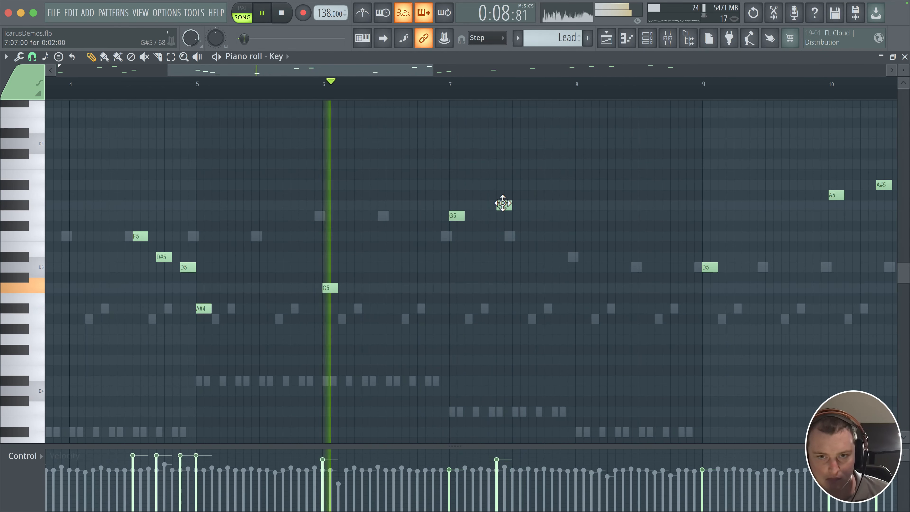
- Move bar 7's G#5 to A5 at 7:09 and try out an A5 at the start of bar 8
{"action": "left_click_drag", "start_coordinate": [503, 204], "coordinate": [522, 196]}
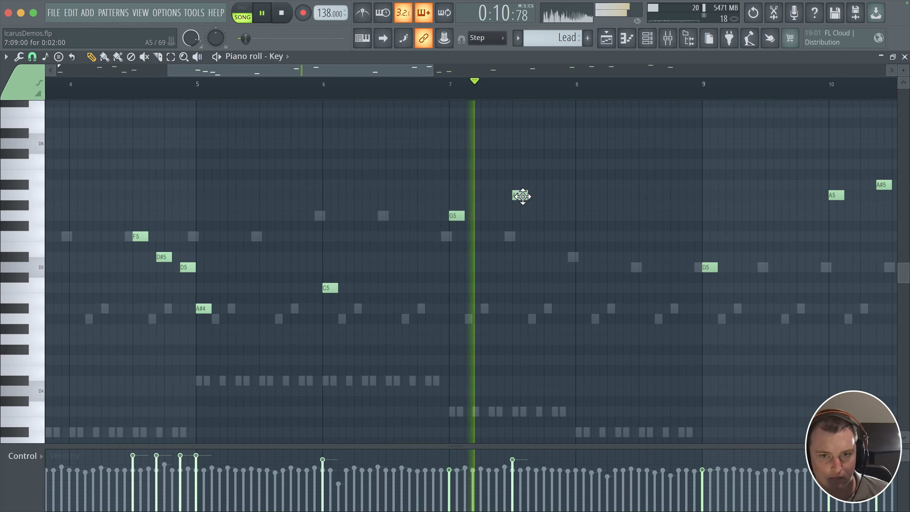
{"action": "left_click", "coordinate": [584, 196]}
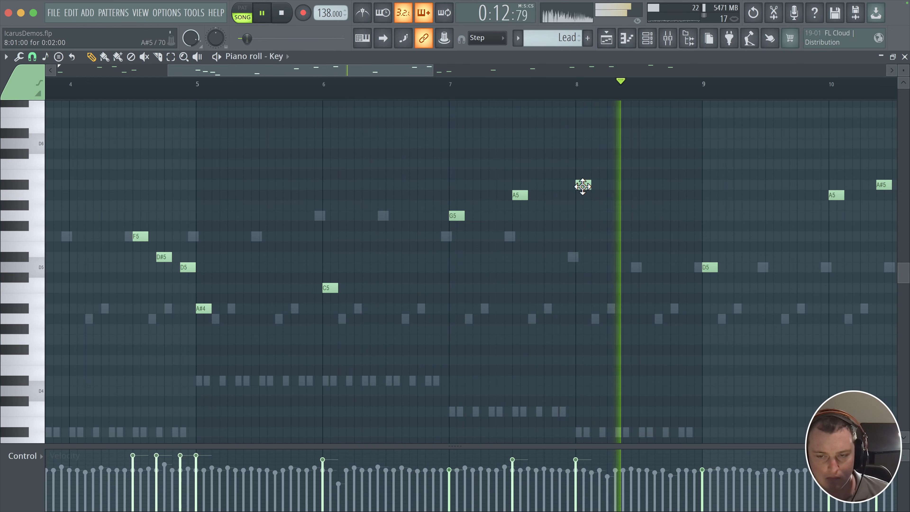
{"action": "scroll", "coordinate": [588, 229], "scroll_direction": "up", "scroll_amount": 5}
{"action": "scroll", "coordinate": [591, 237], "scroll_direction": "down", "scroll_amount": 7}
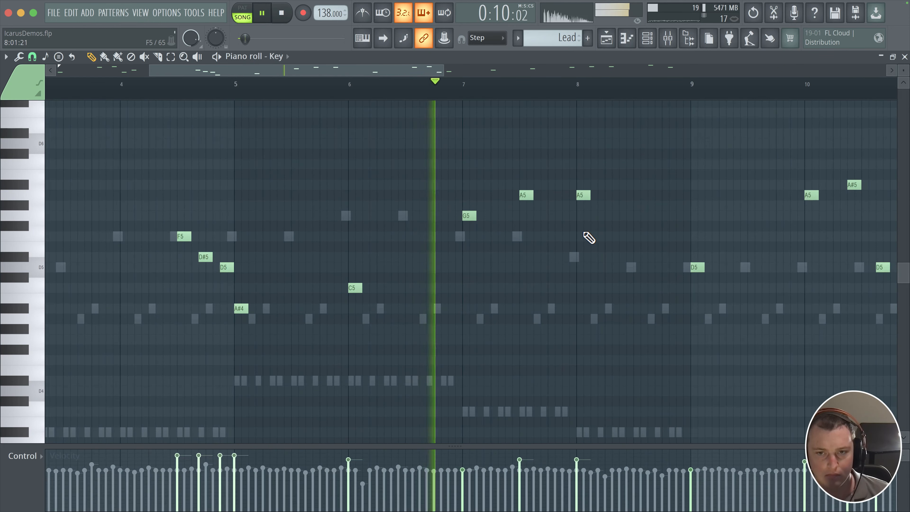
{"action": "left_click_drag", "start_coordinate": [585, 195], "coordinate": [673, 188]}
{"action": "right_click", "coordinate": [675, 188]}
{"action": "scroll", "coordinate": [294, 179], "scroll_direction": "down", "scroll_amount": 5}
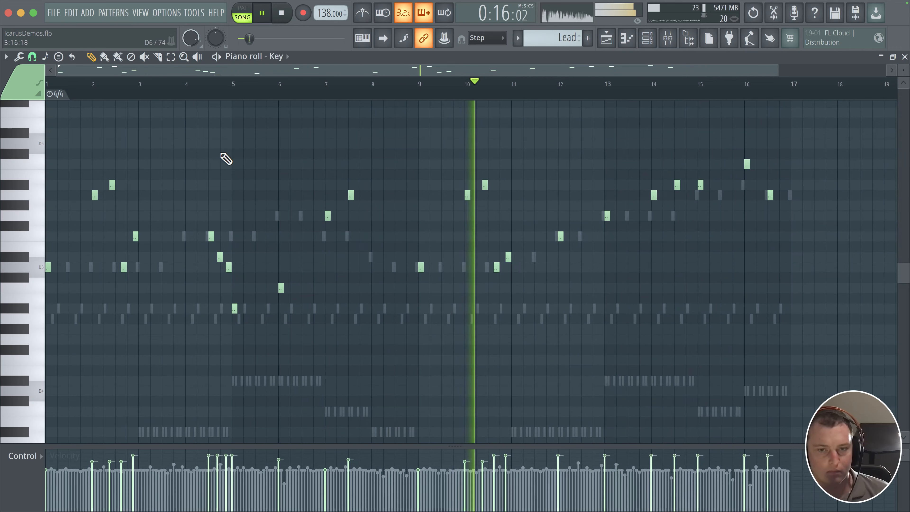
- Add a D5 note at 12:13, between bar 12's F5 and bar 13's G5
{"action": "scroll", "coordinate": [460, 217], "scroll_direction": "up", "scroll_amount": 1}
{"action": "left_click_drag", "start_coordinate": [418, 213], "coordinate": [387, 214]}
{"action": "scroll", "coordinate": [402, 244], "scroll_direction": "up", "scroll_amount": 4}
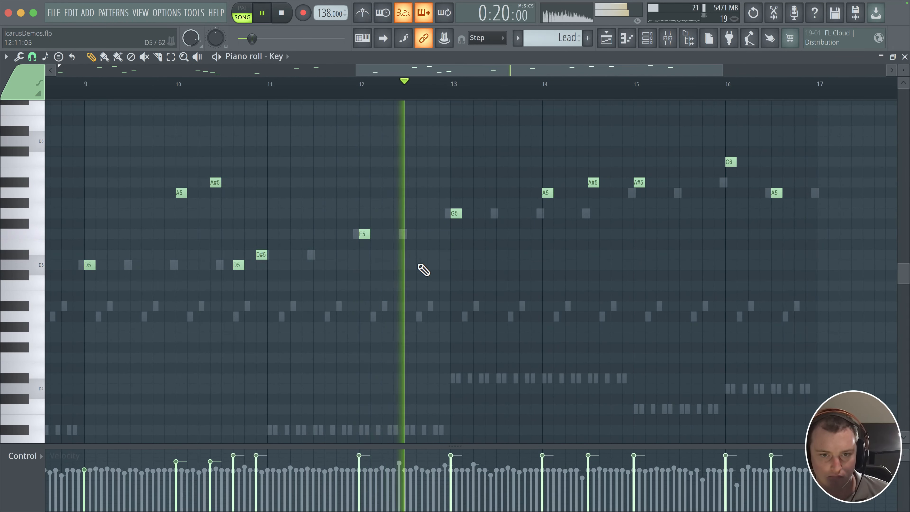
{"action": "left_click", "coordinate": [431, 265]}
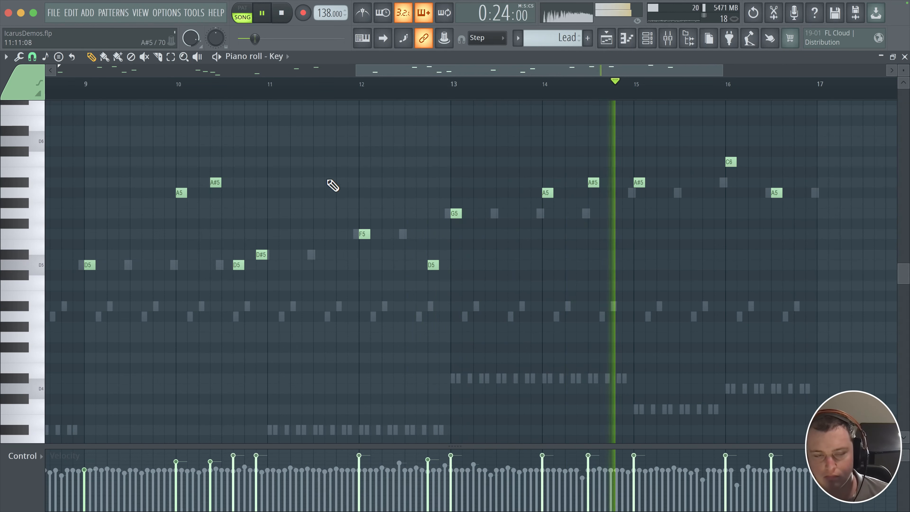
- Lower bar 7's opening G5 to F5 and its following A5 to G5
{"action": "scroll", "coordinate": [549, 209], "scroll_direction": "down", "scroll_amount": 3}
{"action": "scroll", "coordinate": [551, 210], "scroll_direction": "down", "scroll_amount": 2}
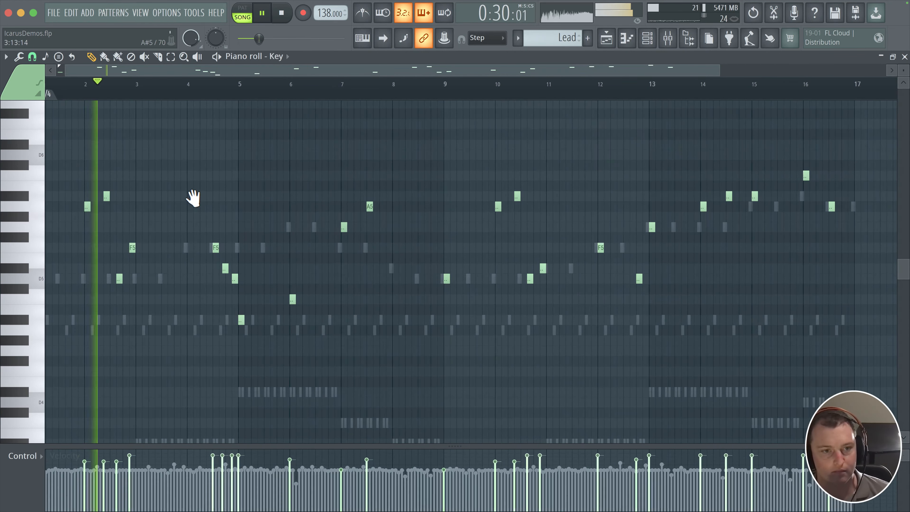
{"action": "scroll", "coordinate": [215, 204], "scroll_direction": "up", "scroll_amount": 1}
{"action": "scroll", "coordinate": [179, 213], "scroll_direction": "up", "scroll_amount": 3}
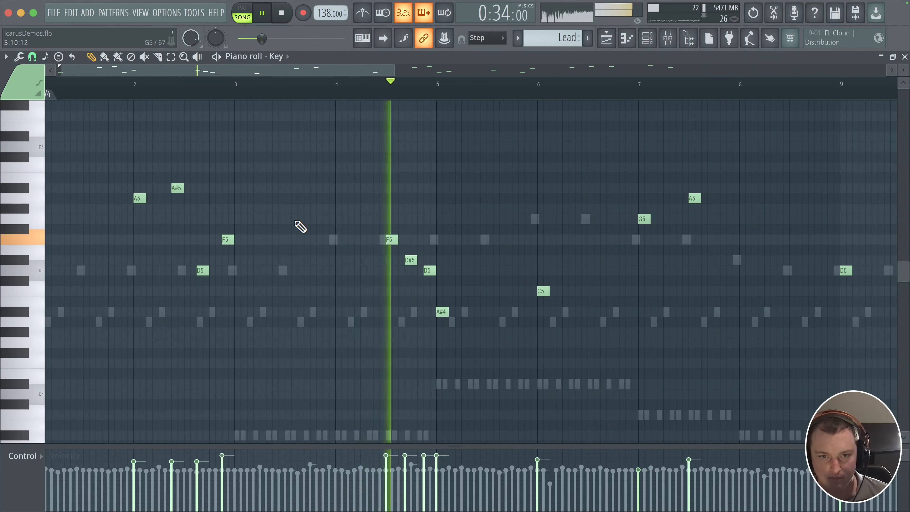
{"action": "scroll", "coordinate": [325, 240], "scroll_direction": "right", "scroll_amount": 3}
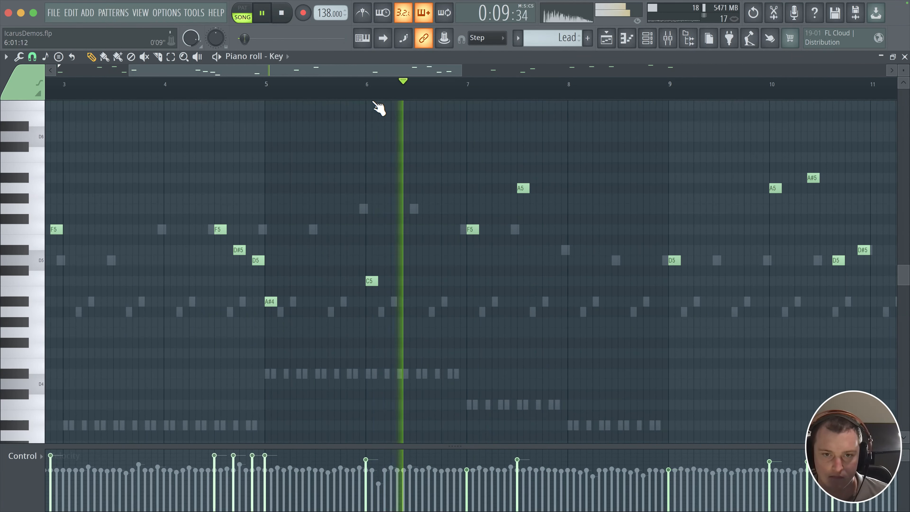
{"action": "left_click", "coordinate": [522, 209]}
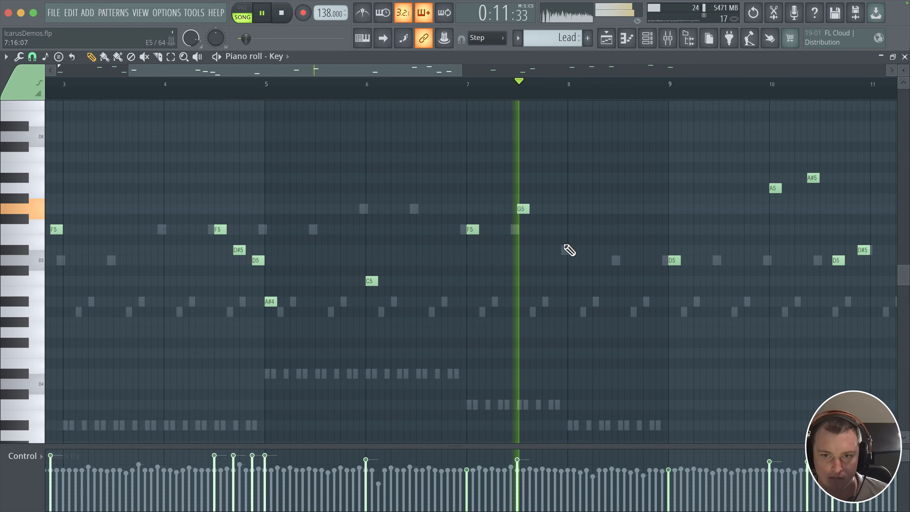
- Place an A4 at the start of bar 8 and an A#4 at 8:09
{"action": "left_click", "coordinate": [569, 250]}
{"action": "mouse_move", "coordinate": [572, 250]}
{"action": "left_mouse_down"}
{"action": "mouse_move", "coordinate": [571, 266]}
{"action": "mouse_move", "coordinate": [568, 258]}
{"action": "left_mouse_up"}
{"action": "key", "text": "space"}
{"action": "key", "text": "space"}
{"action": "scroll", "coordinate": [510, 260], "scroll_direction": "up", "scroll_amount": 3}
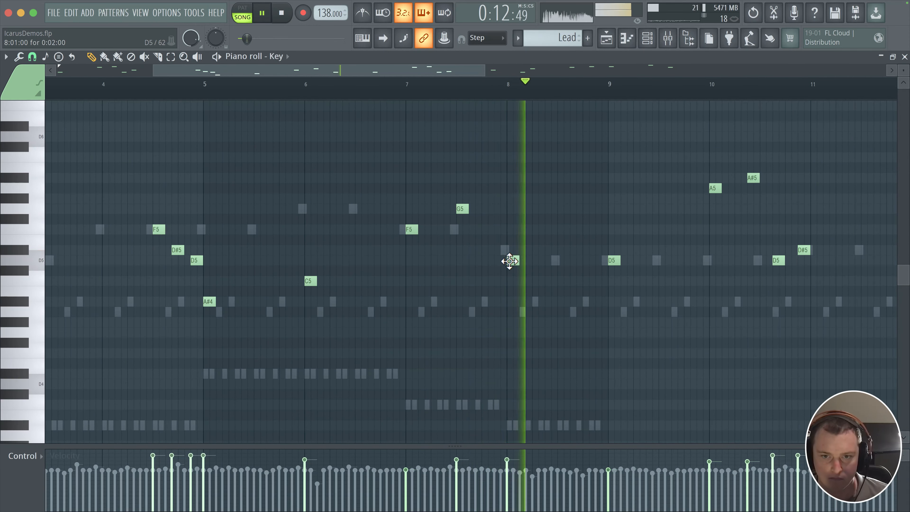
{"action": "left_click_drag", "start_coordinate": [510, 274], "coordinate": [512, 311]}
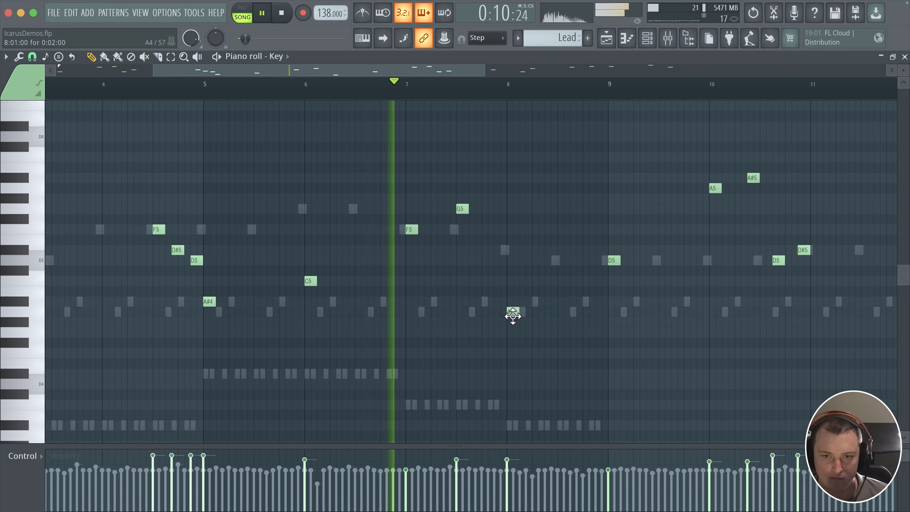
{"action": "left_click", "coordinate": [559, 302]}
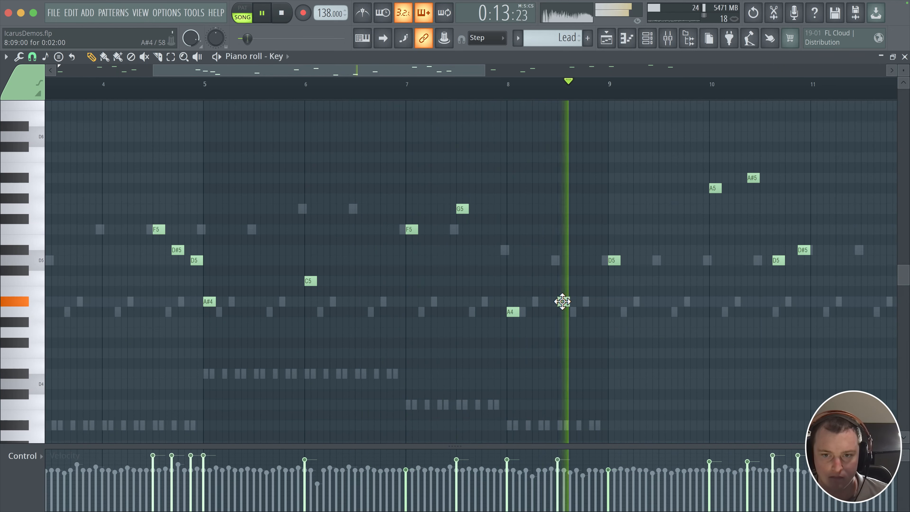
- Move bar 7's G5 to D#5 at 7:07 and add a D5 at 7:13
{"action": "scroll", "coordinate": [569, 300], "scroll_direction": "down", "scroll_amount": 1}
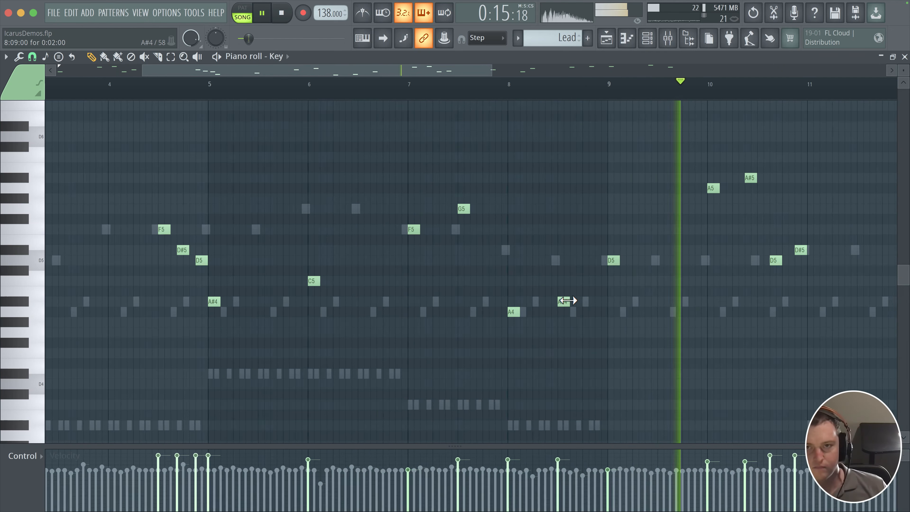
{"action": "scroll", "coordinate": [568, 300], "scroll_direction": "down", "scroll_amount": 5}
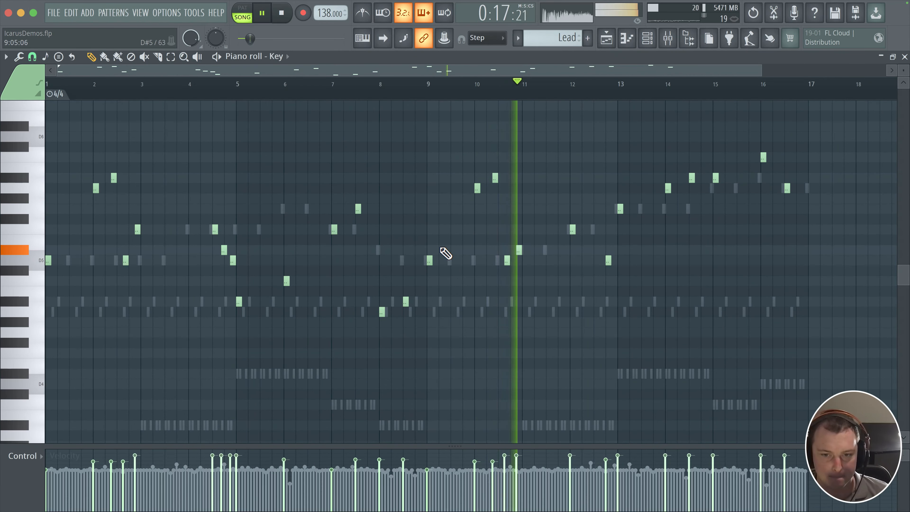
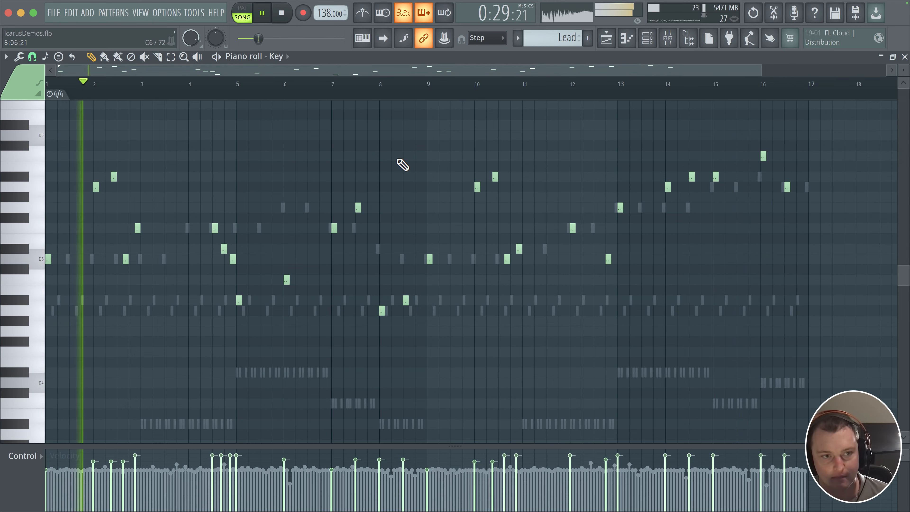
{"action": "scroll", "coordinate": [76, 204], "scroll_direction": "up", "scroll_amount": 3}
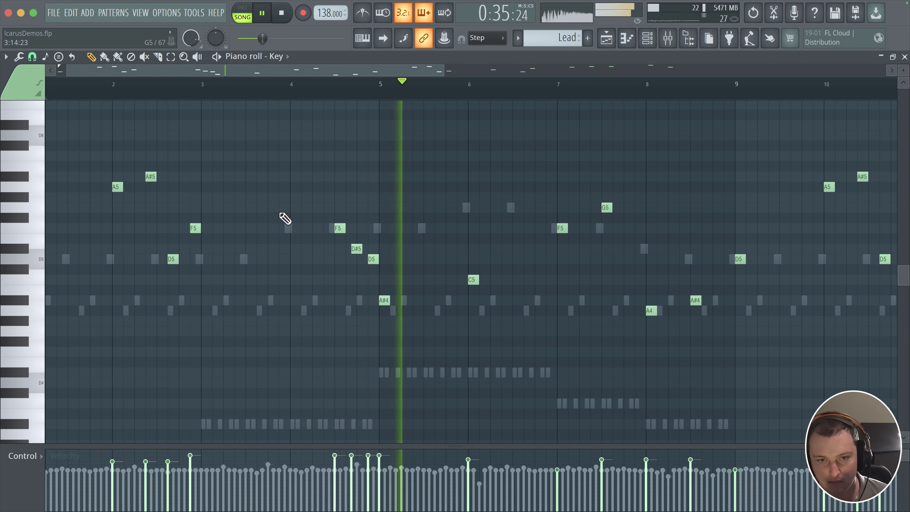
{"action": "left_click_drag", "start_coordinate": [425, 210], "coordinate": [330, 225]}
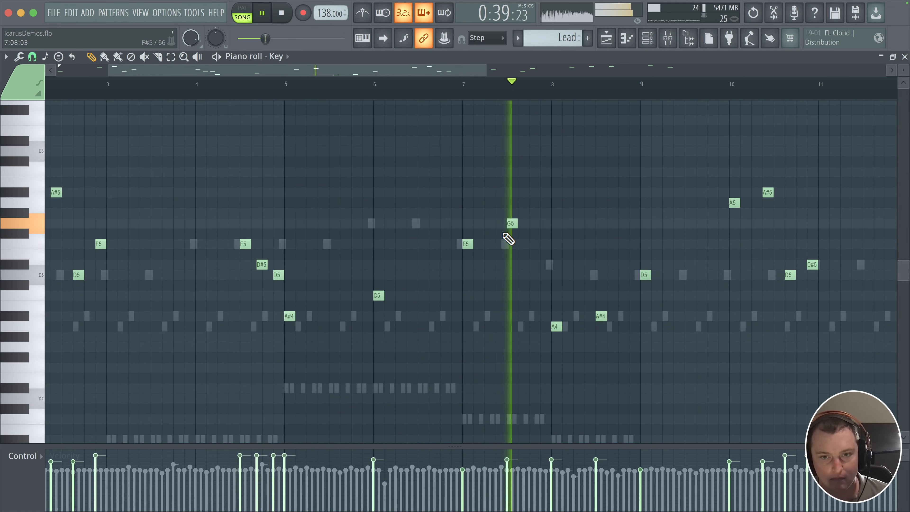
{"action": "left_click", "coordinate": [467, 88]}
{"action": "left_click_drag", "start_coordinate": [512, 223], "coordinate": [499, 264]}
{"action": "key", "text": "space"}
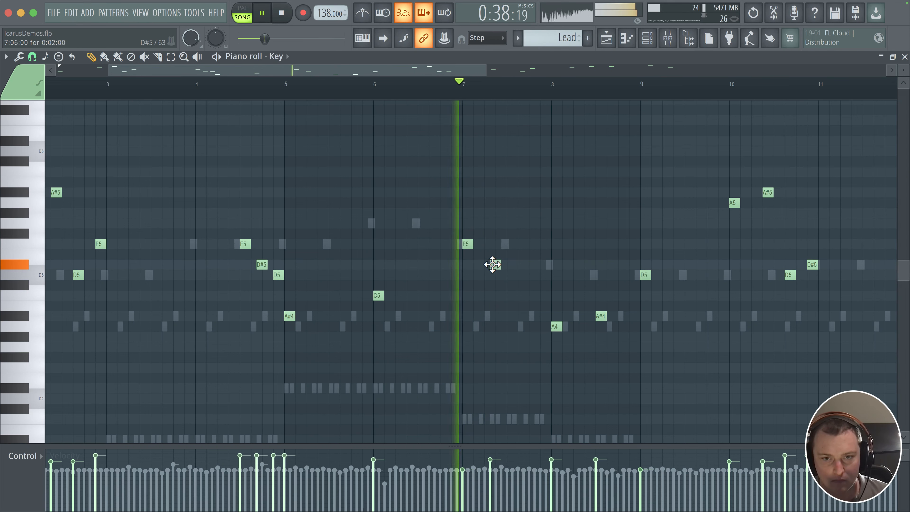
{"action": "left_click", "coordinate": [532, 275]}
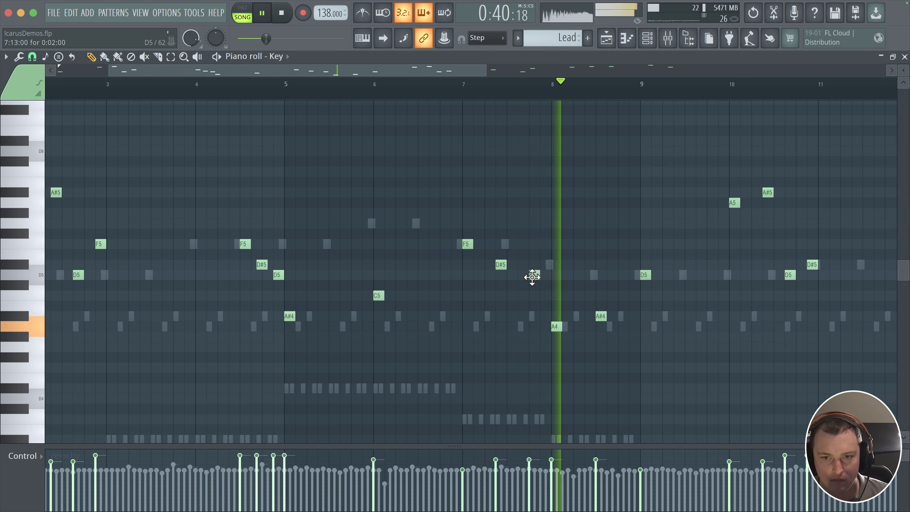
- Listen through the melody up to bar 16 and back at the opening bars, following the playback
{"action": "scroll", "coordinate": [406, 284], "scroll_direction": "down", "scroll_amount": 5}
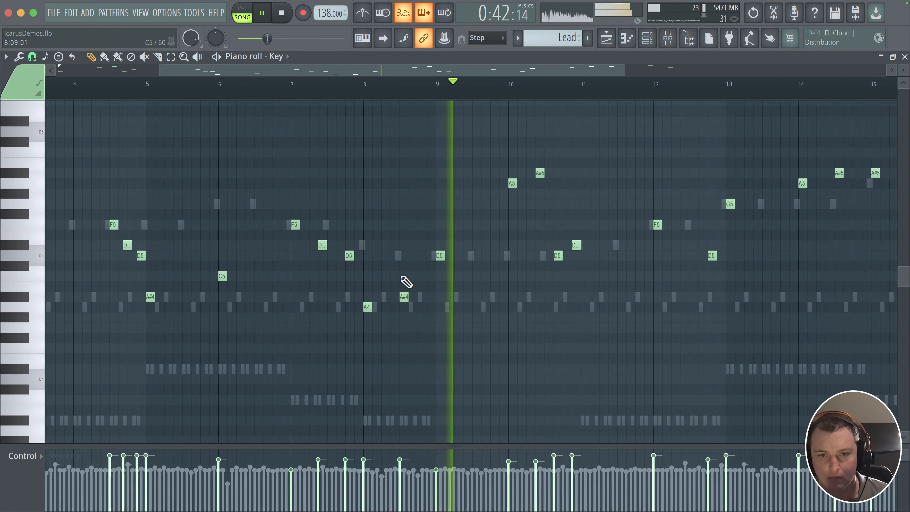
{"action": "scroll", "coordinate": [407, 283], "scroll_direction": "up", "scroll_amount": 2}
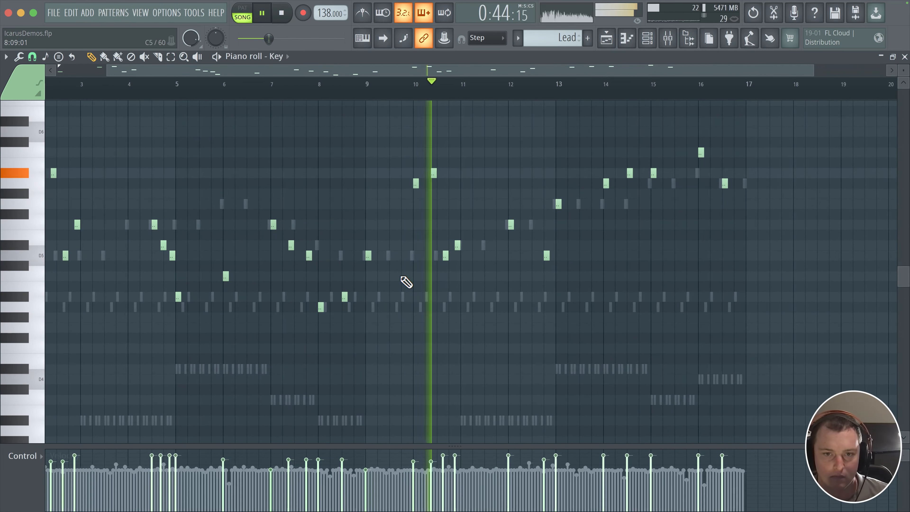
{"action": "scroll", "coordinate": [406, 283], "scroll_direction": "up", "scroll_amount": 1}
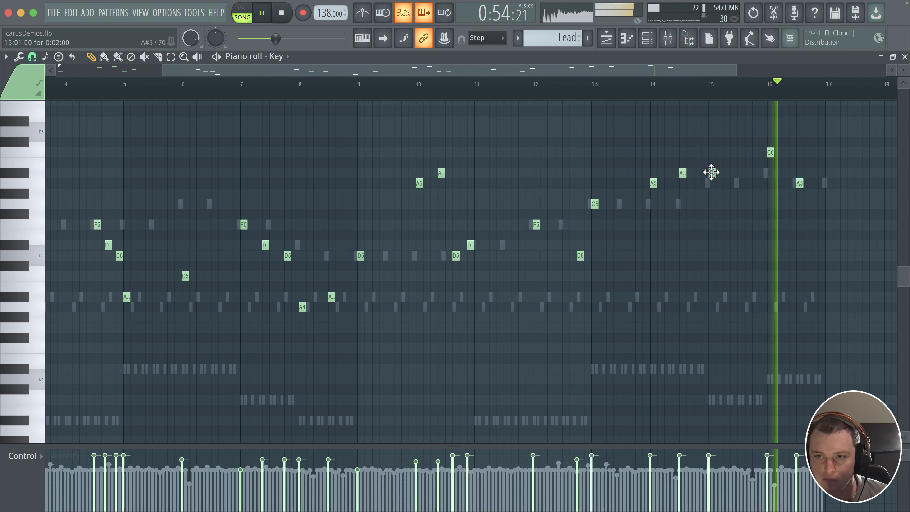
{"action": "scroll", "coordinate": [296, 194], "scroll_direction": "down", "scroll_amount": 1}
{"action": "left_click_drag", "start_coordinate": [415, 186], "coordinate": [554, 193]}
{"action": "left_click_drag", "start_coordinate": [294, 192], "coordinate": [313, 193]}
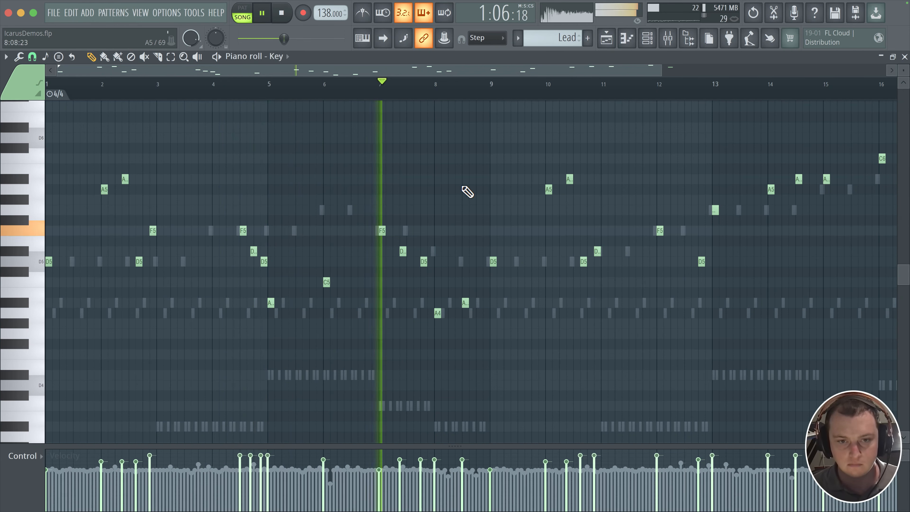
- Raise bar 8's opening A4 to A#4 and its A#4 at 8:09 to C5, replaying from bar 7
{"action": "scroll", "coordinate": [436, 209], "scroll_direction": "up", "scroll_amount": 2}
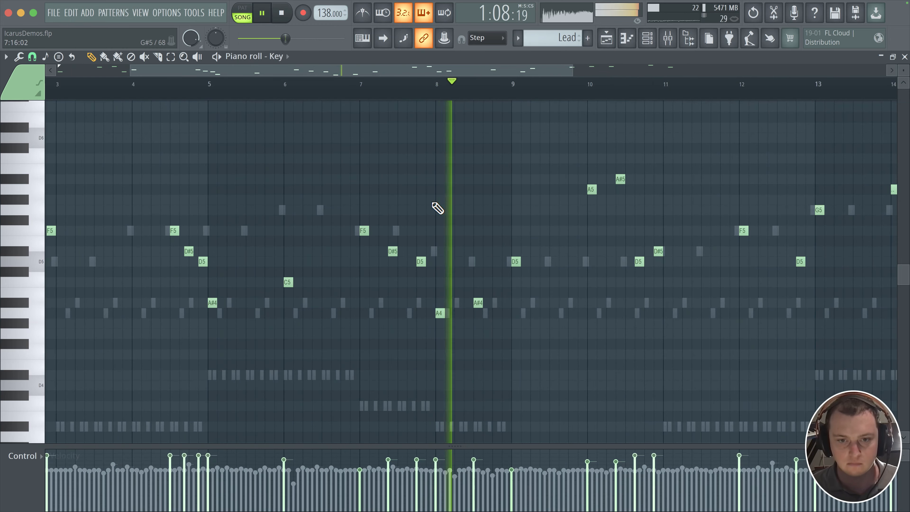
{"action": "left_click", "coordinate": [378, 93]}
{"action": "scroll", "coordinate": [422, 295], "scroll_direction": "up", "scroll_amount": 3}
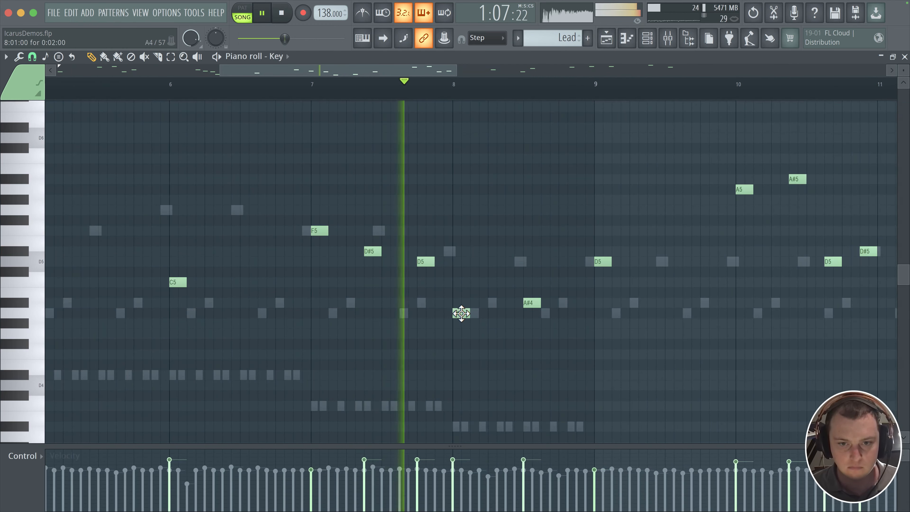
{"action": "left_click_drag", "start_coordinate": [524, 301], "coordinate": [524, 282]}
{"action": "key", "text": "space"}
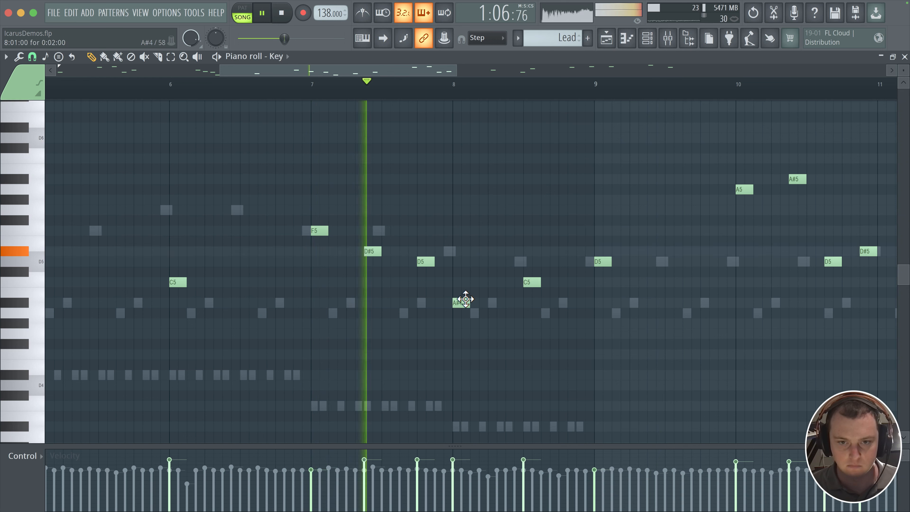
- Raise the C5 at 8:09 to D5 and replay the phrase from bar 7
{"action": "left_click_drag", "start_coordinate": [526, 280], "coordinate": [526, 256]}
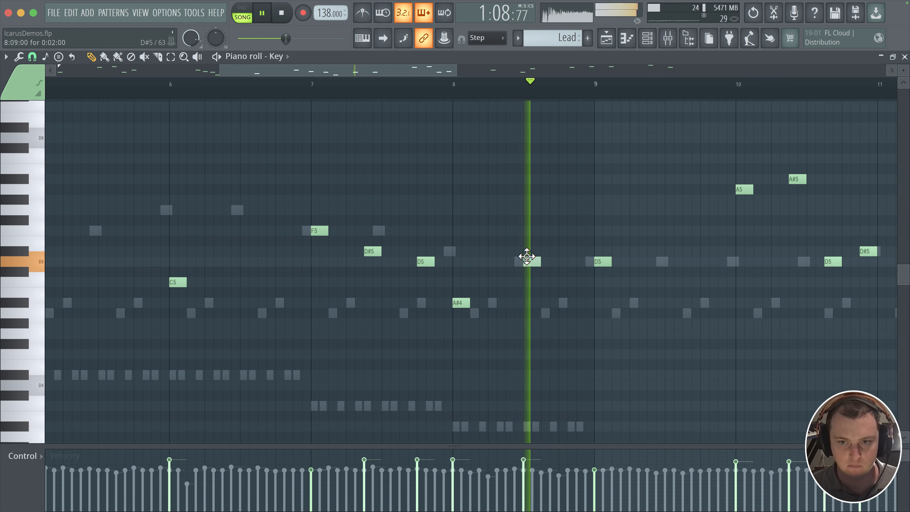
{"action": "key", "text": "space"}
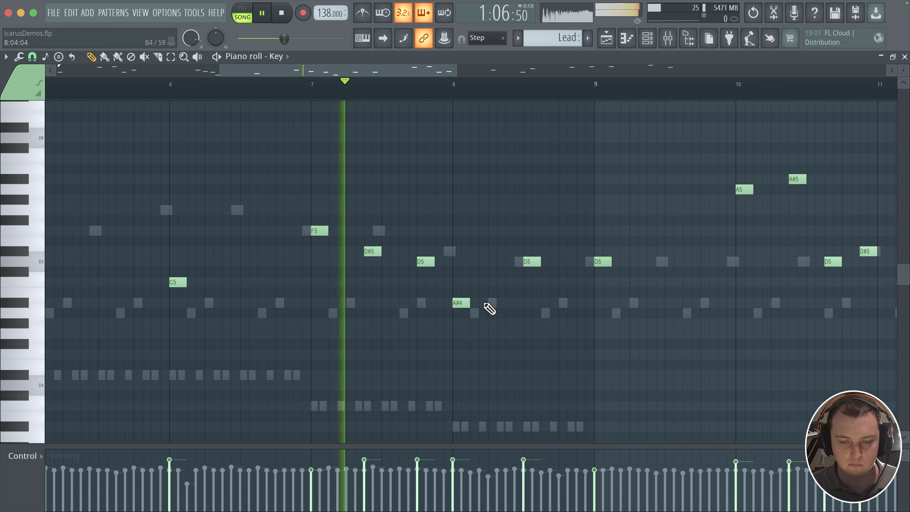
{"action": "key", "text": "space"}
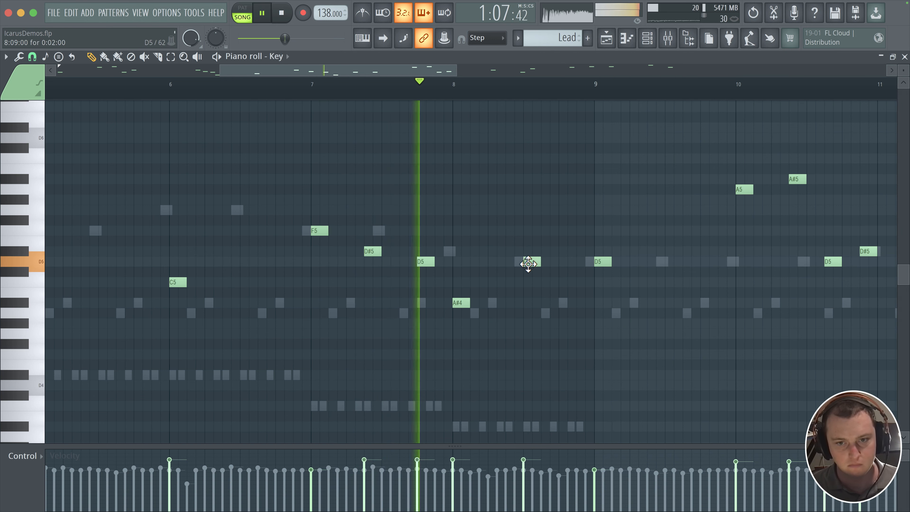
- Lower the 8:09 note to A4 and bar 8's opening A#4 to A4, replaying the phrase from bar 7
{"action": "left_click_drag", "start_coordinate": [526, 261], "coordinate": [531, 334]}
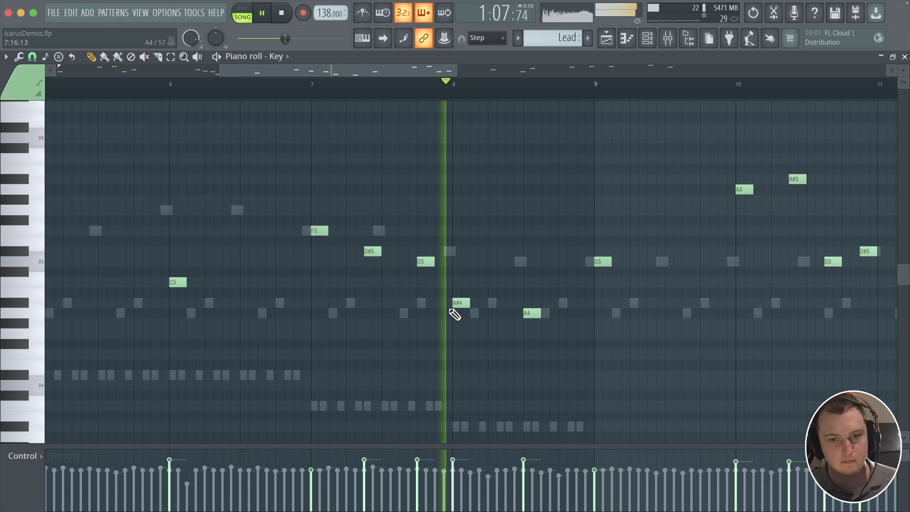
{"action": "left_click_drag", "start_coordinate": [460, 304], "coordinate": [458, 317]}
{"action": "key", "text": "space"}
{"action": "key", "text": "space"}
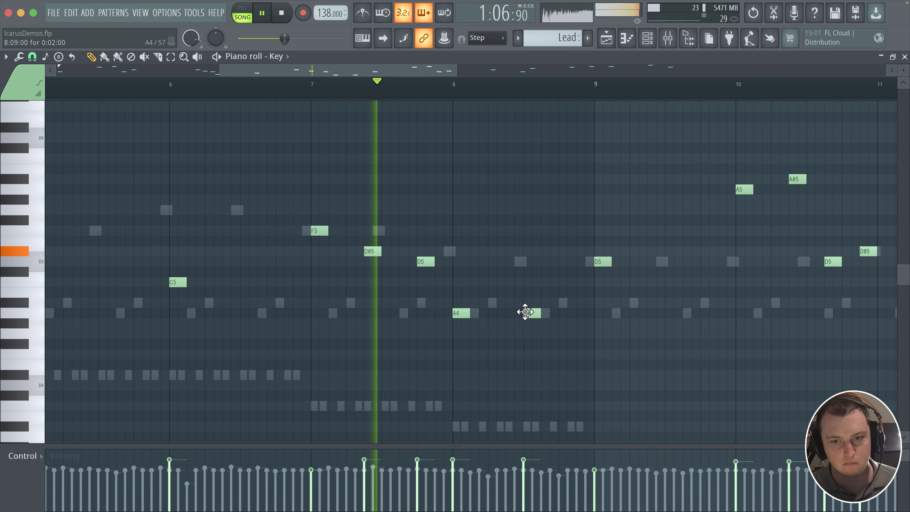
- Raise the A4 at 8:09 and the A4 opening bar 8 to A#4
{"action": "left_click_drag", "start_coordinate": [528, 312], "coordinate": [465, 287]}
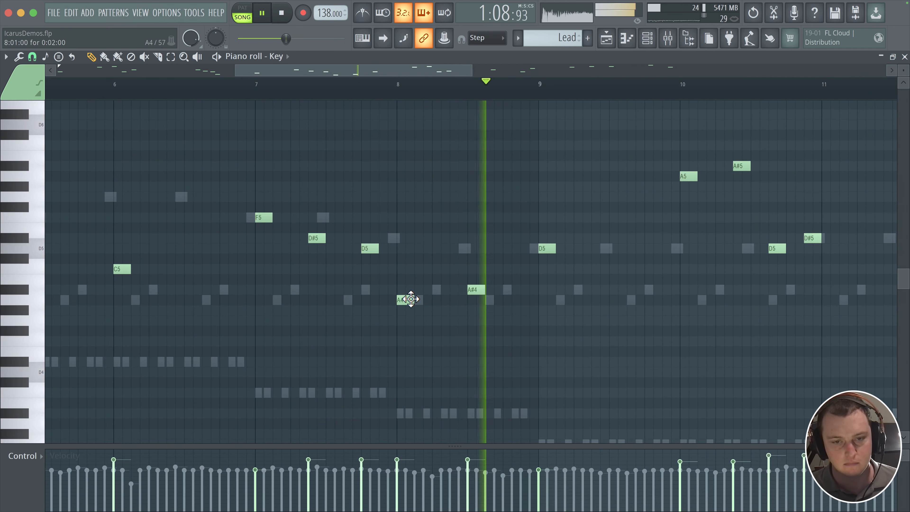
{"action": "left_click_drag", "start_coordinate": [410, 299], "coordinate": [405, 288]}
- Raise the D5 at 10:11 to F5 and the D#5 at 10:15 to G5, replaying from bar 10
{"action": "scroll", "coordinate": [510, 284], "scroll_direction": "down", "scroll_amount": 3}
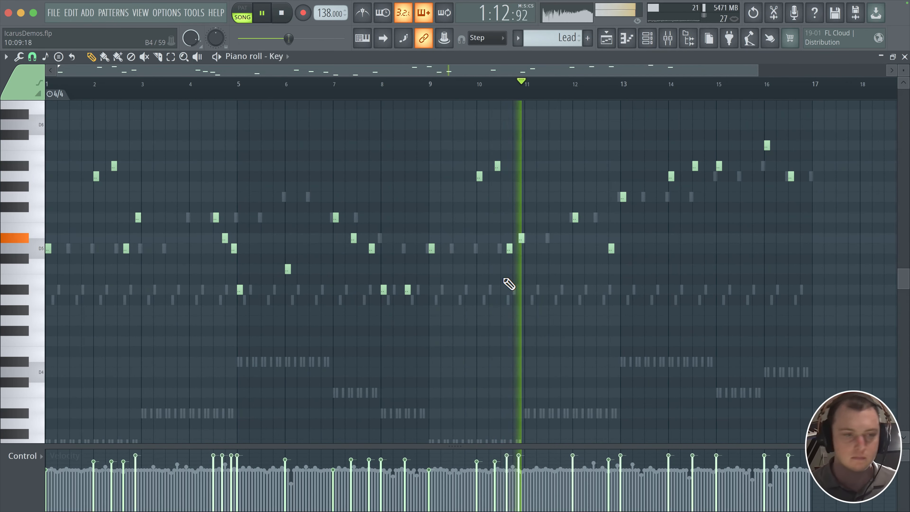
{"action": "left_click", "coordinate": [481, 86]}
{"action": "scroll", "coordinate": [512, 224], "scroll_direction": "up", "scroll_amount": 4}
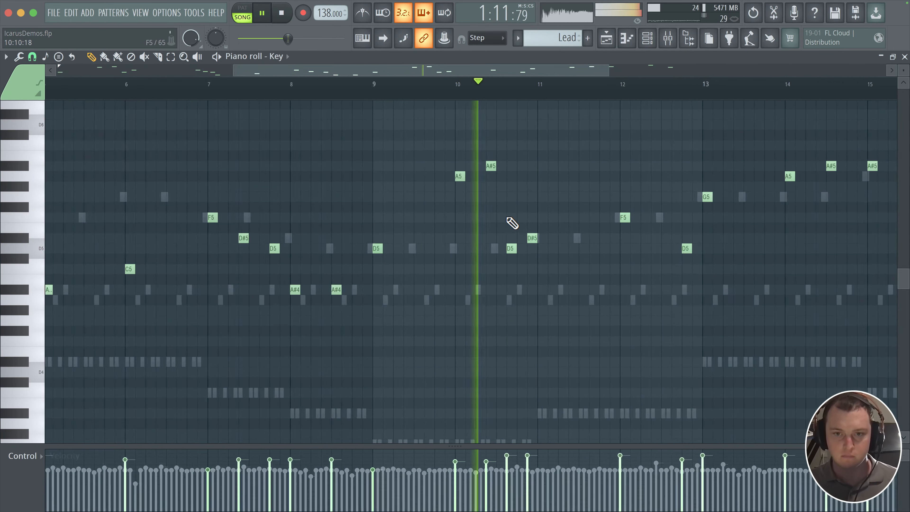
{"action": "key", "text": "space"}
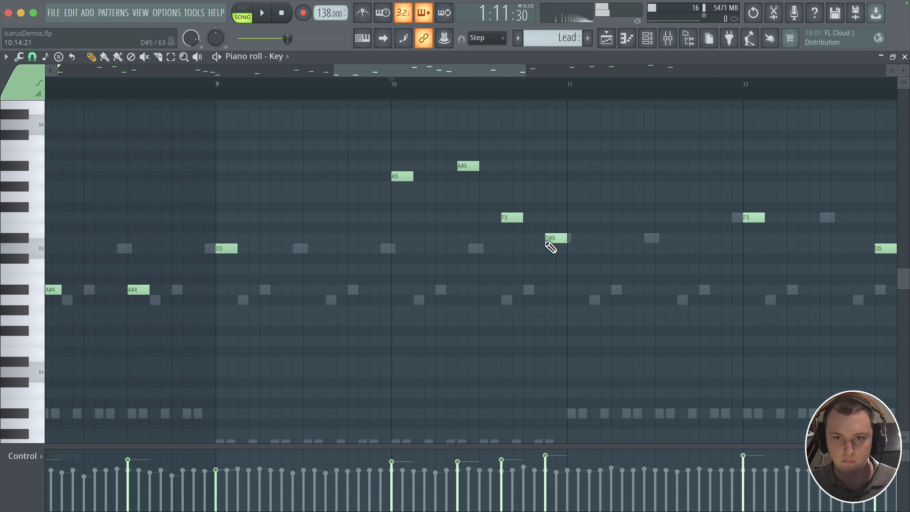
{"action": "key", "text": "space"}
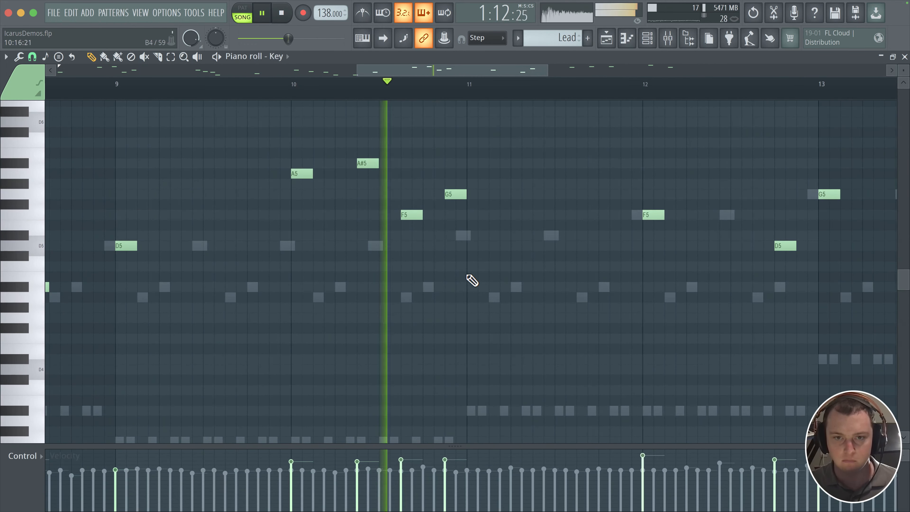
- Lower the F5 at 10:11 to D#5 and raise the G5 at 10:15 to A5, replaying from bar 10
{"action": "left_click_drag", "start_coordinate": [410, 230], "coordinate": [410, 235]}
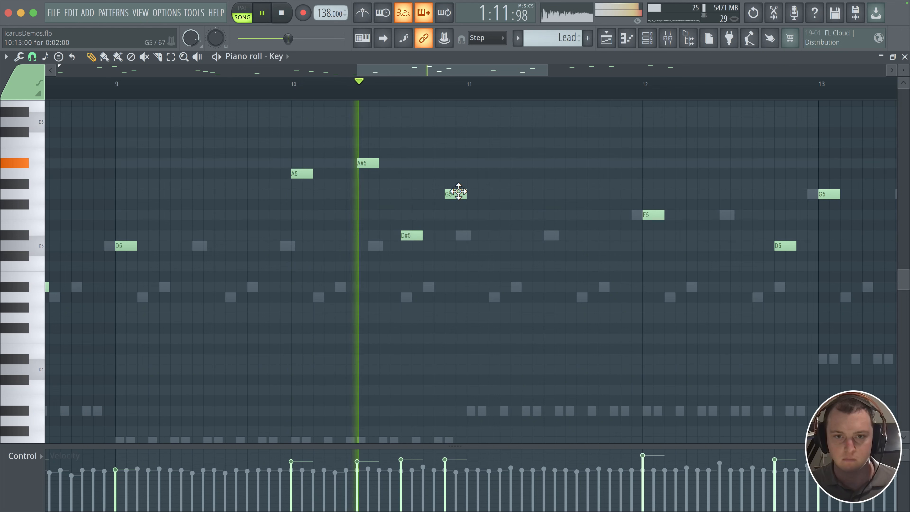
{"action": "key", "text": "space"}
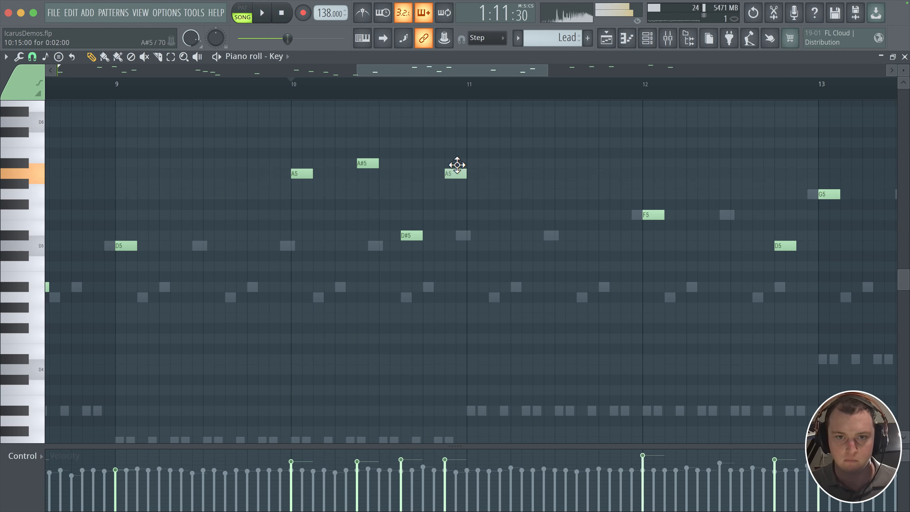
{"action": "key", "text": "space"}
- Replace the last two notes of bar 10 with a D#6 at 10:11 and a D6 at 10:15
{"action": "right_click", "coordinate": [455, 173]}
{"action": "right_click", "coordinate": [412, 235]}
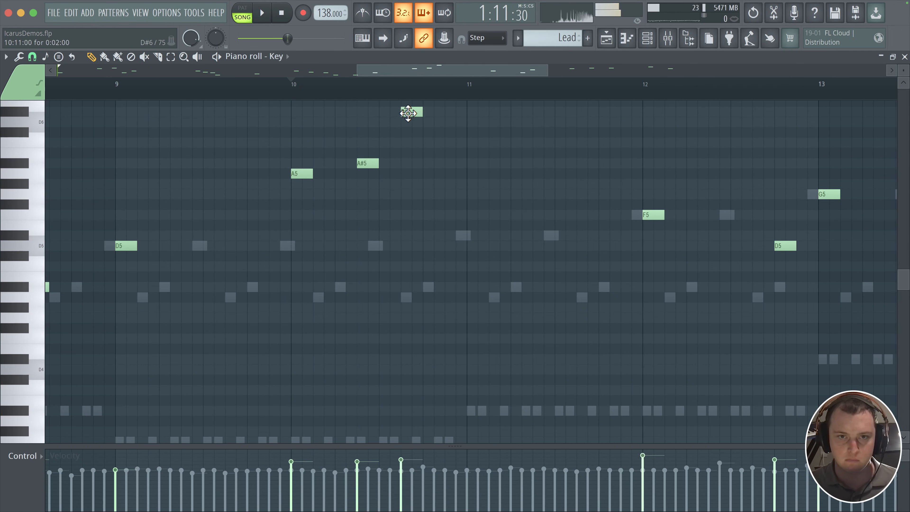
{"action": "key", "text": "space"}
{"action": "left_click", "coordinate": [452, 122]}
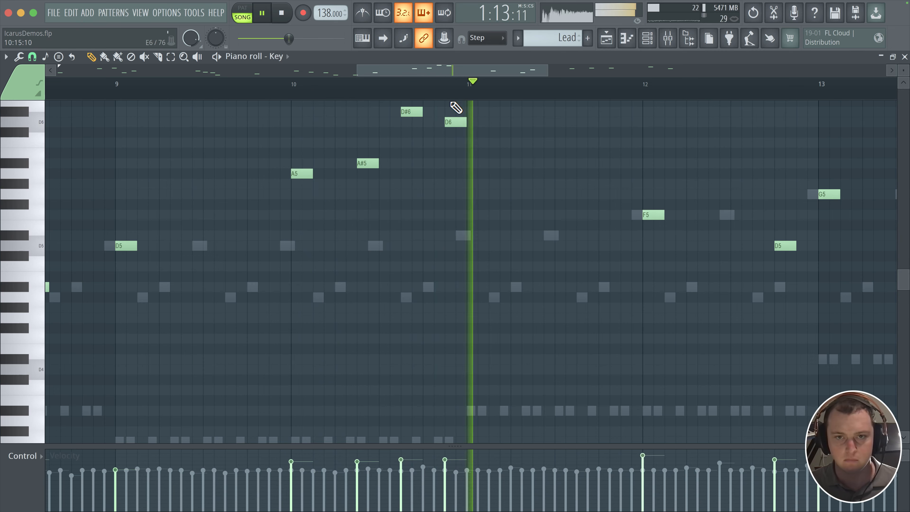
- Listen to the rest of the melody, and again from its opening bars up to bar 8
{"action": "scroll", "coordinate": [475, 172], "scroll_direction": "down", "scroll_amount": 1}
{"action": "scroll", "coordinate": [485, 182], "scroll_direction": "down", "scroll_amount": 4}
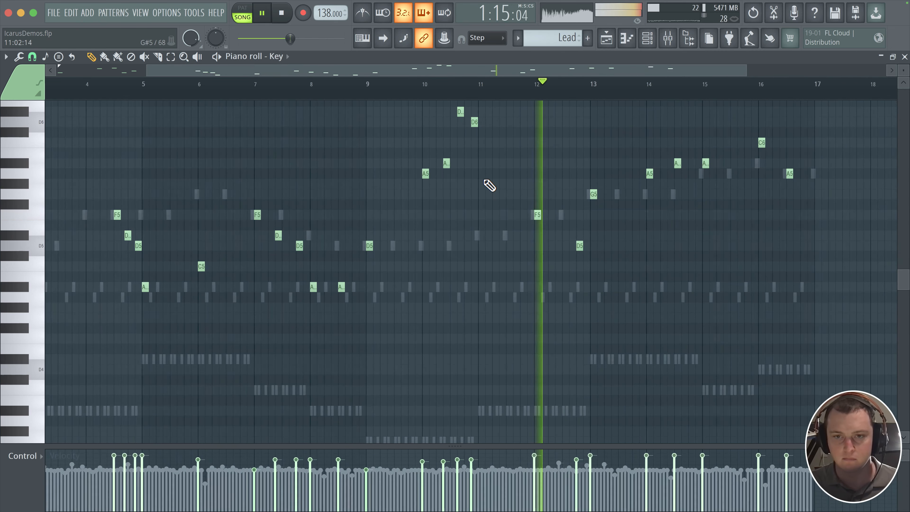
{"action": "scroll", "coordinate": [131, 108], "scroll_direction": "down", "scroll_amount": 4}
{"action": "scroll", "coordinate": [166, 165], "scroll_direction": "up", "scroll_amount": 3}
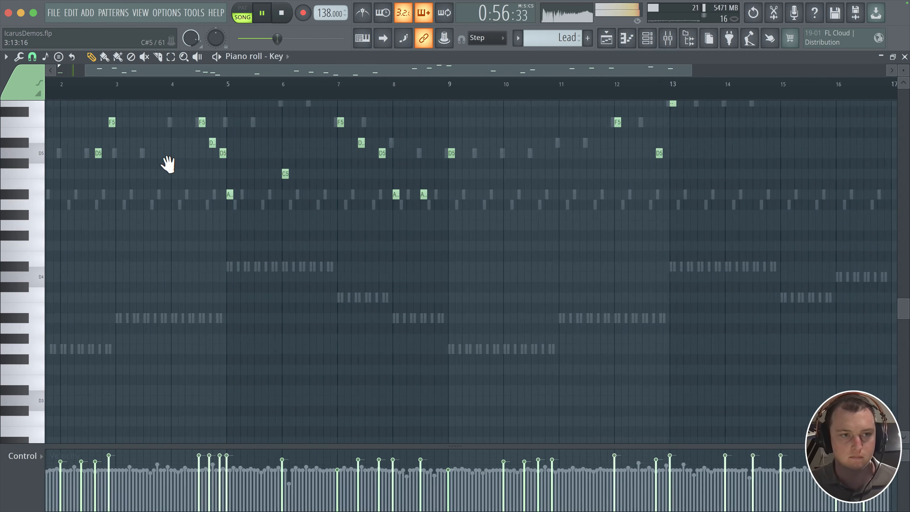
{"action": "scroll", "coordinate": [451, 220], "scroll_direction": "up", "scroll_amount": 4}
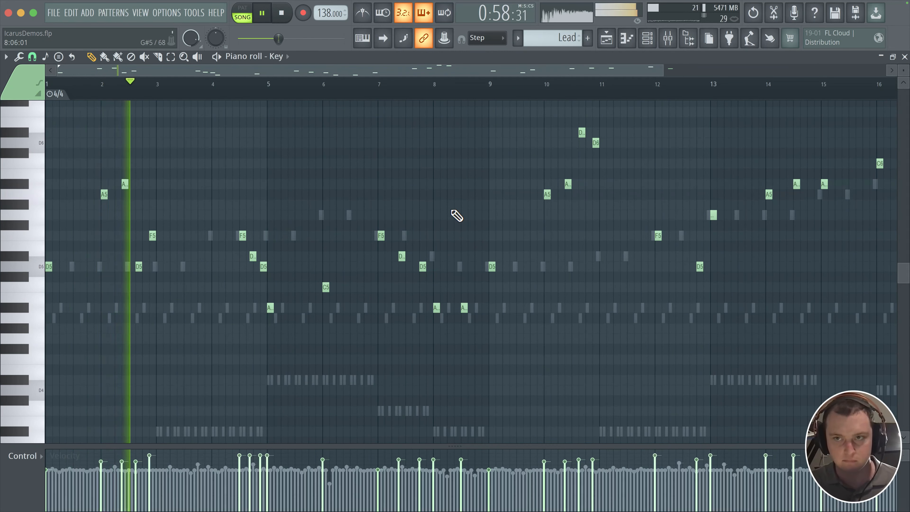
{"action": "scroll", "coordinate": [301, 219], "scroll_direction": "up", "scroll_amount": 3}
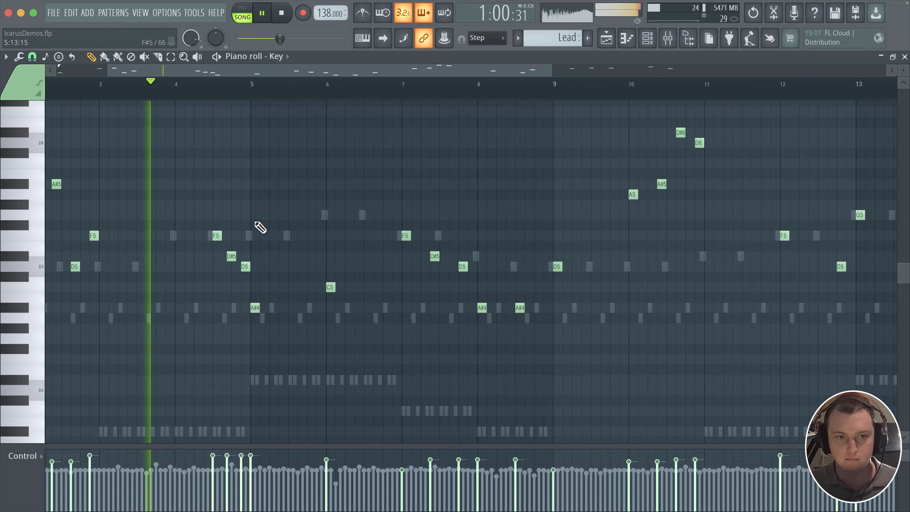
{"action": "scroll", "coordinate": [215, 229], "scroll_direction": "up", "scroll_amount": 1}
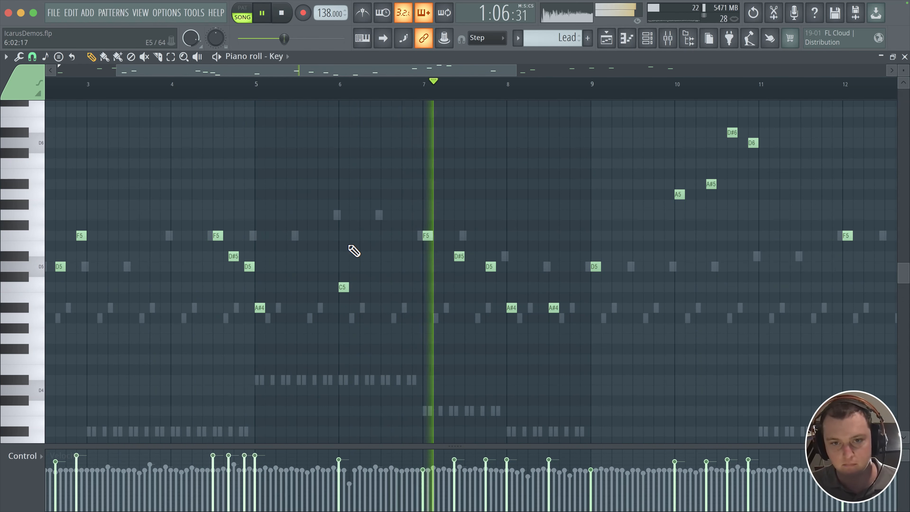
{"action": "left_click_drag", "start_coordinate": [509, 201], "coordinate": [380, 196]}
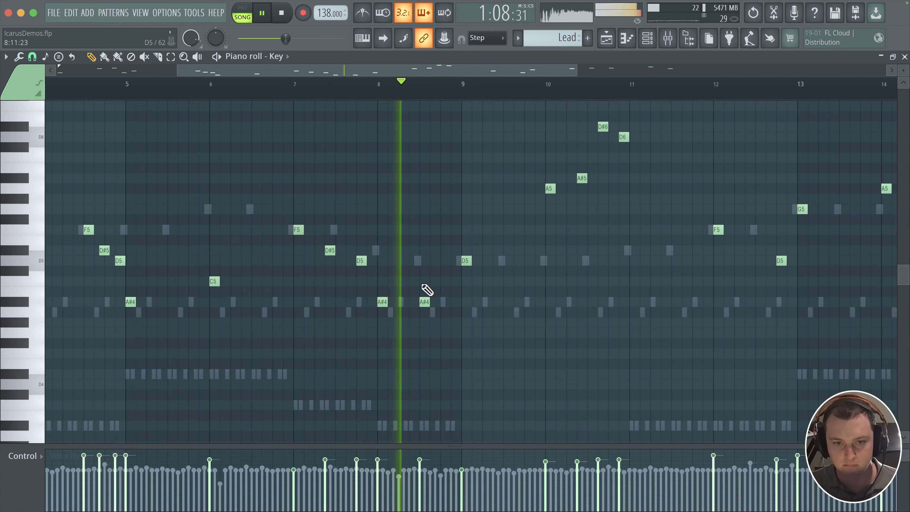
- Raise the A#4 at 8:09 to C5, replaying from the start of bar 8
{"action": "scroll", "coordinate": [425, 292], "scroll_direction": "up", "scroll_amount": 3}
{"action": "left_click", "coordinate": [377, 84]}
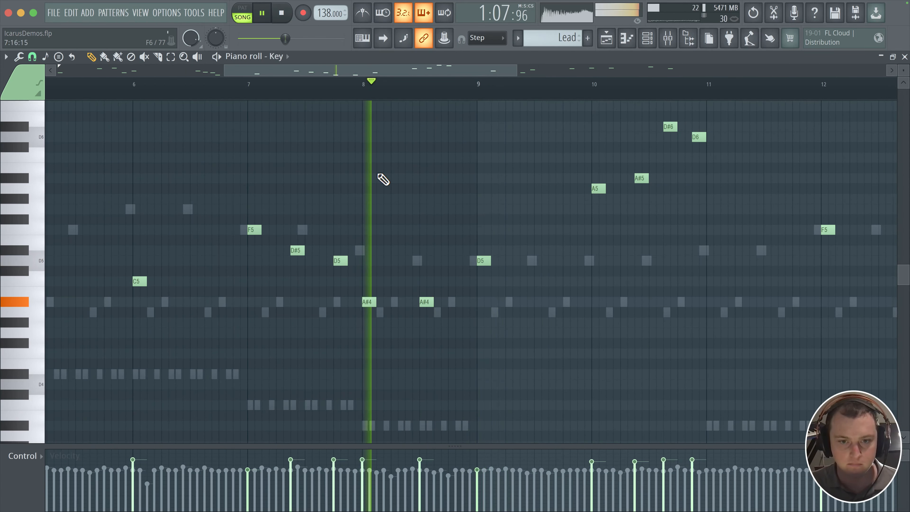
{"action": "left_click_drag", "start_coordinate": [426, 301], "coordinate": [426, 276]}
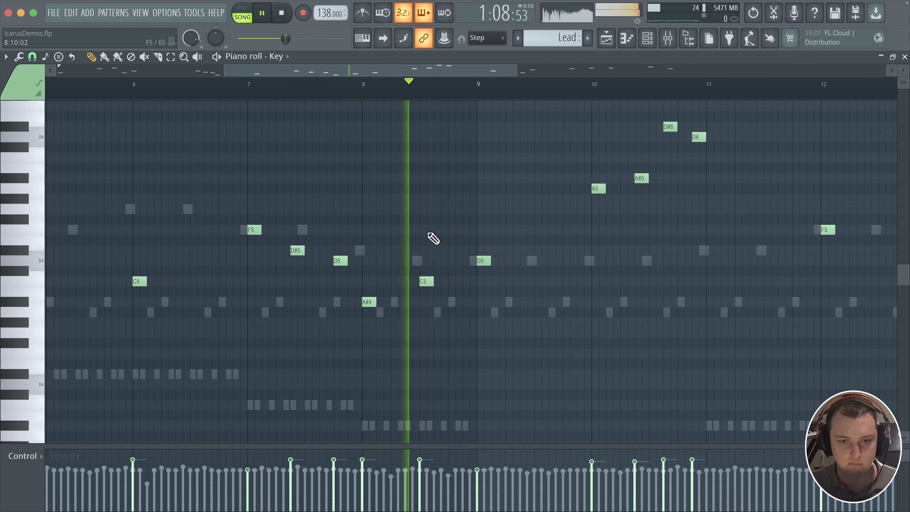
- Delete the D#6 and D6 at the end of bar 10 and replay from bar 10
{"action": "scroll", "coordinate": [481, 308], "scroll_direction": "down", "scroll_amount": 4}
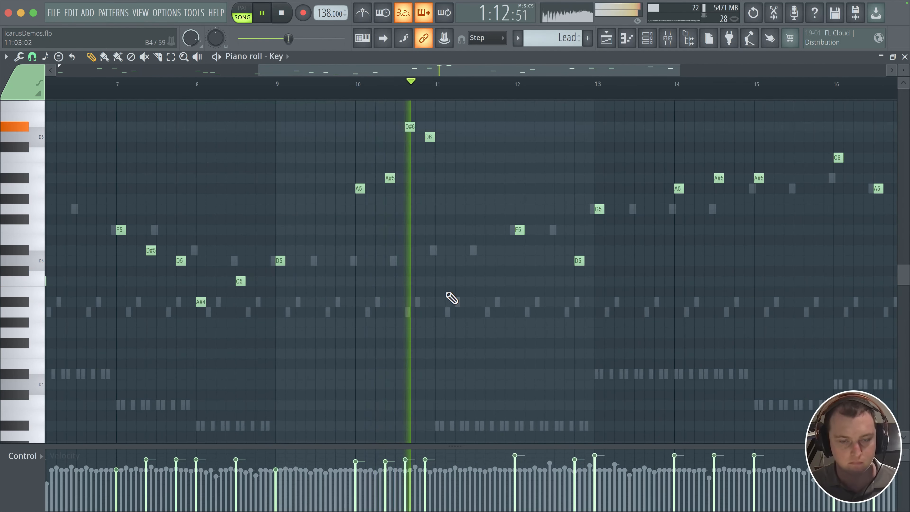
{"action": "scroll", "coordinate": [413, 168], "scroll_direction": "up", "scroll_amount": 1}
{"action": "scroll", "coordinate": [378, 211], "scroll_direction": "up", "scroll_amount": 3}
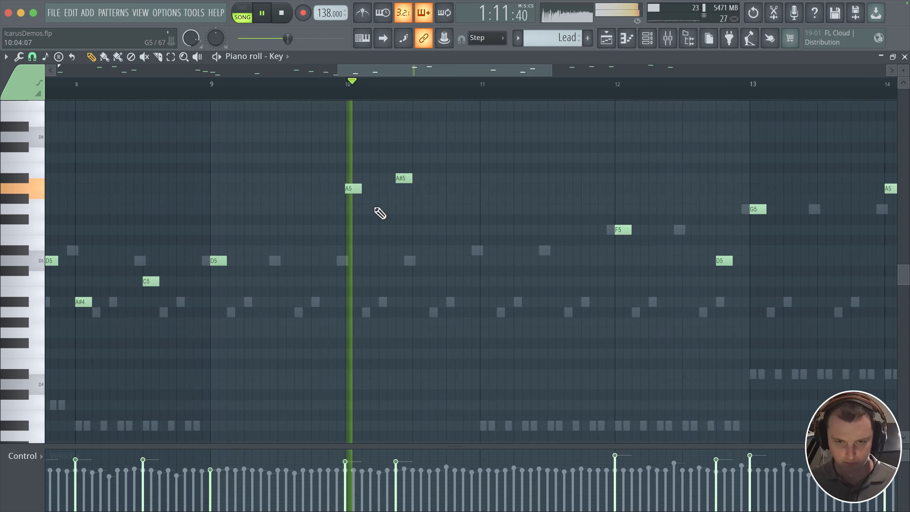
{"action": "key", "text": "space"}
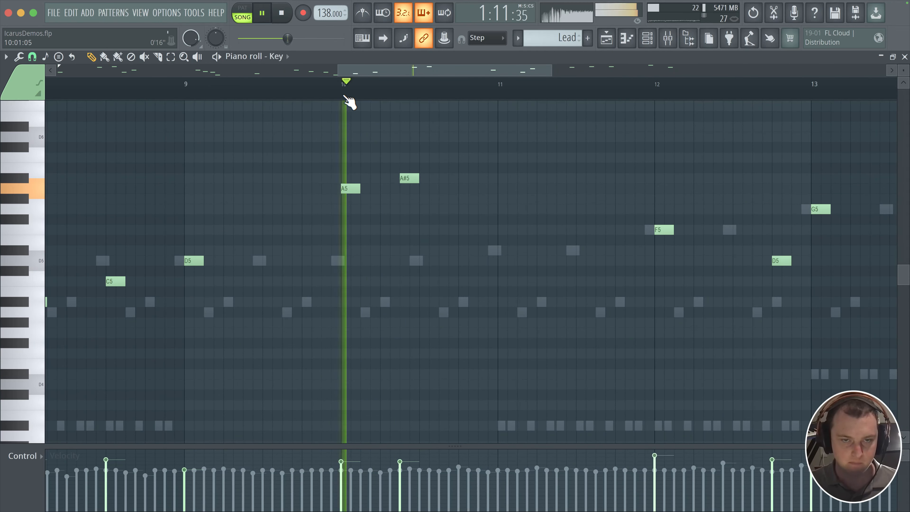
- Add a D#5 at the start of bar 11 and an A#4 at 10:13
{"action": "left_click", "coordinate": [501, 251]}
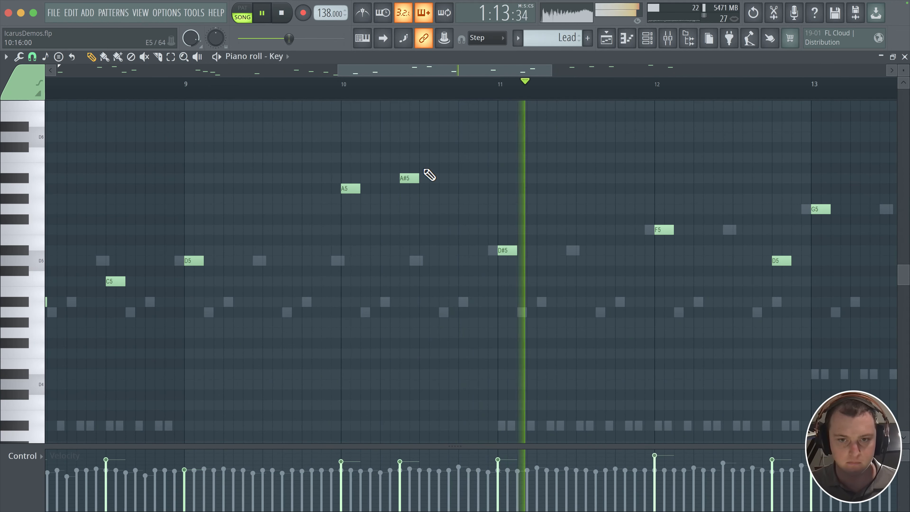
{"action": "left_click", "coordinate": [462, 302]}
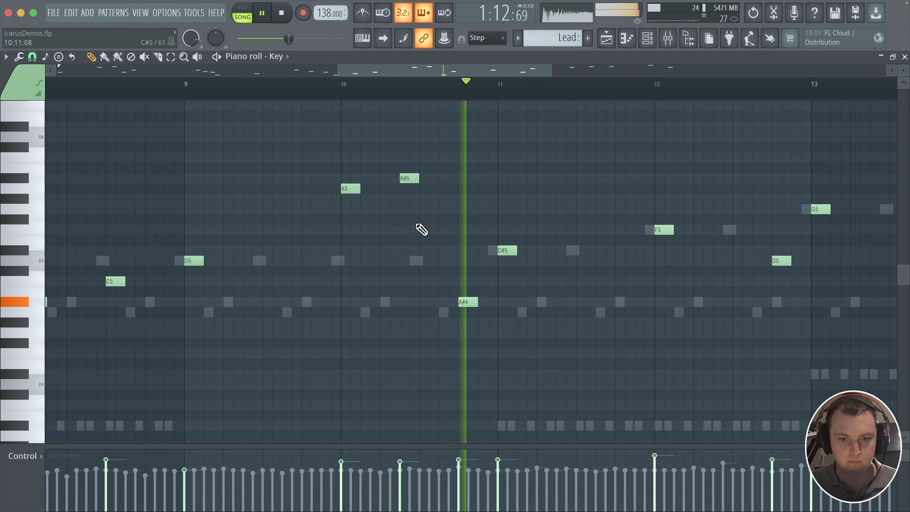
{"action": "scroll", "coordinate": [465, 287], "scroll_direction": "down", "scroll_amount": 1}
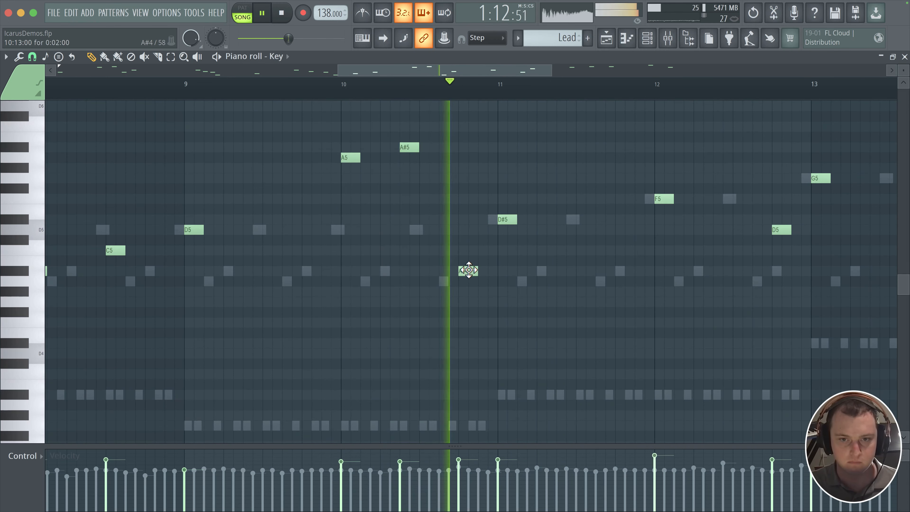
- Move the A#4 at 10:13 to D5 at 10:11, and shift the D#5 at the start of bar 11 back to 10:15
{"action": "left_click_drag", "start_coordinate": [468, 271], "coordinate": [468, 232]}
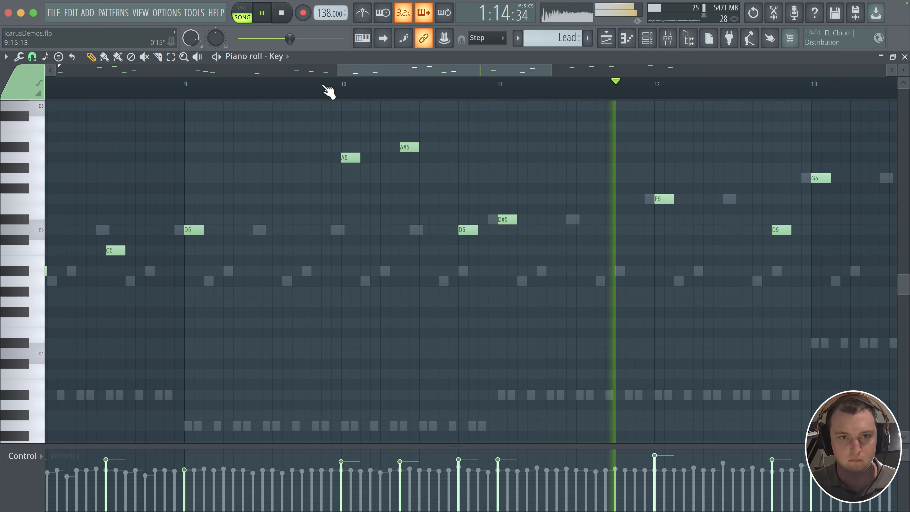
{"action": "key", "text": "space"}
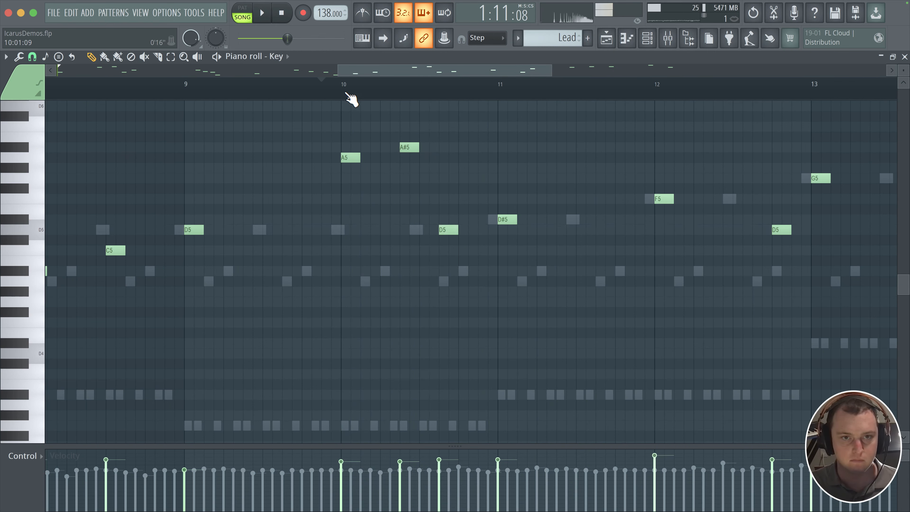
{"action": "key", "text": "space"}
{"action": "scroll", "coordinate": [469, 260], "scroll_direction": "right", "scroll_amount": 5}
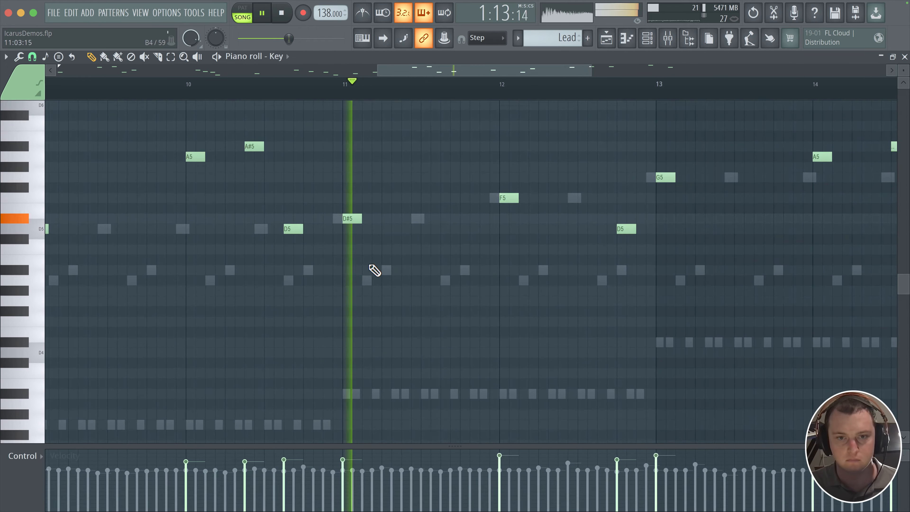
{"action": "left_click_drag", "start_coordinate": [341, 224], "coordinate": [324, 222]}
{"action": "scroll", "coordinate": [458, 224], "scroll_direction": "right", "scroll_amount": 5}
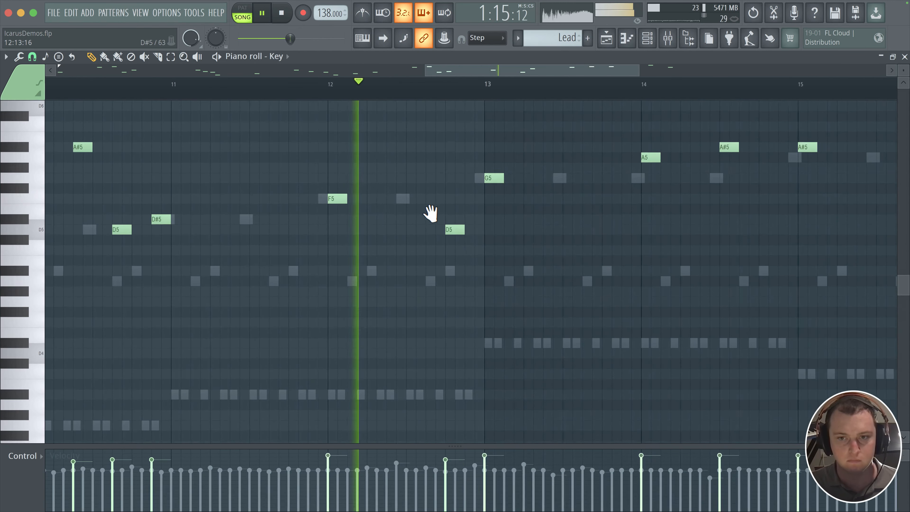
- Lower the A#5 at the start of bar 15 to A5 and replay from bar 14
{"action": "scroll", "coordinate": [469, 236], "scroll_direction": "right", "scroll_amount": 4}
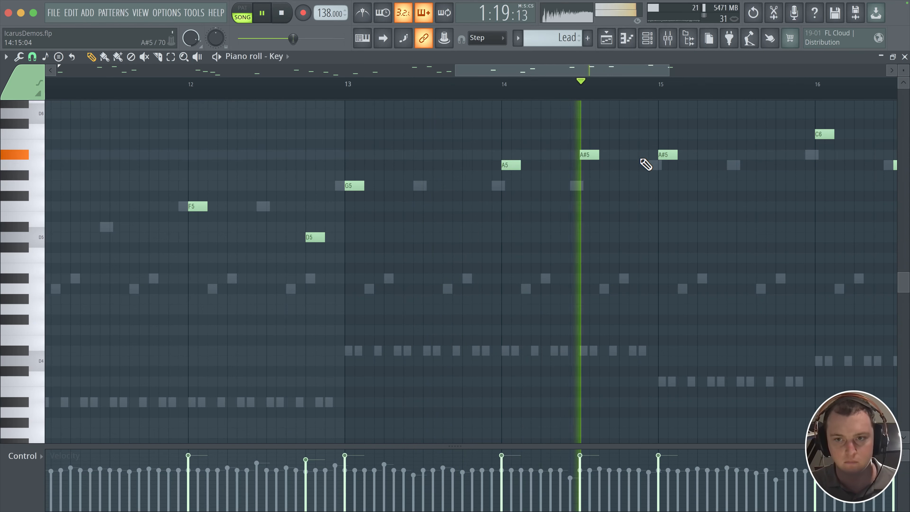
{"action": "left_click_drag", "start_coordinate": [665, 183], "coordinate": [454, 193]}
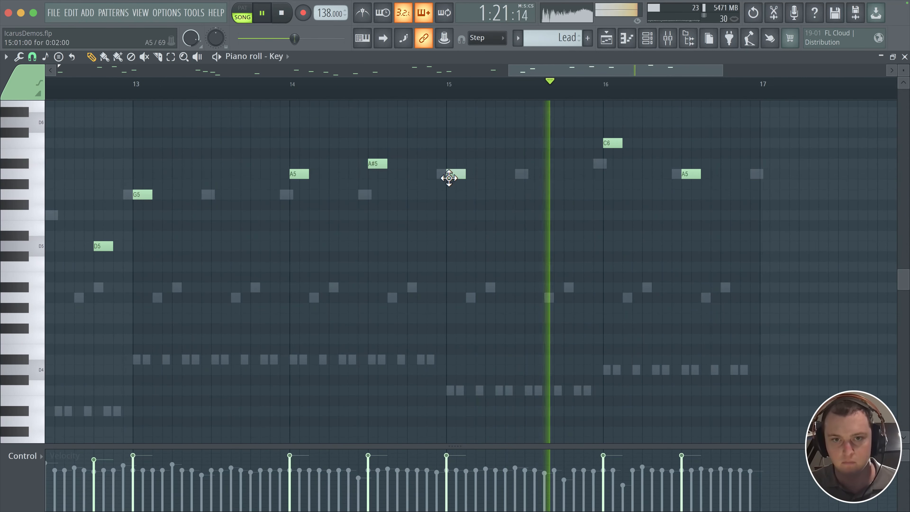
{"action": "left_click", "coordinate": [290, 90]}
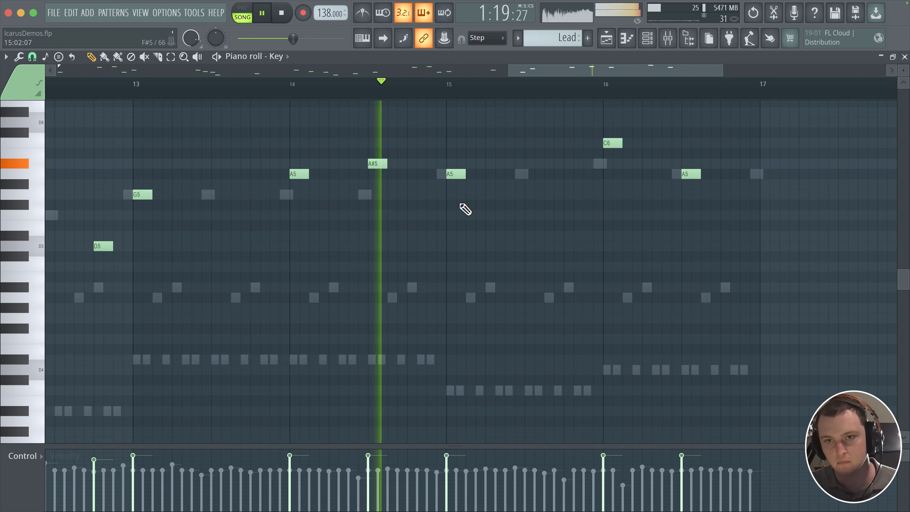
{"action": "left_click", "coordinate": [304, 96]}
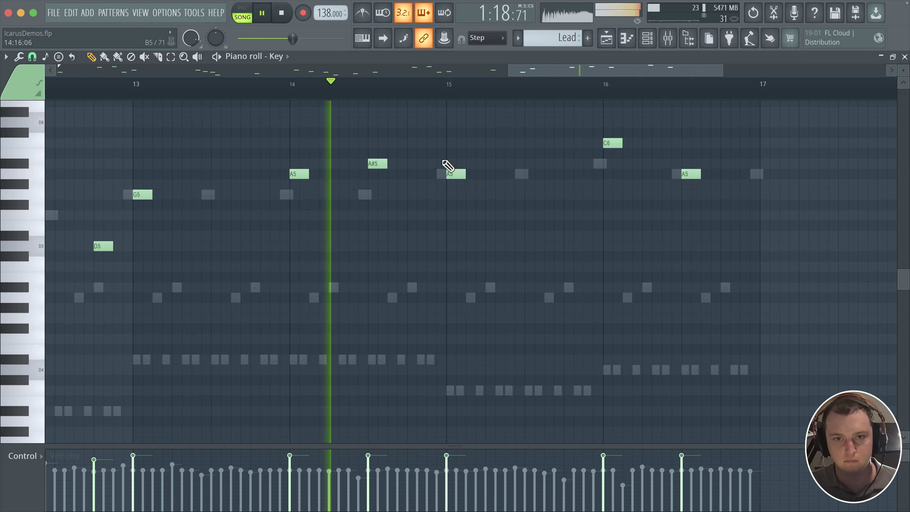
- Try the opening note of bar 15 at C6 and at D6, replaying from bar 14
{"action": "left_click_drag", "start_coordinate": [453, 173], "coordinate": [461, 141]}
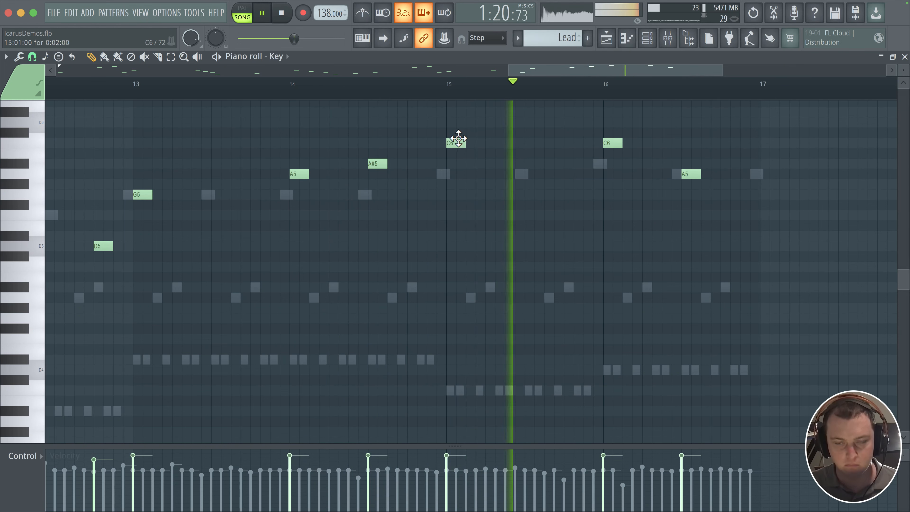
{"action": "left_click", "coordinate": [450, 94]}
{"action": "left_click", "coordinate": [292, 93]}
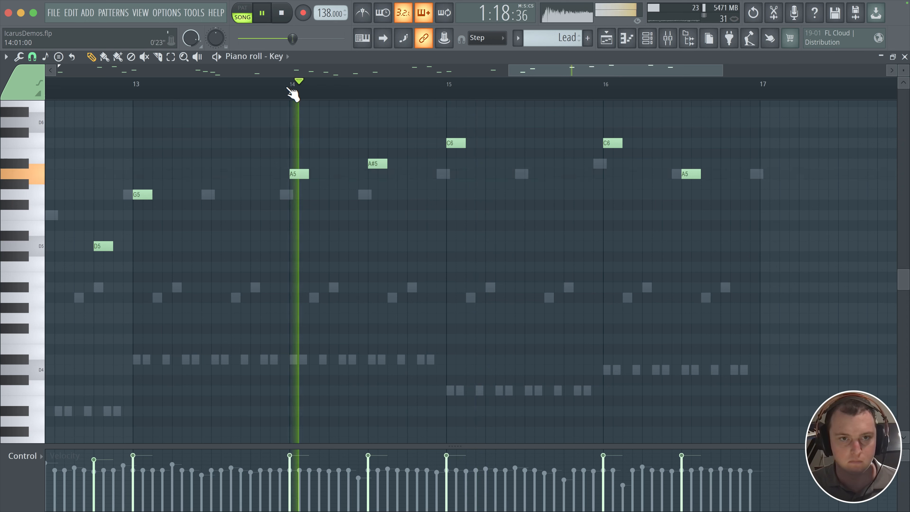
{"action": "left_click_drag", "start_coordinate": [453, 142], "coordinate": [452, 121]}
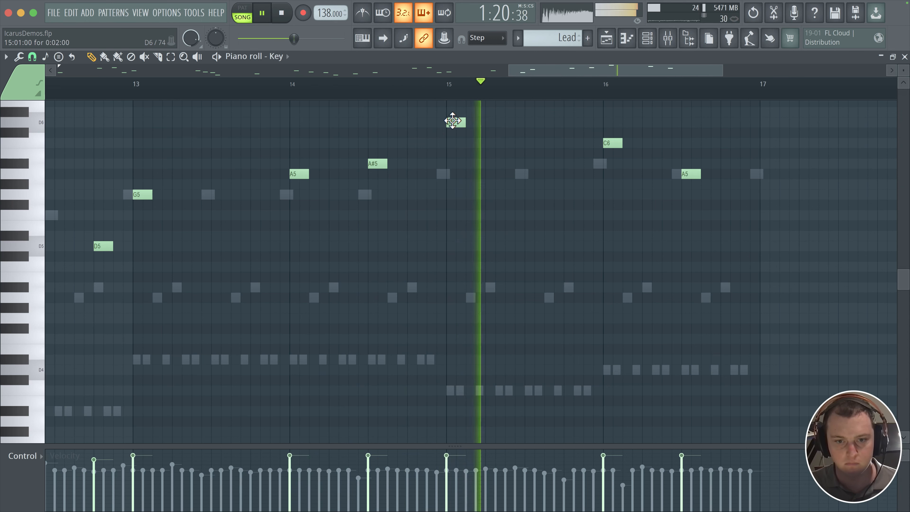
- Replace the D6 at the start of bar 15 with a D#6, and remove the stray C4 placed at 15:02
{"action": "right_click", "coordinate": [455, 122]}
{"action": "key", "text": "space"}
{"action": "key", "text": "space"}
{"action": "left_click", "coordinate": [453, 113]}
{"action": "left_click", "coordinate": [457, 392]}
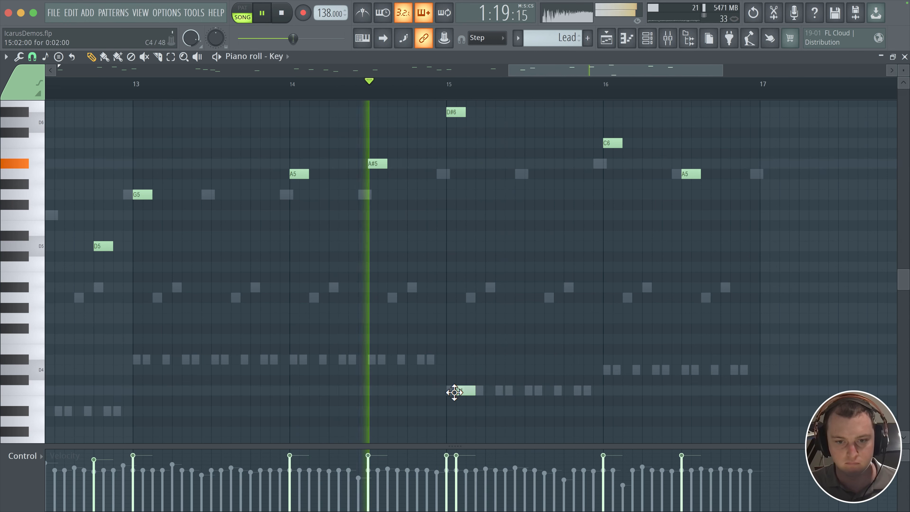
{"action": "right_click", "coordinate": [466, 391]}
- Lower the D#6 at the start of bar 15 to A5, trying C6 and A#5 on the way
{"action": "left_click_drag", "start_coordinate": [450, 112], "coordinate": [451, 147]}
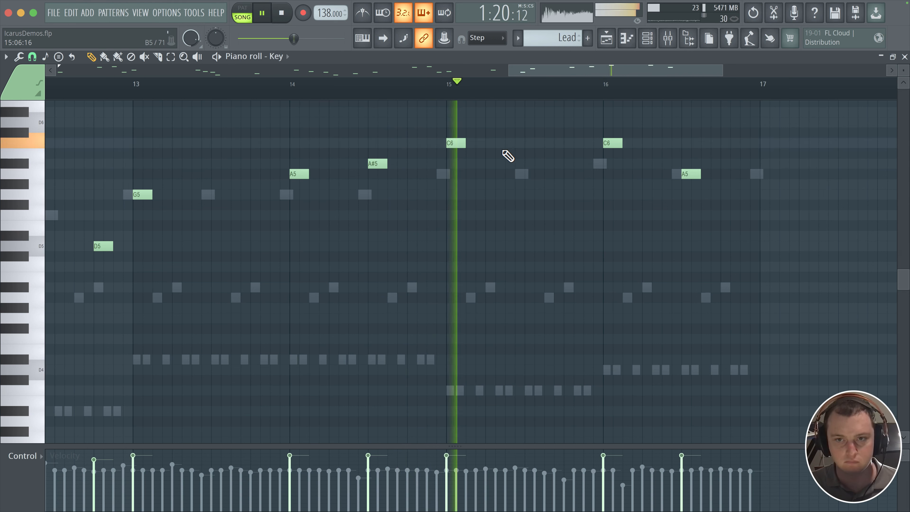
{"action": "left_click_drag", "start_coordinate": [458, 143], "coordinate": [454, 168]}
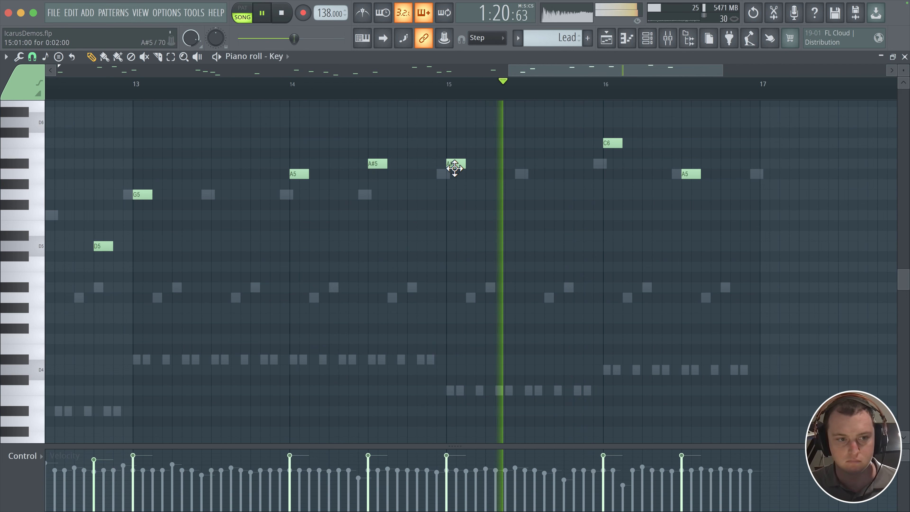
{"action": "left_click_drag", "start_coordinate": [455, 163], "coordinate": [455, 175]}
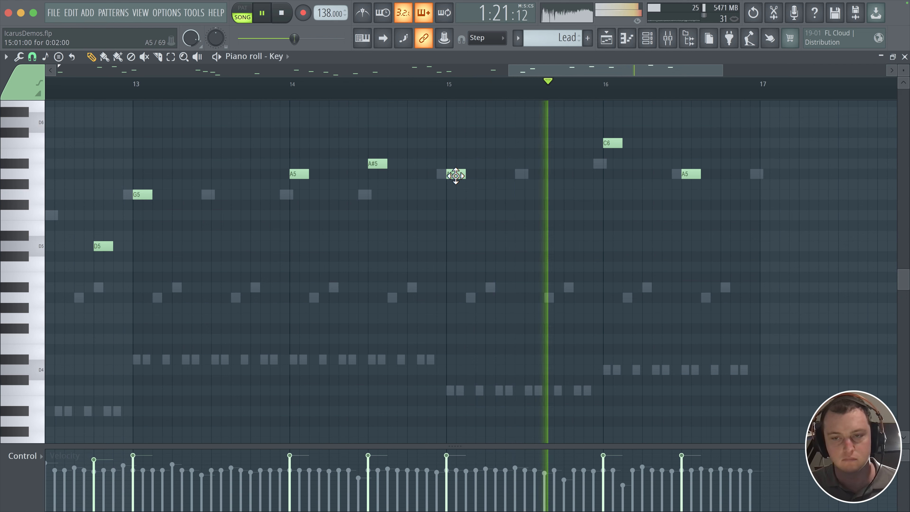
- Listen to the melody from bar 1 and inspect the Key channel's synth settings during playback
{"action": "scroll", "coordinate": [465, 185], "scroll_direction": "down", "scroll_amount": 6}
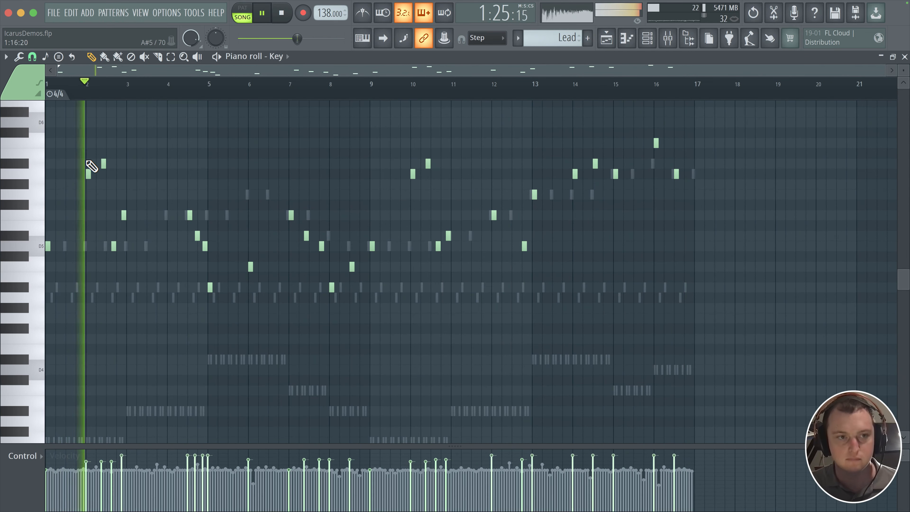
{"action": "scroll", "coordinate": [91, 166], "scroll_direction": "up", "scroll_amount": 4}
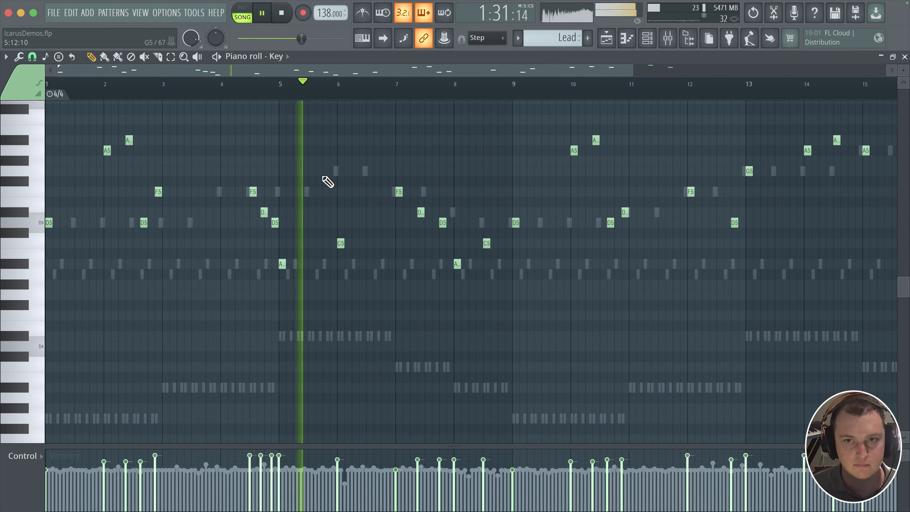
{"action": "left_click", "coordinate": [647, 38]}
{"action": "left_click", "coordinate": [669, 38]}
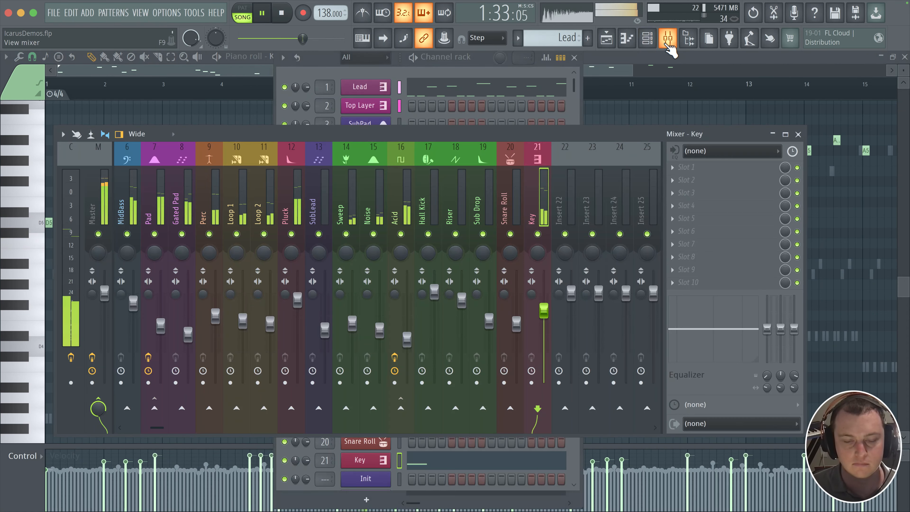
{"action": "left_click", "coordinate": [453, 464]}
{"action": "left_click", "coordinate": [362, 465]}
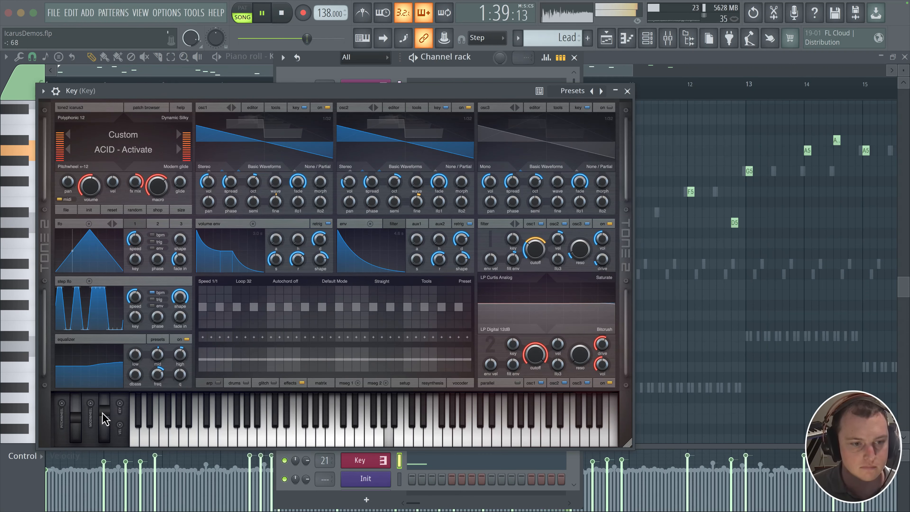
{"action": "left_click", "coordinate": [627, 91]}
{"action": "left_click_drag", "start_coordinate": [601, 173], "coordinate": [419, 192]}
{"action": "left_click_drag", "start_coordinate": [518, 226], "coordinate": [433, 253]}
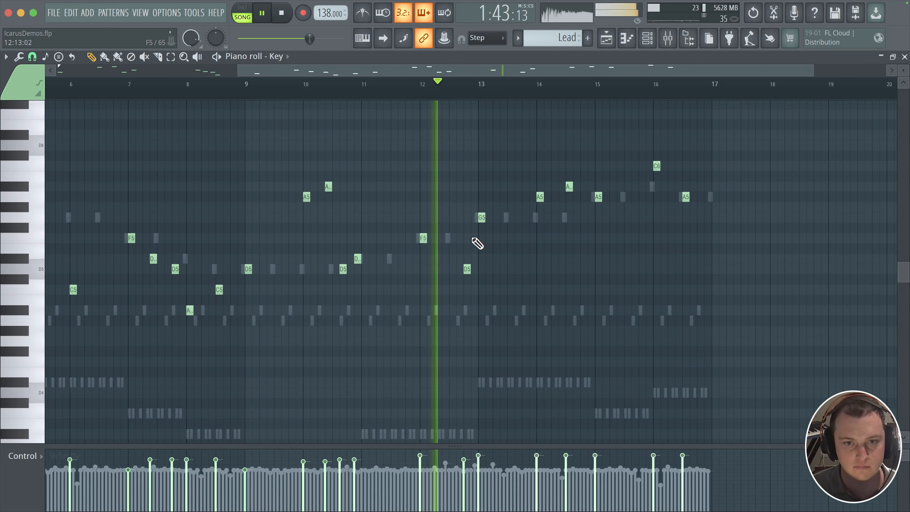
- Look over the mixer, the playlist and the Key synth, and reopen the Key channel's piano roll
{"action": "left_click", "coordinate": [671, 39]}
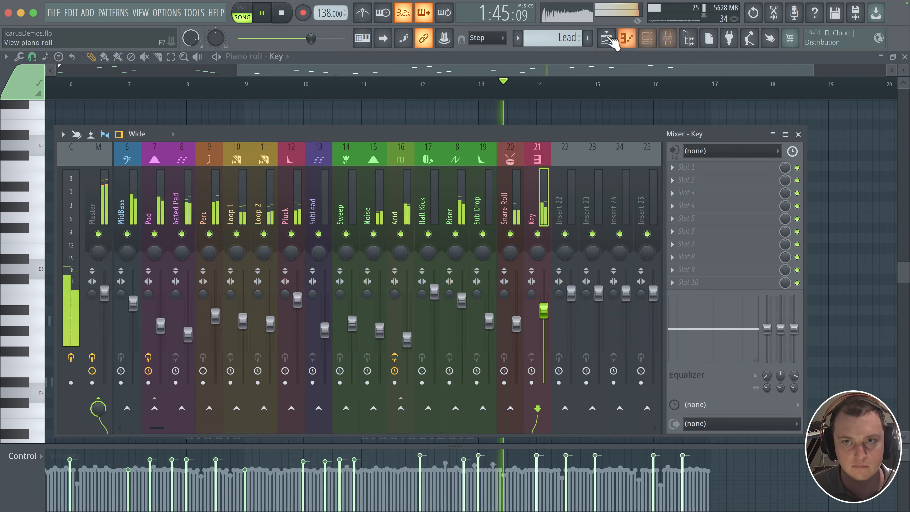
{"action": "left_click", "coordinate": [610, 39]}
{"action": "left_click", "coordinate": [647, 38]}
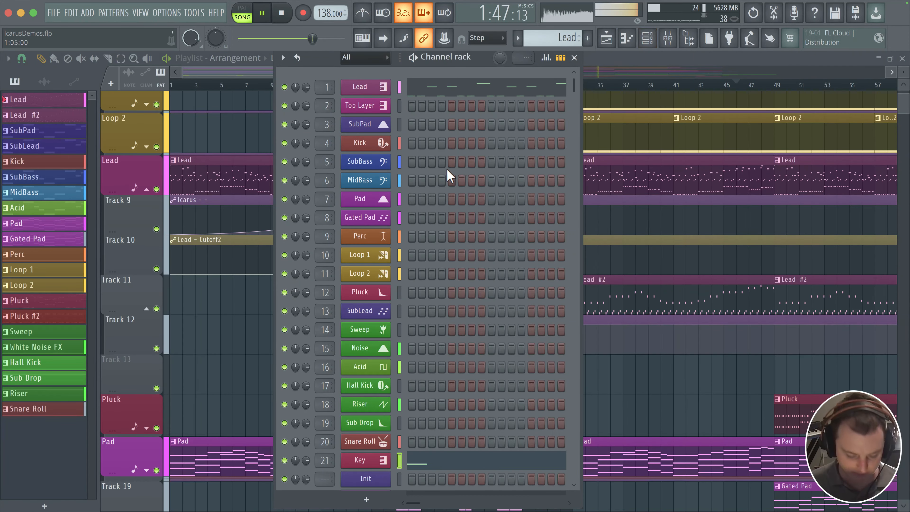
{"action": "left_click", "coordinate": [379, 465]}
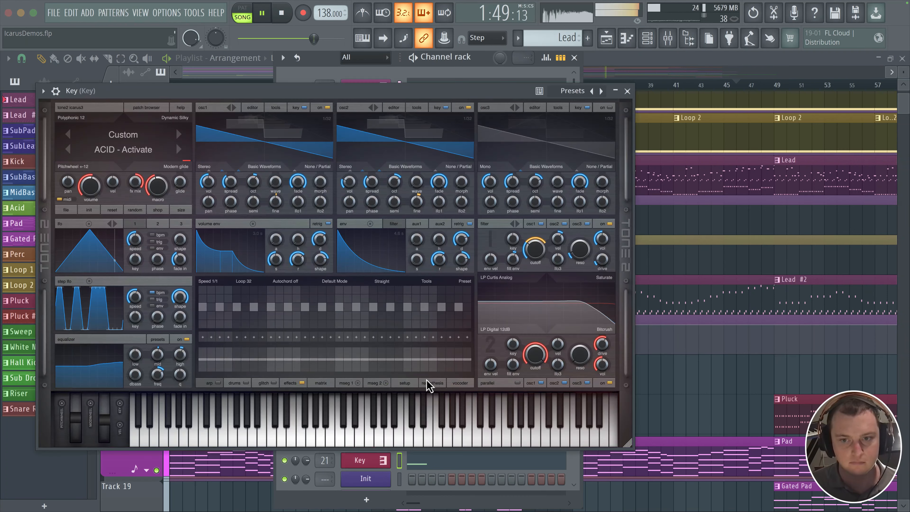
{"action": "left_click", "coordinate": [627, 92]}
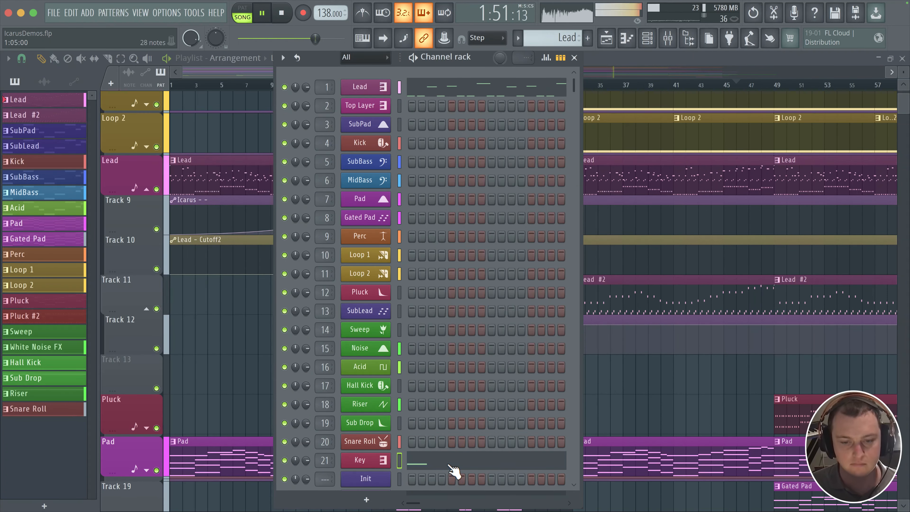
{"action": "left_click", "coordinate": [452, 466]}
- Replay from bar 13, trying the opening note of bar 15 at A#5 before setting it back to A5
{"action": "left_click", "coordinate": [725, 93]}
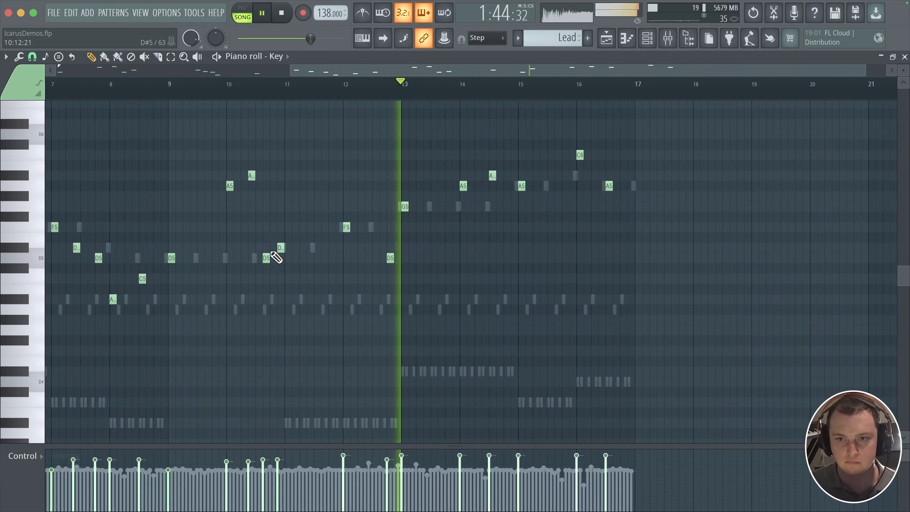
{"action": "left_click", "coordinate": [400, 95]}
{"action": "scroll", "coordinate": [487, 219], "scroll_direction": "up", "scroll_amount": 3}
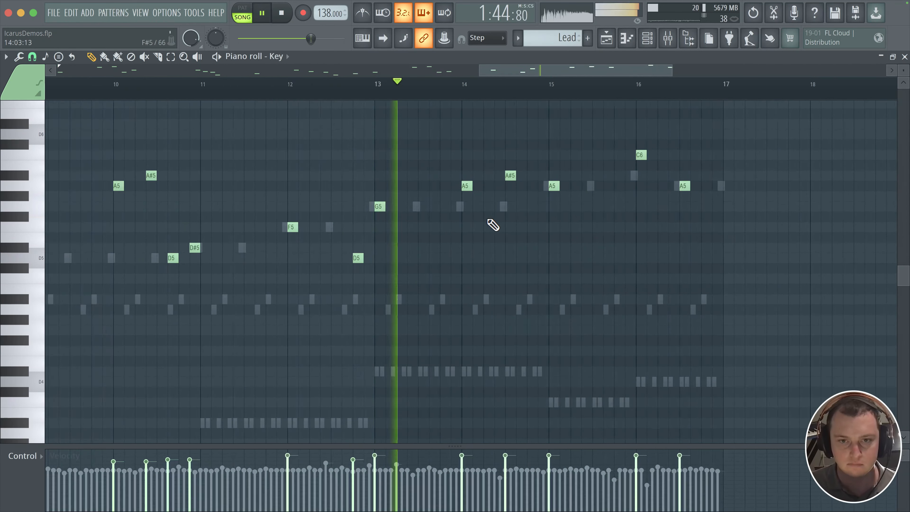
{"action": "left_click_drag", "start_coordinate": [486, 218], "coordinate": [266, 245]}
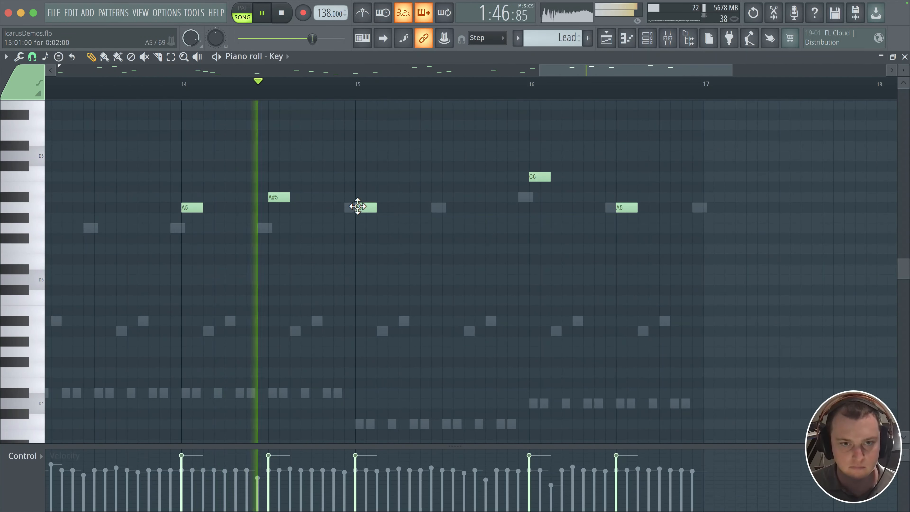
{"action": "left_click_drag", "start_coordinate": [357, 207], "coordinate": [360, 197]}
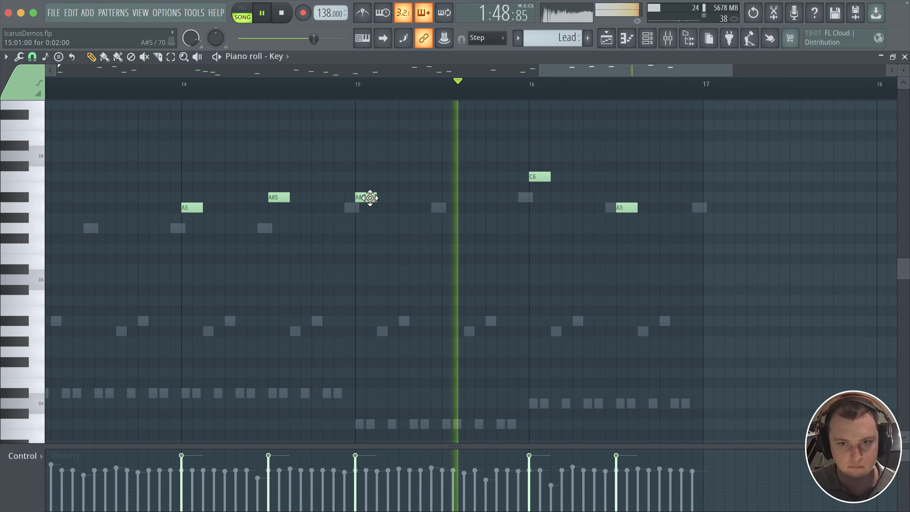
{"action": "left_click_drag", "start_coordinate": [371, 195], "coordinate": [371, 206]}
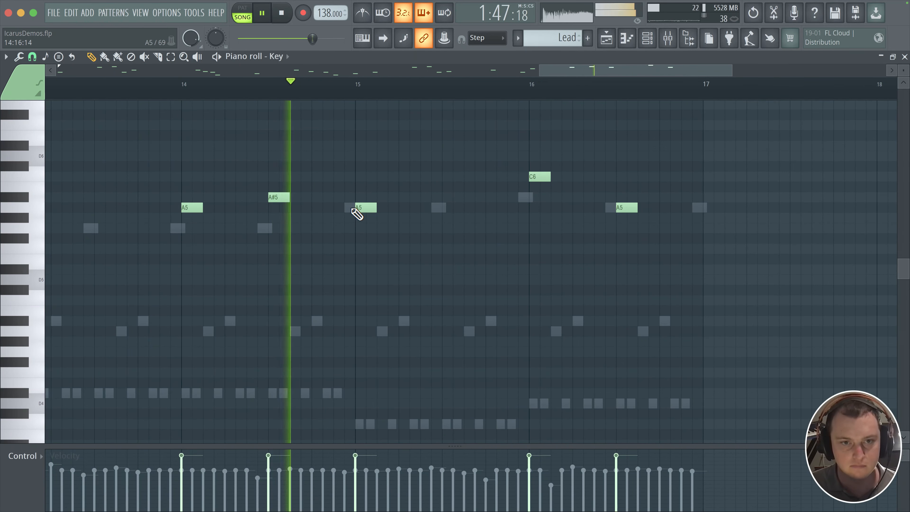
{"action": "key", "text": "space"}
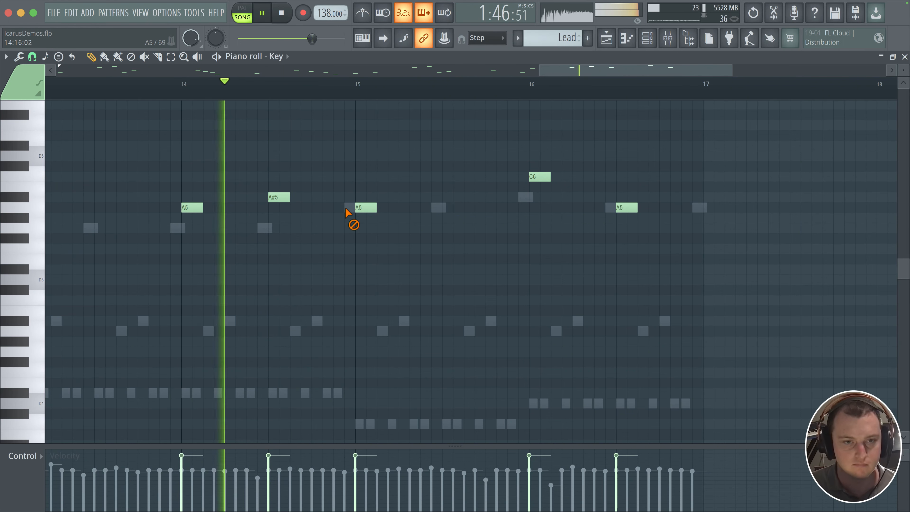
- Raise the A5 at the start of bar 15 to A#5 and replay from bar 15
{"action": "left_click_drag", "start_coordinate": [366, 210], "coordinate": [366, 197]}
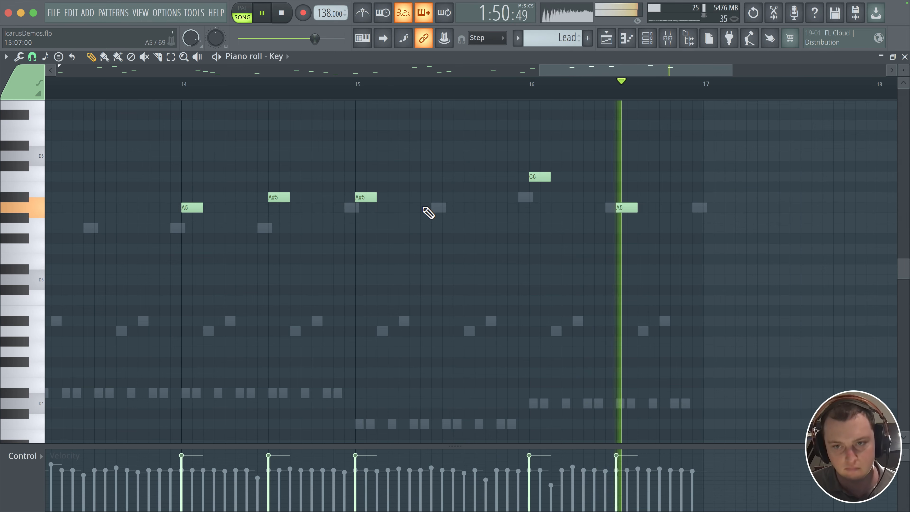
{"action": "left_click", "coordinate": [356, 90]}
{"action": "scroll", "coordinate": [425, 221], "scroll_direction": "down", "scroll_amount": 5}
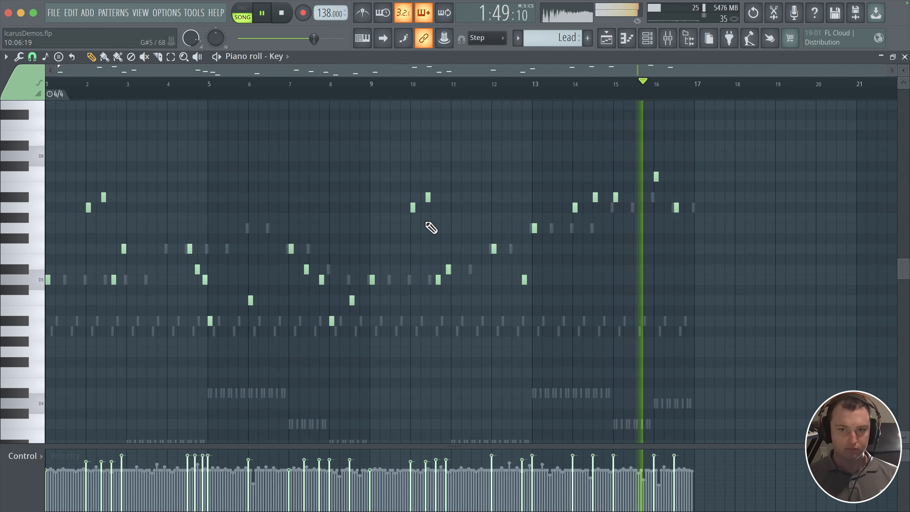
{"action": "scroll", "coordinate": [427, 223], "scroll_direction": "down", "scroll_amount": 2}
{"action": "left_click_drag", "start_coordinate": [629, 205], "coordinate": [645, 297]}
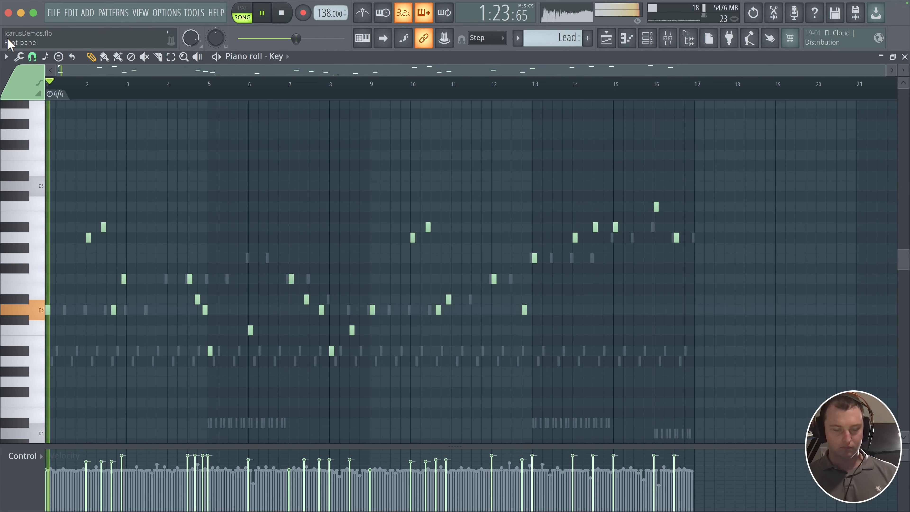
- Bring up the channel rack and mixer, and switch to the playlist to view the arrangement
{"action": "left_click", "coordinate": [647, 38]}
{"action": "left_click", "coordinate": [656, 38]}
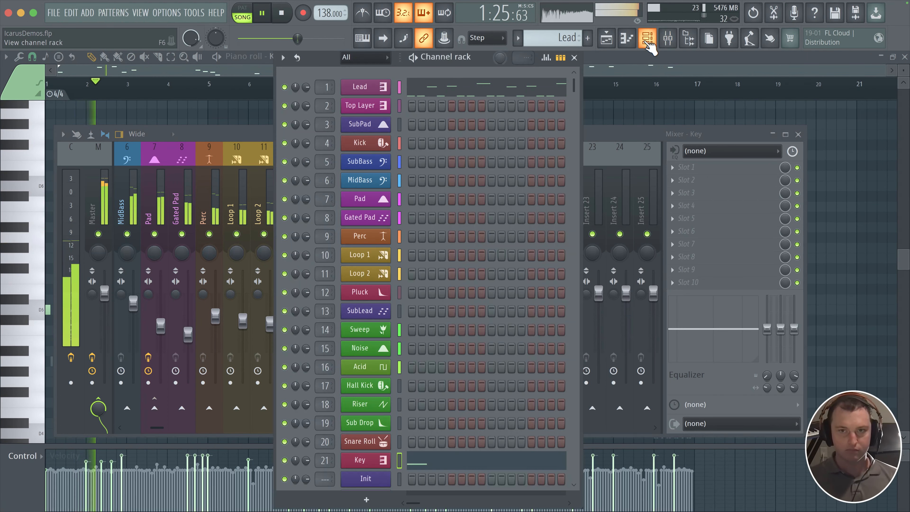
{"action": "left_click", "coordinate": [609, 38]}
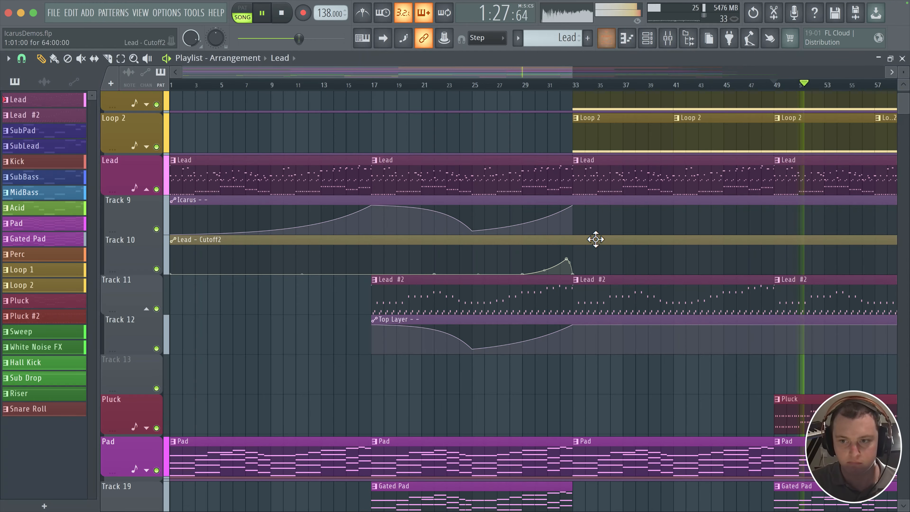
- Check bars 33–65 of the arrangement, stop playback, and look at the Key synth from the channel rack
{"action": "scroll", "coordinate": [643, 249], "scroll_direction": "down", "scroll_amount": 2}
{"action": "left_click_drag", "start_coordinate": [647, 251], "coordinate": [592, 233]}
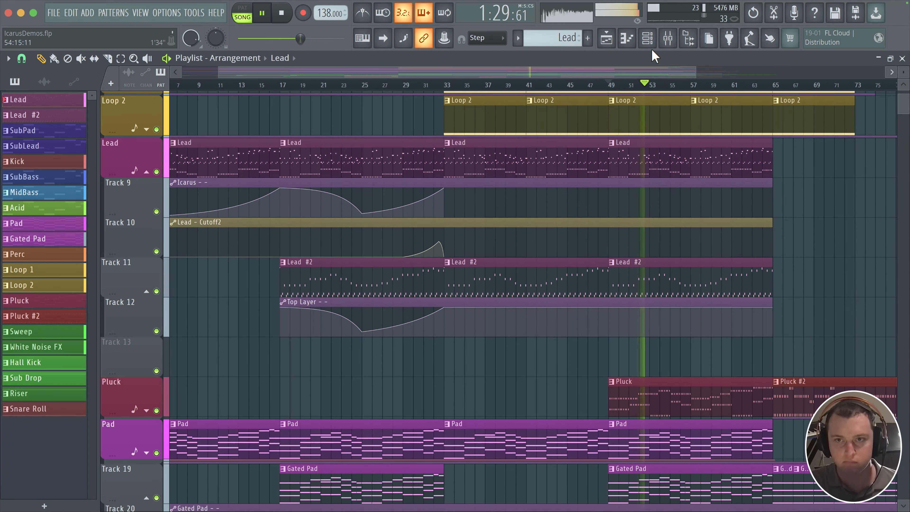
{"action": "left_click", "coordinate": [648, 40]}
{"action": "key", "text": "space"}
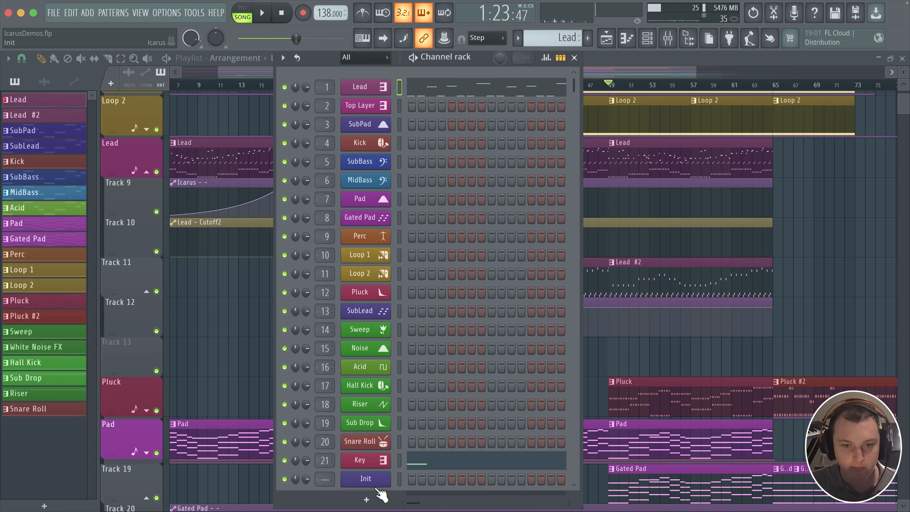
{"action": "left_click", "coordinate": [372, 462]}
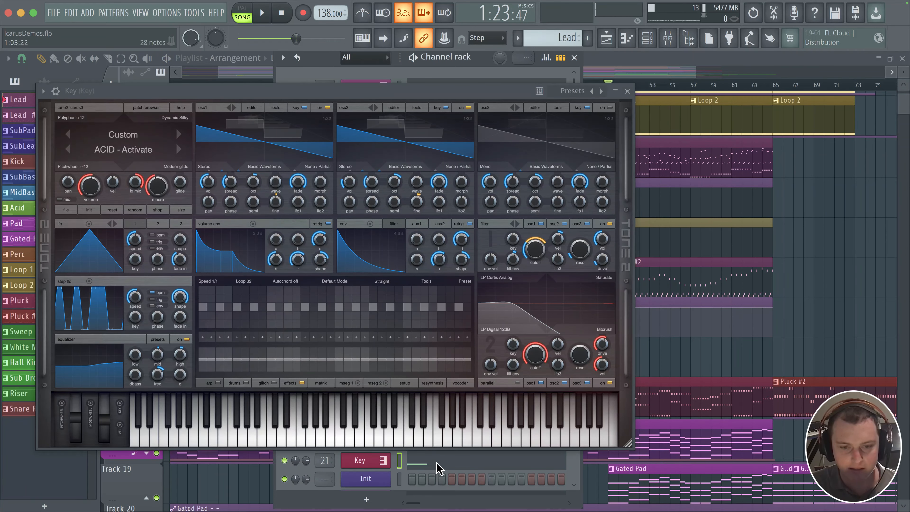
{"action": "left_click", "coordinate": [627, 91]}
- Create a new pattern named Key and give it a pinkish-red color
{"action": "left_click", "coordinate": [589, 38]}
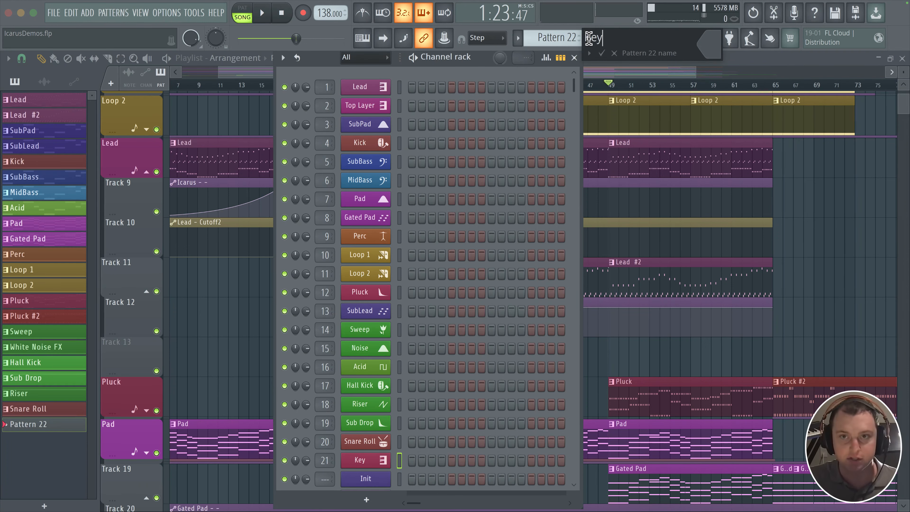
{"action": "left_click", "coordinate": [709, 46]}
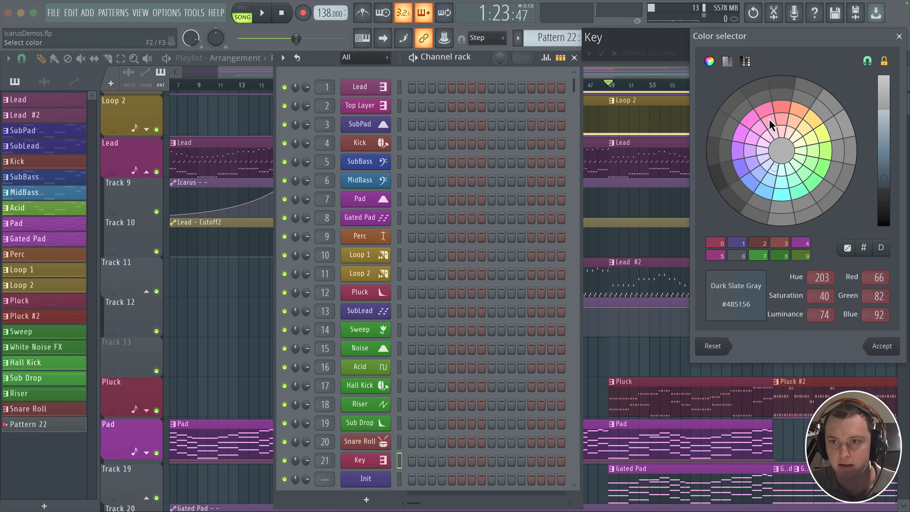
{"action": "left_click", "coordinate": [748, 118]}
{"action": "left_click", "coordinate": [762, 114]}
{"action": "key", "text": "Return"}
{"action": "key", "text": "Return"}
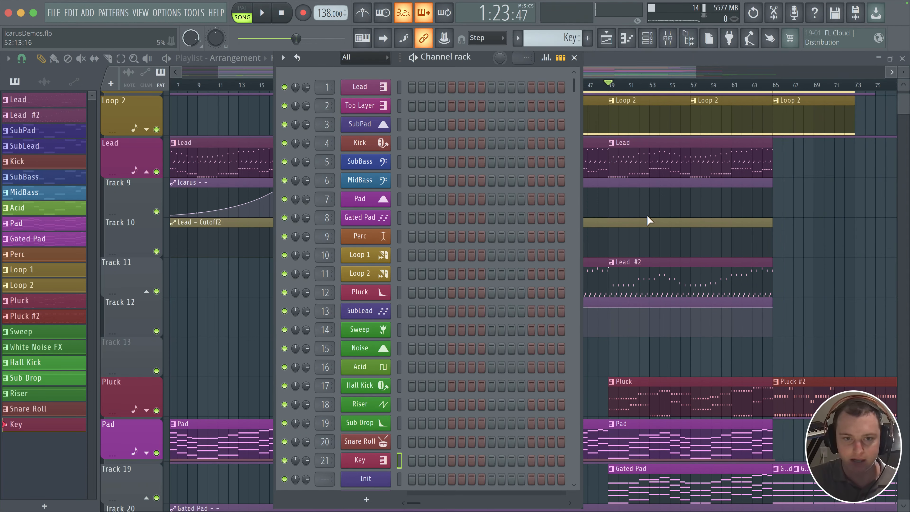
- Place the Key pattern at bar 49 on Track 13 and auto-name the track after its clip
{"action": "left_click", "coordinate": [630, 351]}
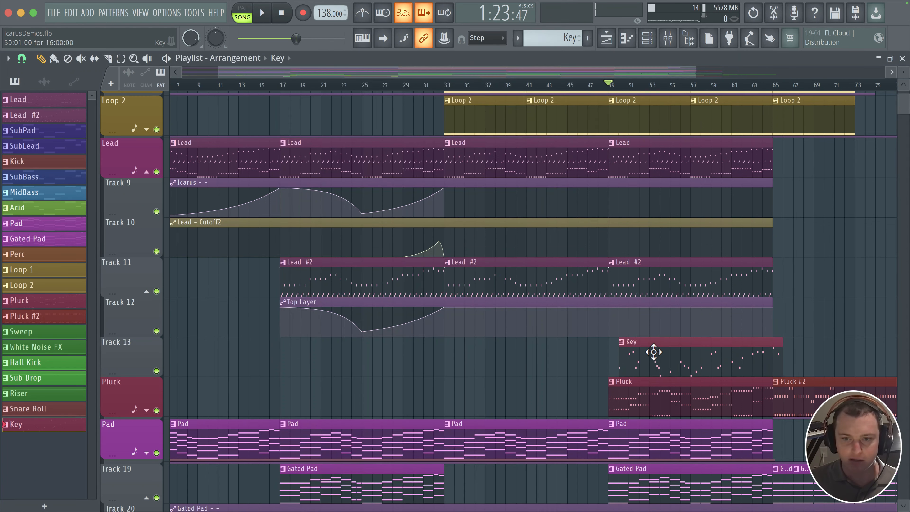
{"action": "right_click", "coordinate": [154, 349]}
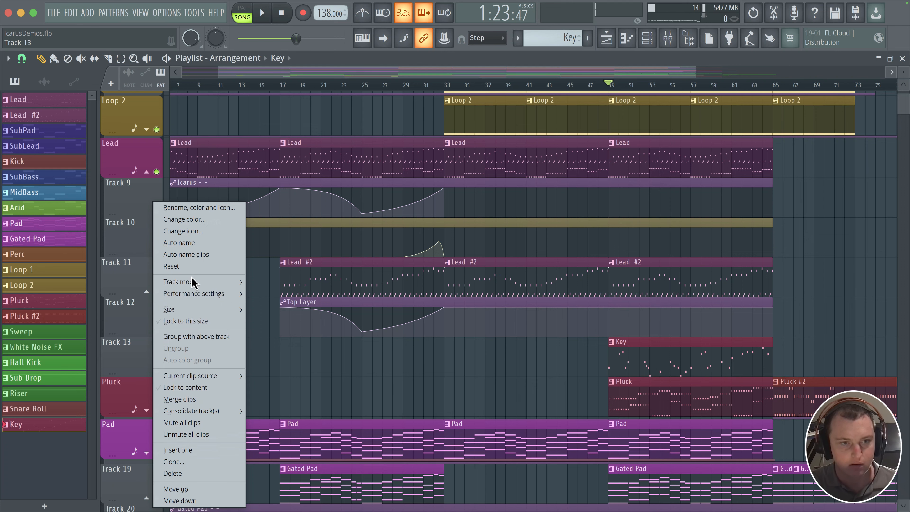
{"action": "left_click", "coordinate": [189, 244]}
- Copy the Key clip to bar 17 on the same track and play the arrangement into it
{"action": "scroll", "coordinate": [276, 305], "scroll_direction": "down", "scroll_amount": 2}
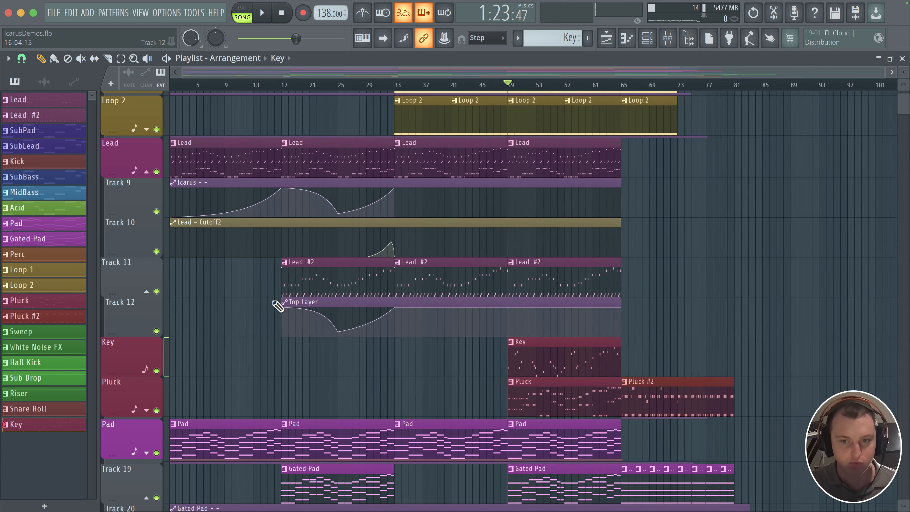
{"action": "left_click", "coordinate": [233, 84]}
{"action": "key", "text": "space"}
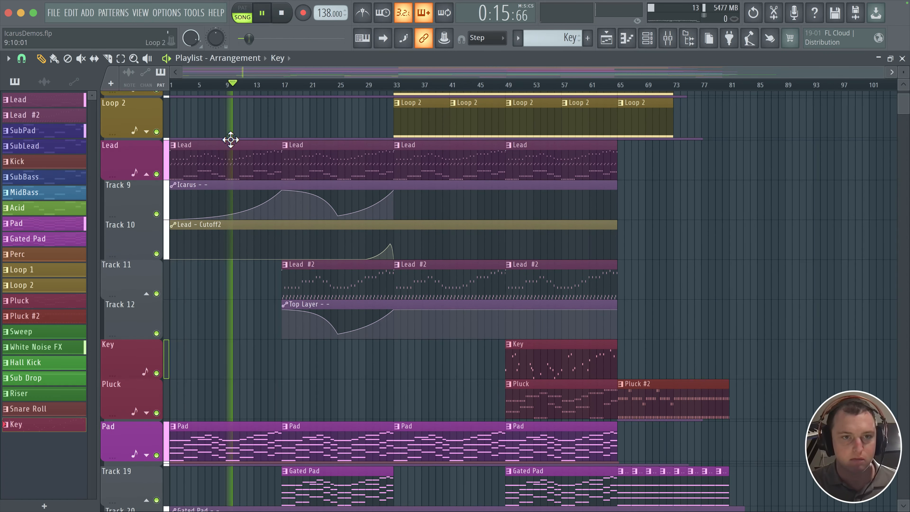
{"action": "scroll", "coordinate": [244, 154], "scroll_direction": "down", "scroll_amount": 1}
{"action": "left_click", "coordinate": [267, 82]}
{"action": "left_click_drag", "start_coordinate": [552, 347], "coordinate": [328, 337]}
{"action": "scroll", "coordinate": [304, 290], "scroll_direction": "up", "scroll_amount": 4}
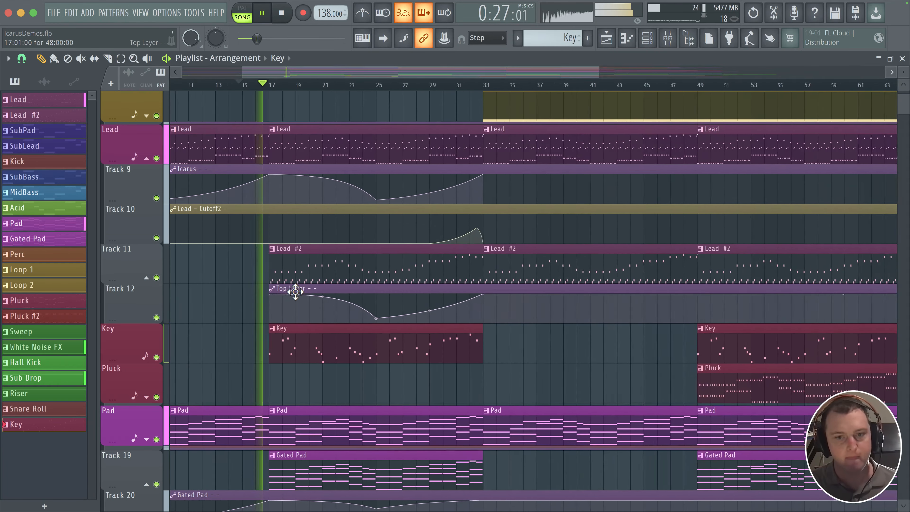
{"action": "scroll", "coordinate": [318, 290], "scroll_direction": "left", "scroll_amount": 3}
{"action": "scroll", "coordinate": [323, 290], "scroll_direction": "down", "scroll_amount": 1}
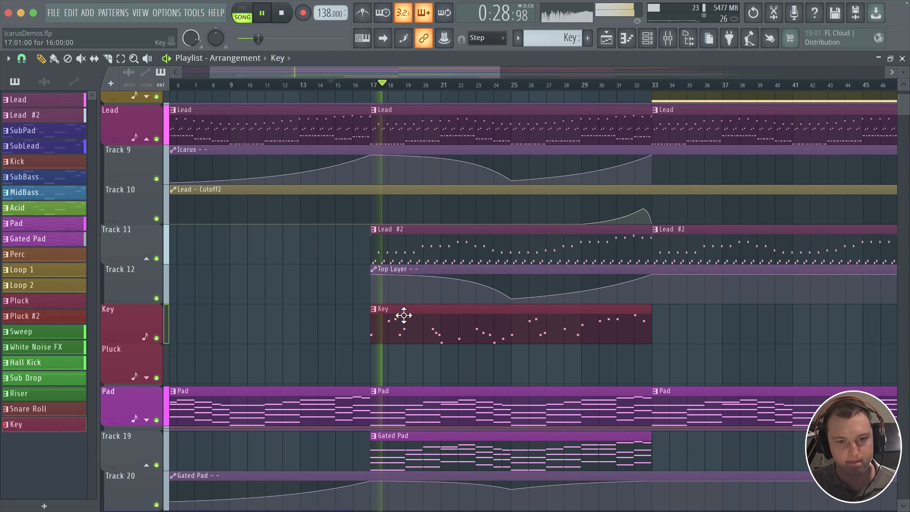
{"action": "scroll", "coordinate": [401, 313], "scroll_direction": "down", "scroll_amount": 2}
{"action": "scroll", "coordinate": [379, 278], "scroll_direction": "down", "scroll_amount": 1}
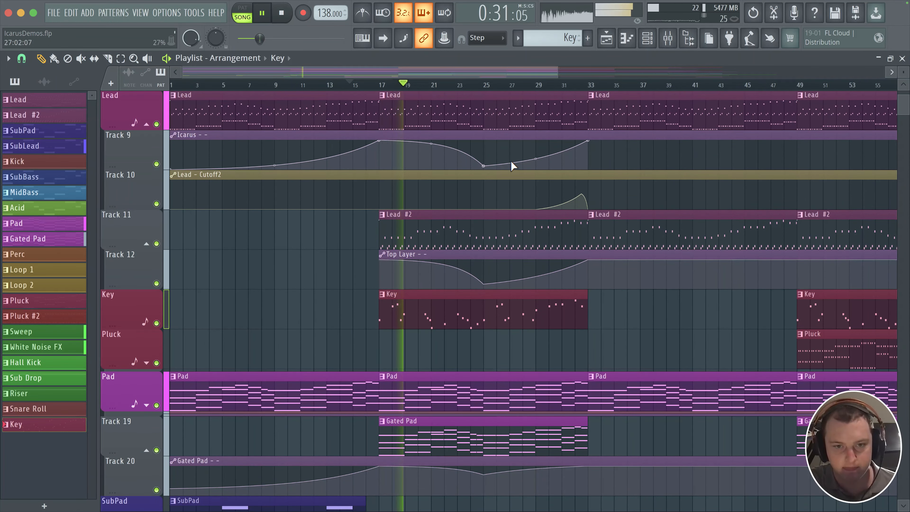
- Inspect the Key synth's effects settings while the arrangement plays, and return to the playlist
{"action": "left_click", "coordinate": [647, 37]}
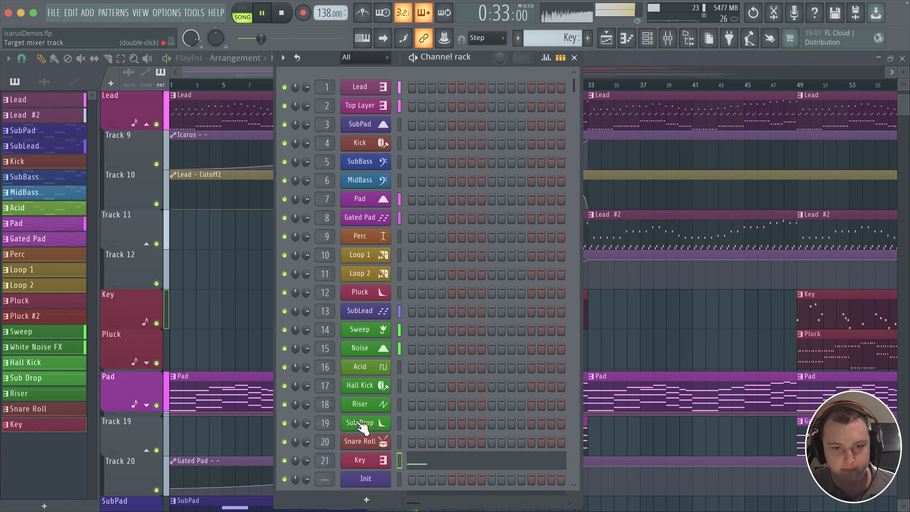
{"action": "left_click", "coordinate": [367, 460]}
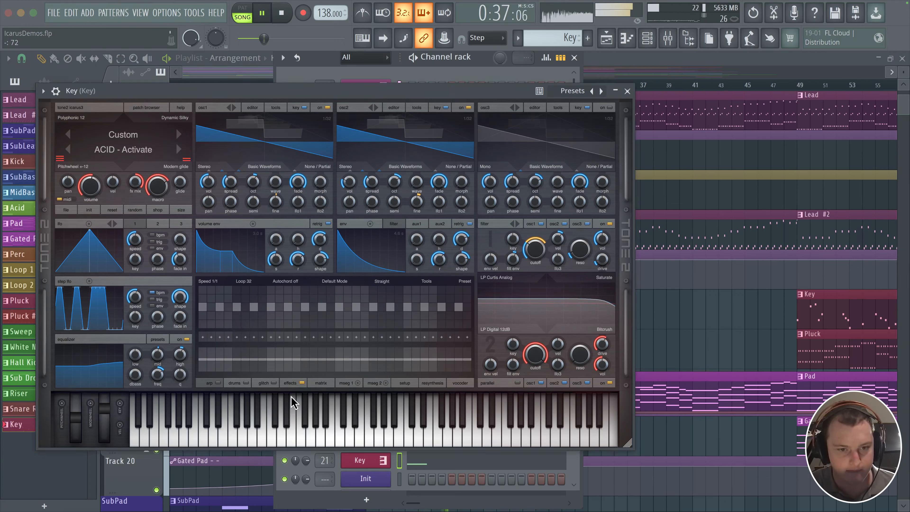
{"action": "left_click", "coordinate": [290, 383]}
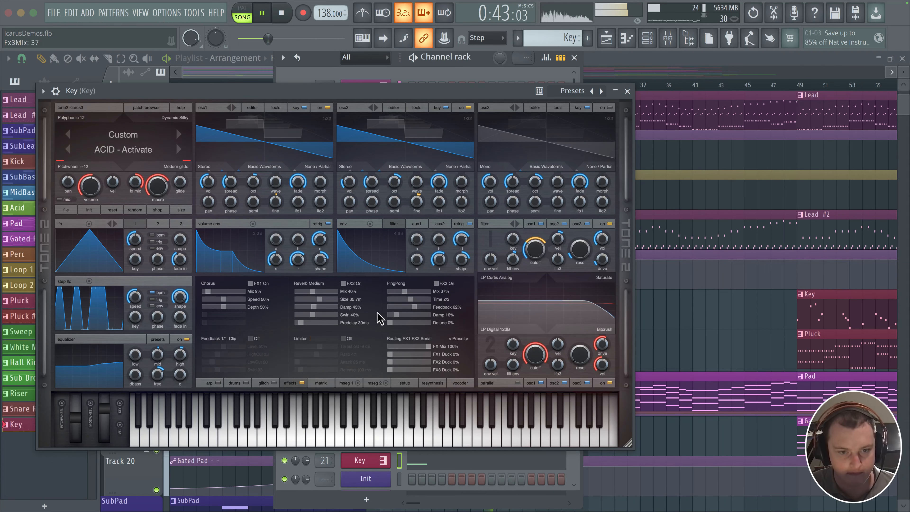
{"action": "left_click", "coordinate": [627, 91]}
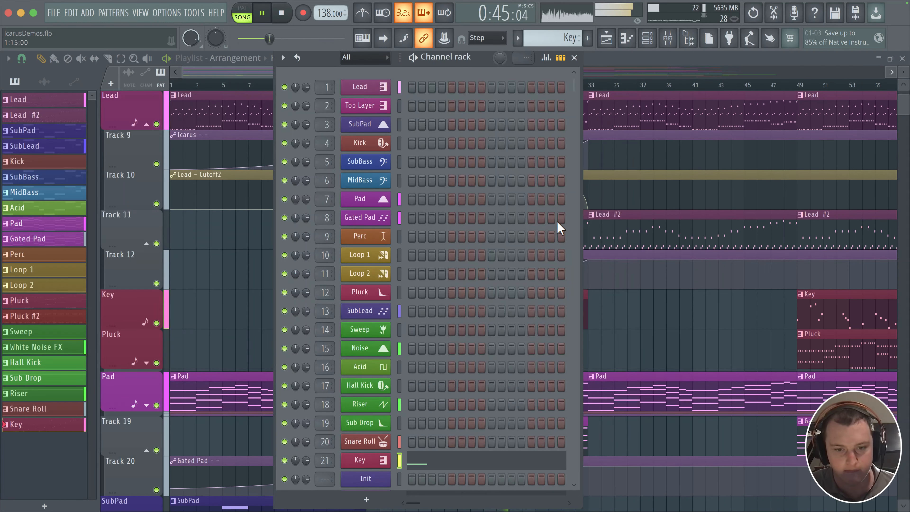
{"action": "left_click_drag", "start_coordinate": [700, 308], "coordinate": [701, 322]}
{"action": "left_click_drag", "start_coordinate": [627, 319], "coordinate": [511, 328]}
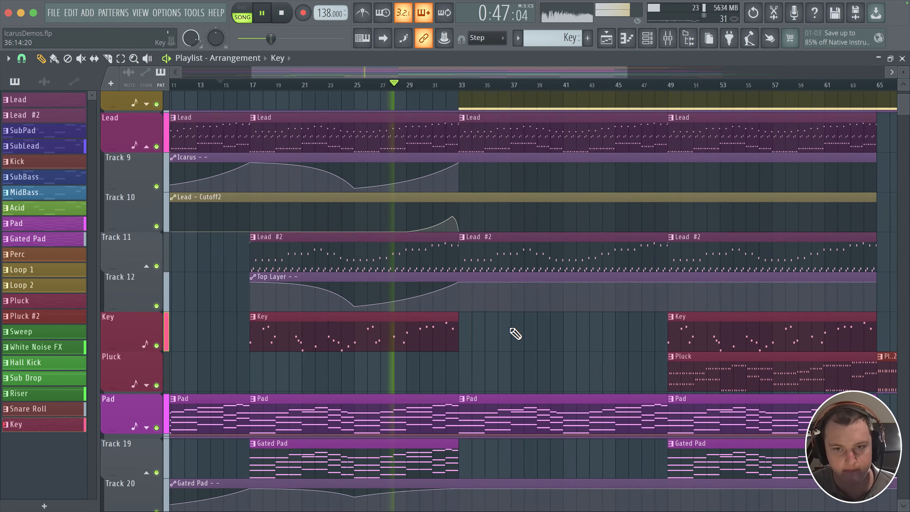
- Create an automation clip for the Key synth's last tweaked parameter, the macro knob
{"action": "left_click", "coordinate": [647, 39]}
{"action": "left_click", "coordinate": [362, 465]}
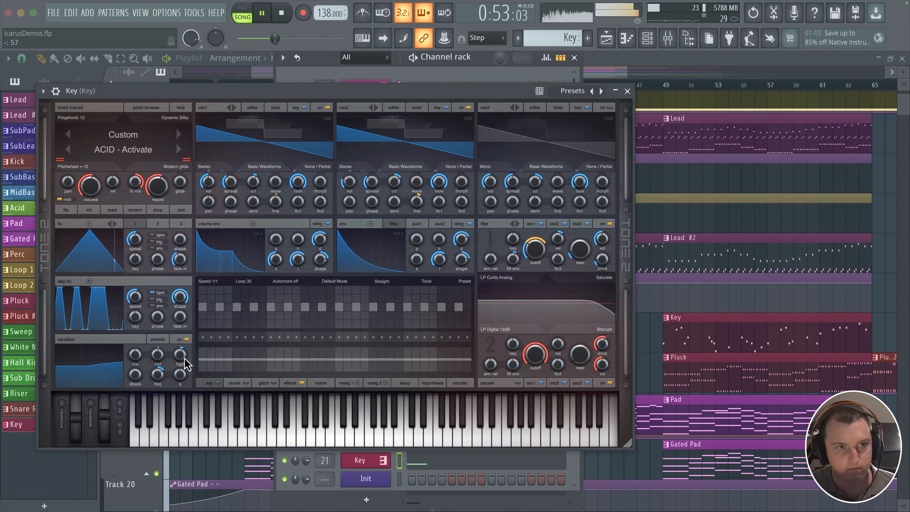
{"action": "left_click", "coordinate": [193, 13]}
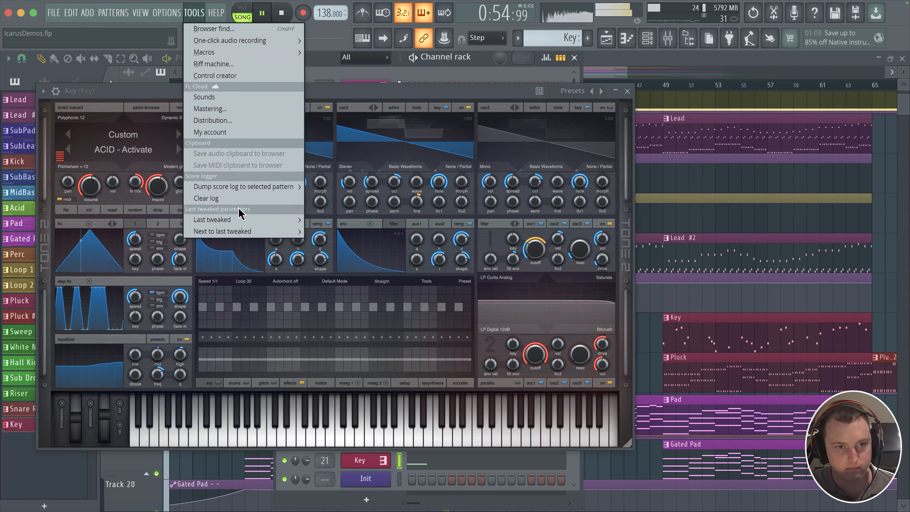
{"action": "mouse_move", "coordinate": [274, 223]}
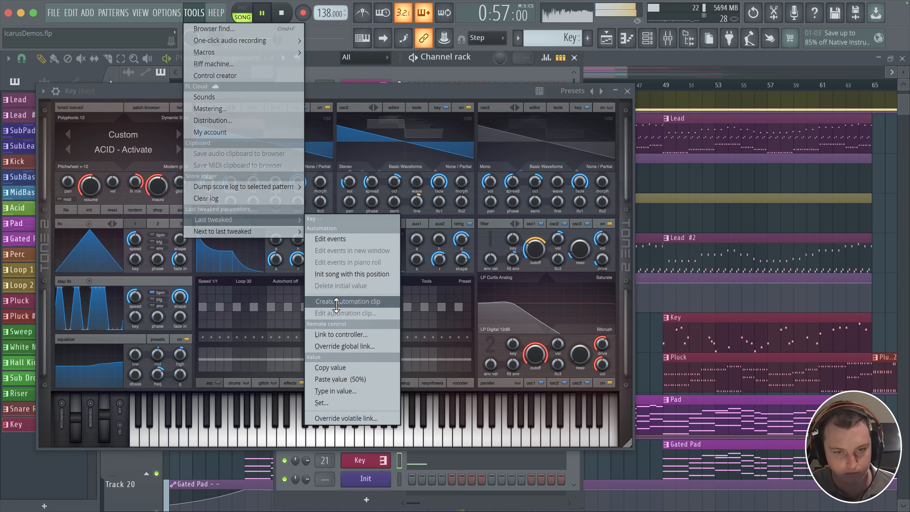
{"action": "left_click", "coordinate": [340, 301]}
{"action": "left_click", "coordinate": [627, 91]}
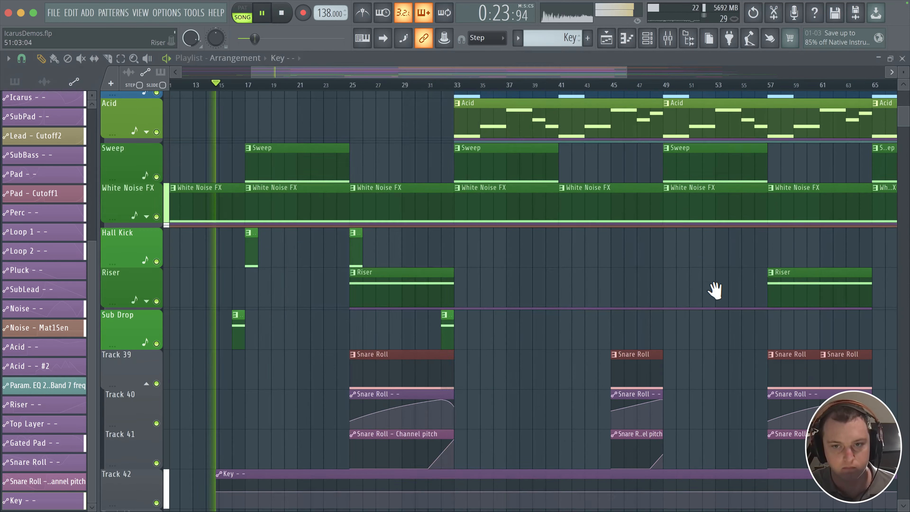
- Move the Key clip from bar 17 to bar 1 and play the song from the start
{"action": "scroll", "coordinate": [463, 198], "scroll_direction": "up", "scroll_amount": 4}
{"action": "scroll", "coordinate": [203, 193], "scroll_direction": "up", "scroll_amount": 12}
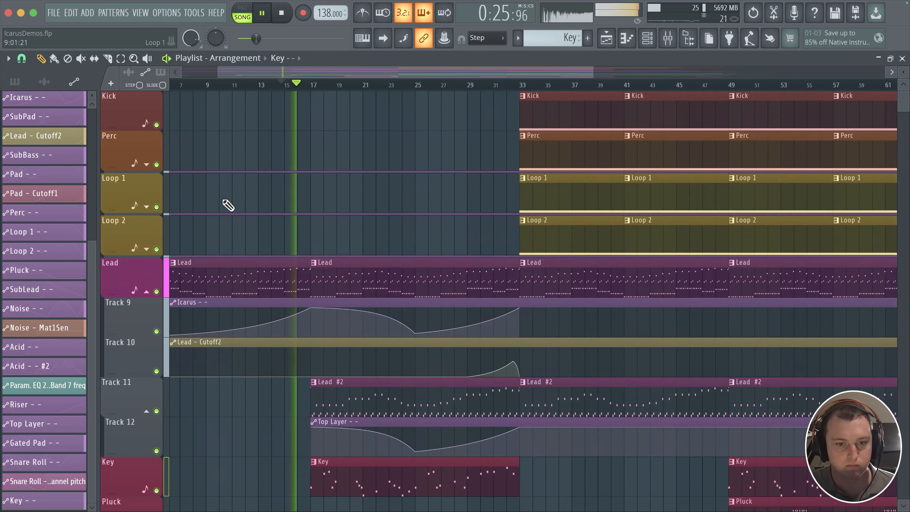
{"action": "scroll", "coordinate": [230, 204], "scroll_direction": "down", "scroll_amount": 2}
{"action": "left_click_drag", "start_coordinate": [386, 382], "coordinate": [4, 405]}
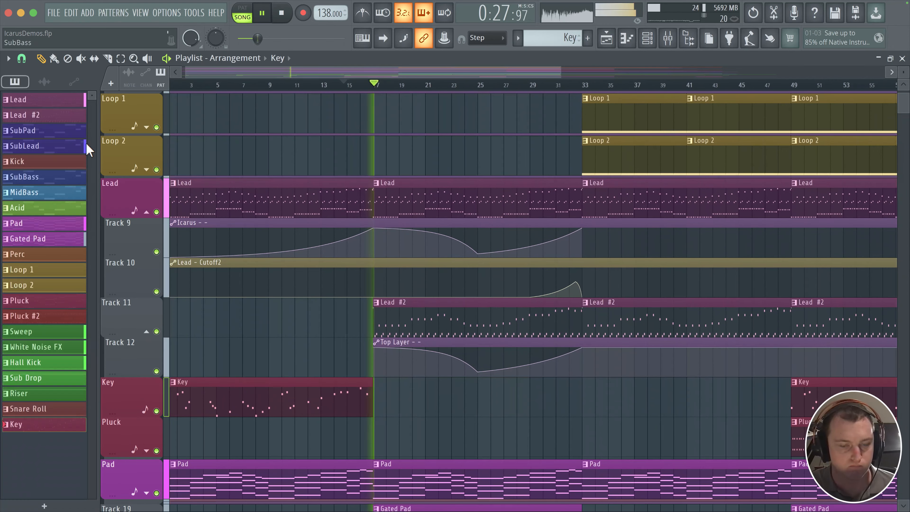
{"action": "left_click_drag", "start_coordinate": [175, 84], "coordinate": [2, 90]}
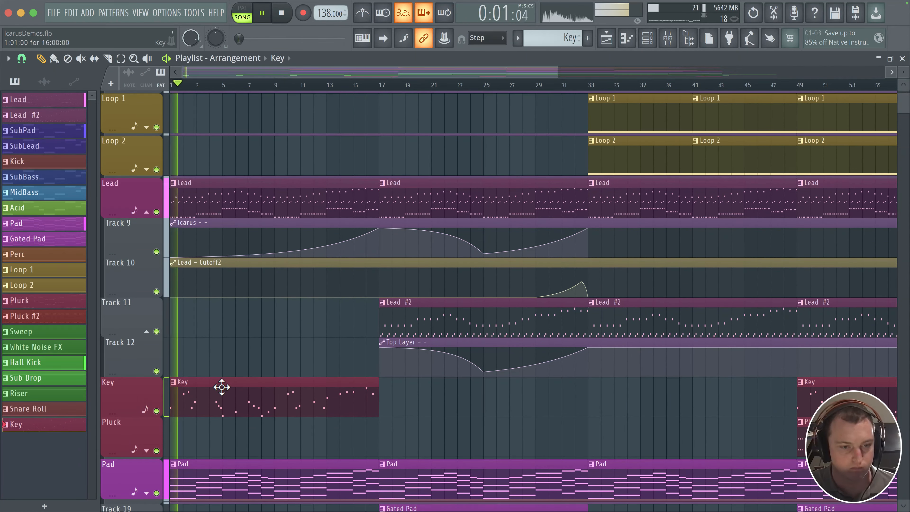
- Move the Key automation clip to bar 1 and place its track directly below the Key track
{"action": "scroll", "coordinate": [222, 386], "scroll_direction": "down", "scroll_amount": 10}
{"action": "scroll", "coordinate": [218, 379], "scroll_direction": "down", "scroll_amount": 1}
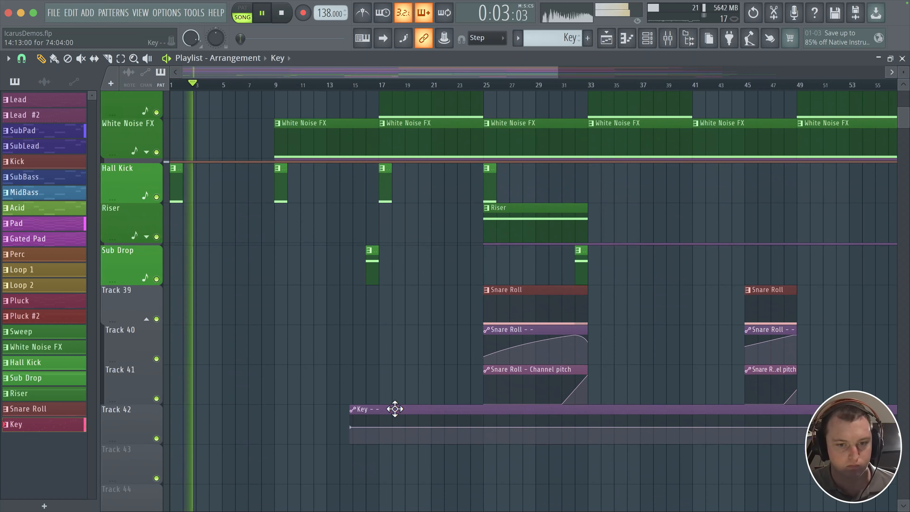
{"action": "left_click_drag", "start_coordinate": [395, 409], "coordinate": [57, 421]}
{"action": "scroll", "coordinate": [122, 428], "scroll_direction": "up", "scroll_amount": 10}
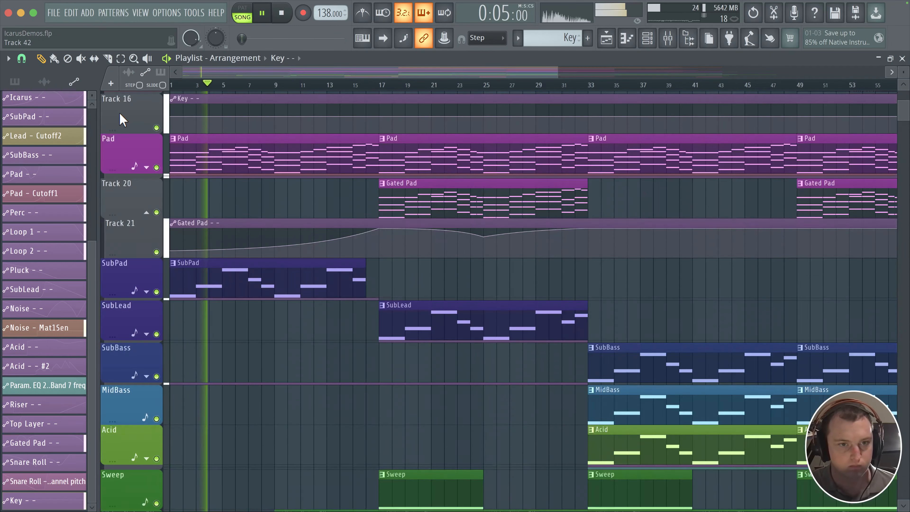
{"action": "scroll", "coordinate": [119, 313], "scroll_direction": "down", "scroll_amount": 1}
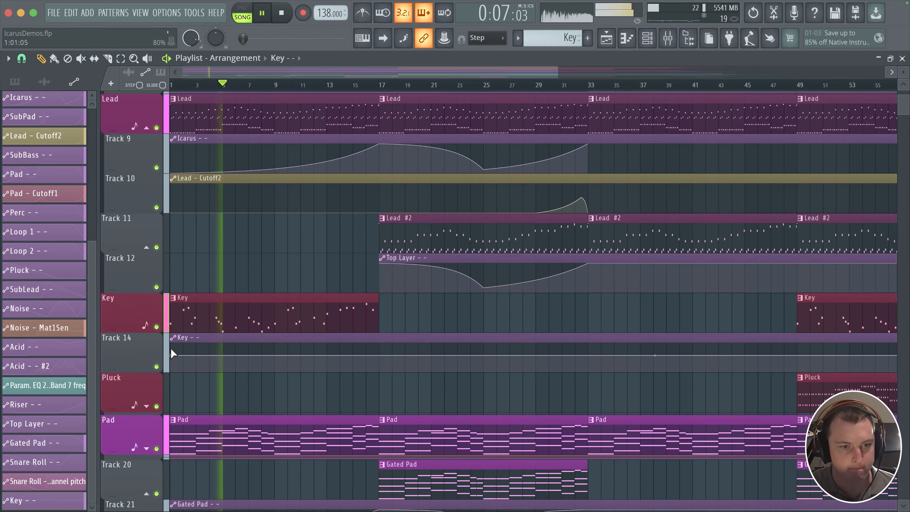
- Restart playback, lower the Key automation's opening point to near zero, and add a low point at bar 17
{"action": "key", "text": "space"}
{"action": "key", "text": "space"}
{"action": "left_click_drag", "start_coordinate": [172, 355], "coordinate": [172, 365]}
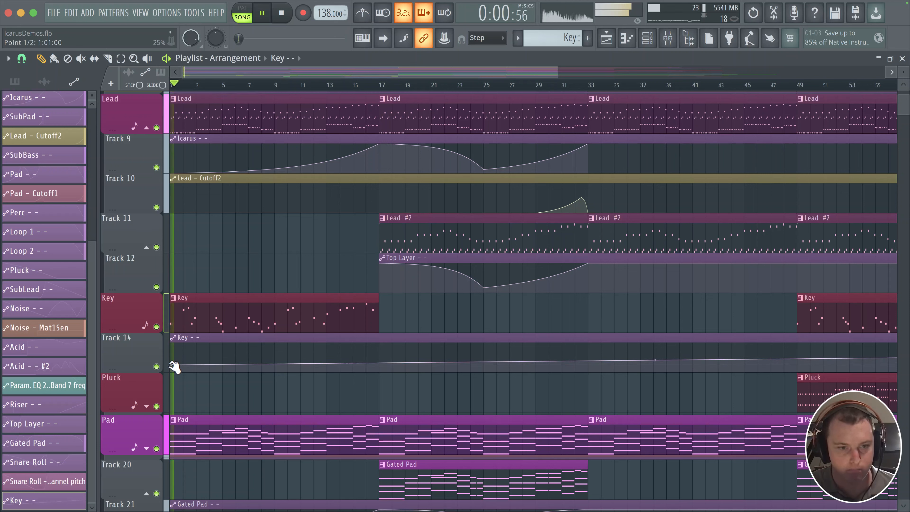
{"action": "right_click", "coordinate": [379, 369]}
{"action": "left_click_drag", "start_coordinate": [171, 366], "coordinate": [172, 371]}
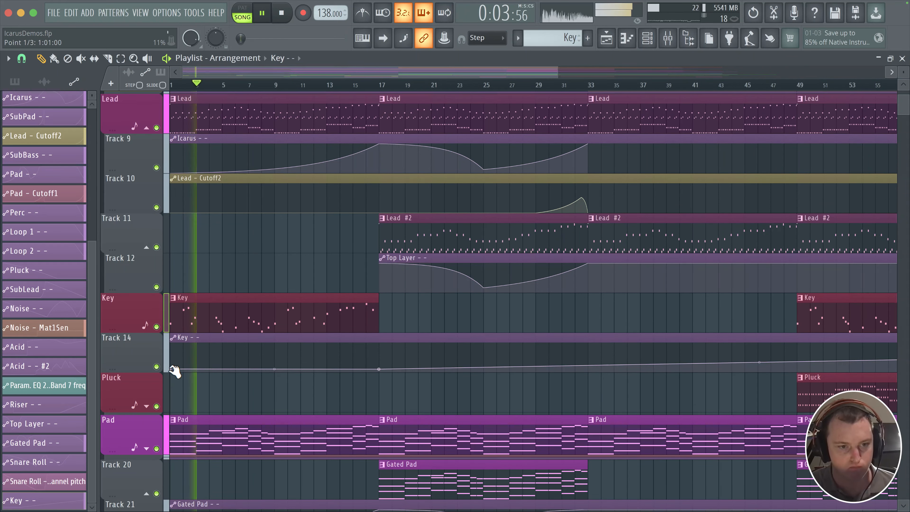
- Add points to the Key automation just before bar 49 at about 63% and at bar 65 at about 66%
{"action": "scroll", "coordinate": [362, 306], "scroll_direction": "right", "scroll_amount": 3}
{"action": "scroll", "coordinate": [362, 306], "scroll_direction": "down", "scroll_amount": 1}
{"action": "scroll", "coordinate": [369, 309], "scroll_direction": "down", "scroll_amount": 4}
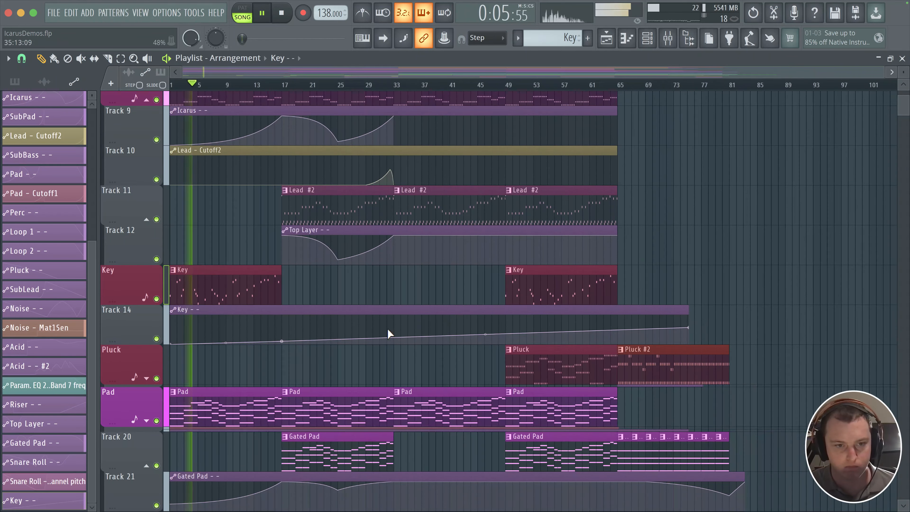
{"action": "right_click", "coordinate": [507, 334]}
{"action": "left_click_drag", "start_coordinate": [506, 336], "coordinate": [505, 326]}
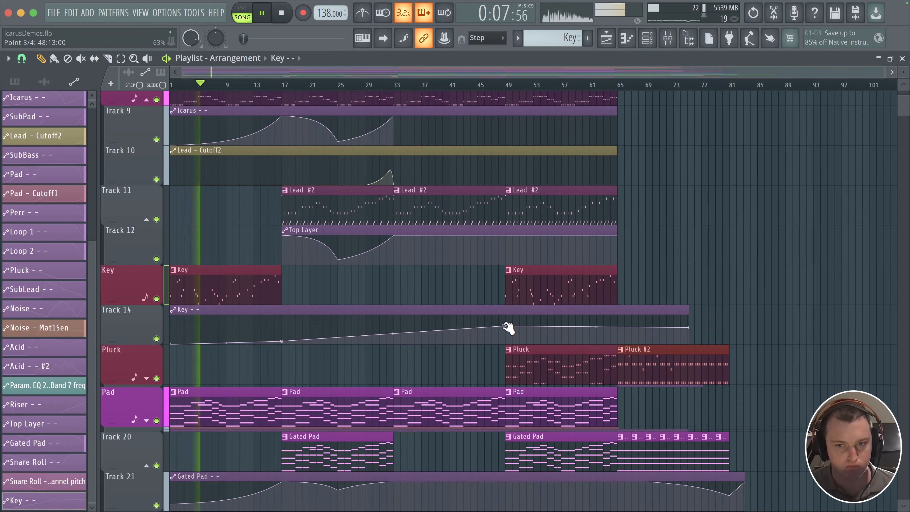
{"action": "right_click", "coordinate": [618, 325]}
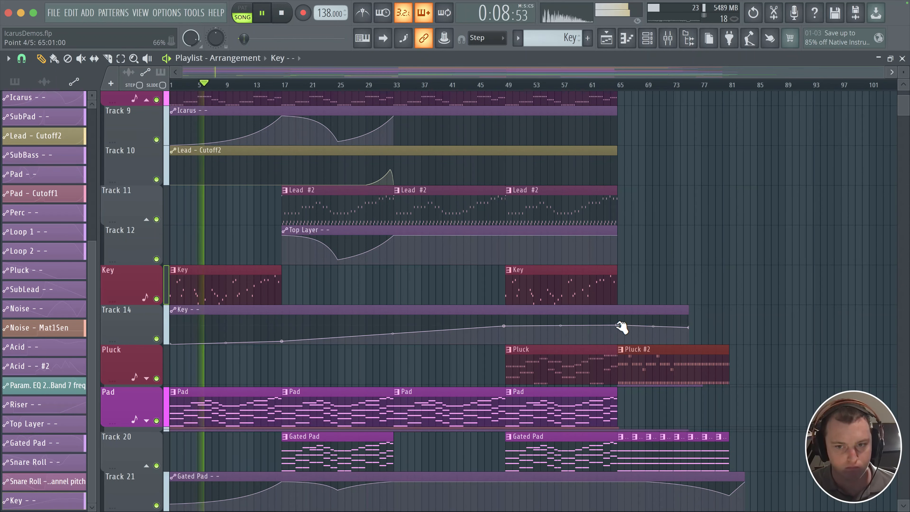
- Show all channels in the channel rack, stop playback, and open the Key synth
{"action": "left_click", "coordinate": [653, 45]}
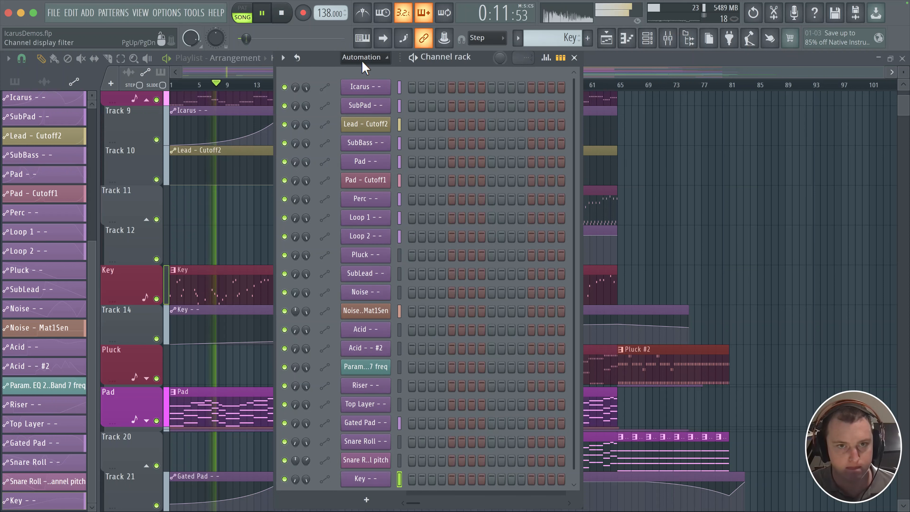
{"action": "left_click", "coordinate": [362, 62]}
{"action": "left_click", "coordinate": [358, 76]}
{"action": "key", "text": "space"}
{"action": "left_click", "coordinate": [370, 461]}
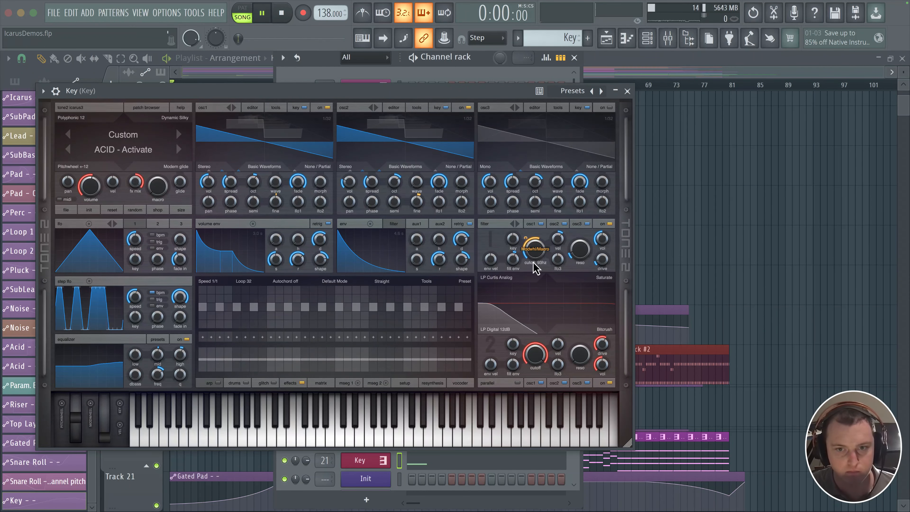
- Set the Key synth's filter 1 cutoff to 42 Hz and modulate filter 2's drive from Modwhl/Macro with an amount of 61
{"action": "left_click_drag", "start_coordinate": [535, 268], "coordinate": [533, 271]}
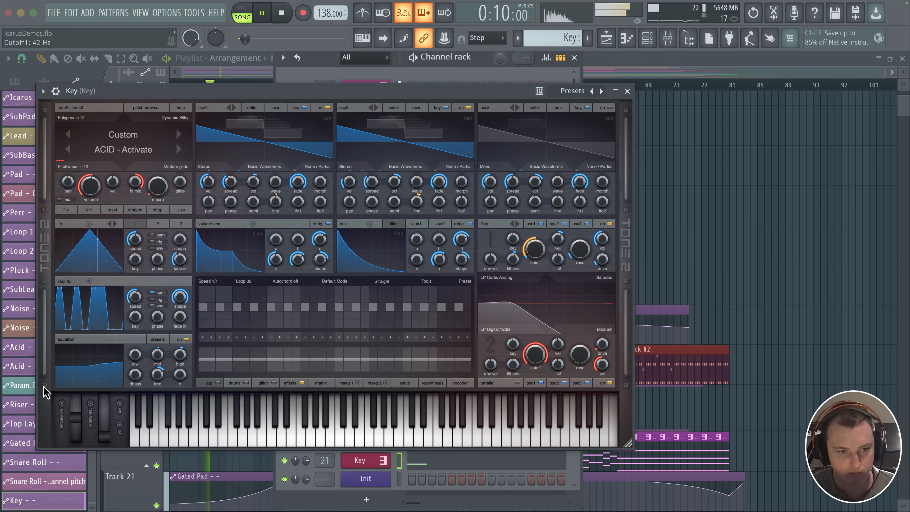
{"action": "left_click_drag", "start_coordinate": [603, 345], "coordinate": [602, 344]}
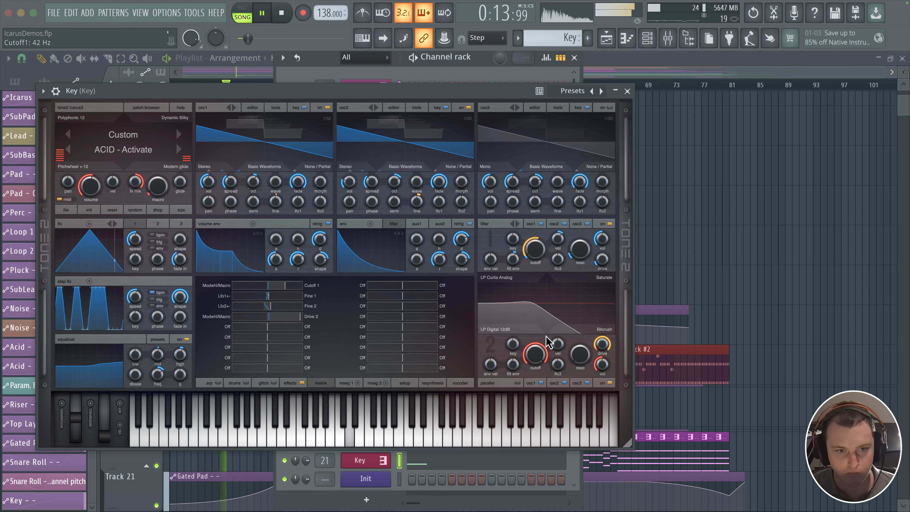
{"action": "left_click_drag", "start_coordinate": [290, 317], "coordinate": [289, 317]}
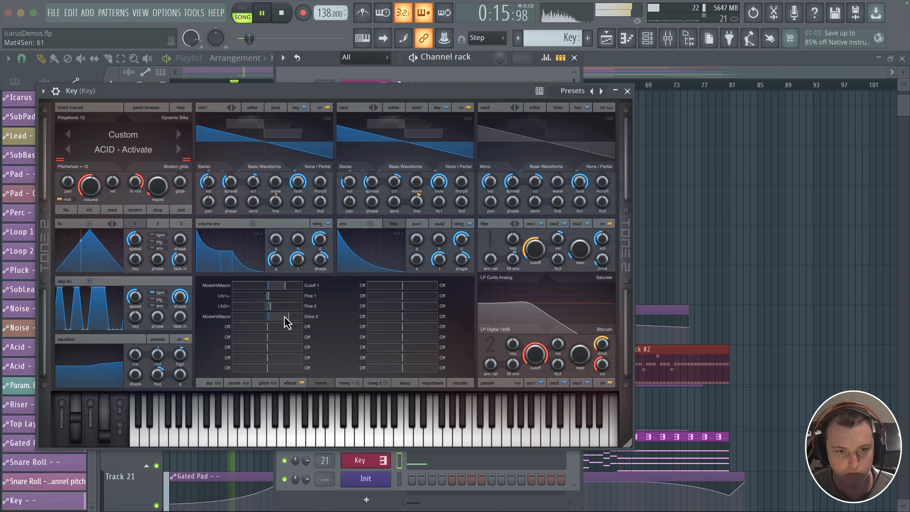
{"action": "left_click", "coordinate": [627, 91]}
- Delete the Key automation's low point at bar 17 and move the point just before it onto bar 17, slightly higher
{"action": "middle_click", "coordinate": [648, 170]}
{"action": "scroll", "coordinate": [301, 247], "scroll_direction": "down", "scroll_amount": 1}
{"action": "scroll", "coordinate": [301, 247], "scroll_direction": "up", "scroll_amount": 3}
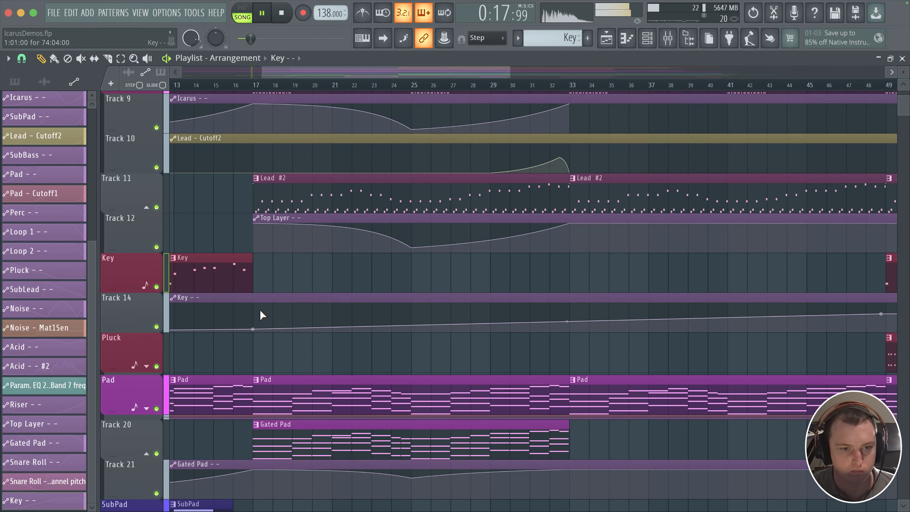
{"action": "right_click", "coordinate": [465, 316]}
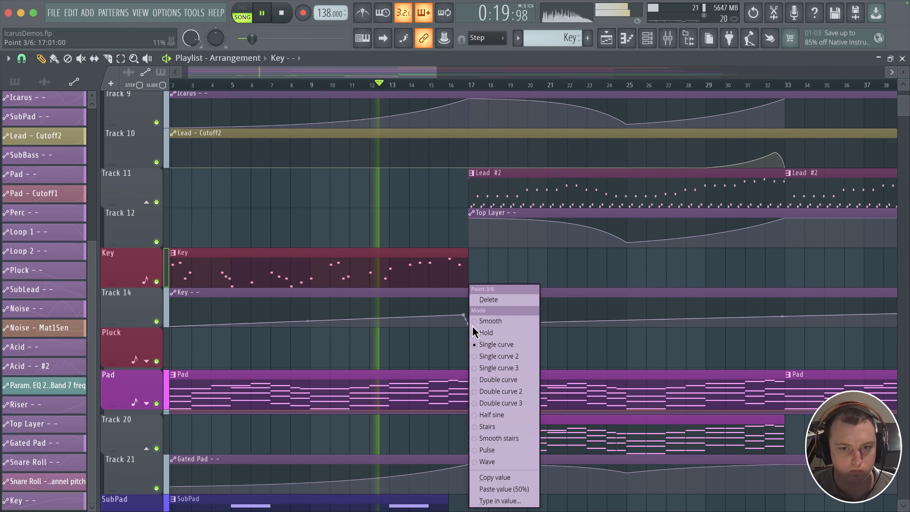
{"action": "left_click", "coordinate": [489, 300]}
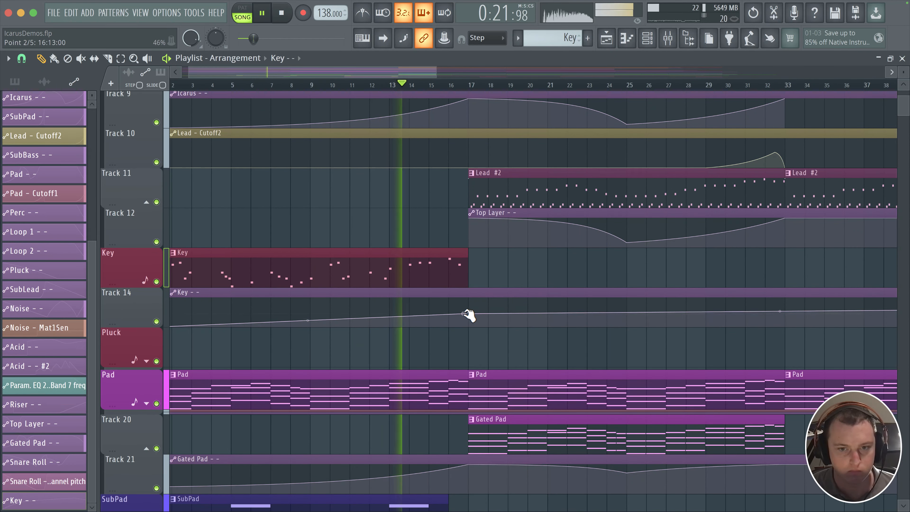
{"action": "left_click_drag", "start_coordinate": [471, 315], "coordinate": [472, 312]}
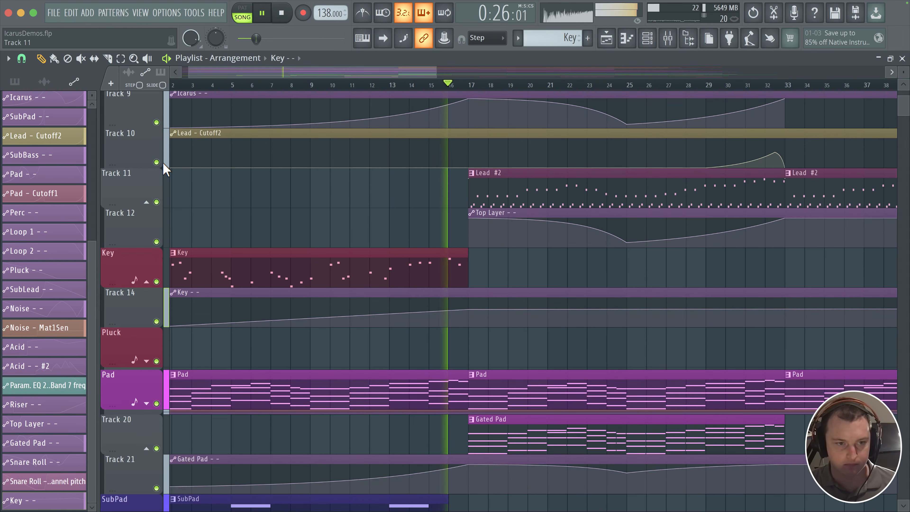
- Play from around bar 48 and move the Key automation point just before bar 49 exactly onto bar 49
{"action": "scroll", "coordinate": [589, 291], "scroll_direction": "down", "scroll_amount": 5}
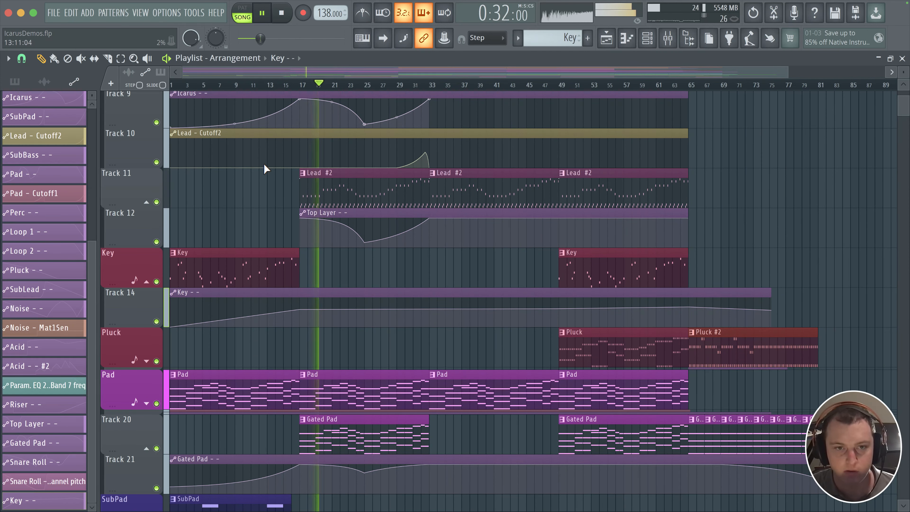
{"action": "key", "text": "space"}
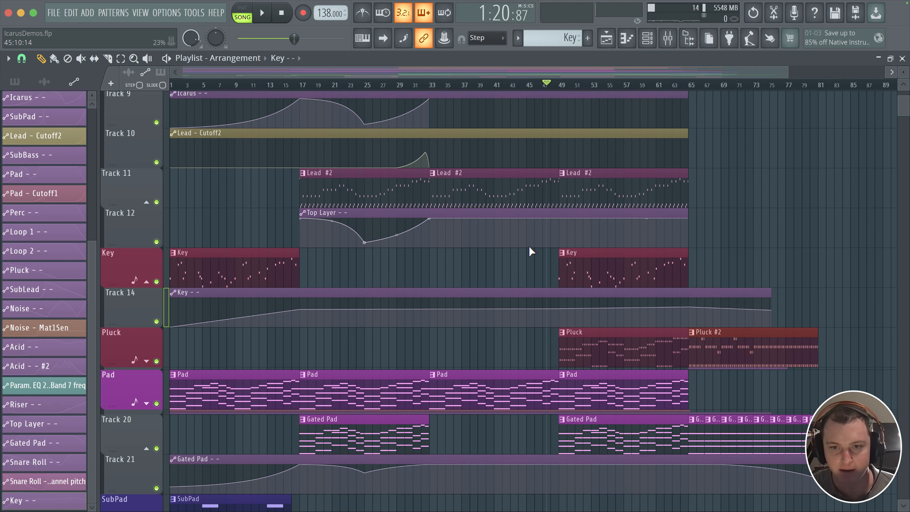
{"action": "key", "text": "space"}
{"action": "scroll", "coordinate": [466, 267], "scroll_direction": "up", "scroll_amount": 5}
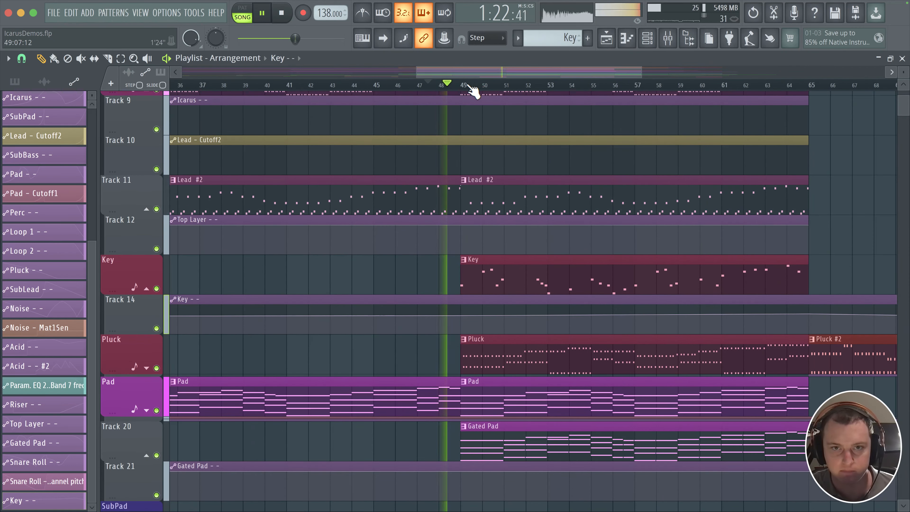
{"action": "right_click", "coordinate": [456, 315]}
{"action": "left_click", "coordinate": [429, 309]}
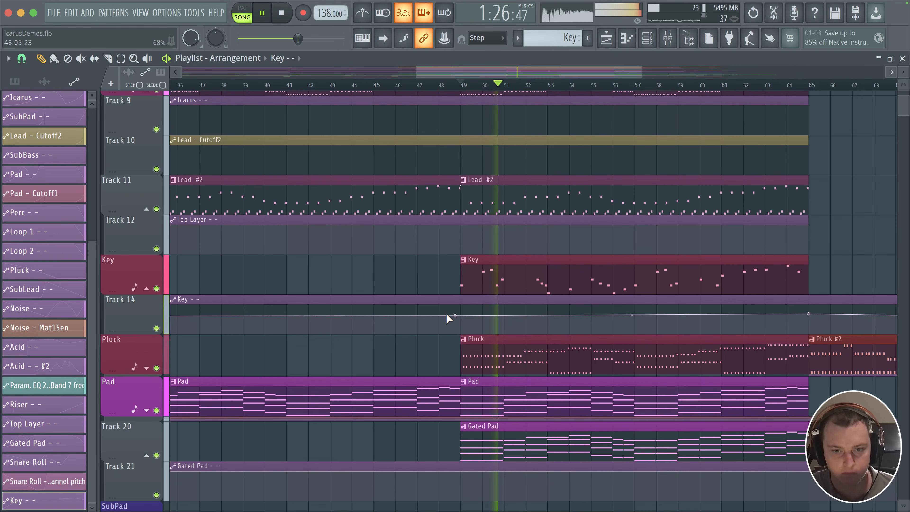
{"action": "left_click_drag", "start_coordinate": [456, 316], "coordinate": [462, 315]}
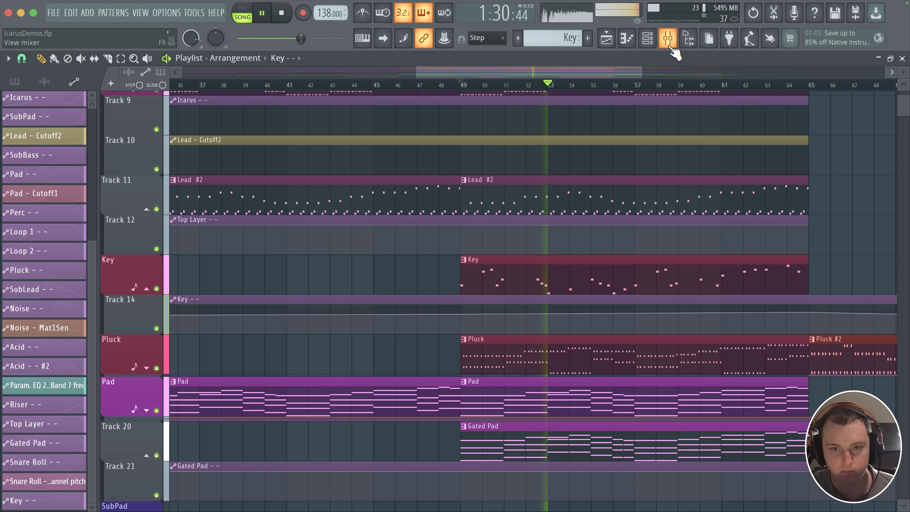
- Lower the Key mixer track's volume to about 76% (-5.7 dB), compare it with the Pluck, and nudge it back up slightly
{"action": "left_click", "coordinate": [668, 38]}
{"action": "left_click_drag", "start_coordinate": [545, 315], "coordinate": [546, 319]}
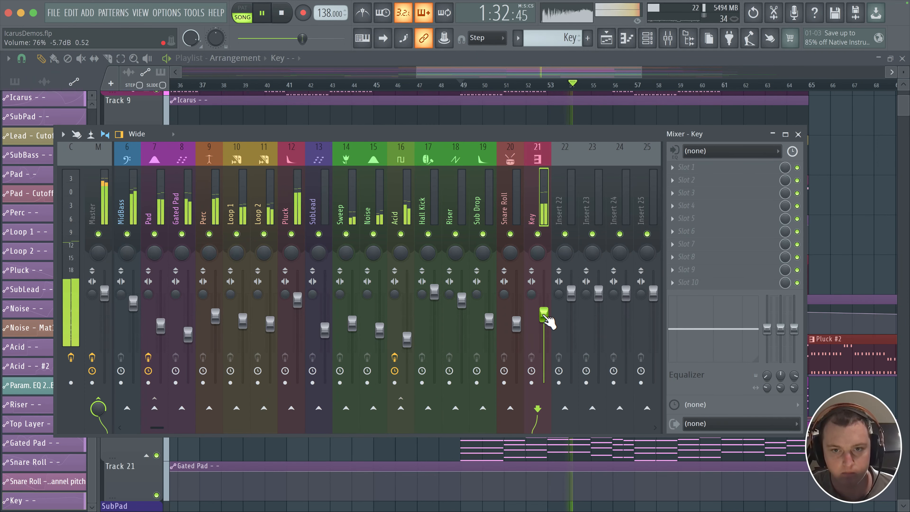
{"action": "left_click", "coordinate": [303, 190]}
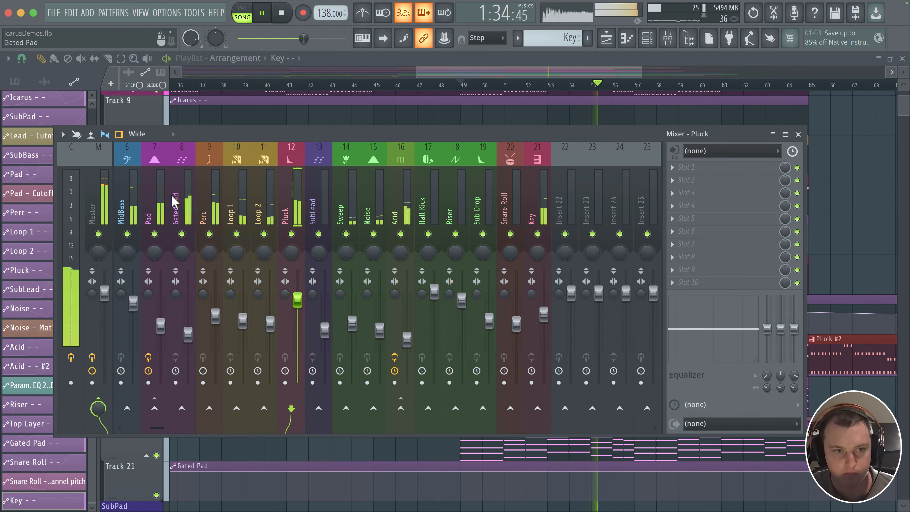
{"action": "left_click_drag", "start_coordinate": [544, 315], "coordinate": [543, 312]}
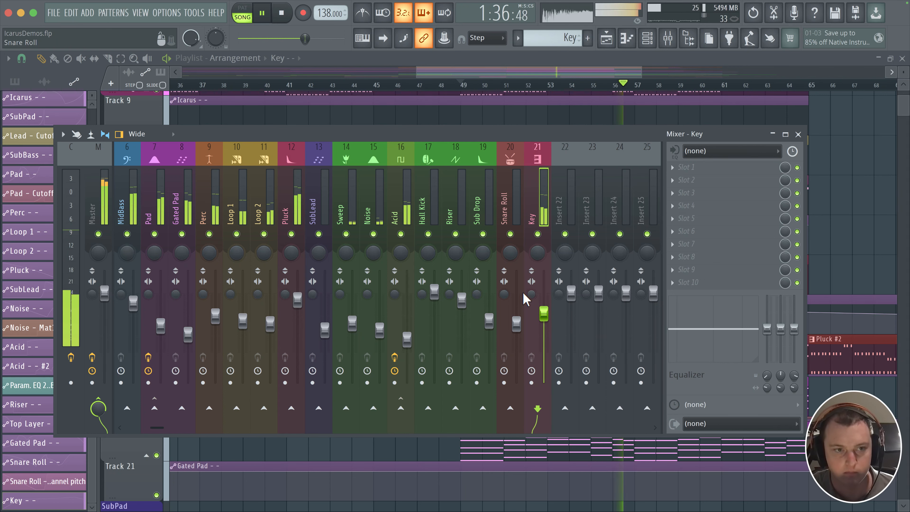
- Check the Pad mixer track's effects and route the Kick mixer track to the Key track as a sidechain
{"action": "left_click", "coordinate": [155, 211]}
{"action": "scroll", "coordinate": [284, 196], "scroll_direction": "right", "scroll_amount": 5}
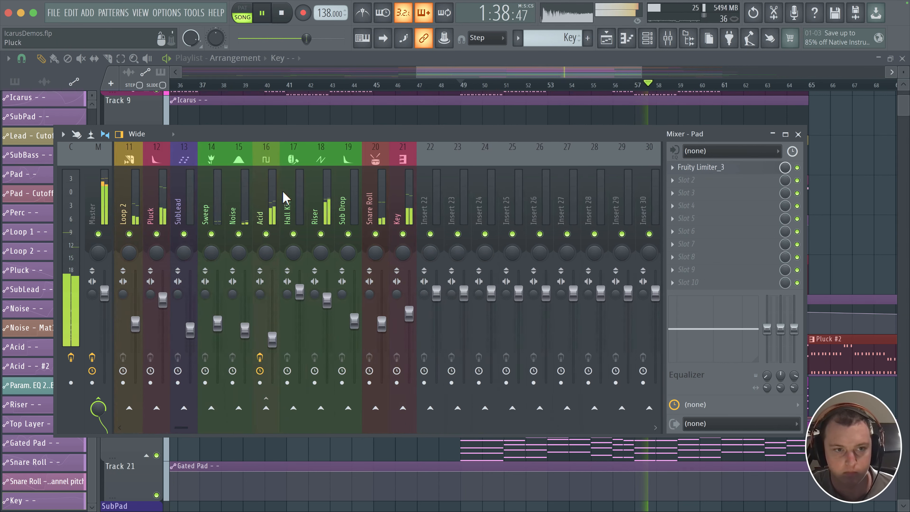
{"action": "scroll", "coordinate": [254, 196], "scroll_direction": "left", "scroll_amount": 10}
{"action": "left_click", "coordinate": [203, 194]}
{"action": "scroll", "coordinate": [493, 195], "scroll_direction": "right", "scroll_amount": 1}
{"action": "scroll", "coordinate": [493, 200], "scroll_direction": "right", "scroll_amount": 2}
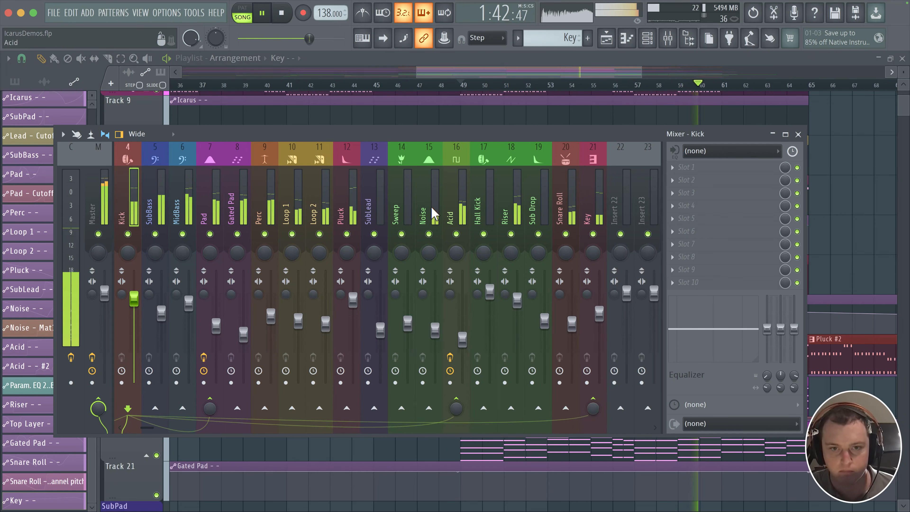
- Copy the Fruity Limiter_3 preset from the Pad mixer track to the Key track's first effect slot
{"action": "left_click", "coordinate": [344, 205]}
{"action": "left_click", "coordinate": [211, 216]}
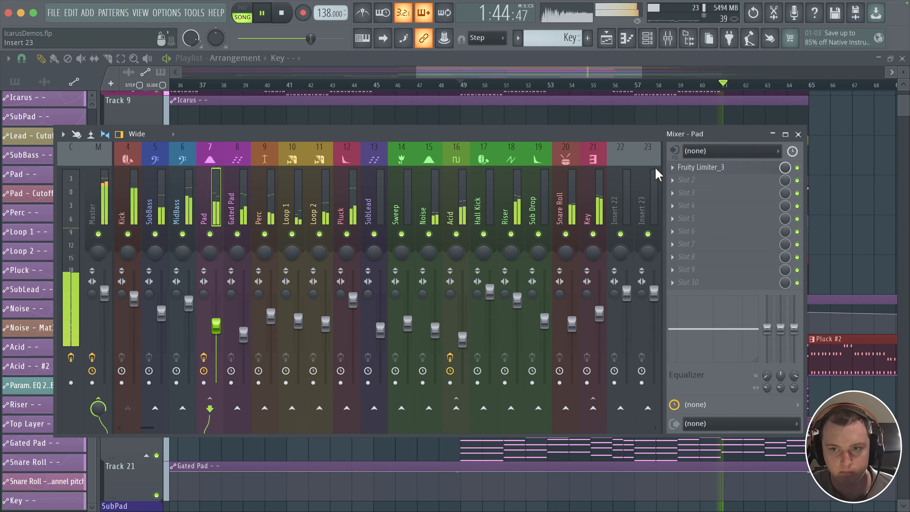
{"action": "left_click", "coordinate": [673, 167]}
{"action": "left_click_drag", "start_coordinate": [668, 230], "coordinate": [588, 211]}
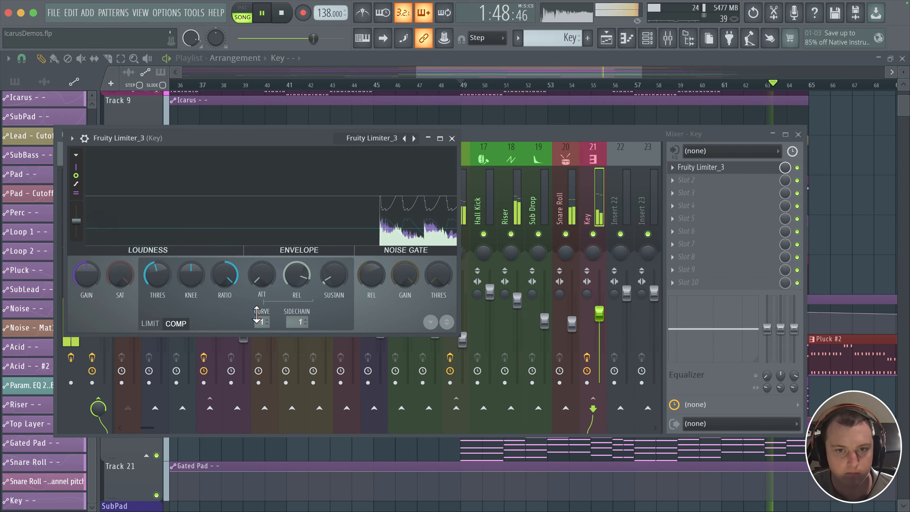
- Set the Key limiter's compressor threshold to about -9.3 dB and close the limiter and mixer
{"action": "left_click_drag", "start_coordinate": [157, 287], "coordinate": [159, 283]}
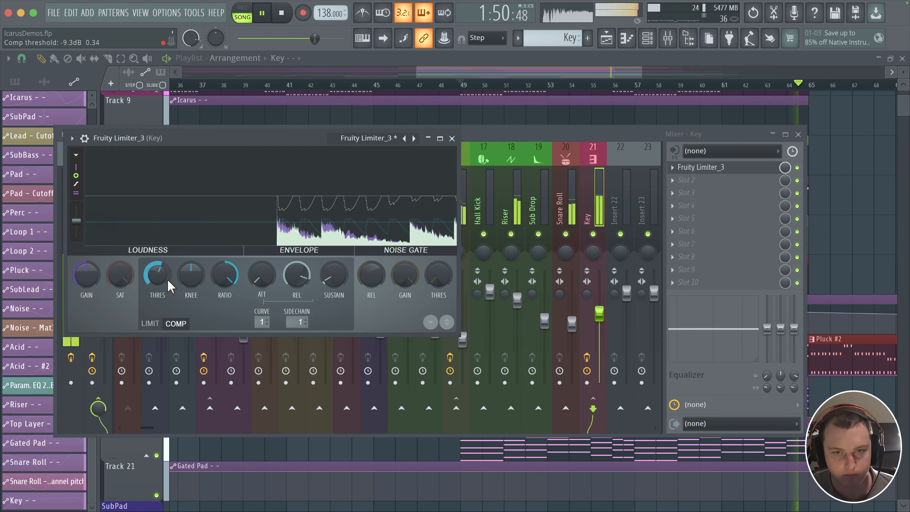
{"action": "left_click", "coordinate": [452, 138]}
{"action": "left_click", "coordinate": [798, 135]}
- Replay the section and raise the Key automation at bar 49 to just above 73% and at bar 65 to 80%
{"action": "key", "text": "space"}
{"action": "key", "text": "space"}
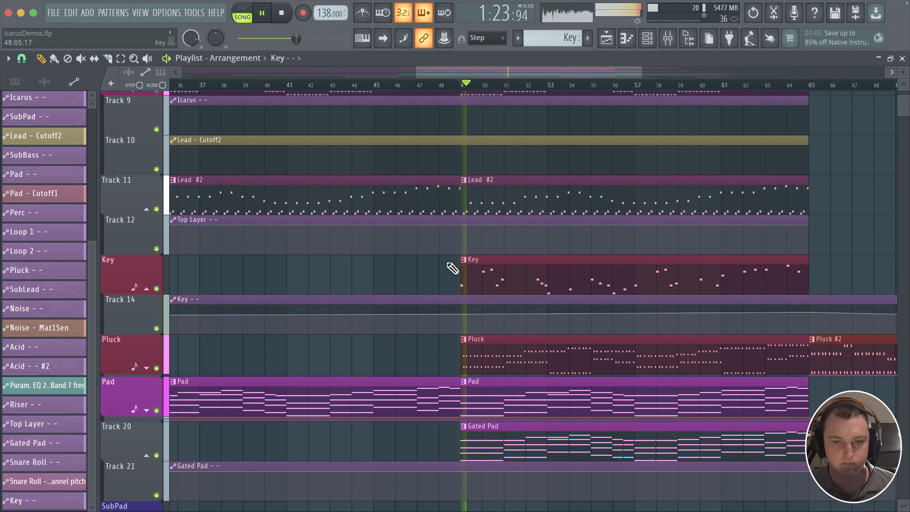
{"action": "scroll", "coordinate": [455, 271], "scroll_direction": "down", "scroll_amount": 4}
{"action": "left_click_drag", "start_coordinate": [391, 273], "coordinate": [571, 308]}
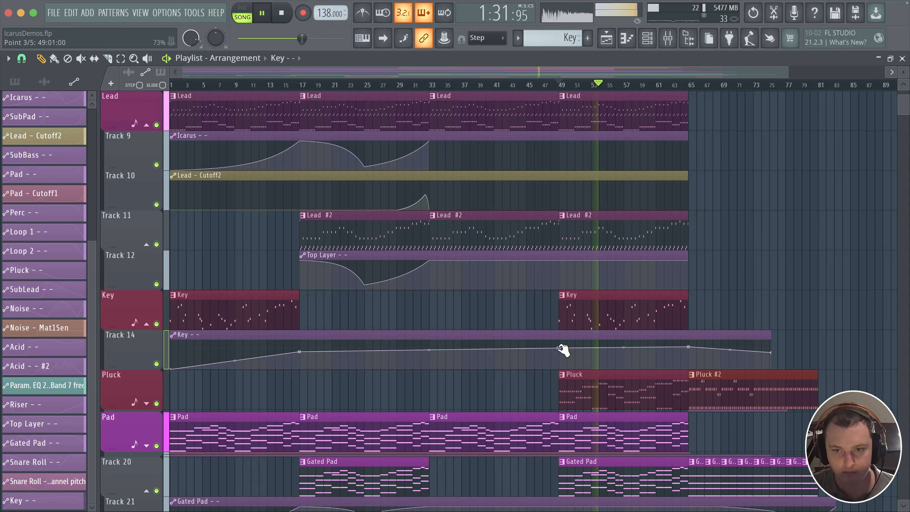
{"action": "left_click_drag", "start_coordinate": [560, 347], "coordinate": [560, 346]}
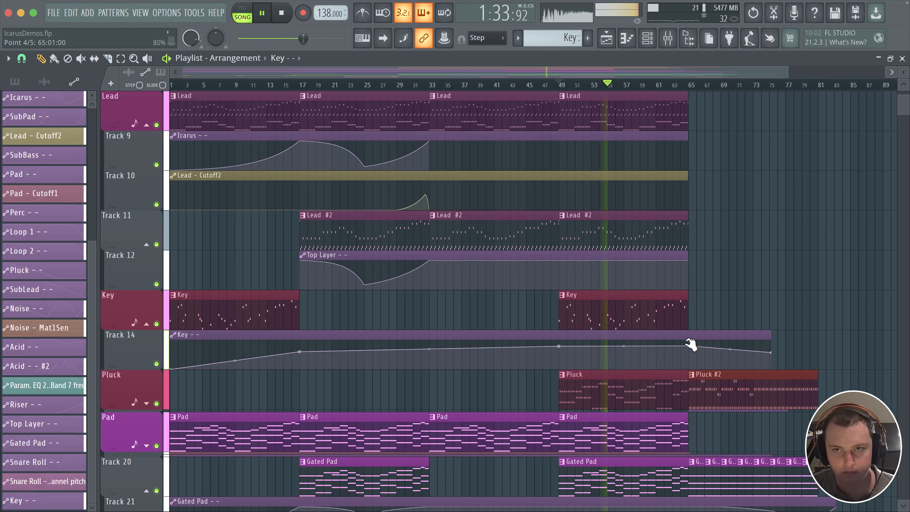
- Raise the Key mixer track's volume slightly and close the mixer
{"action": "left_click", "coordinate": [668, 38]}
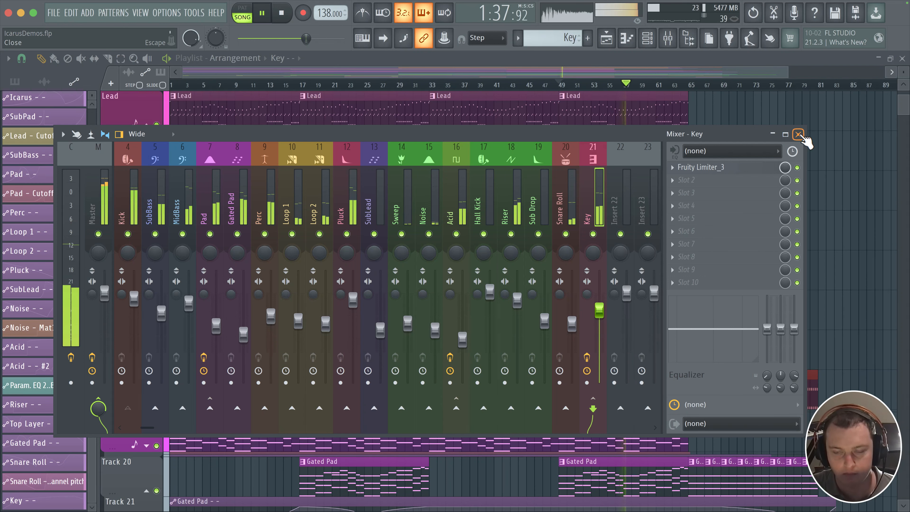
{"action": "left_click", "coordinate": [675, 31]}
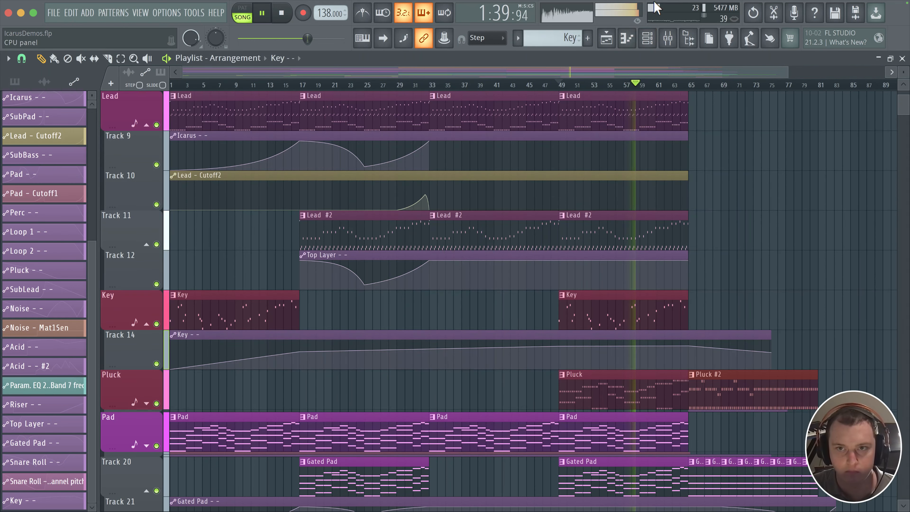
- Compare the Key synth's filter 2 with distortion off, and restore its Bitcrush mode
{"action": "left_click", "coordinate": [647, 38]}
{"action": "left_click", "coordinate": [360, 460]}
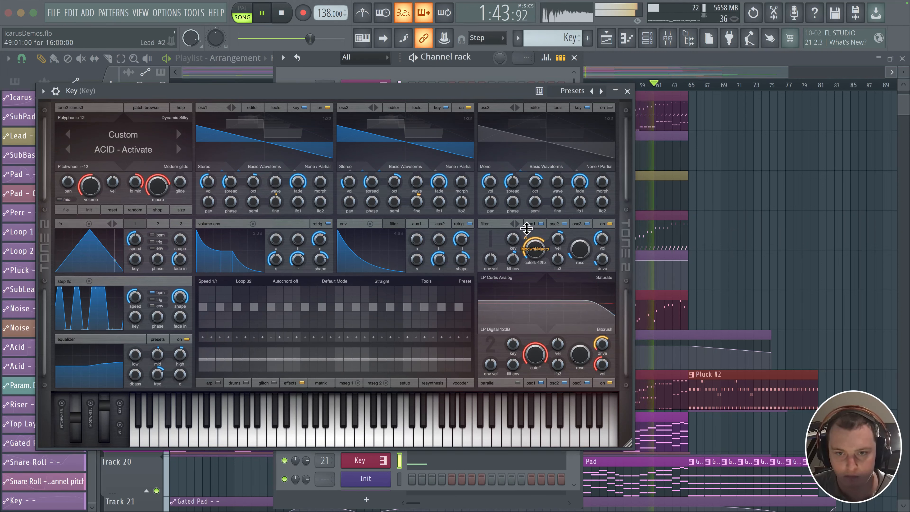
{"action": "left_click", "coordinate": [601, 330]}
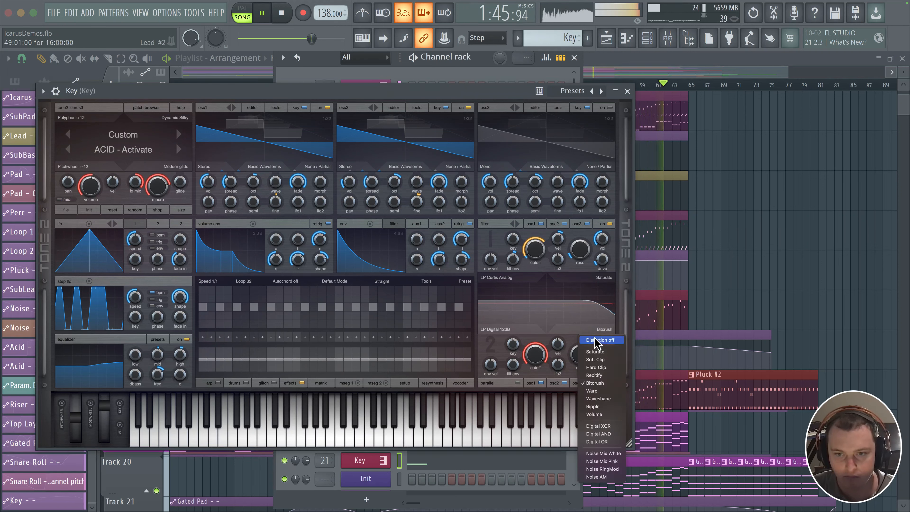
{"action": "left_click", "coordinate": [596, 341]}
{"action": "left_click", "coordinate": [600, 330]}
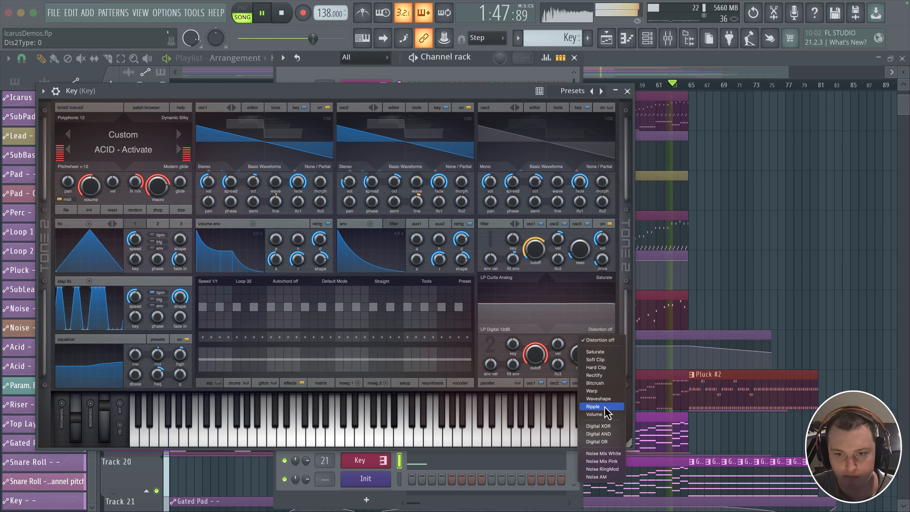
{"action": "left_click", "coordinate": [605, 384]}
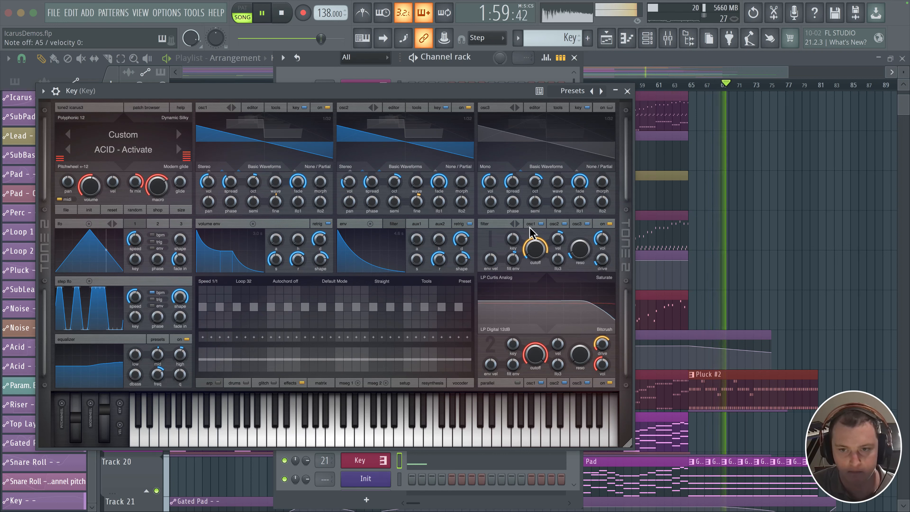
- Replay the section, close the Key synth, and raise the Key mixer track's volume to about 91% (-2.2 dB)
{"action": "key", "text": "space"}
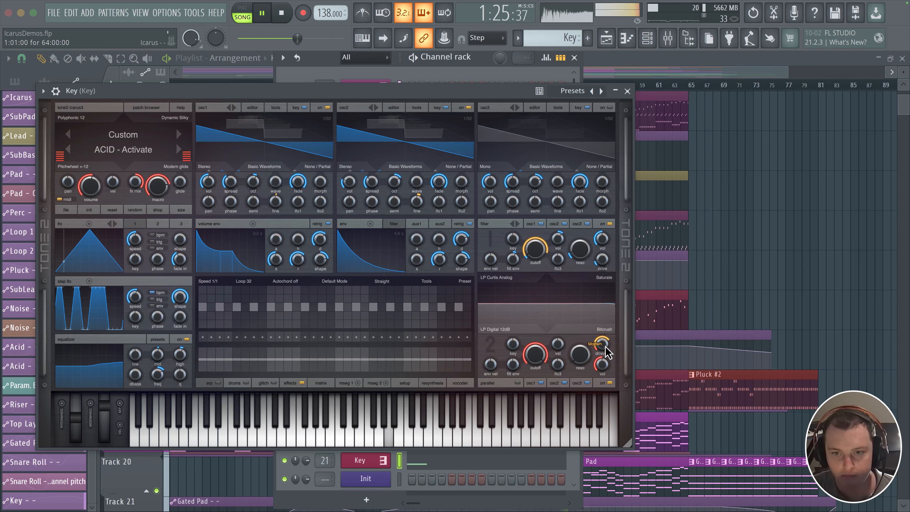
{"action": "mouse_move", "coordinate": [513, 93]}
{"action": "left_mouse_down"}
{"action": "mouse_move", "coordinate": [545, 122]}
{"action": "mouse_move", "coordinate": [789, 138]}
{"action": "mouse_move", "coordinate": [480, 81]}
{"action": "mouse_move", "coordinate": [504, 87]}
{"action": "left_mouse_up"}
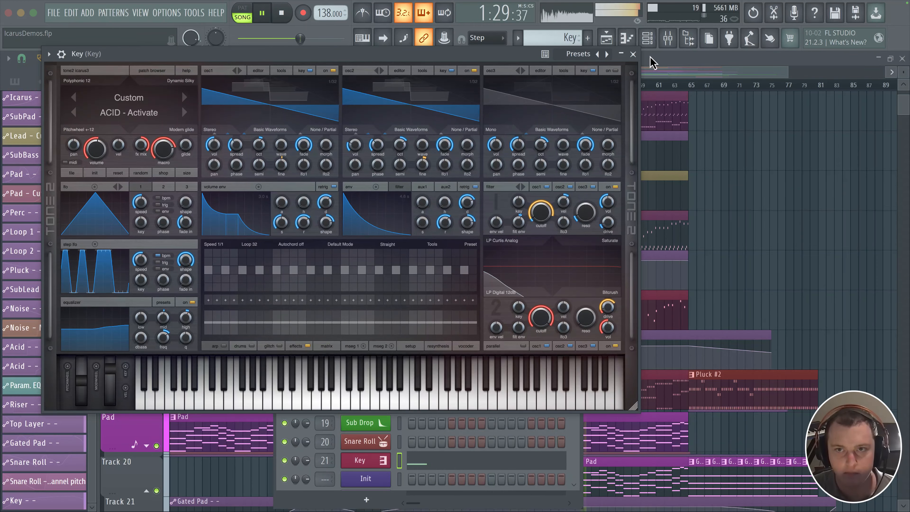
{"action": "left_click", "coordinate": [633, 54]}
{"action": "left_click", "coordinate": [667, 39]}
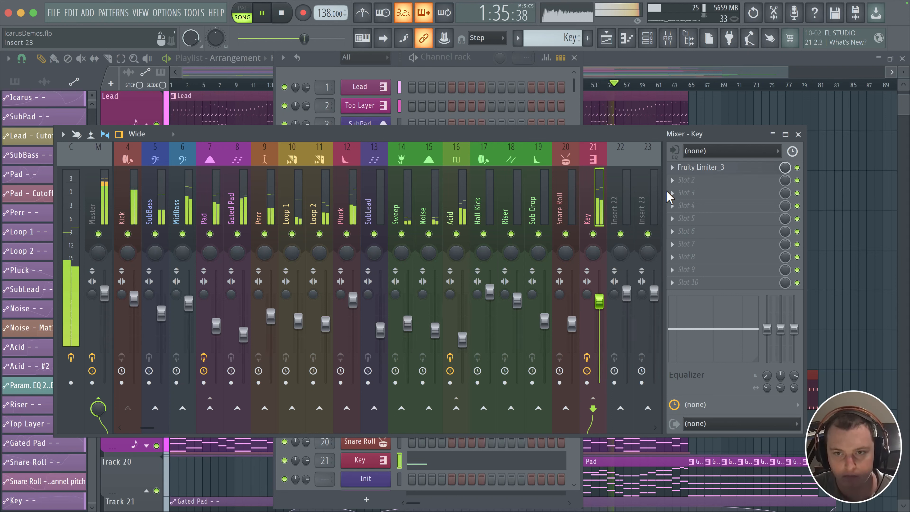
{"action": "left_click_drag", "start_coordinate": [597, 312], "coordinate": [600, 304]}
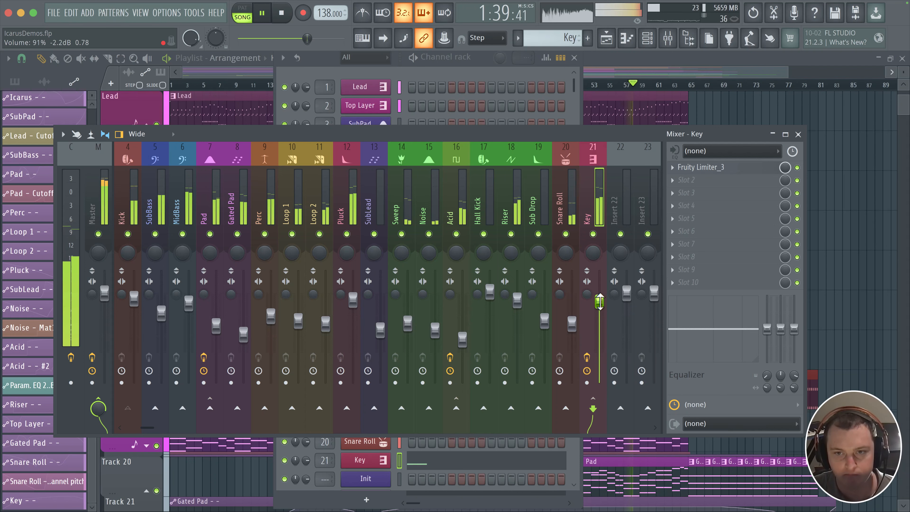
{"action": "left_click", "coordinate": [799, 135]}
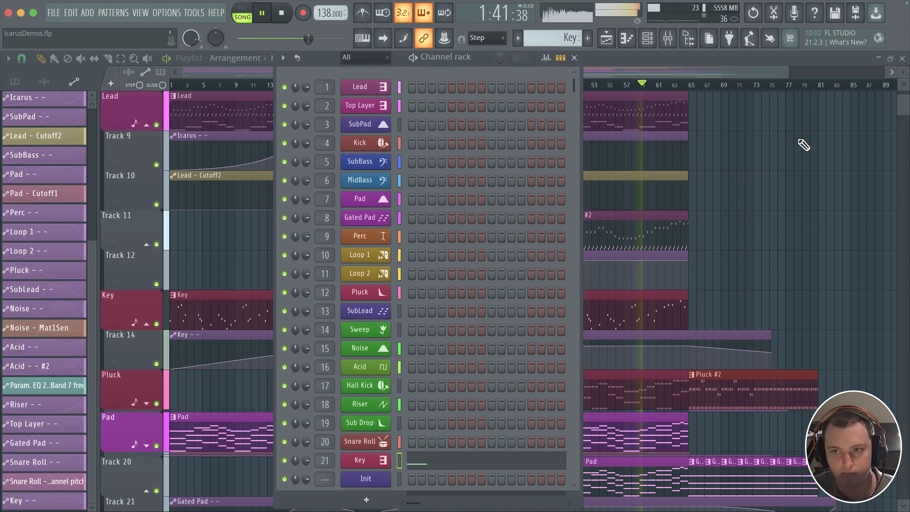
- Open the Key clip at bar 49 in the piano roll and play its melody from bar 10
{"action": "right_click", "coordinate": [837, 221]}
{"action": "double_click", "coordinate": [645, 307]}
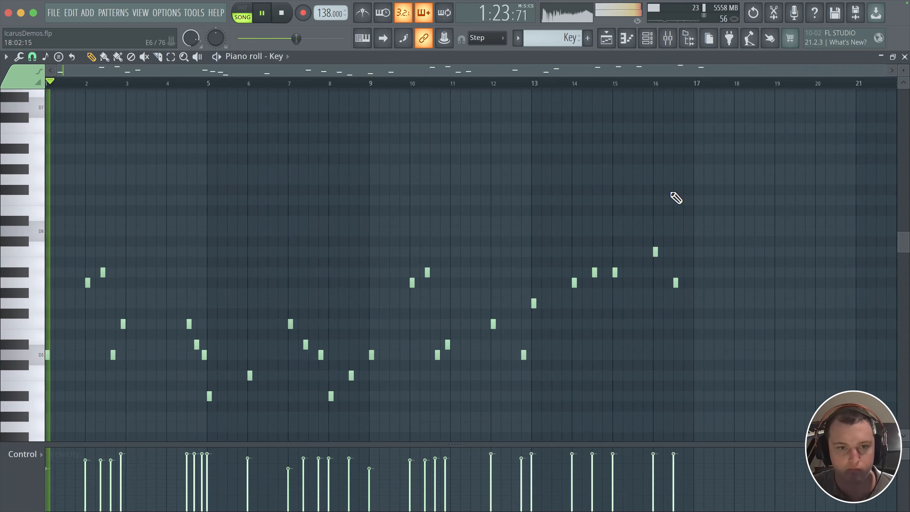
{"action": "left_click", "coordinate": [425, 82]}
{"action": "scroll", "coordinate": [456, 264], "scroll_direction": "up", "scroll_amount": 5}
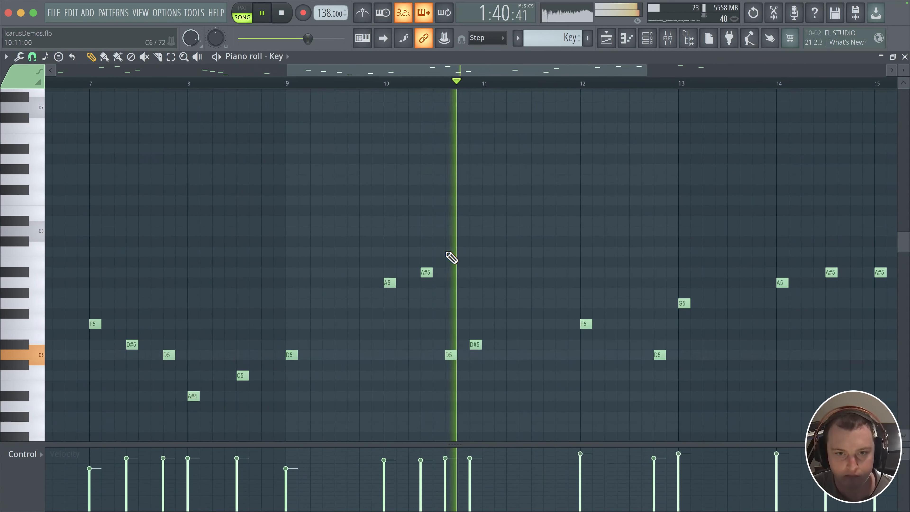
{"action": "left_click", "coordinate": [388, 84]}
{"action": "left_click", "coordinate": [383, 85]}
{"action": "scroll", "coordinate": [451, 206], "scroll_direction": "up", "scroll_amount": 2}
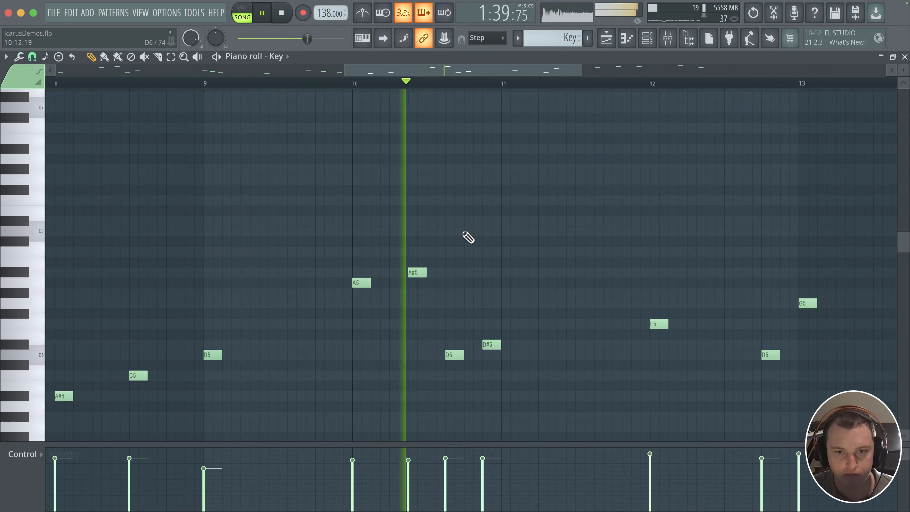
- In bar 10 of the Key melody, replace the D5 note with D#6 and raise the D#5 note to D6
{"action": "left_click", "coordinate": [454, 218]}
{"action": "key", "text": "space"}
{"action": "left_click_drag", "start_coordinate": [464, 221], "coordinate": [454, 220]}
{"action": "key", "text": "space"}
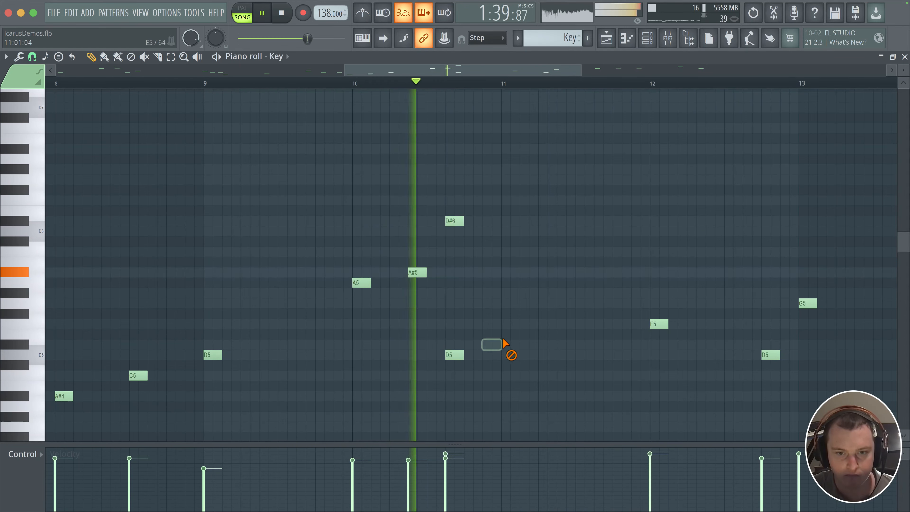
{"action": "left_click_drag", "start_coordinate": [498, 347], "coordinate": [498, 236]}
{"action": "key", "text": "space"}
{"action": "key", "text": "space"}
{"action": "right_click", "coordinate": [458, 356]}
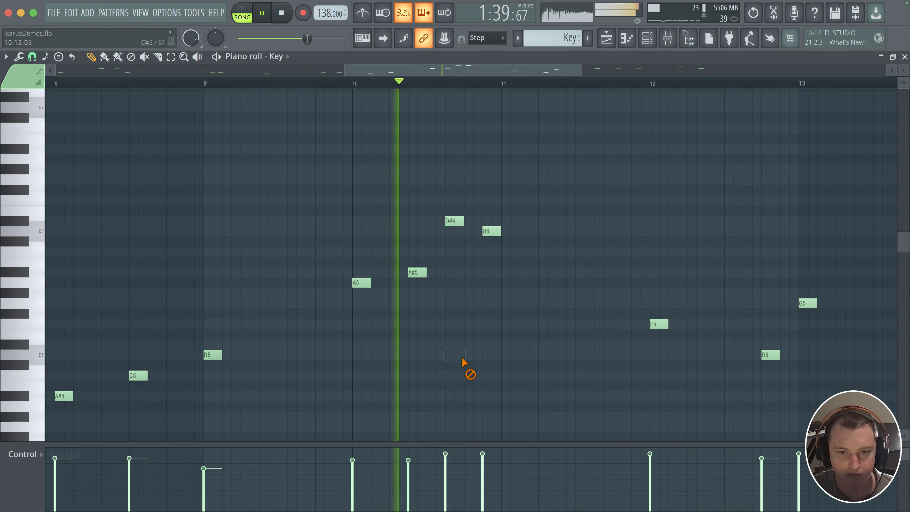
- Replace the F5 note at the start of bar 12 with a C6 note and replay the phrase
{"action": "left_click_drag", "start_coordinate": [551, 293], "coordinate": [456, 243]}
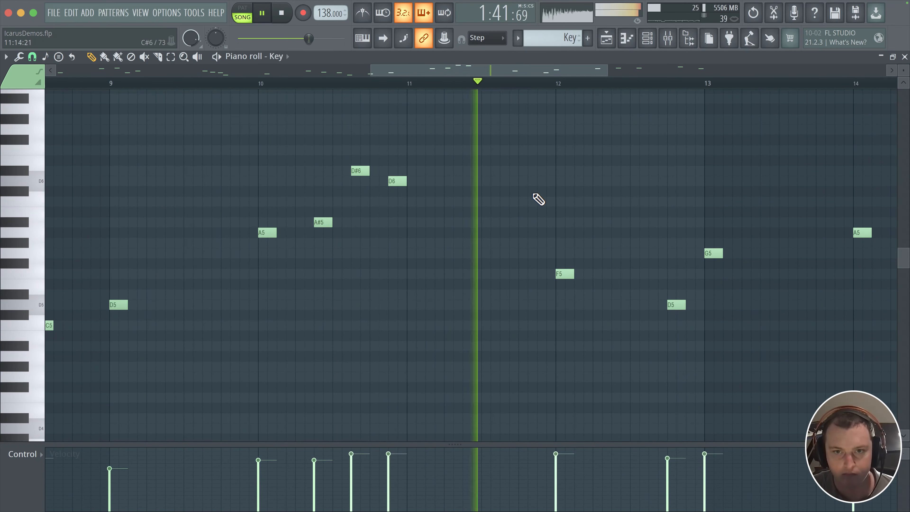
{"action": "key", "text": "space"}
{"action": "left_click", "coordinate": [558, 203]}
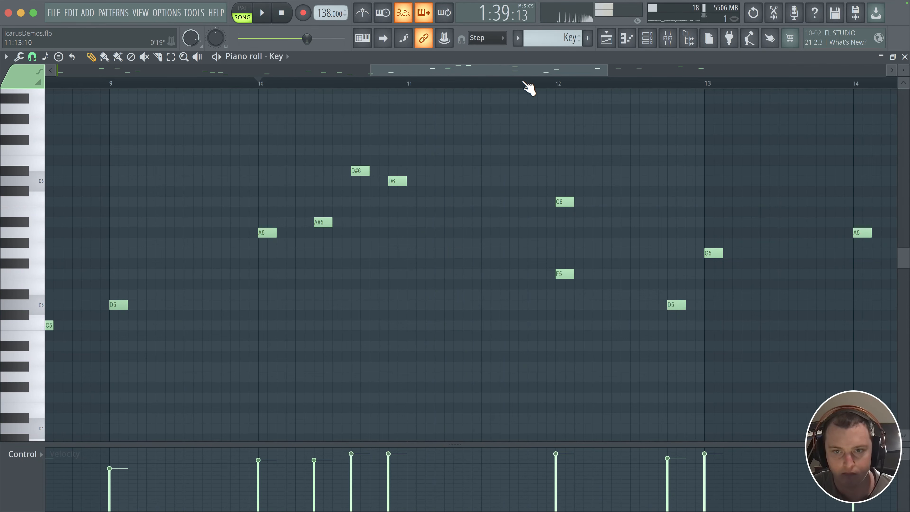
{"action": "left_click", "coordinate": [527, 86]}
{"action": "key", "text": "space"}
{"action": "right_click", "coordinate": [565, 273]}
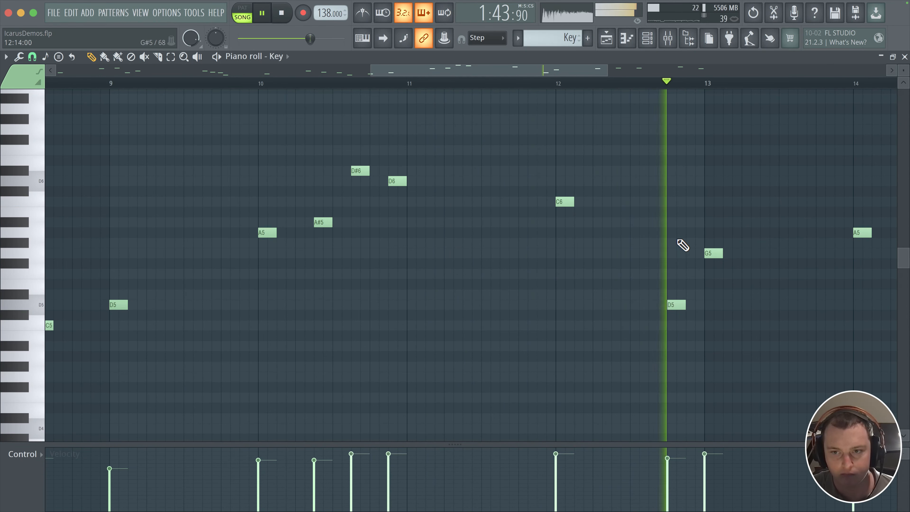
- Replay the revised Key melody from bar 10 and review how the higher notes fit
{"action": "left_click_drag", "start_coordinate": [678, 232], "coordinate": [426, 216]}
{"action": "scroll", "coordinate": [425, 216], "scroll_direction": "down", "scroll_amount": 3}
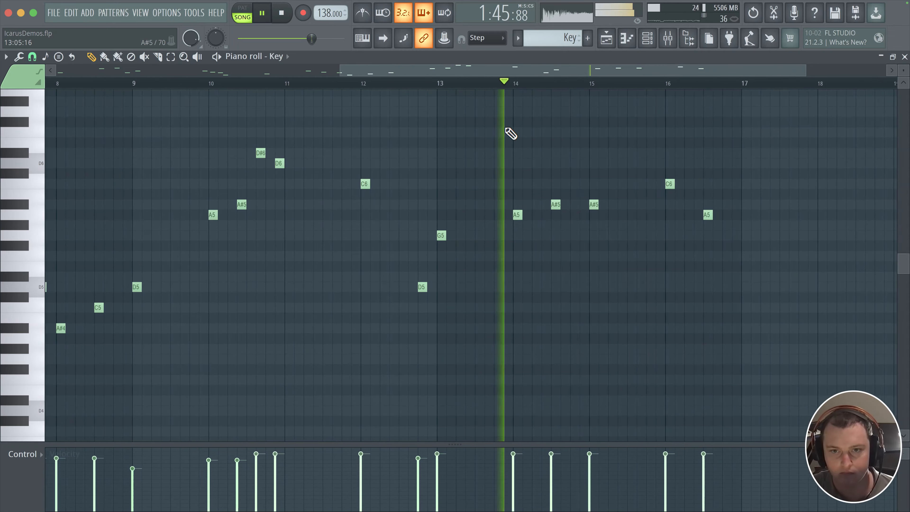
{"action": "left_click", "coordinate": [210, 86]}
{"action": "left_click_drag", "start_coordinate": [265, 225], "coordinate": [362, 217]}
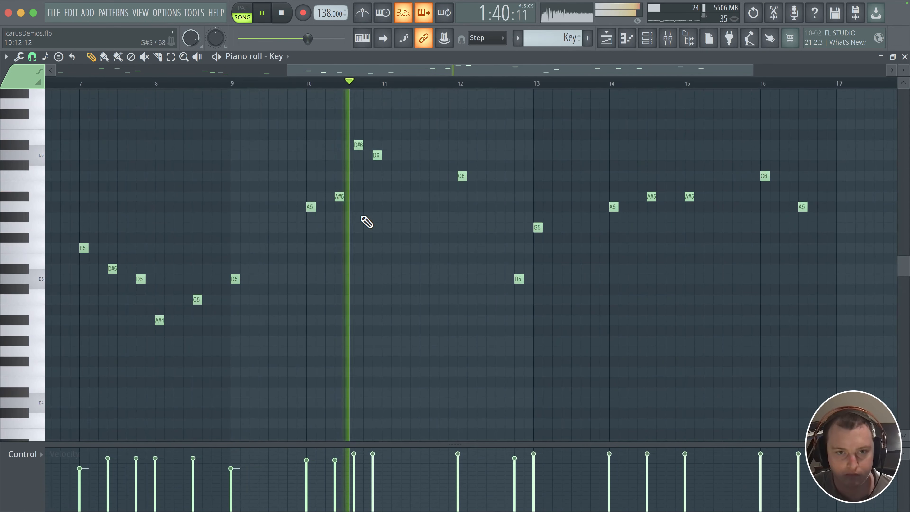
{"action": "scroll", "coordinate": [387, 169], "scroll_direction": "up", "scroll_amount": 1}
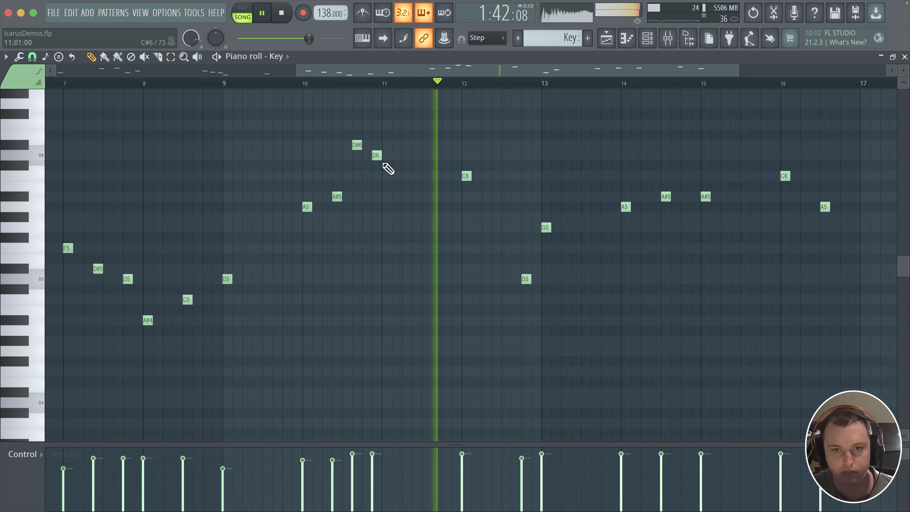
{"action": "scroll", "coordinate": [490, 169], "scroll_direction": "down", "scroll_amount": 1}
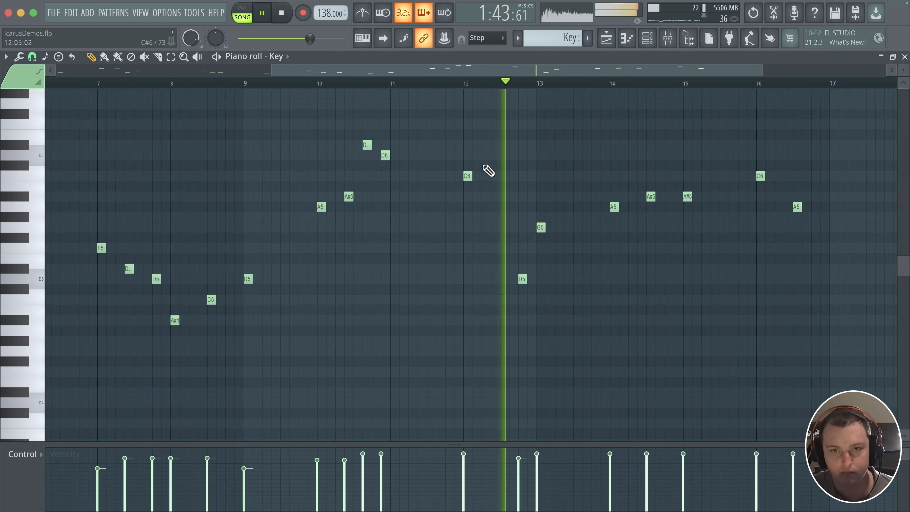
- Try the note at bar 12 on D#6, replay the phrase, and return the note to C6
{"action": "left_click", "coordinate": [377, 86]}
{"action": "scroll", "coordinate": [469, 175], "scroll_direction": "up", "scroll_amount": 4}
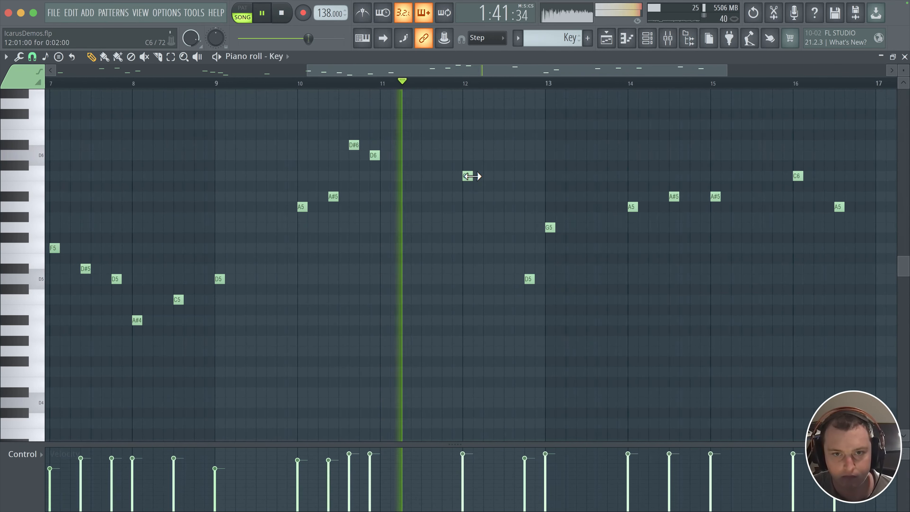
{"action": "left_click", "coordinate": [461, 145]}
{"action": "left_click", "coordinate": [314, 83]}
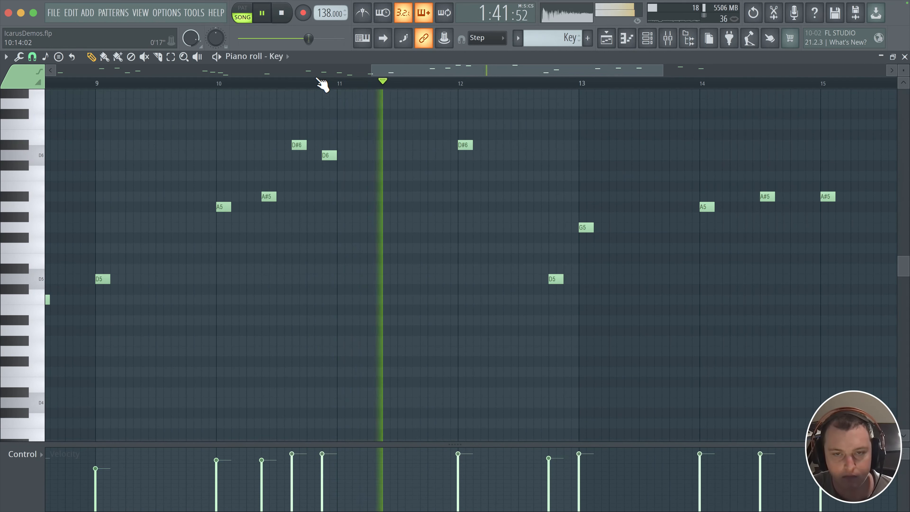
{"action": "left_click", "coordinate": [466, 86]}
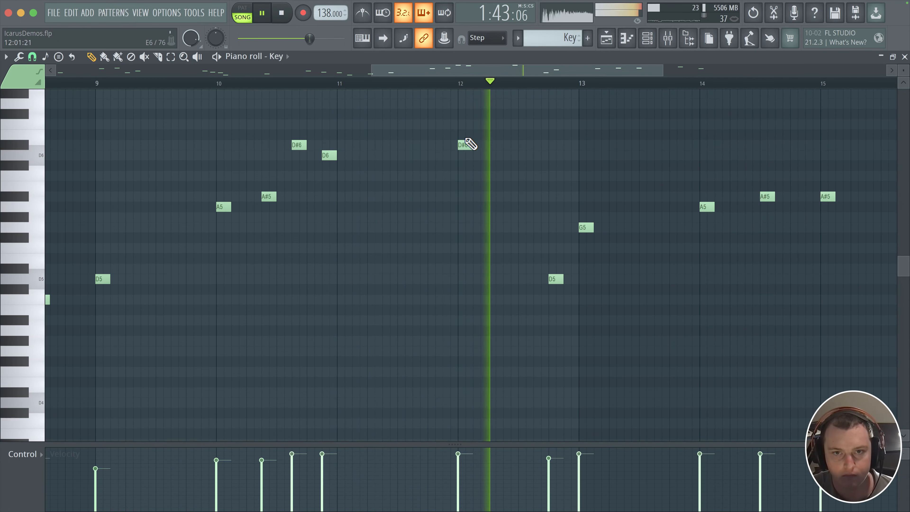
{"action": "key", "text": "space"}
{"action": "left_click_drag", "start_coordinate": [467, 144], "coordinate": [464, 170]}
{"action": "key", "text": "space"}
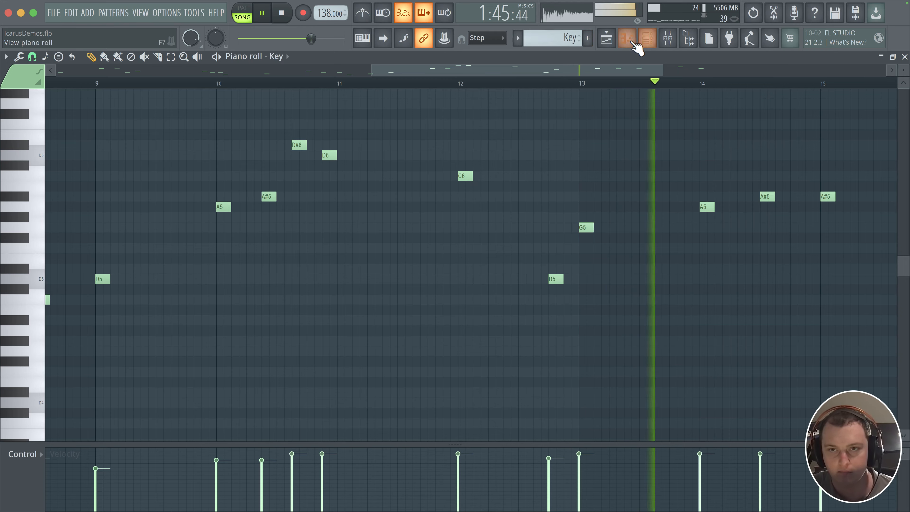
- Play the arrangement from the start, curve the Key automation's opening rise, and add a lower point just before bar 17
{"action": "left_click", "coordinate": [606, 38]}
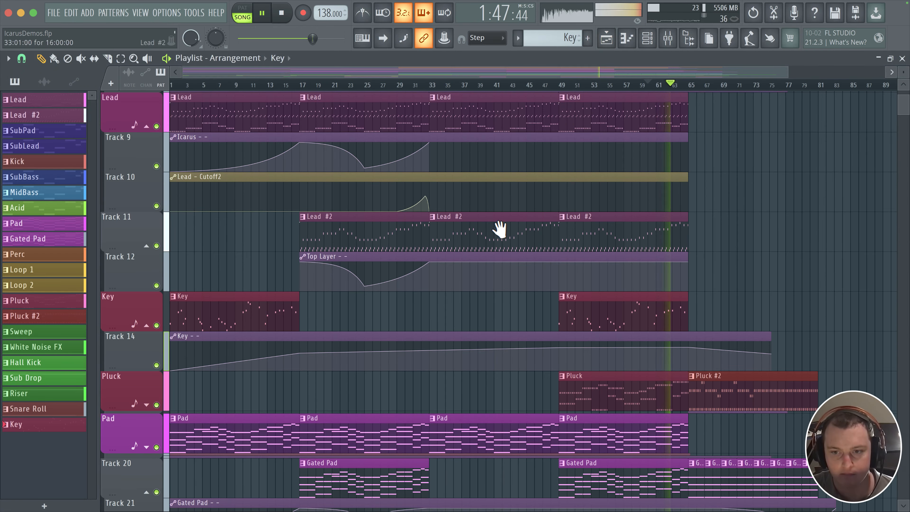
{"action": "scroll", "coordinate": [631, 188], "scroll_direction": "down", "scroll_amount": 2}
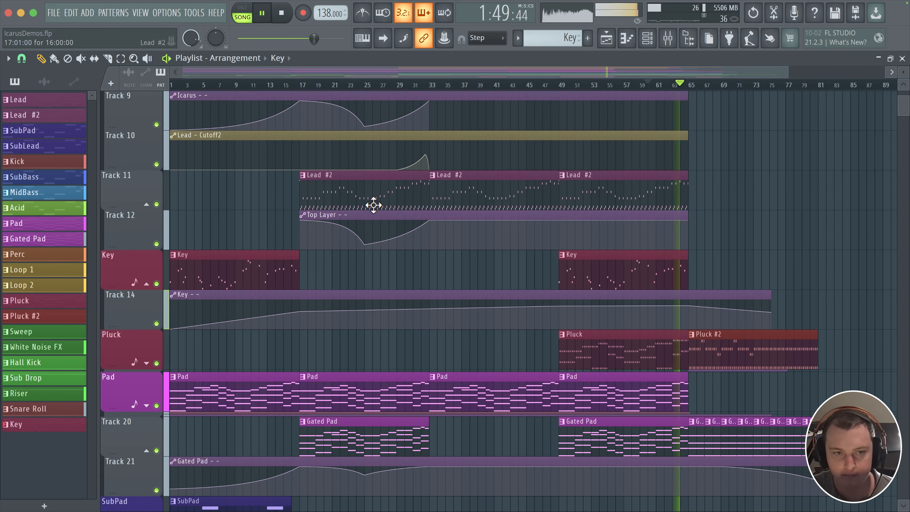
{"action": "scroll", "coordinate": [563, 204], "scroll_direction": "down", "scroll_amount": 1}
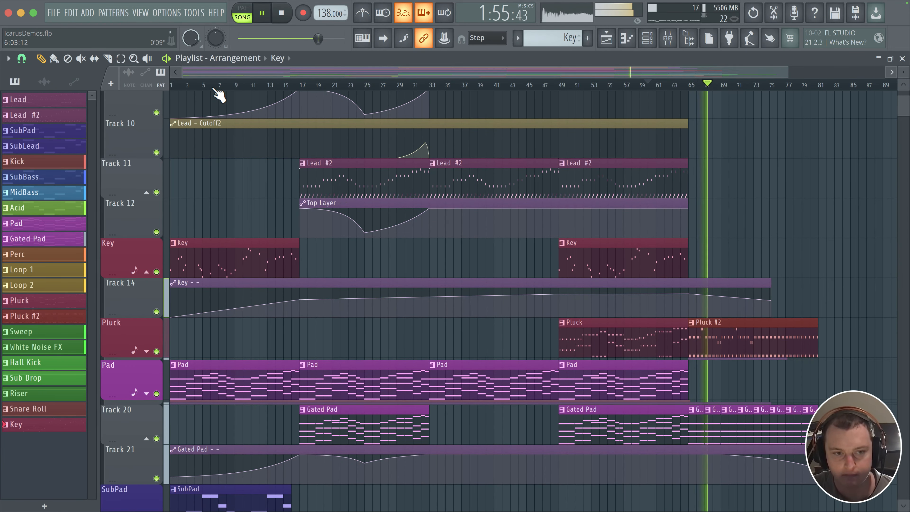
{"action": "left_click", "coordinate": [171, 86]}
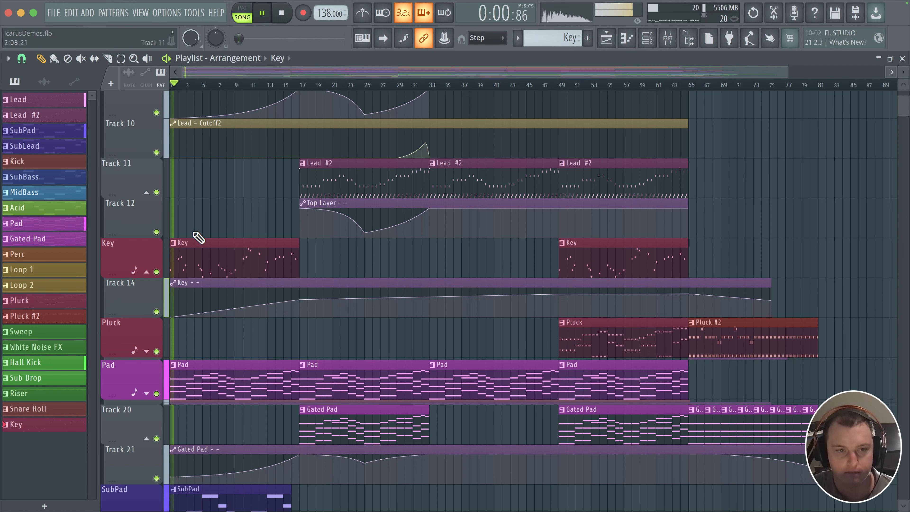
{"action": "left_click_drag", "start_coordinate": [236, 308], "coordinate": [235, 309]}
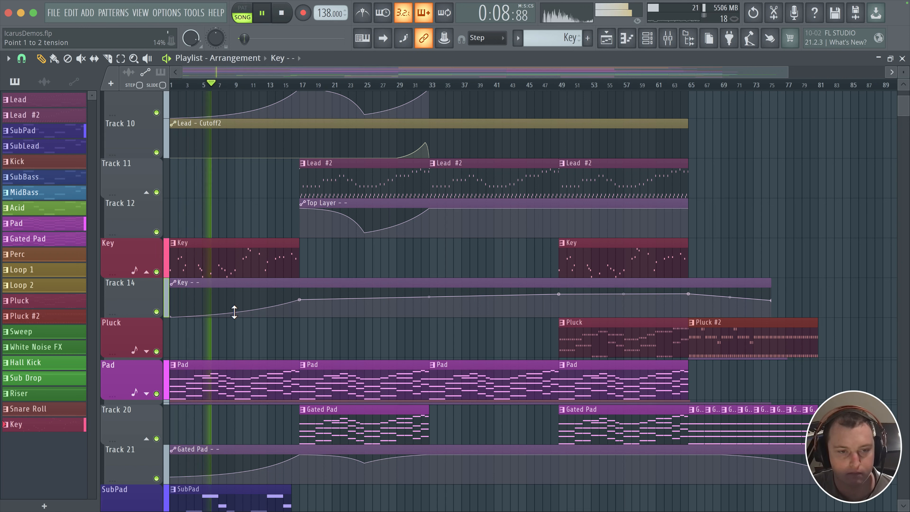
{"action": "right_click", "coordinate": [301, 308]}
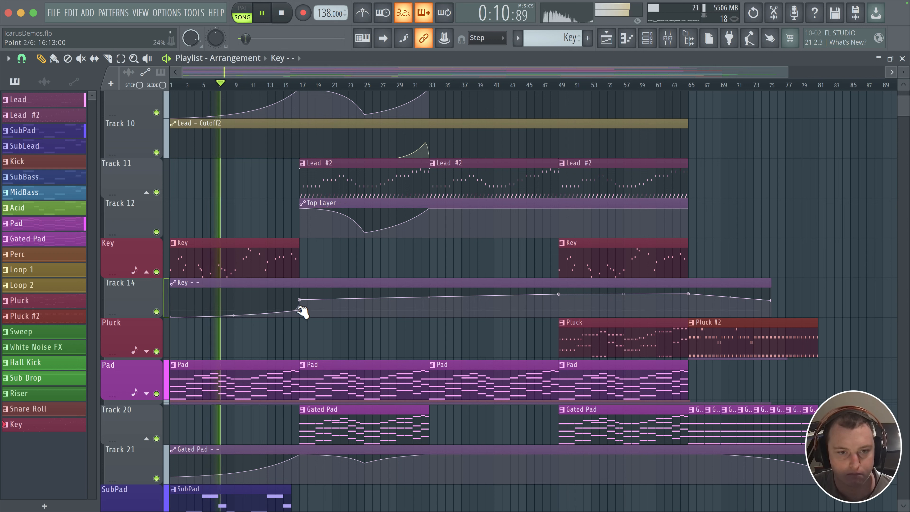
{"action": "left_click_drag", "start_coordinate": [301, 309], "coordinate": [301, 307]}
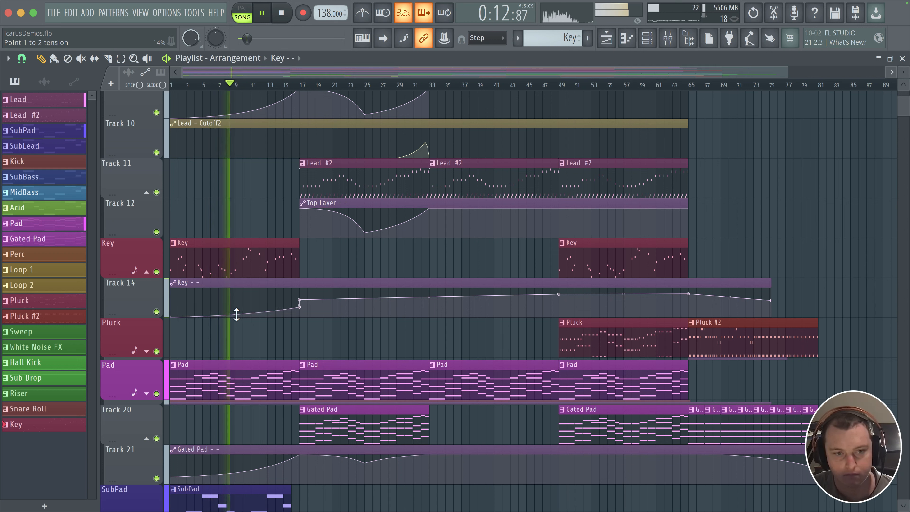
- Reopen the Key pattern and raise the D5 note at the end of bar 12 to A5, replaying the phrase
{"action": "double_click", "coordinate": [240, 260]}
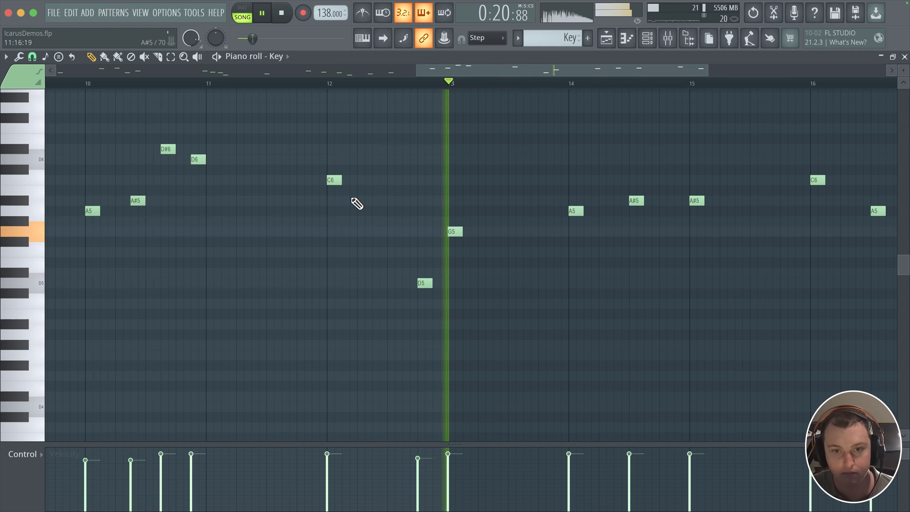
{"action": "left_click", "coordinate": [329, 86]}
{"action": "left_click_drag", "start_coordinate": [426, 285], "coordinate": [425, 212]}
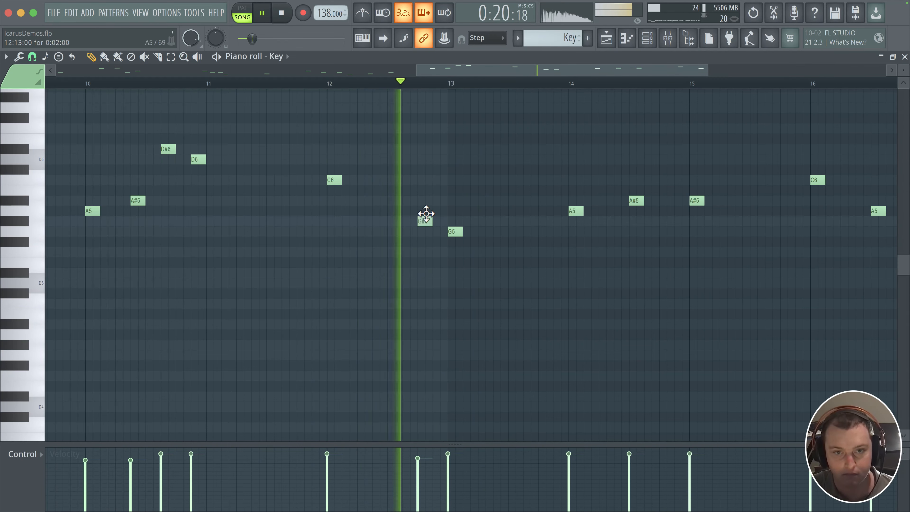
{"action": "key", "text": "space"}
{"action": "key", "text": "space"}
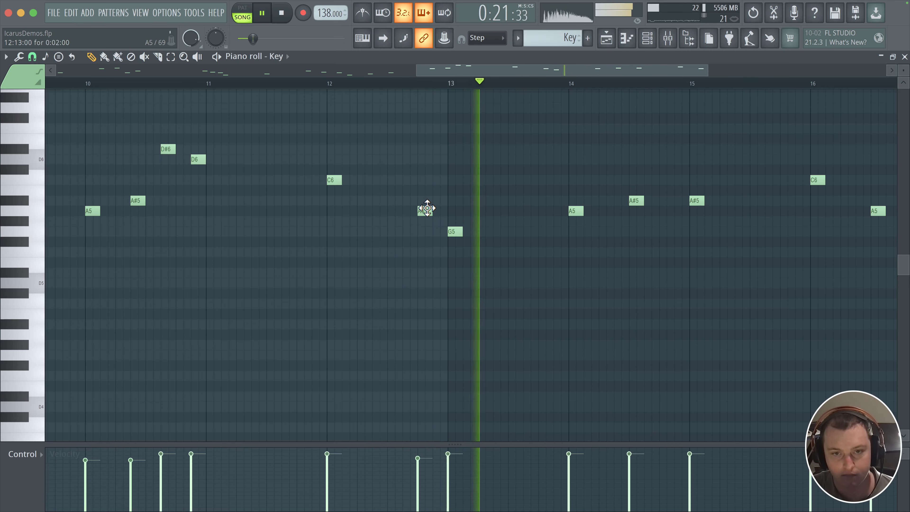
{"action": "scroll", "coordinate": [464, 260], "scroll_direction": "down", "scroll_amount": 4}
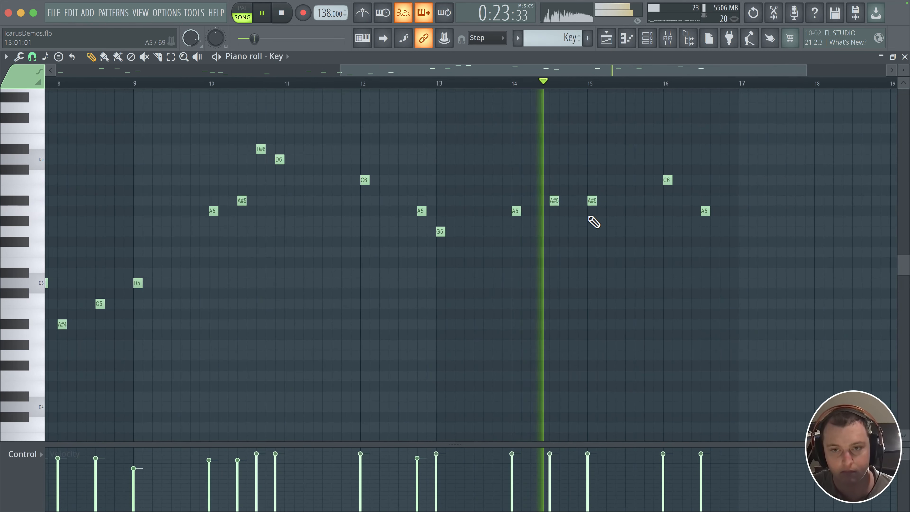
- Return to the playlist and play the arrangement from bar 49, stopping after a short check
{"action": "left_click", "coordinate": [606, 38]}
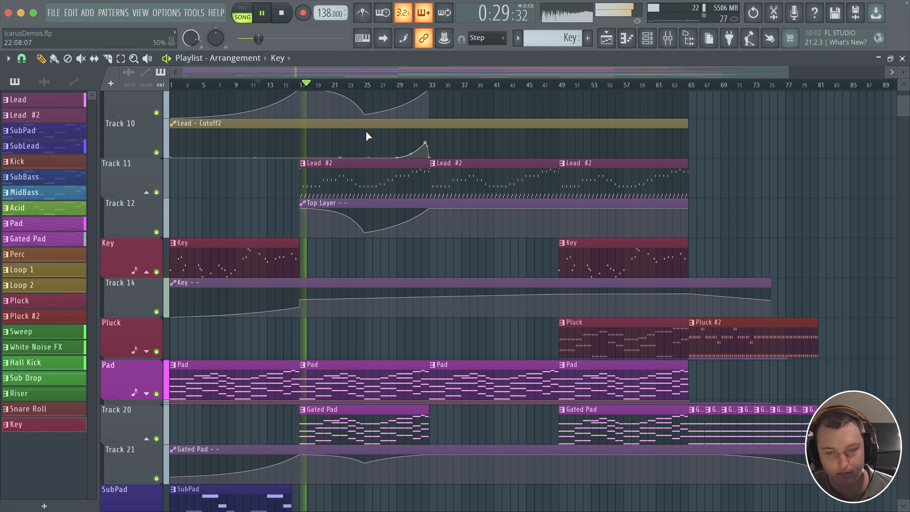
{"action": "left_click", "coordinate": [570, 86]}
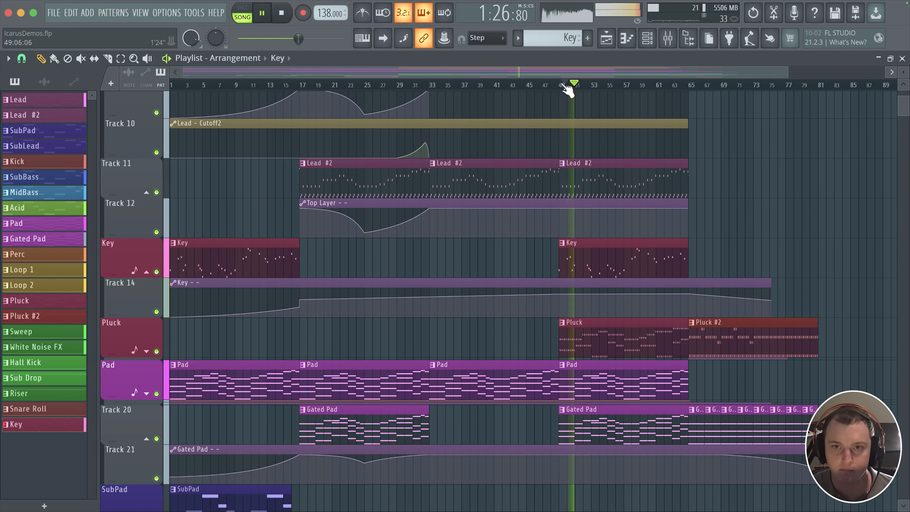
{"action": "left_click", "coordinate": [561, 86]}
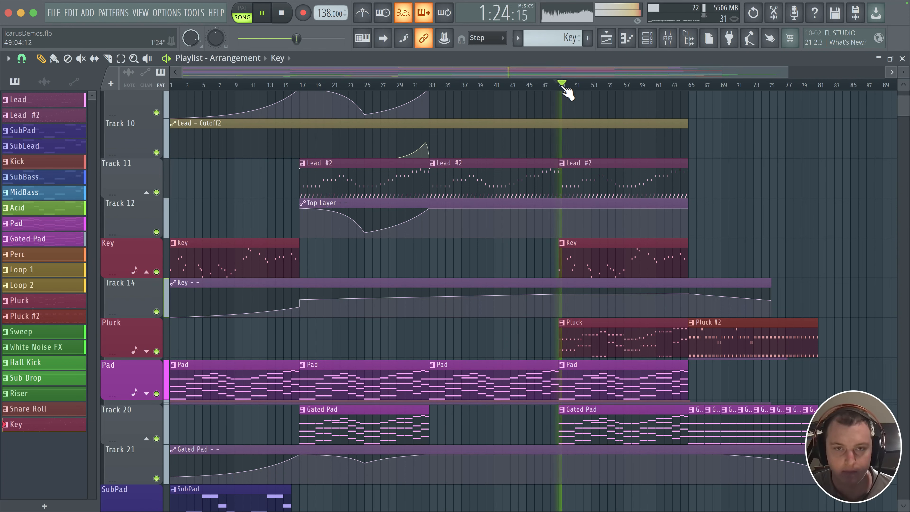
{"action": "key", "text": "space"}
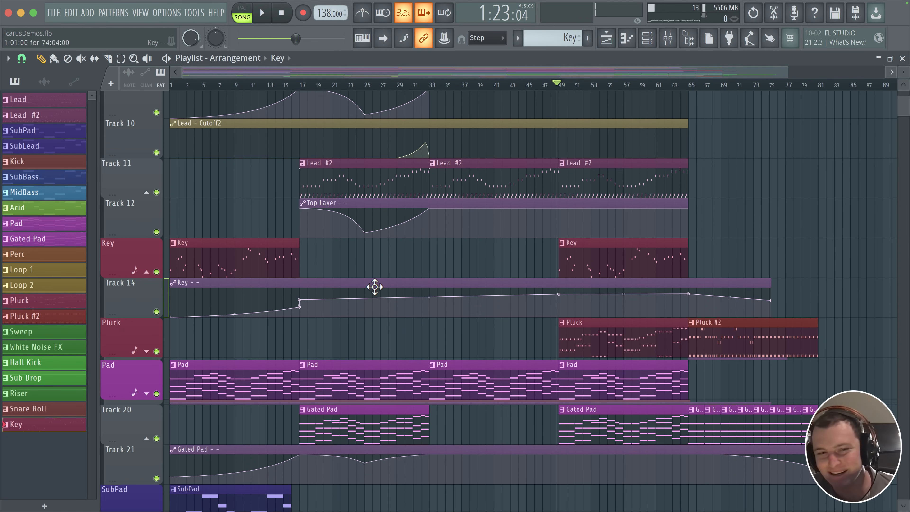
{"action": "scroll", "coordinate": [371, 221], "scroll_direction": "up", "scroll_amount": 1}
{"action": "scroll", "coordinate": [294, 213], "scroll_direction": "up", "scroll_amount": 1}
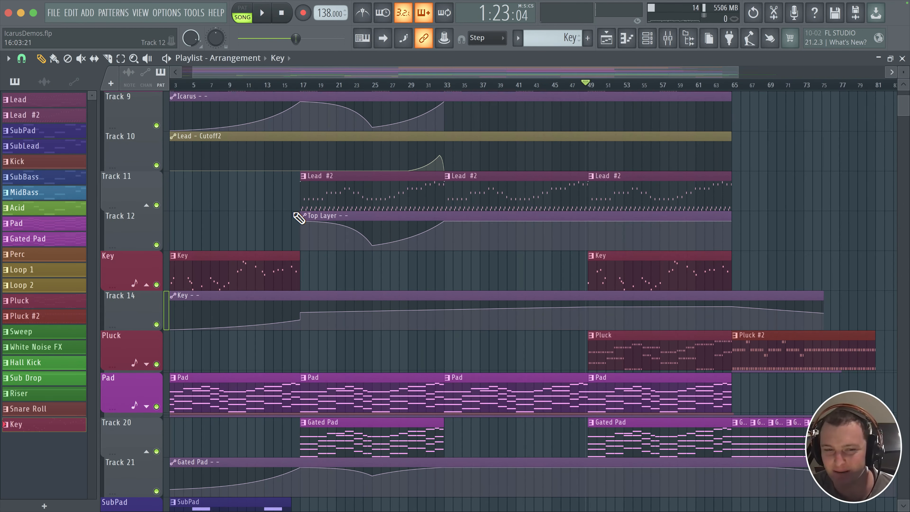
{"action": "left_click_drag", "start_coordinate": [403, 220], "coordinate": [667, 250]}
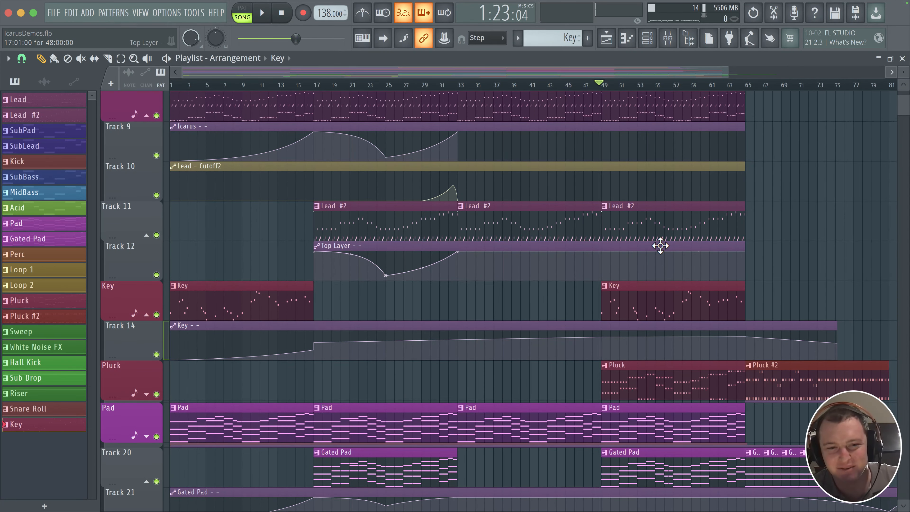